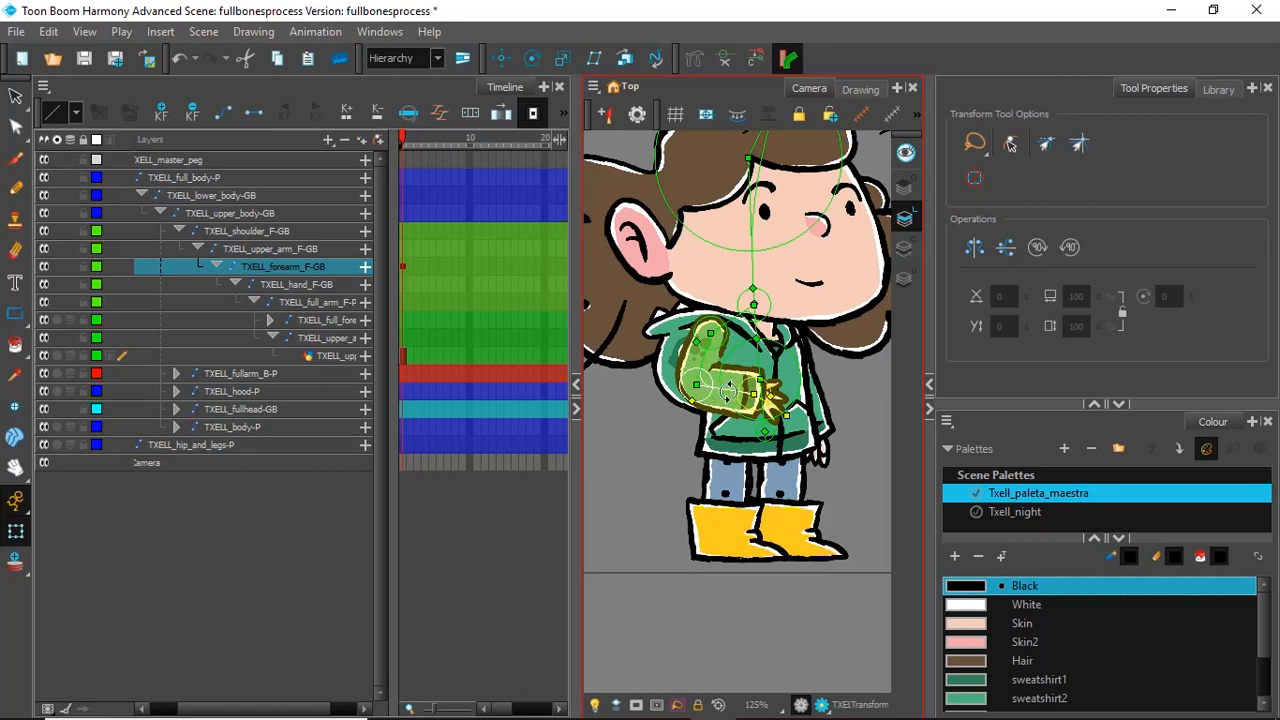
Step: Test-rotate the front forearm and upper arm bones and inspect the bend at the shoulder joint up close
{"action": "left_click_drag", "start_coordinate": [730, 388], "coordinate": [690, 440]}
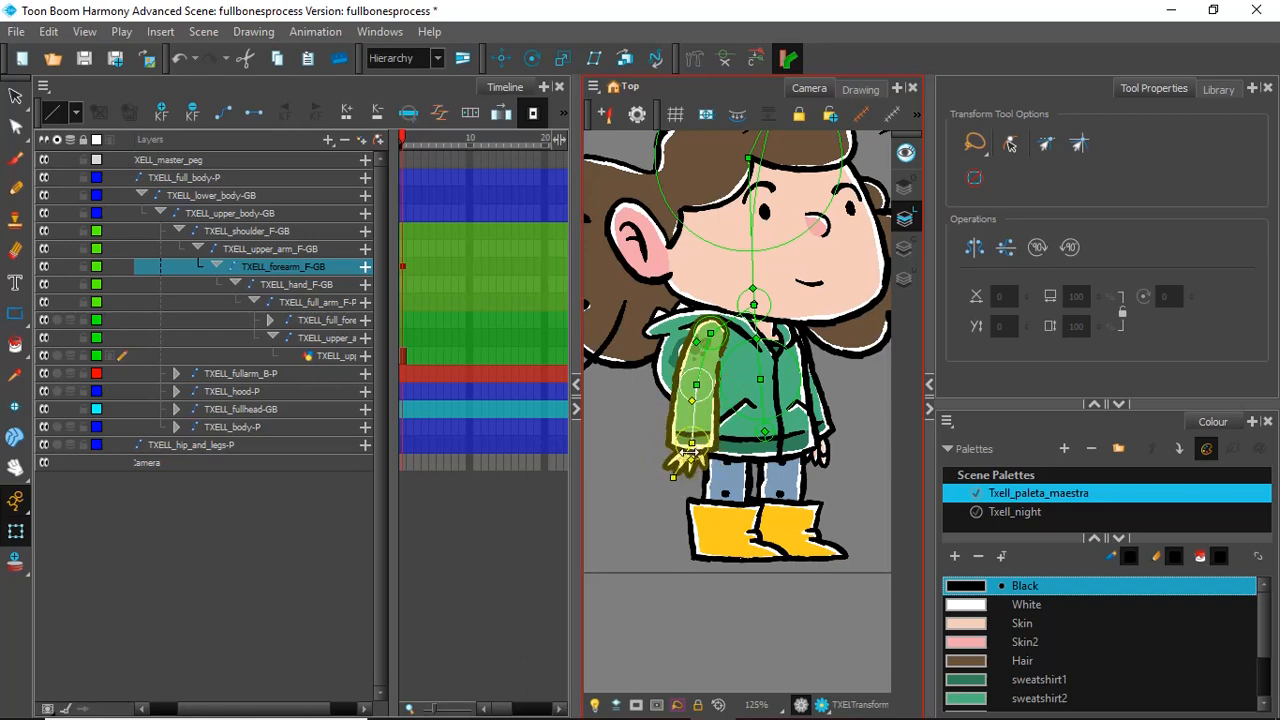
{"action": "key", "text": "ctrl+z"}
{"action": "left_click_drag", "start_coordinate": [688, 453], "coordinate": [692, 460]}
{"action": "left_click_drag", "start_coordinate": [708, 348], "coordinate": [723, 346]}
{"action": "scroll", "coordinate": [709, 315], "scroll_direction": "up", "scroll_amount": 8}
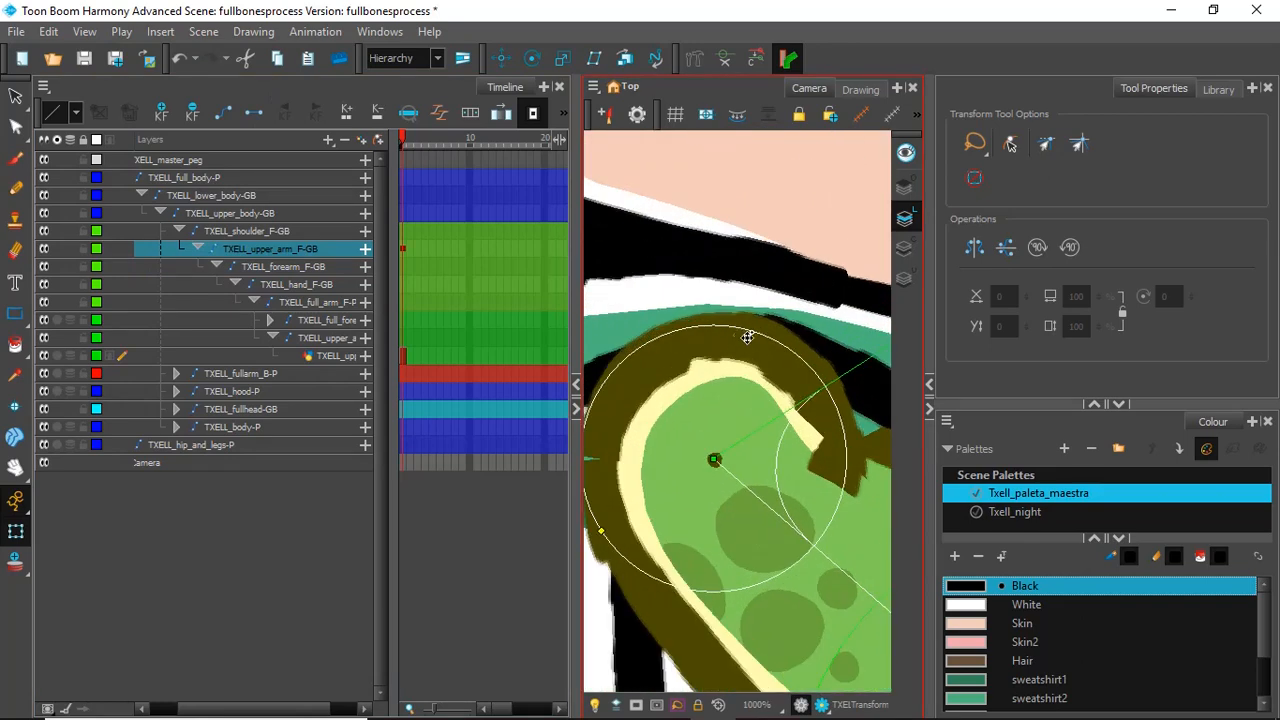
{"action": "scroll", "coordinate": [850, 455], "scroll_direction": "down", "scroll_amount": 5}
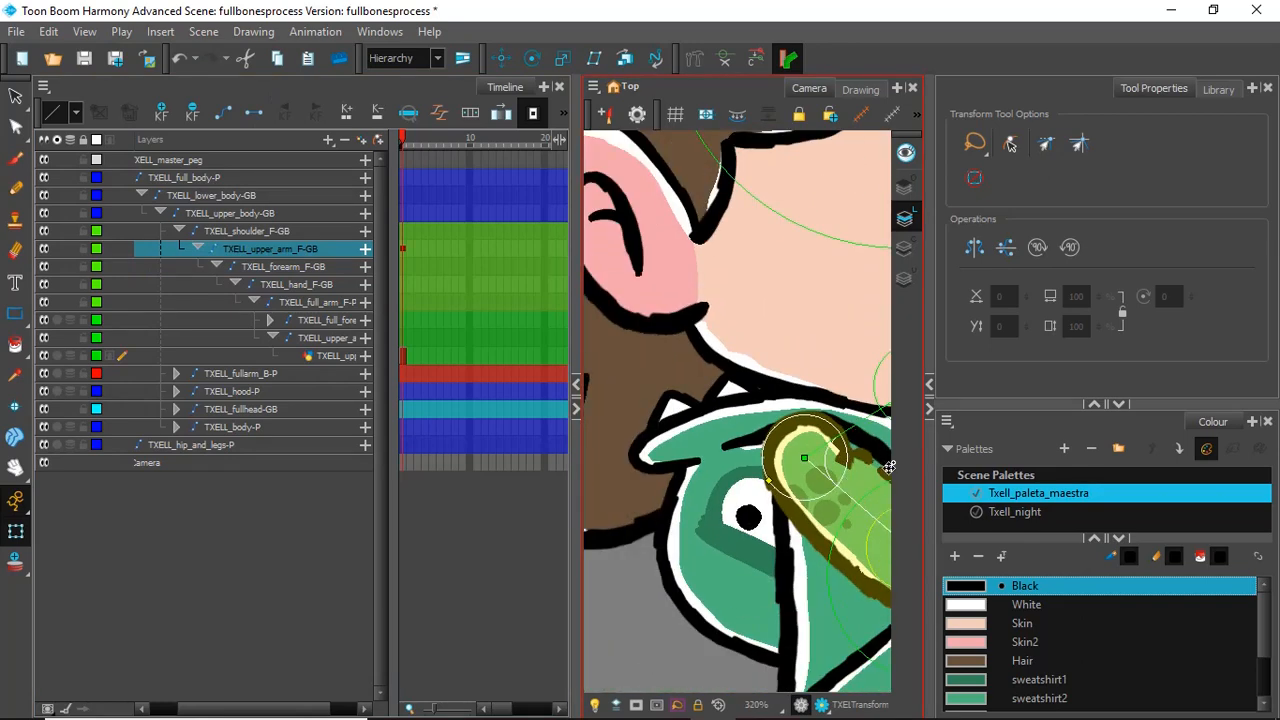
{"action": "scroll", "coordinate": [835, 517], "scroll_direction": "down", "scroll_amount": 5}
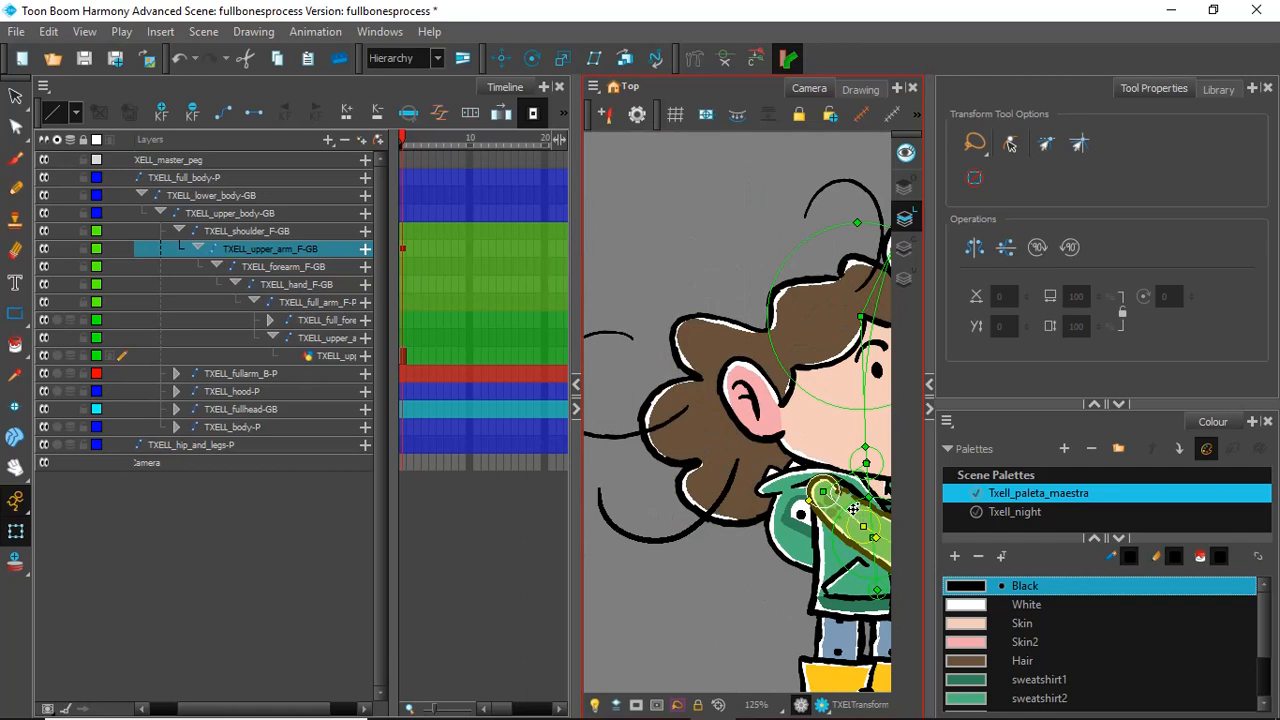
Step: Bring the front arm back down beside the body and undo the extra upper arm rotation
{"action": "left_click_drag", "start_coordinate": [847, 517], "coordinate": [840, 476]}
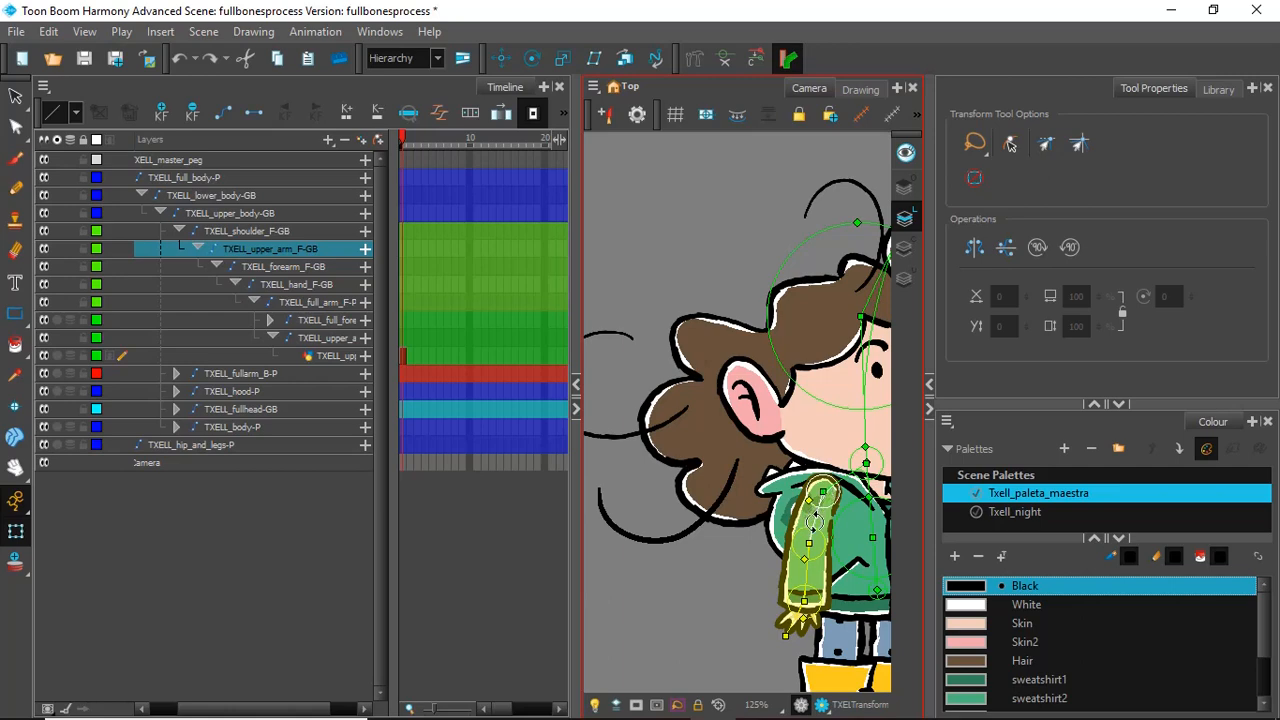
{"action": "mouse_move", "coordinate": [816, 518]}
{"action": "left_mouse_down"}
{"action": "mouse_move", "coordinate": [806, 522]}
{"action": "mouse_move", "coordinate": [819, 521]}
{"action": "left_mouse_up"}
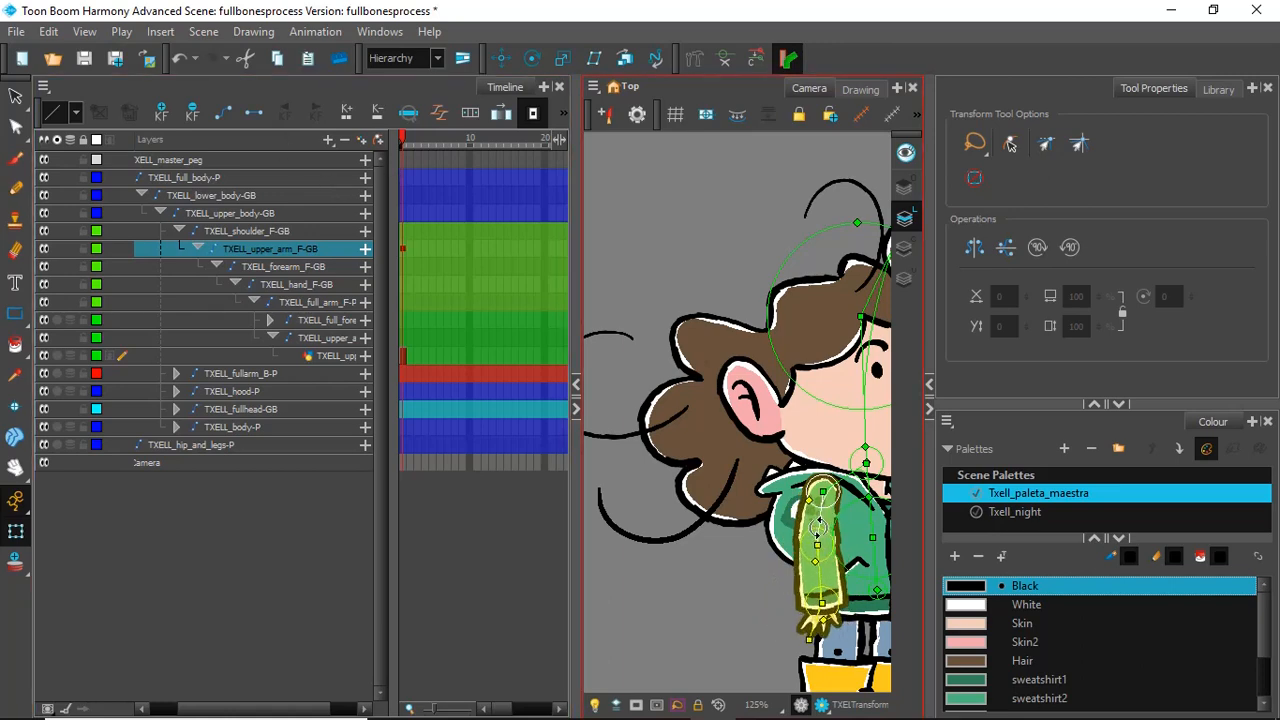
{"action": "key", "text": "ctrl+z"}
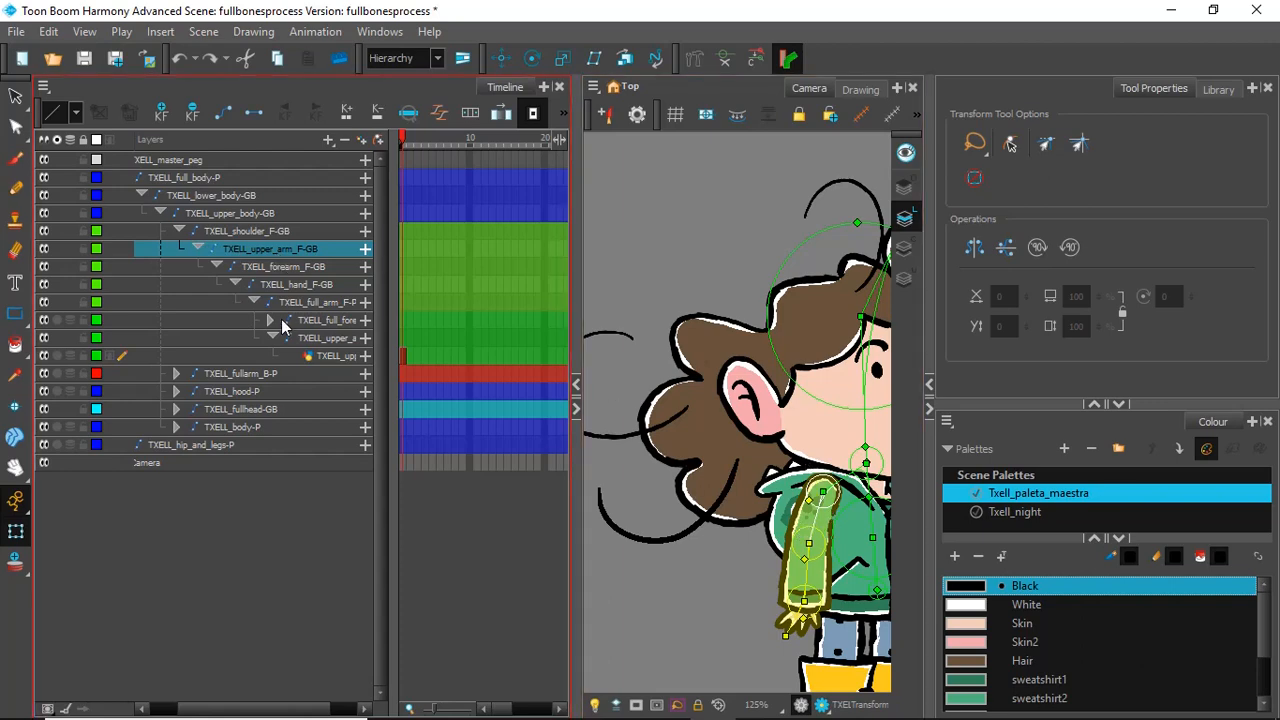
Step: Expand the TXELL_full_forearm_F-P group and add a Kinematic Output above the TXELL_upper_arm_F-P peg
{"action": "left_click", "coordinate": [321, 301]}
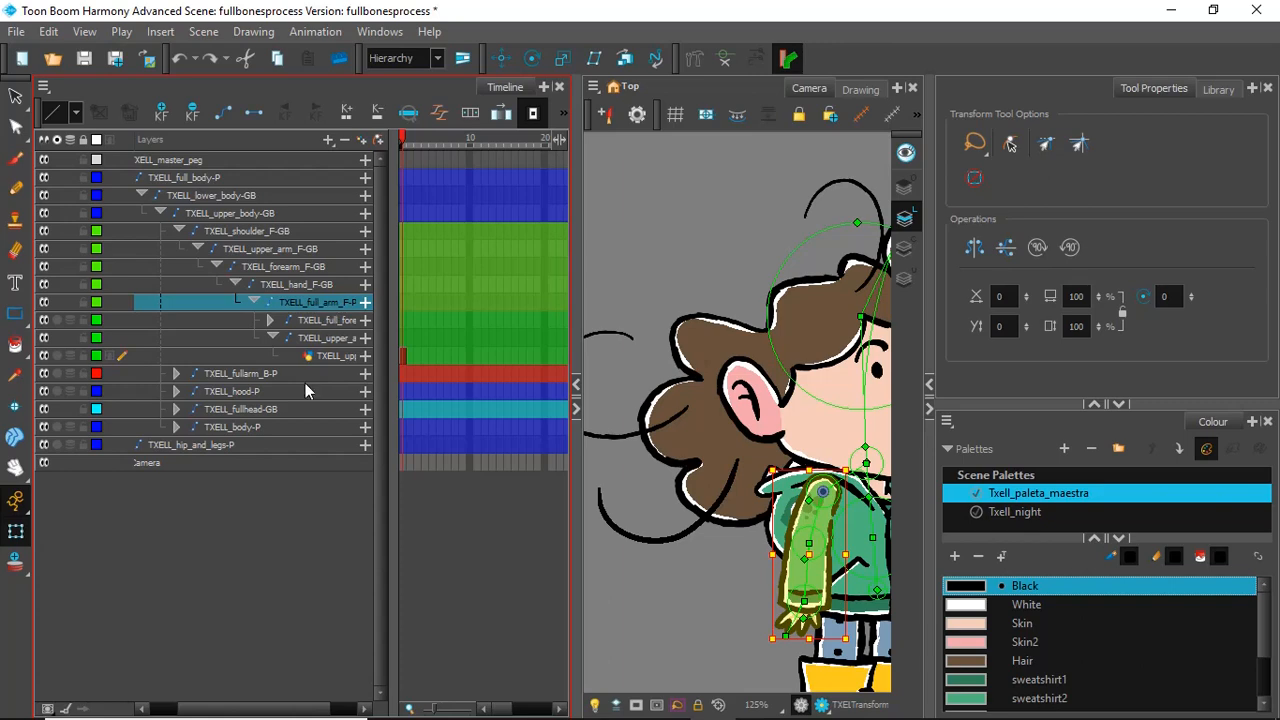
{"action": "left_click_drag", "start_coordinate": [275, 707], "coordinate": [299, 708]}
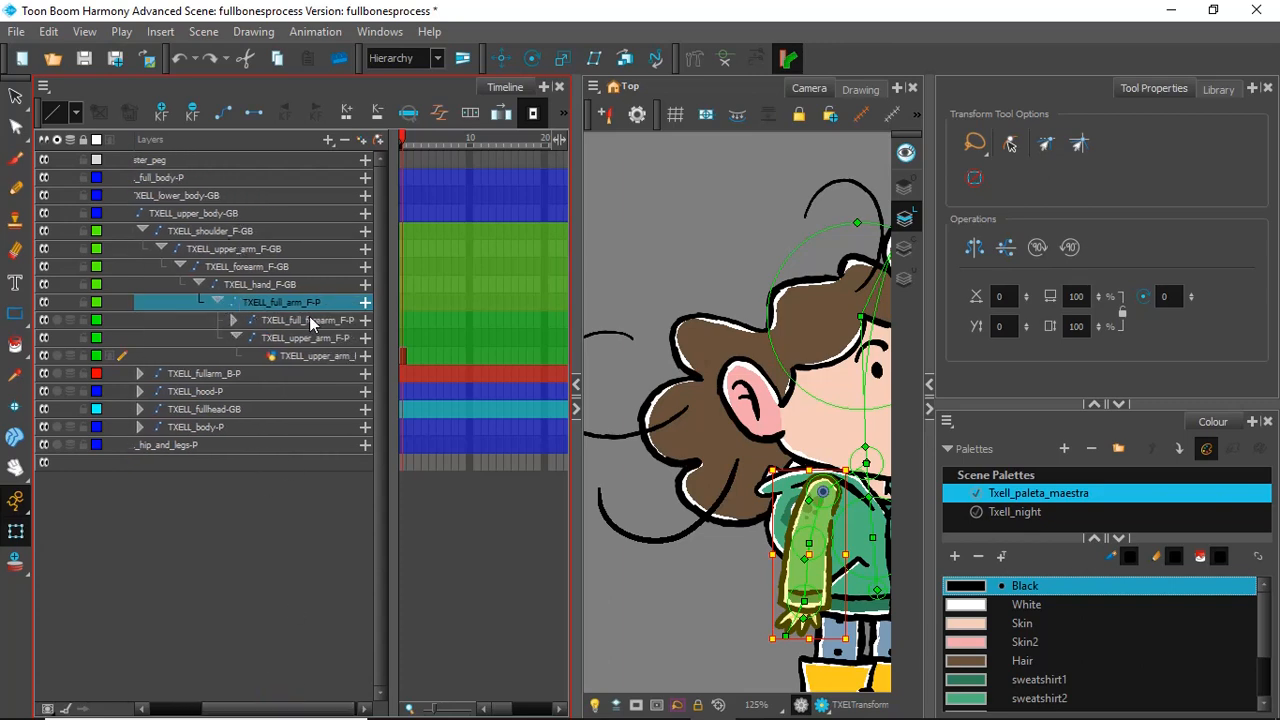
{"action": "left_click", "coordinate": [241, 319]}
{"action": "left_click", "coordinate": [233, 319]}
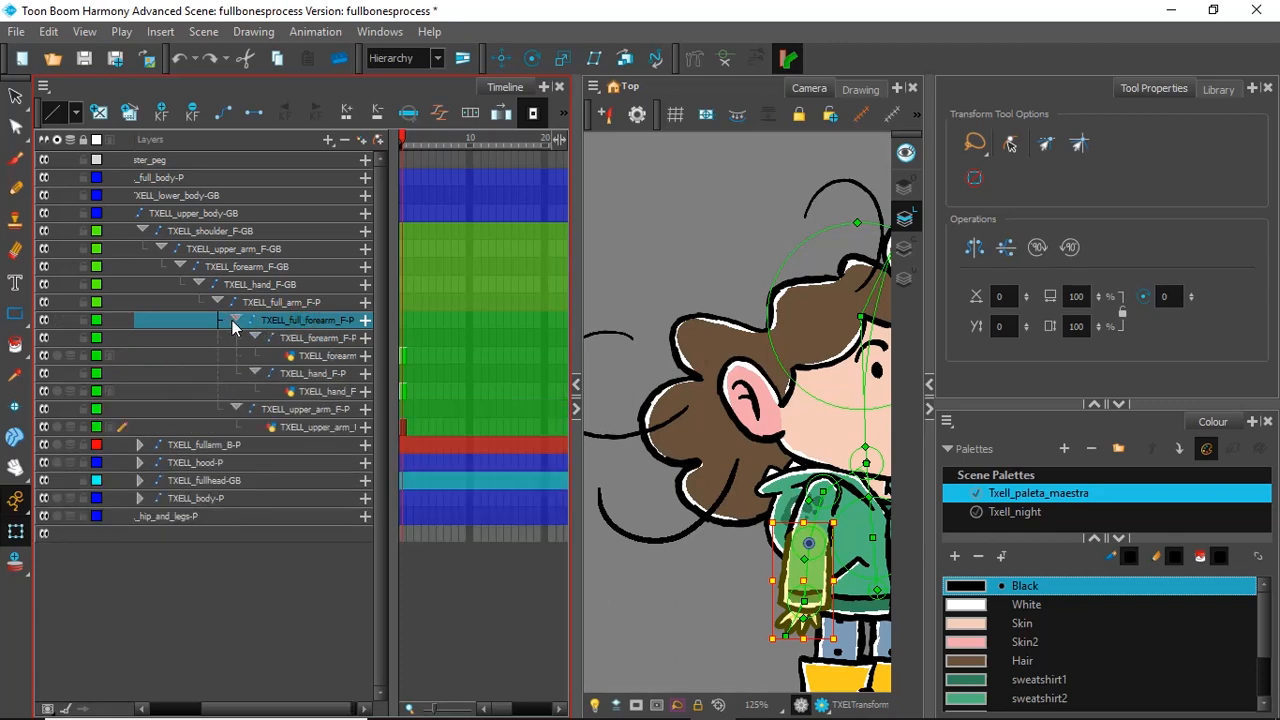
{"action": "left_click", "coordinate": [304, 410]}
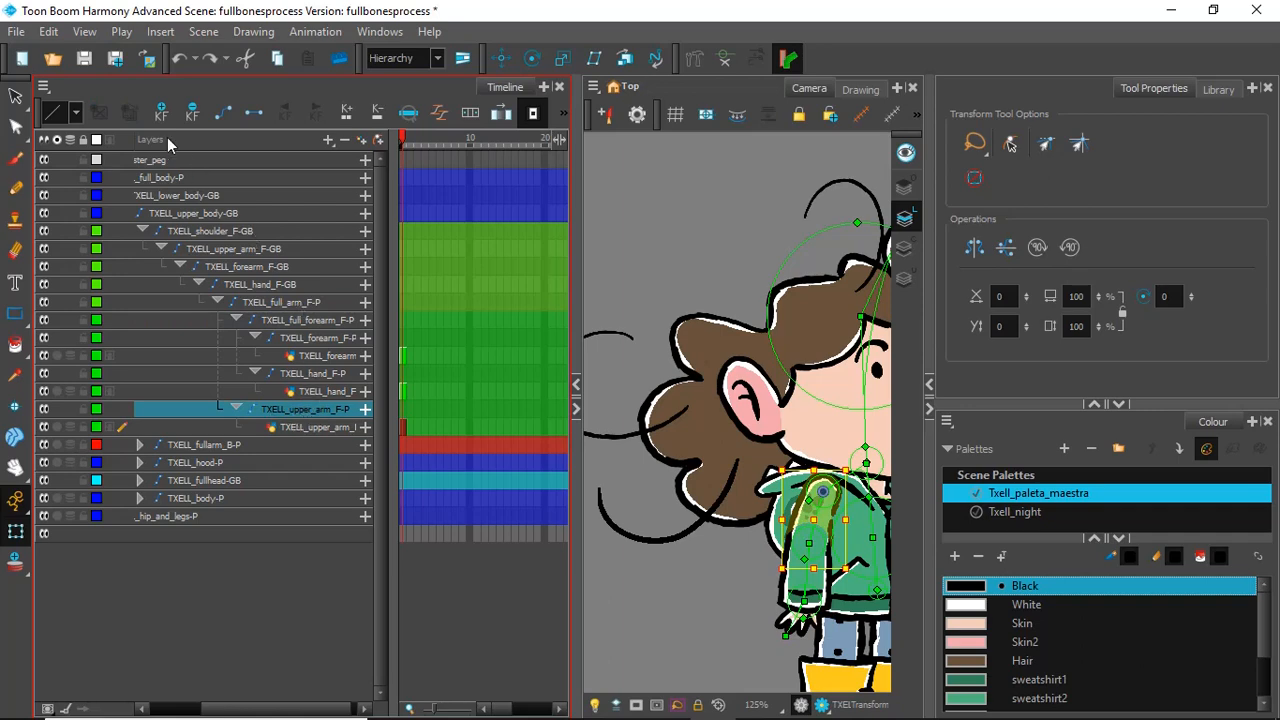
{"action": "left_click", "coordinate": [329, 140]}
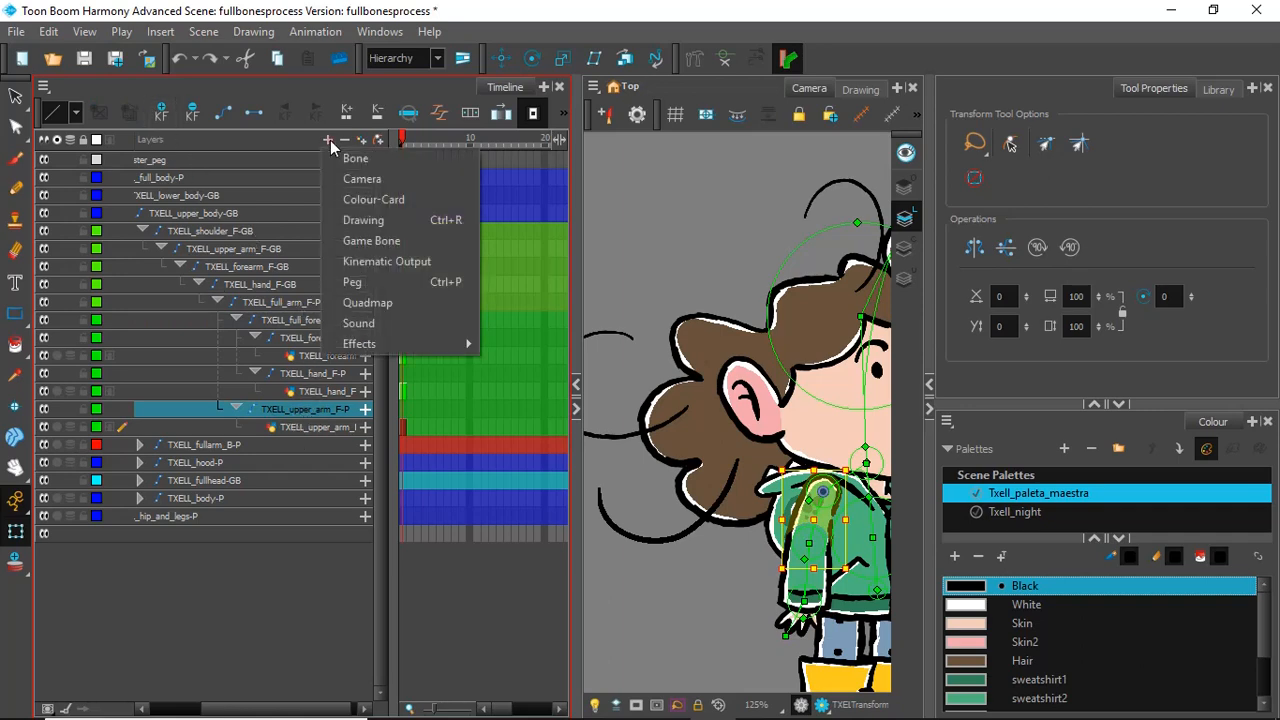
{"action": "left_click", "coordinate": [378, 263]}
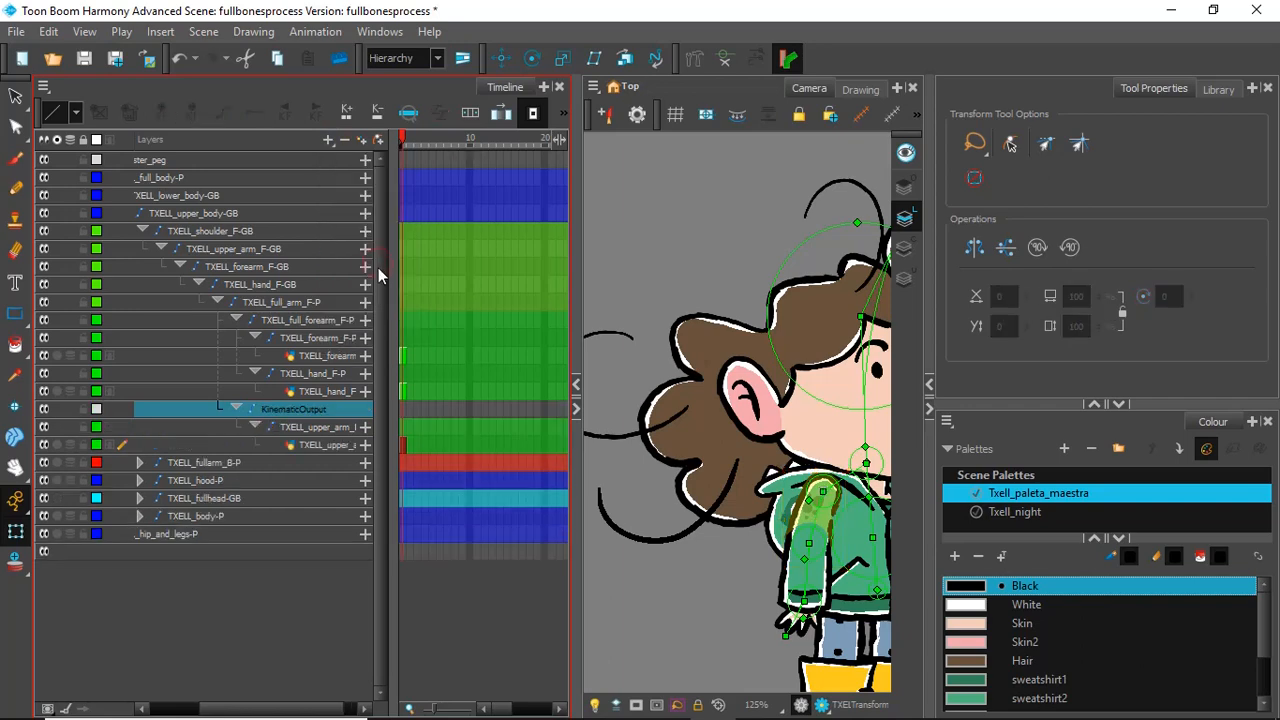
Step: Rename the new Kinematic Output as TXELL_upper_arm_F-KO, reusing the upper arm peg's name, and clear the selection
{"action": "left_click", "coordinate": [302, 428]}
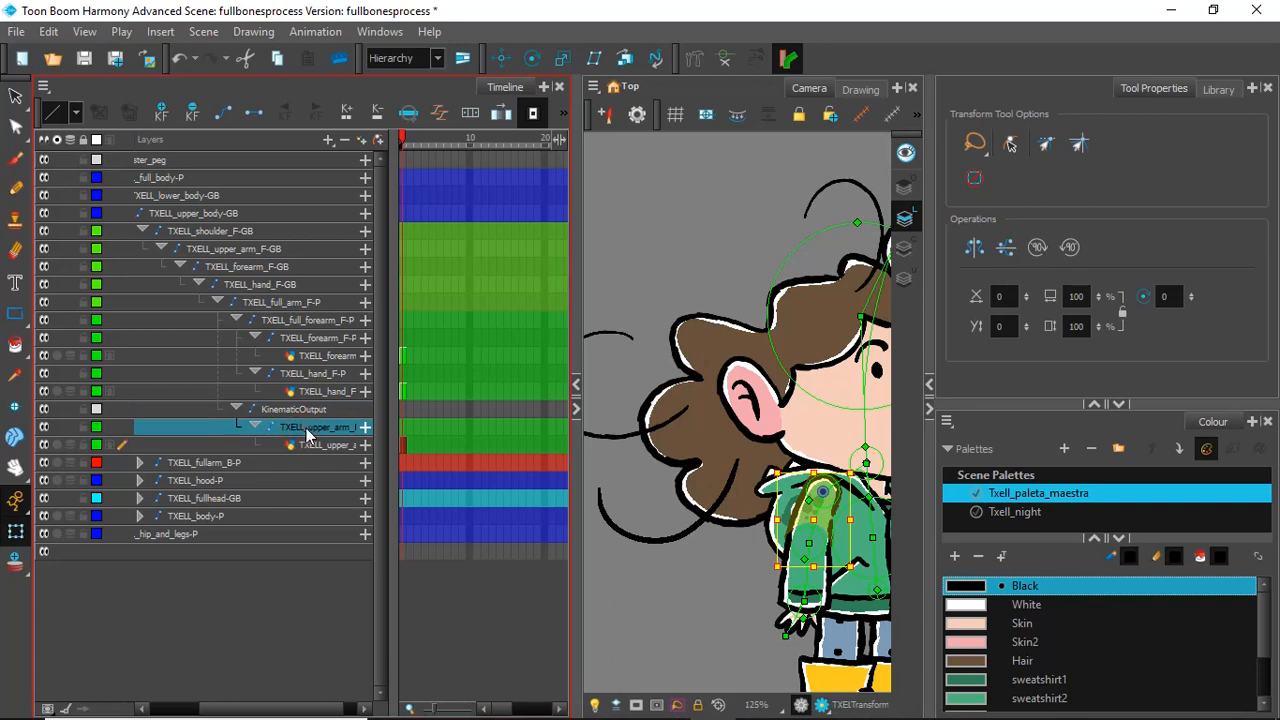
{"action": "double_click", "coordinate": [308, 430]}
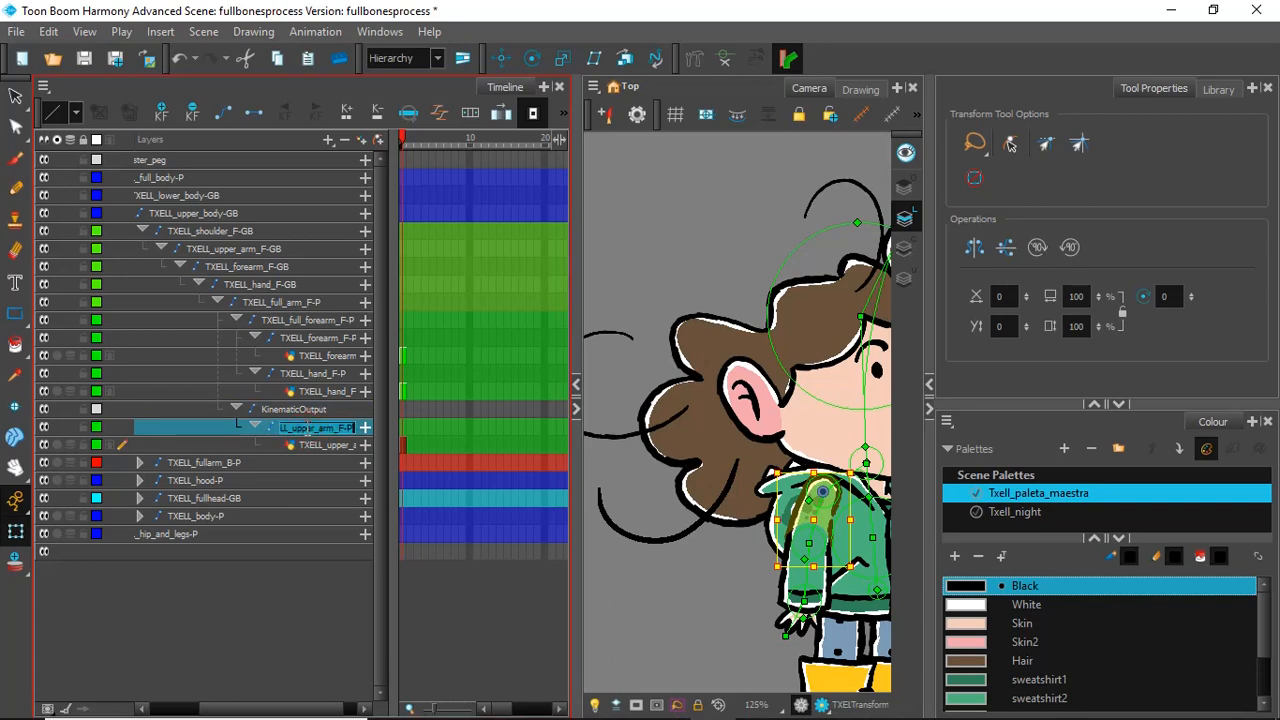
{"action": "left_click", "coordinate": [296, 411]}
{"action": "double_click", "coordinate": [296, 411]}
{"action": "type", "text": "TXELL_upper_arm_F-P"}
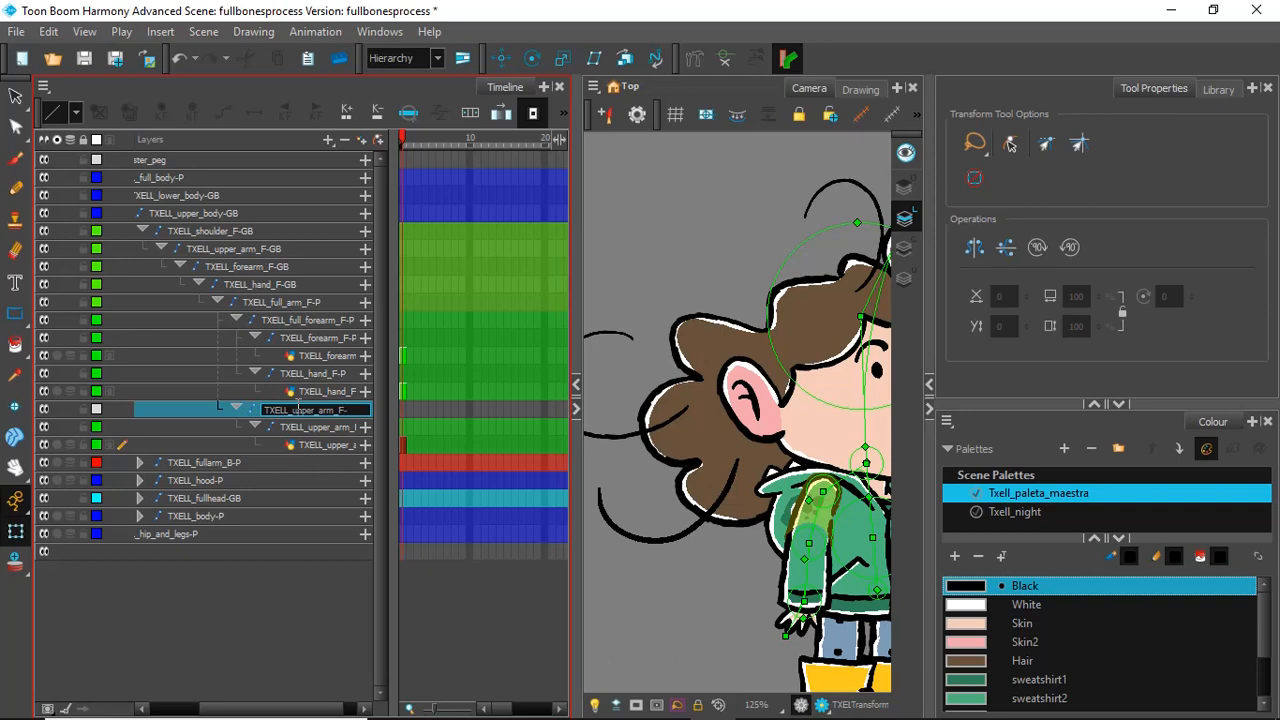
{"action": "type", "text": "KO"}
{"action": "key", "text": "Return"}
{"action": "left_click", "coordinate": [304, 532]}
{"action": "left_click", "coordinate": [706, 613]}
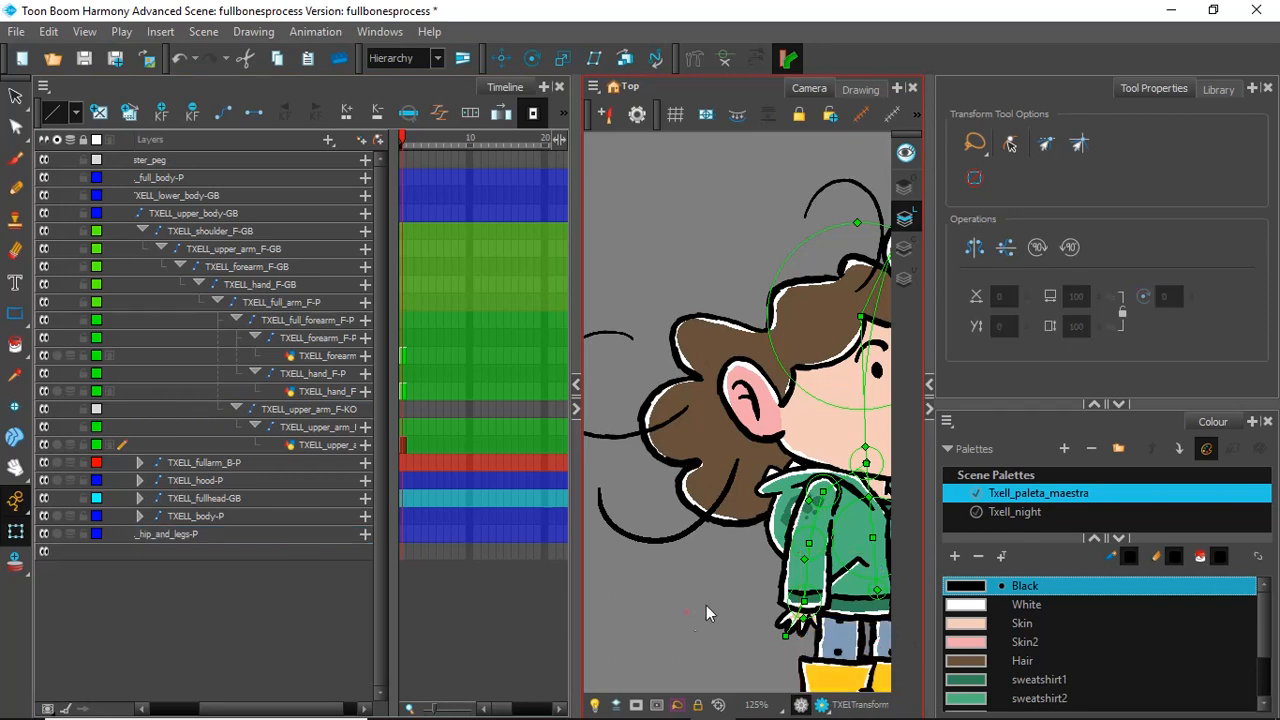
Step: Rotate the front upper arm and forearm bones to test how the arm deforms with the Kinematic Output
{"action": "left_click_drag", "start_coordinate": [813, 522], "coordinate": [815, 588]}
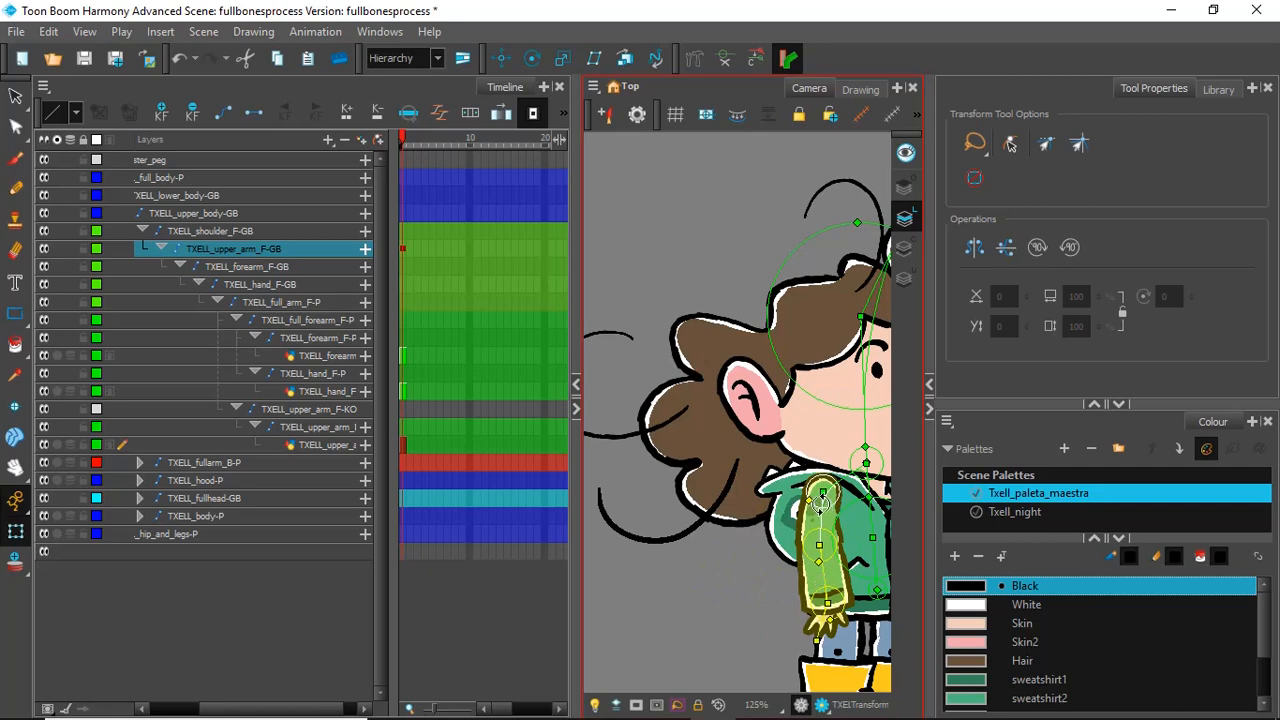
{"action": "left_click_drag", "start_coordinate": [818, 526], "coordinate": [882, 538]}
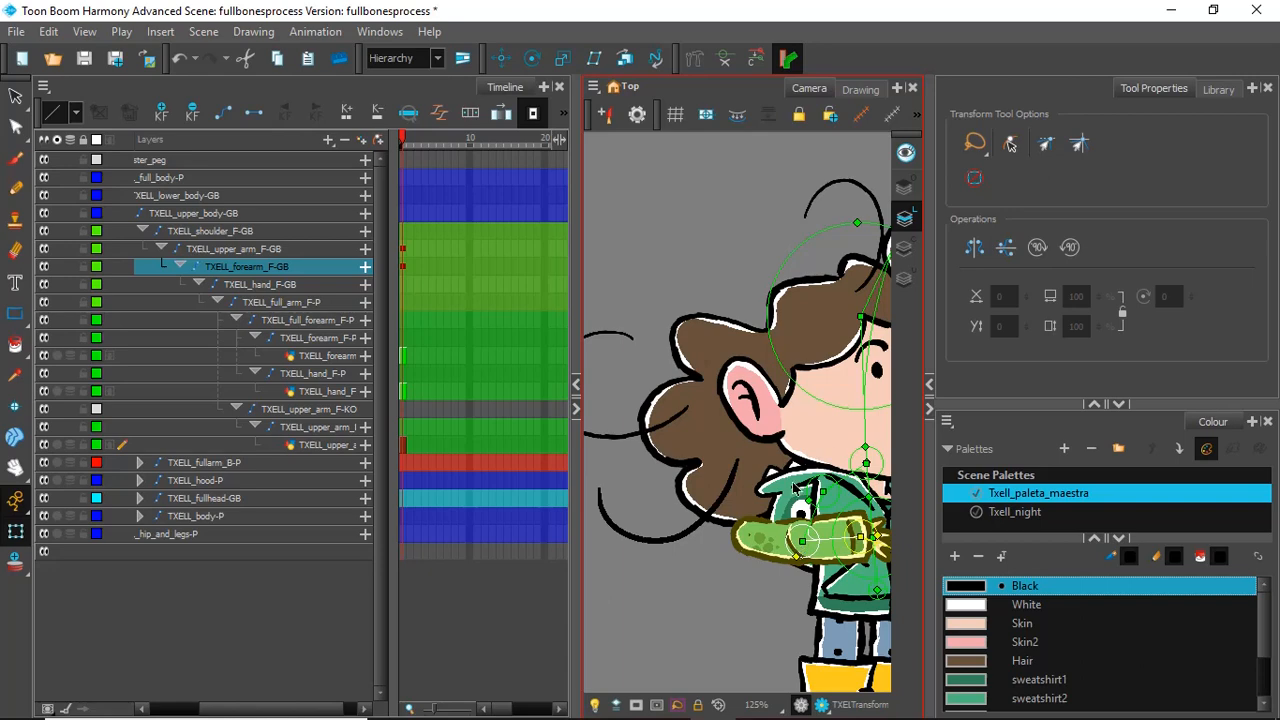
{"action": "scroll", "coordinate": [795, 490], "scroll_direction": "down", "scroll_amount": 1}
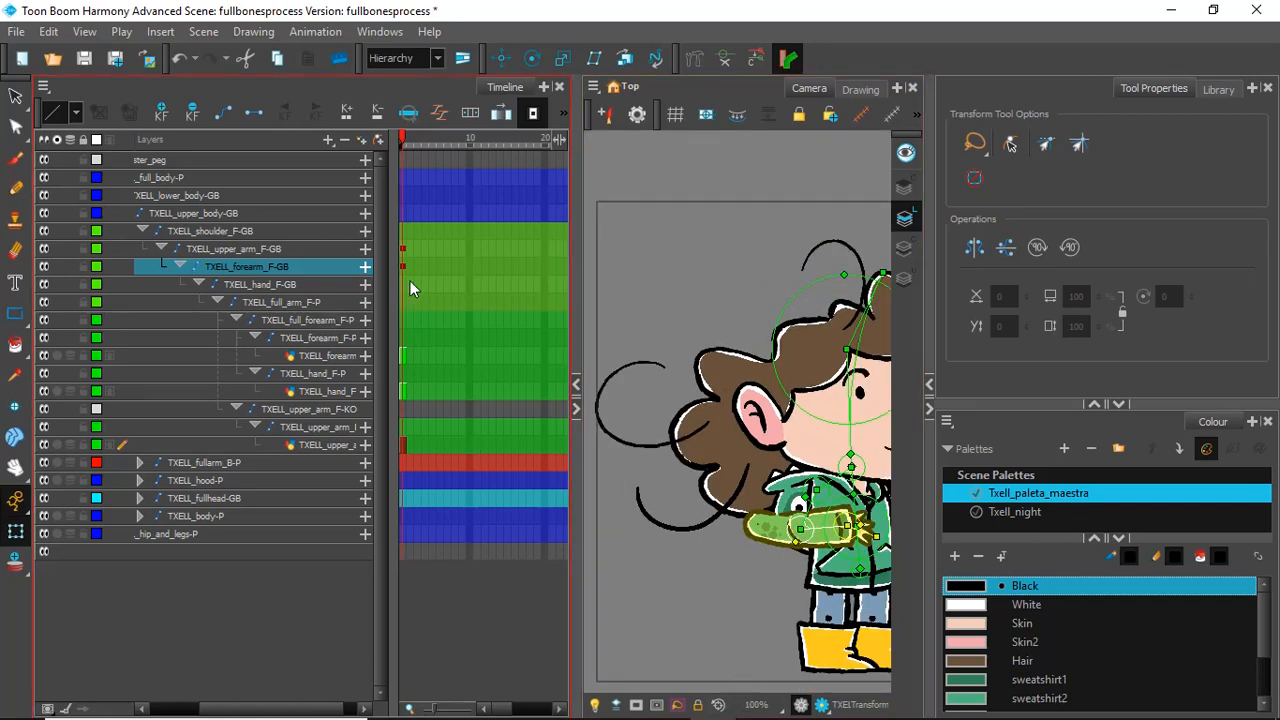
{"action": "scroll", "coordinate": [795, 390], "scroll_direction": "down", "scroll_amount": 2}
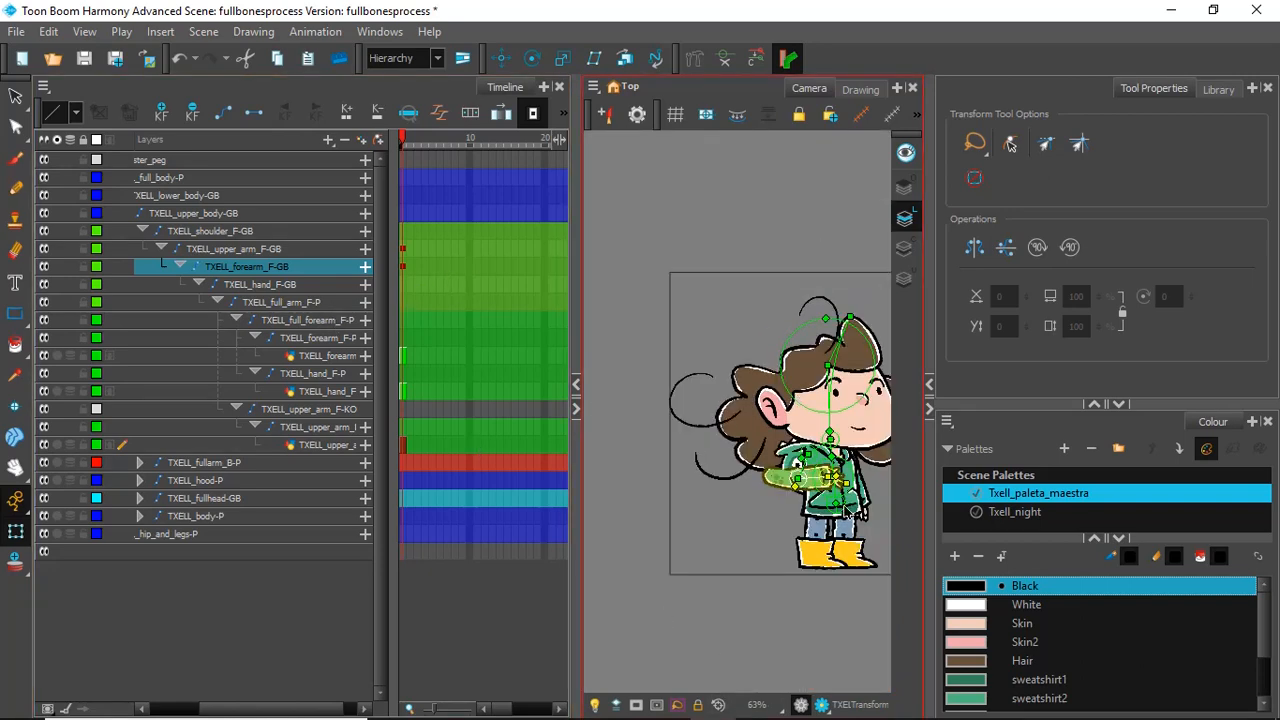
{"action": "scroll", "coordinate": [876, 465], "scroll_direction": "up", "scroll_amount": 3}
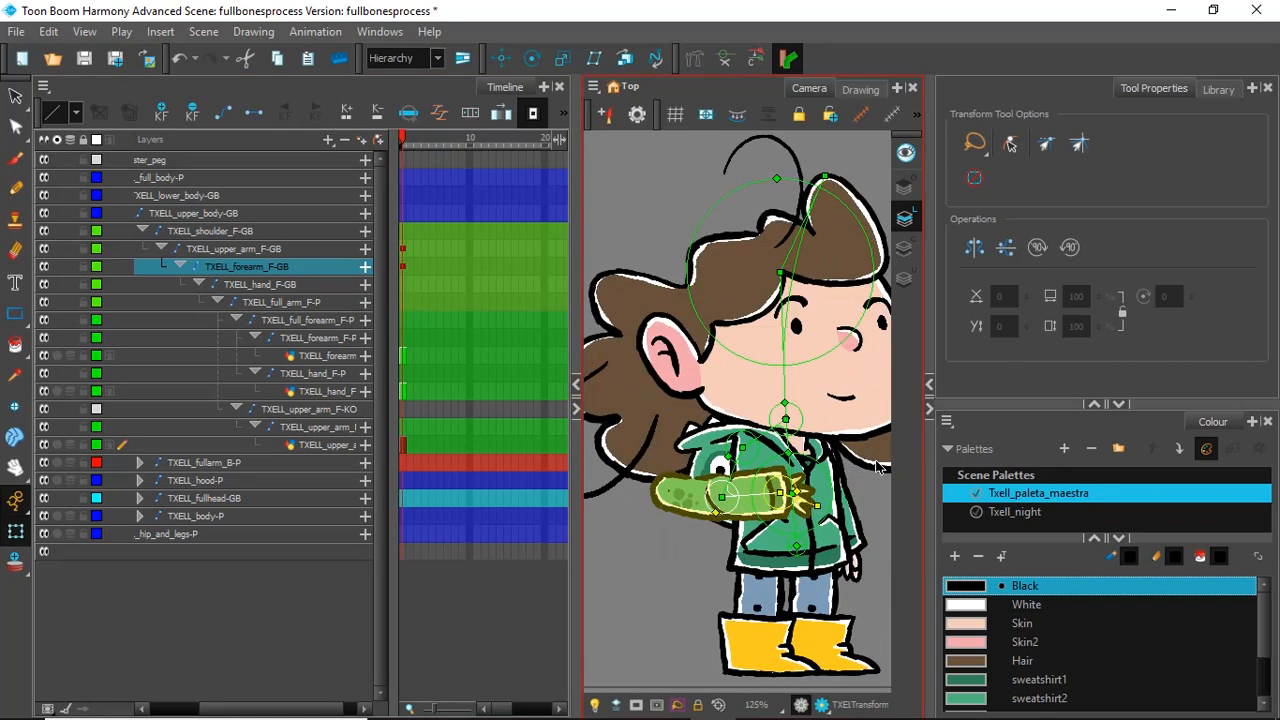
Step: Undo the arm test poses and the addition of the Kinematic Output above the upper arm peg
{"action": "key", "text": "ctrl+z"}
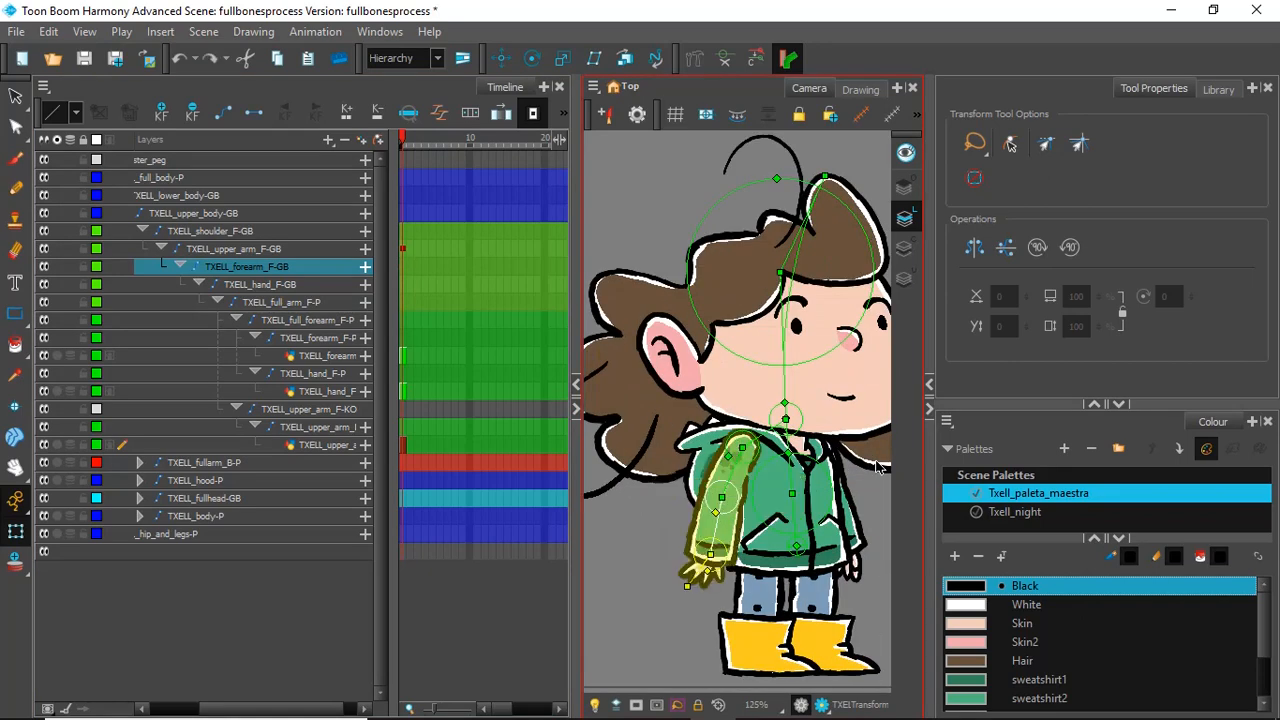
{"action": "key", "text": "ctrl+z"}
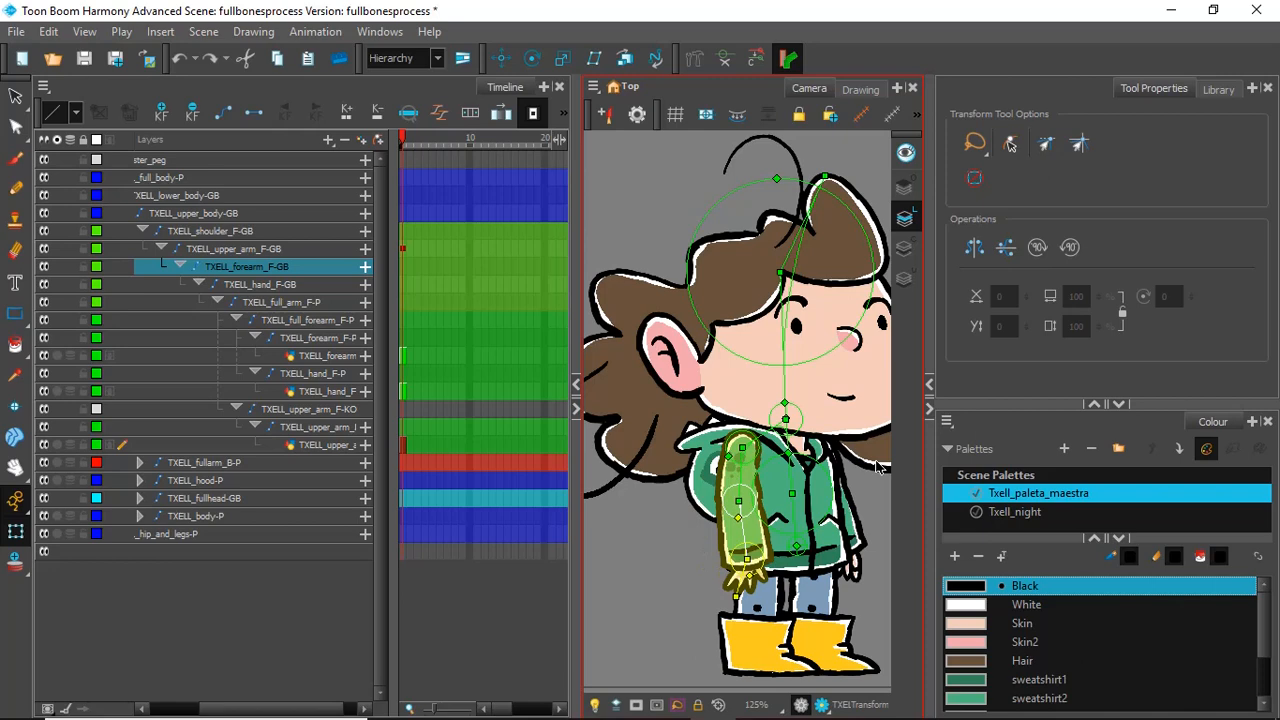
{"action": "key", "text": "ctrl+z"}
{"action": "key", "text": "ctrl+z"}
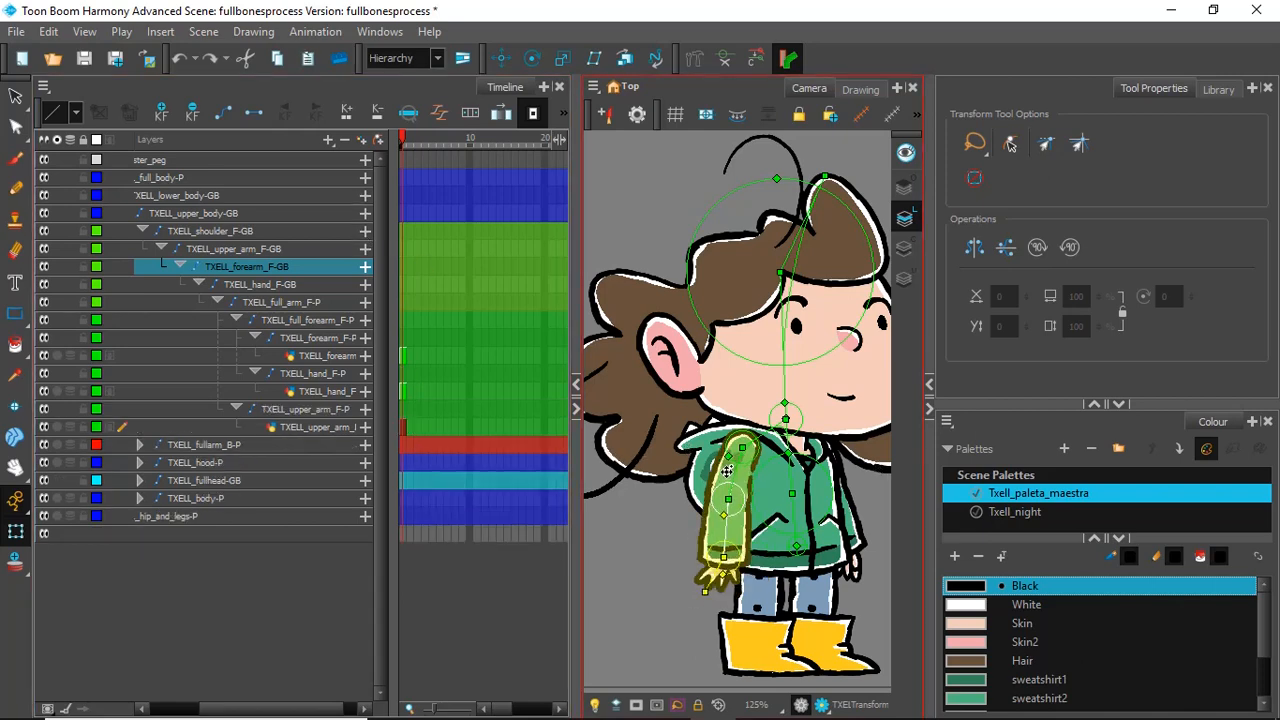
Step: Swing the front upper arm bone outward as a test, undo it, and select the upper arm drawing
{"action": "mouse_move", "coordinate": [727, 470]}
{"action": "left_mouse_down"}
{"action": "mouse_move", "coordinate": [765, 455]}
{"action": "mouse_move", "coordinate": [716, 482]}
{"action": "left_mouse_up"}
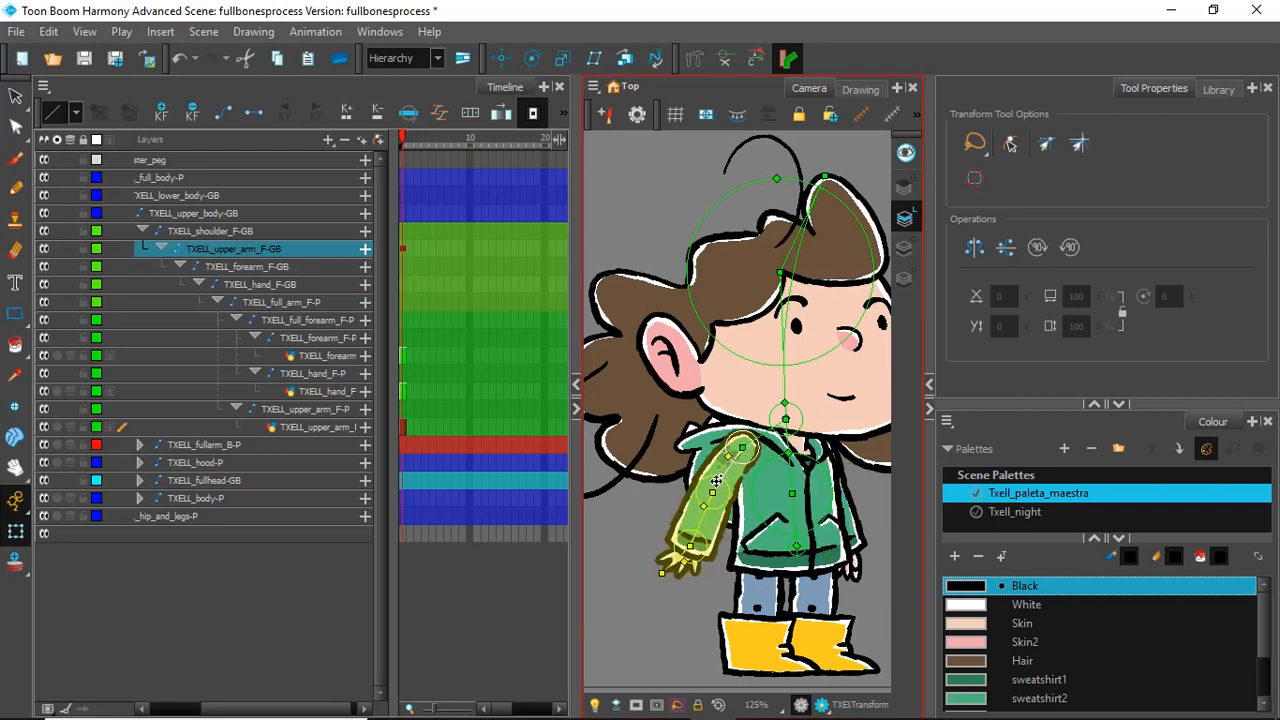
{"action": "key", "text": "ctrl+z"}
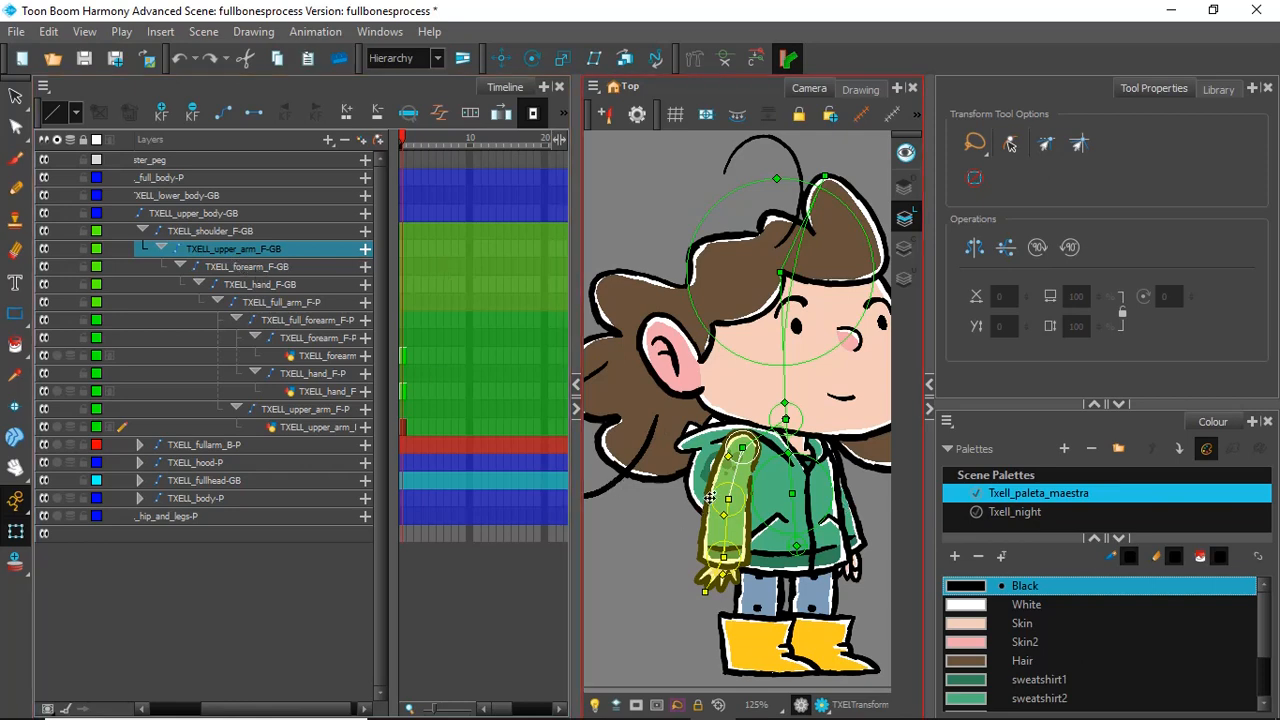
{"action": "left_click", "coordinate": [650, 570]}
{"action": "left_click", "coordinate": [740, 480]}
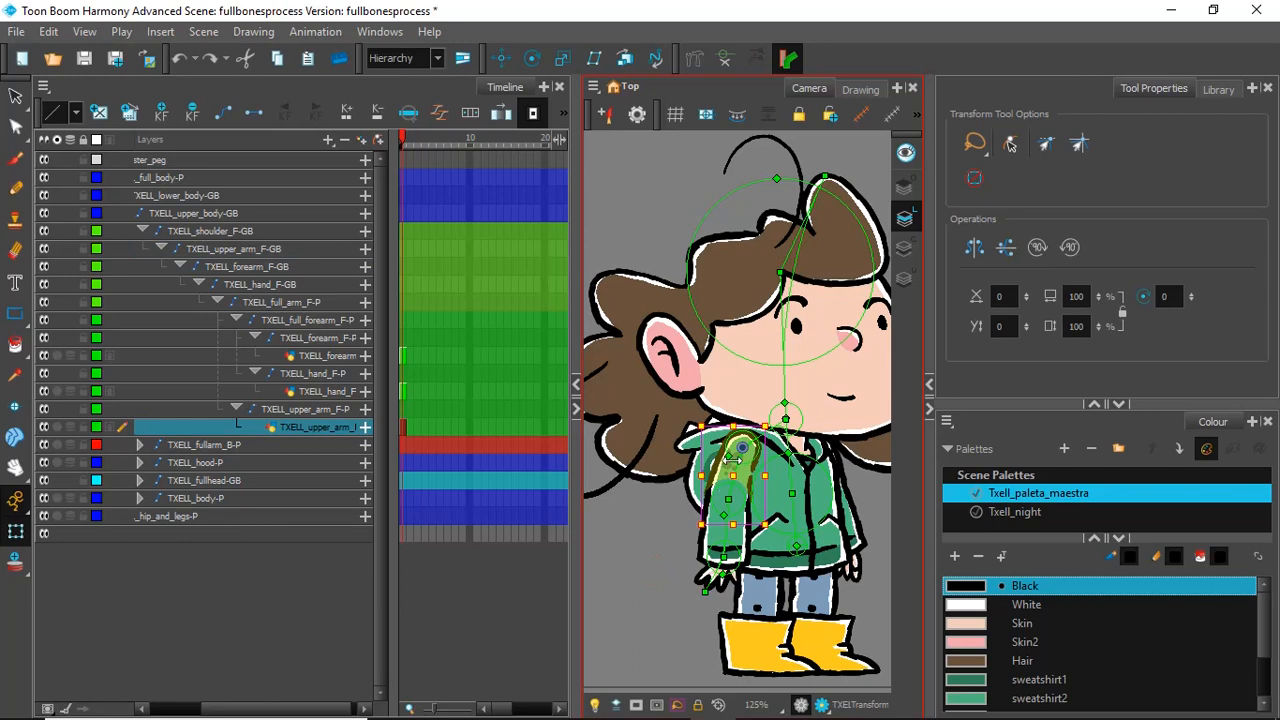
Step: Try adding a Kinematic Output above the TXELL_upper_arm_F-GB bone, and delete it again
{"action": "left_click", "coordinate": [733, 462]}
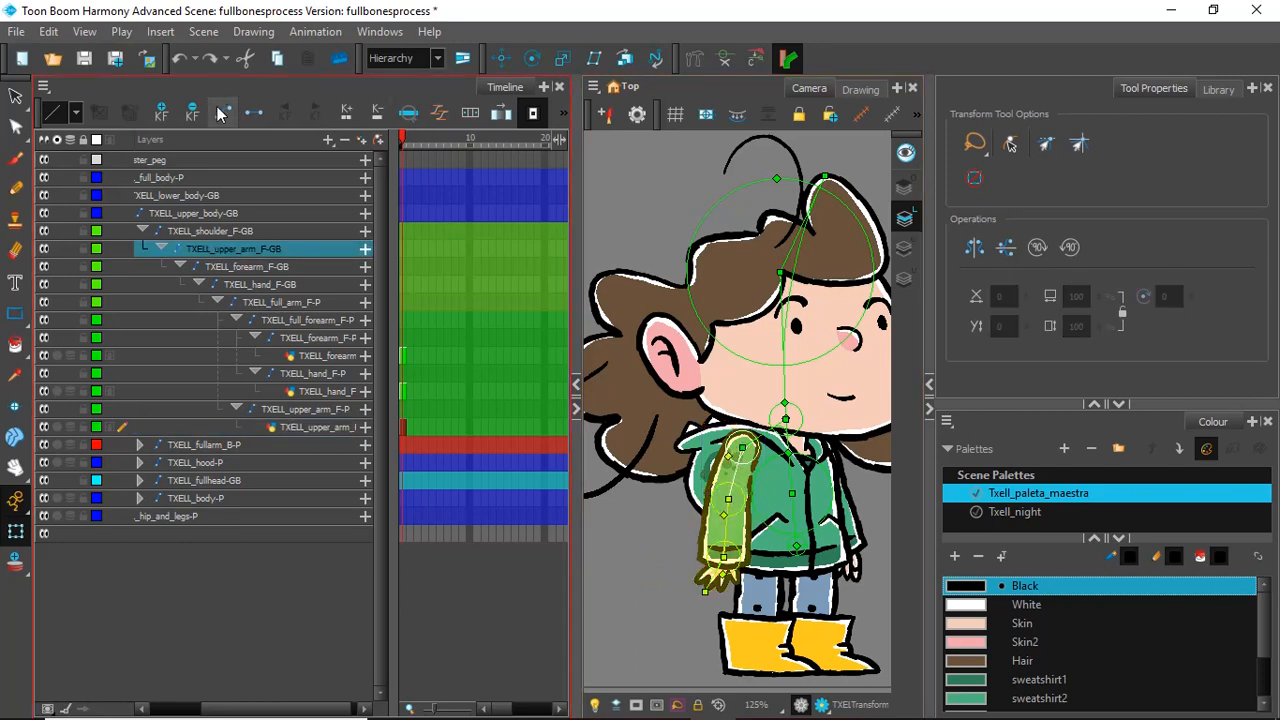
{"action": "left_click", "coordinate": [329, 139]}
{"action": "left_click", "coordinate": [373, 250]}
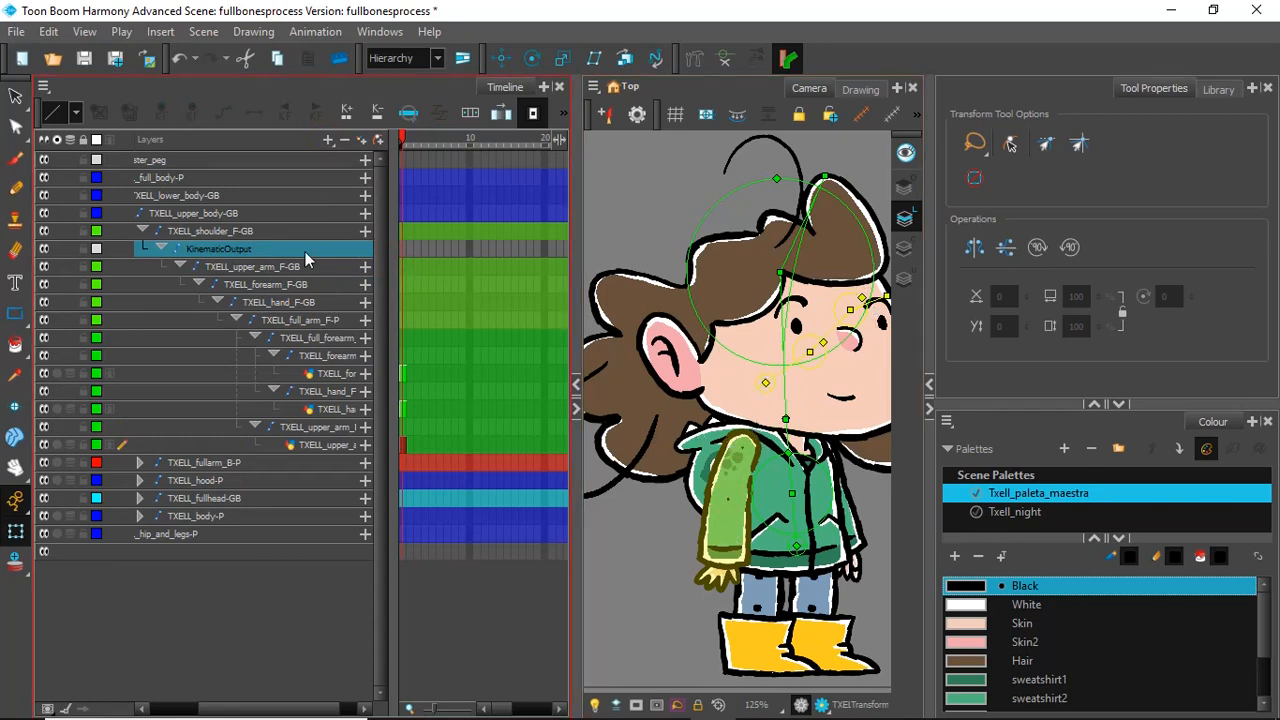
{"action": "key", "text": "Delete"}
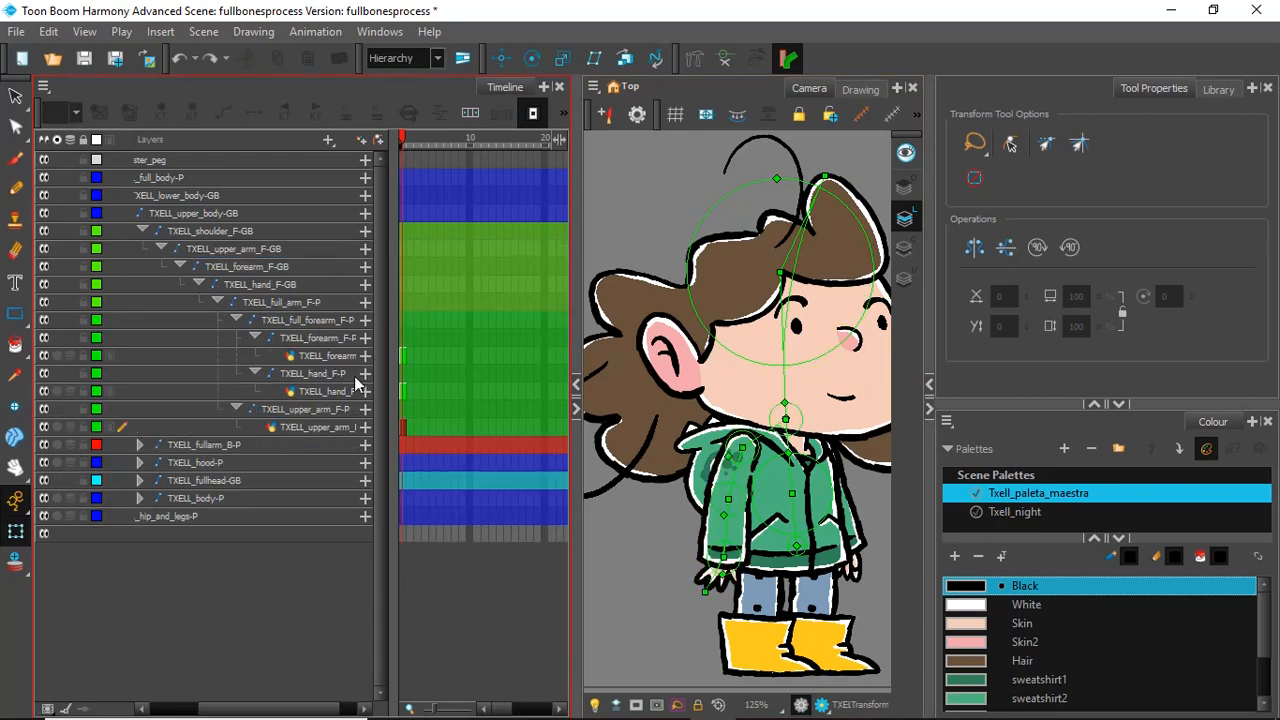
Step: Collapse the TXELL_upper_arm_F-P peg and reparent it directly under the TXELL_upper_arm_F-GB bone
{"action": "left_click", "coordinate": [740, 468]}
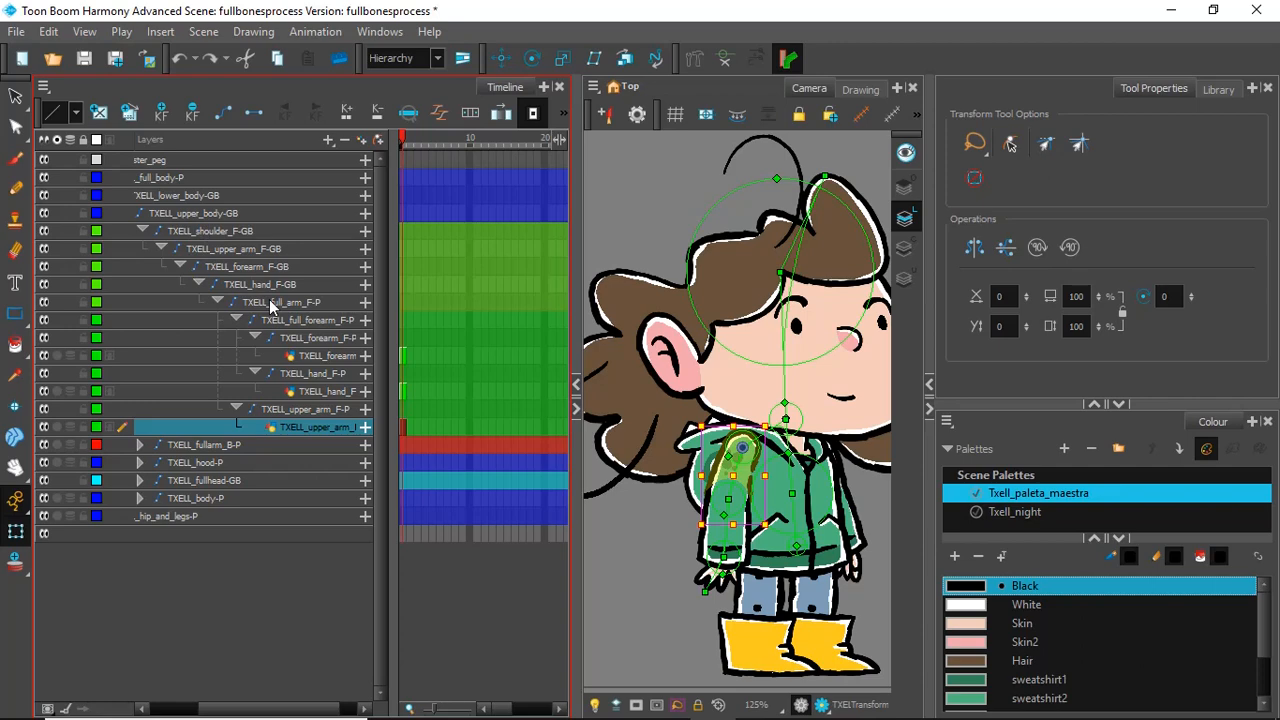
{"action": "left_click", "coordinate": [316, 410]}
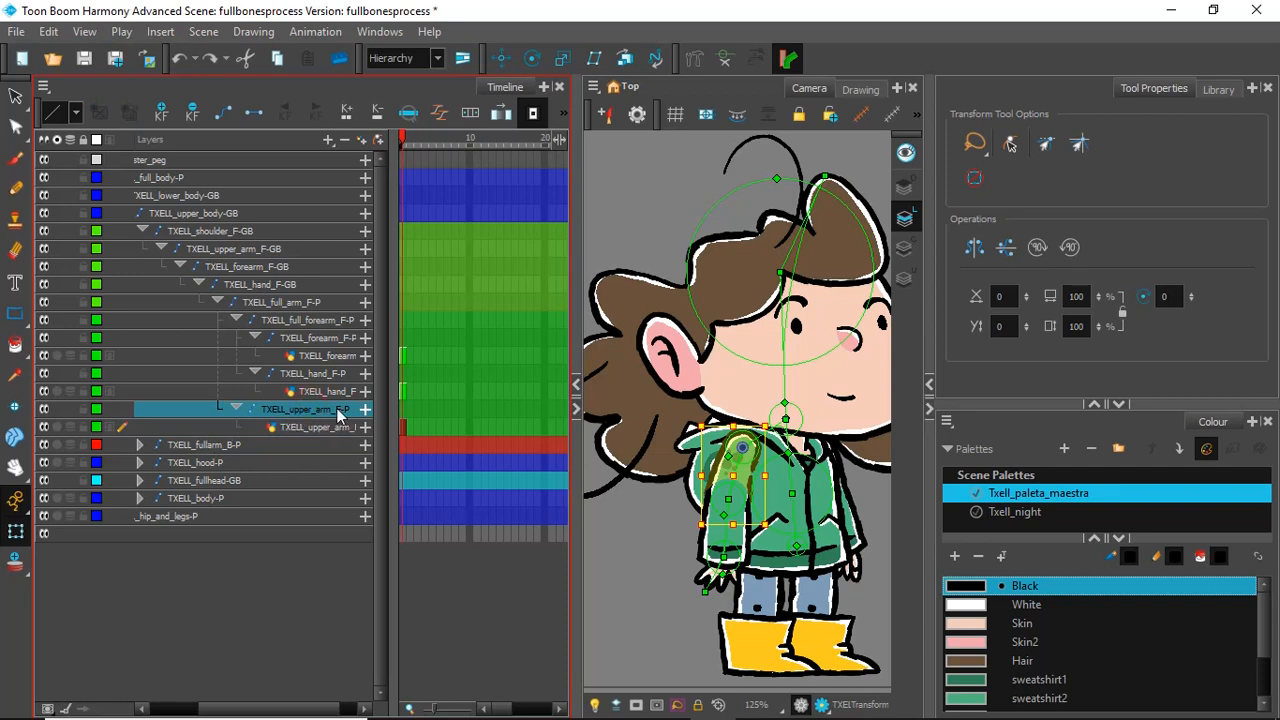
{"action": "left_click", "coordinate": [242, 410]}
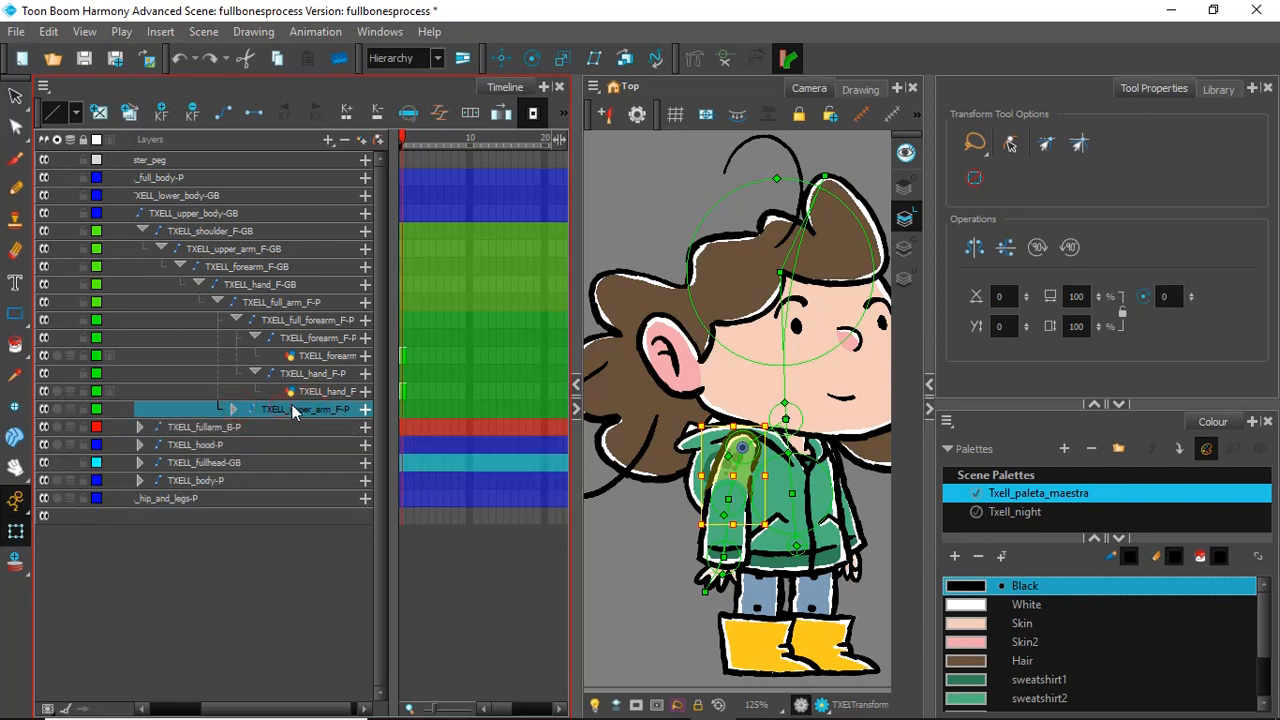
{"action": "left_click_drag", "start_coordinate": [296, 408], "coordinate": [229, 256]}
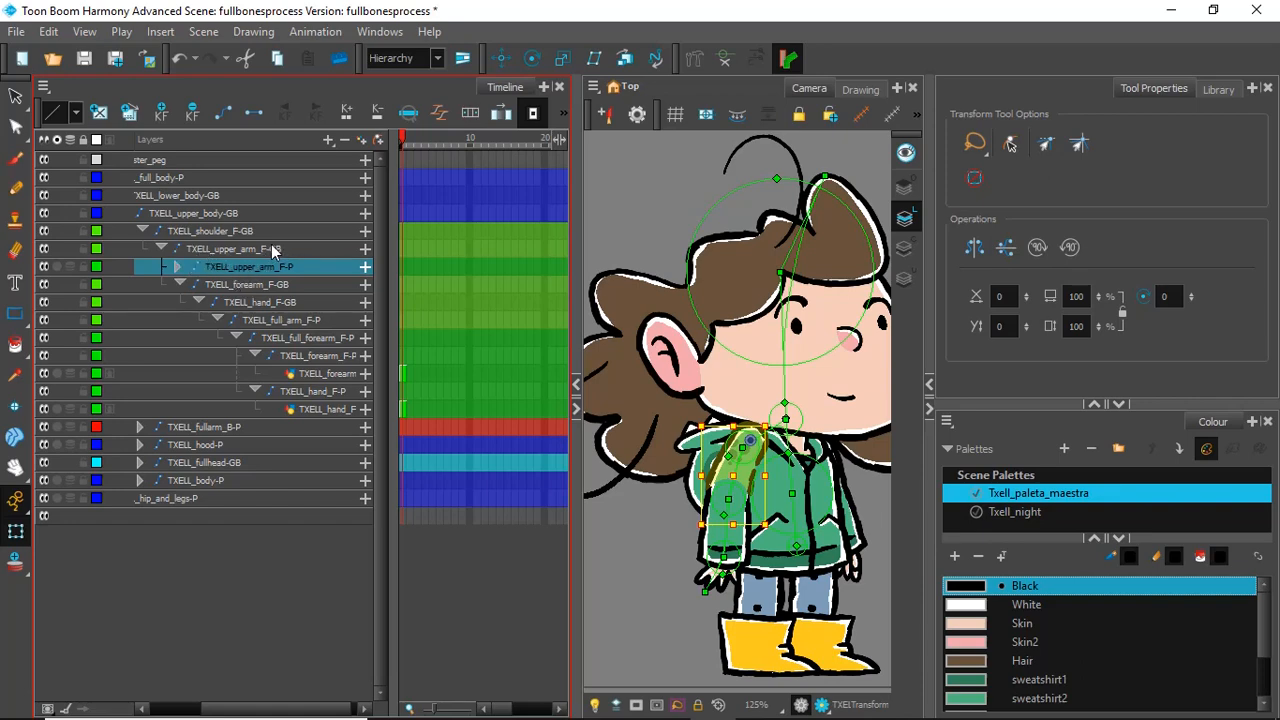
Step: Reparent the TXELL_hand_F-P peg under the TXELL_hand_F-GB bone and the TXELL_full_forearm_F-P peg under the TXELL_forearm_F-GB bone
{"action": "left_click", "coordinate": [182, 286]}
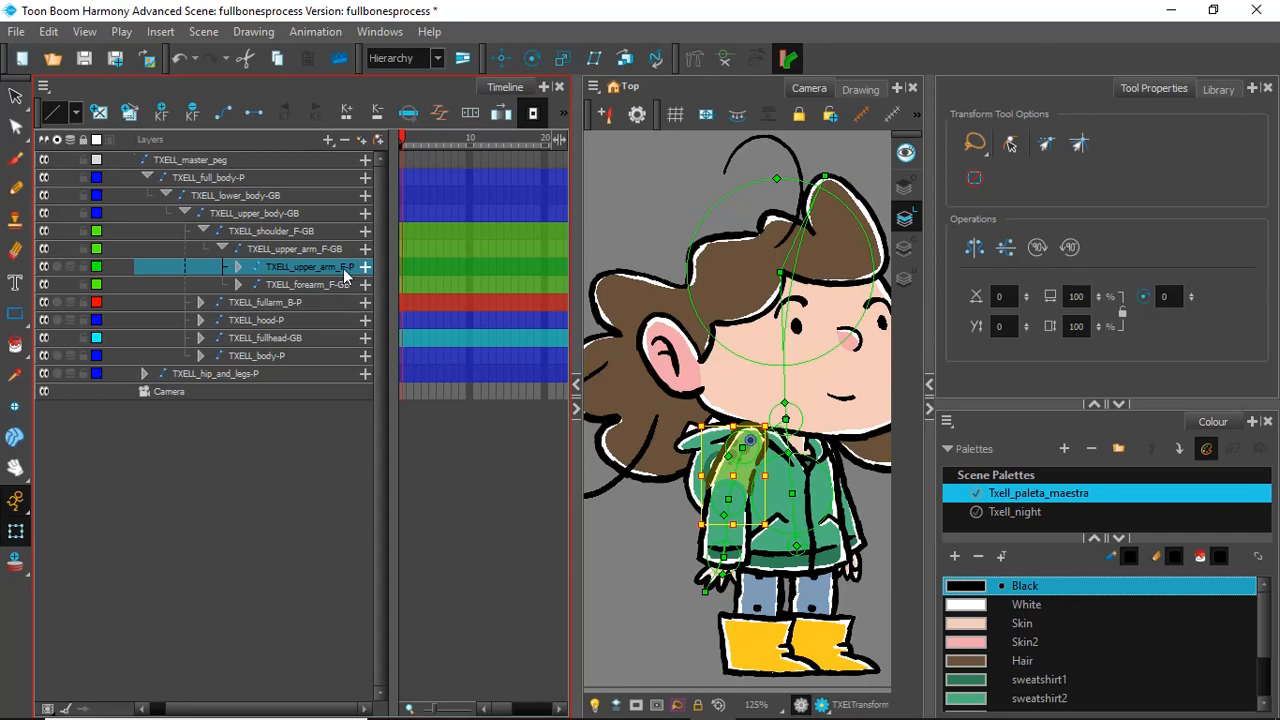
{"action": "left_click", "coordinate": [240, 285]}
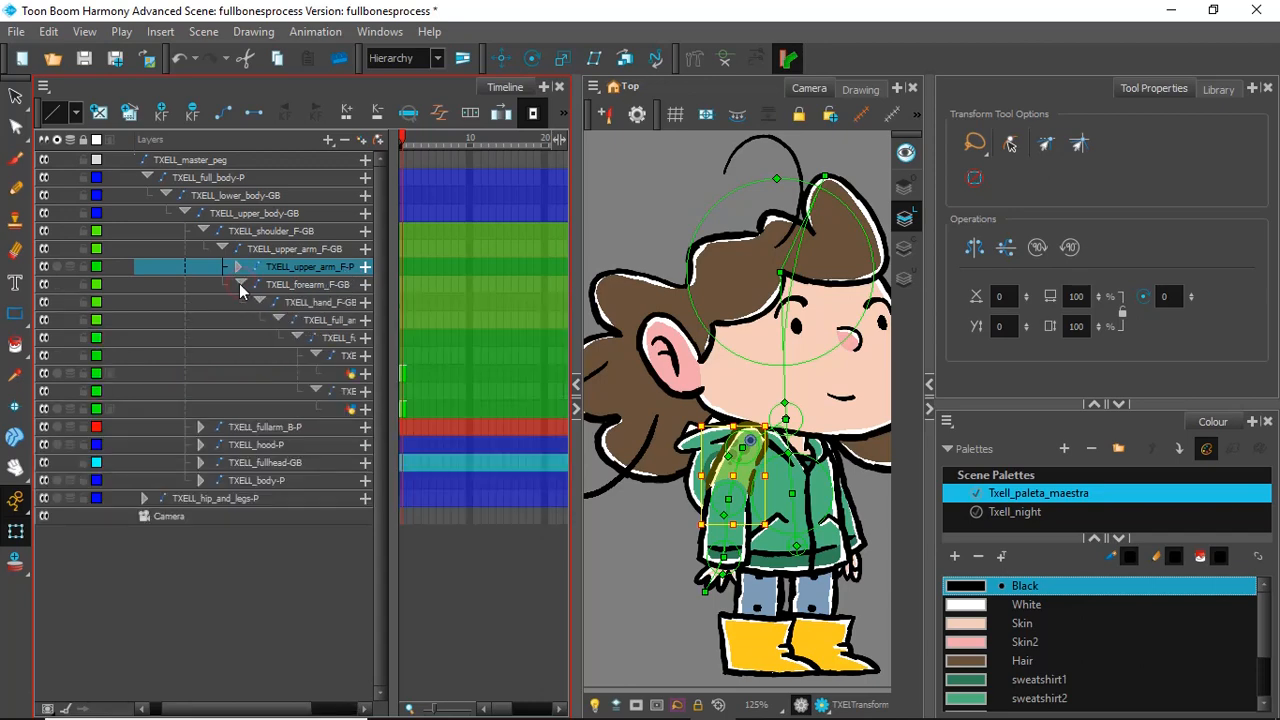
{"action": "left_click_drag", "start_coordinate": [260, 705], "coordinate": [295, 708]}
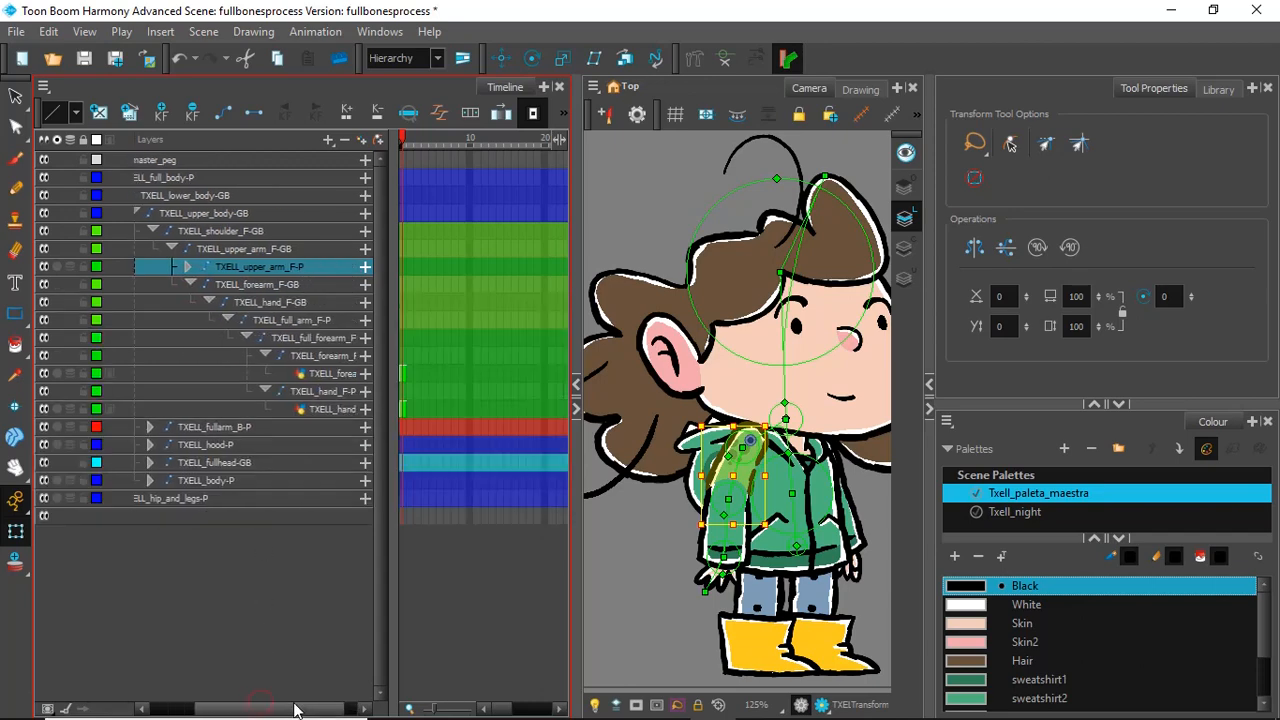
{"action": "left_click", "coordinate": [322, 393]}
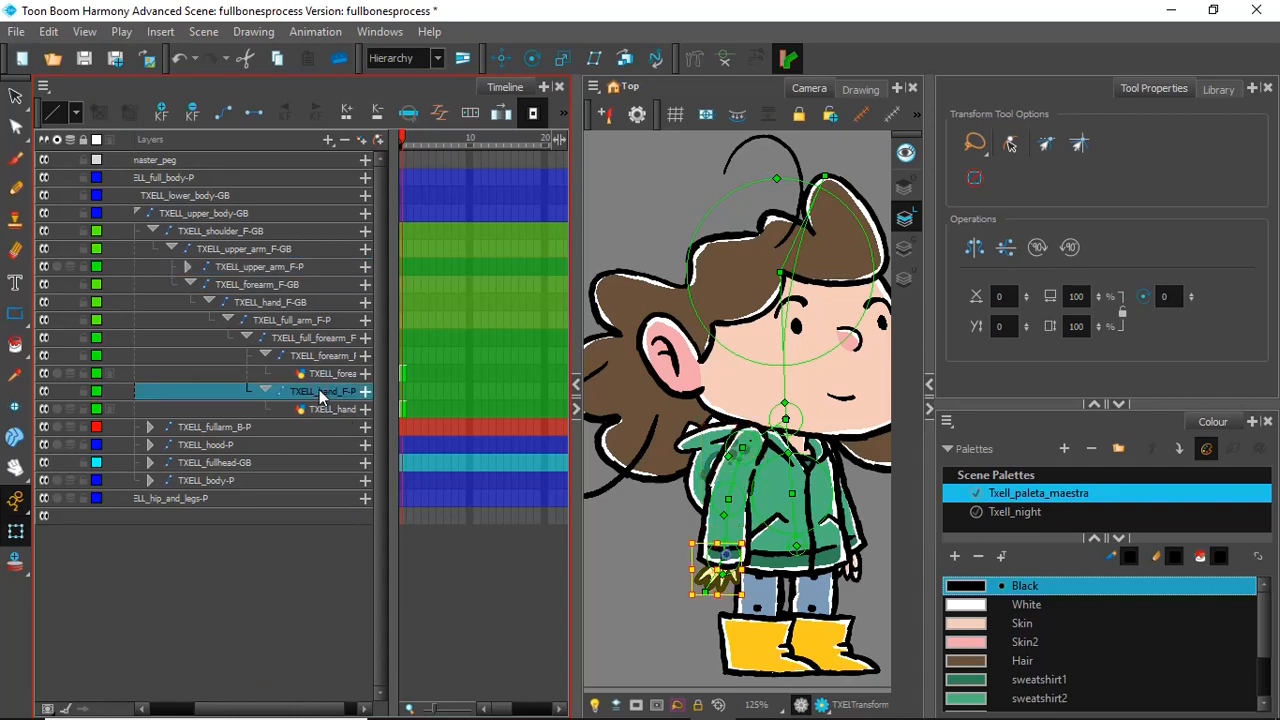
{"action": "left_click", "coordinate": [265, 390]}
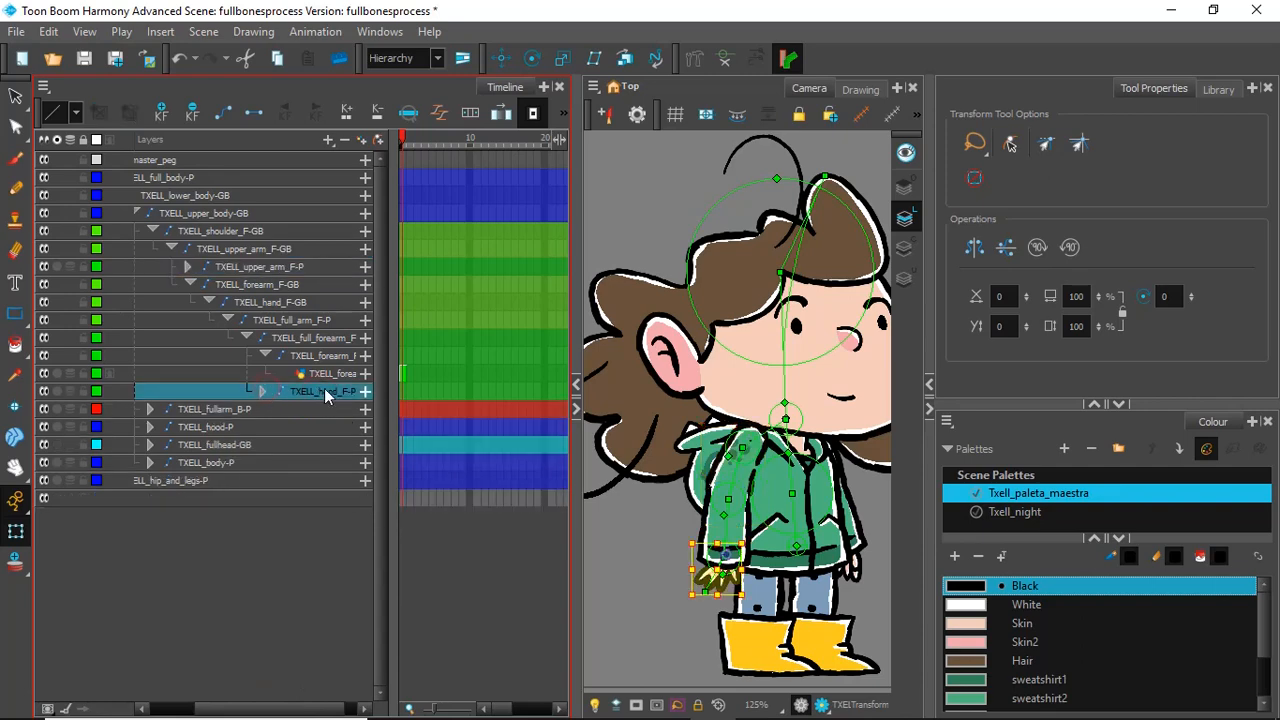
{"action": "left_click_drag", "start_coordinate": [325, 395], "coordinate": [268, 308]}
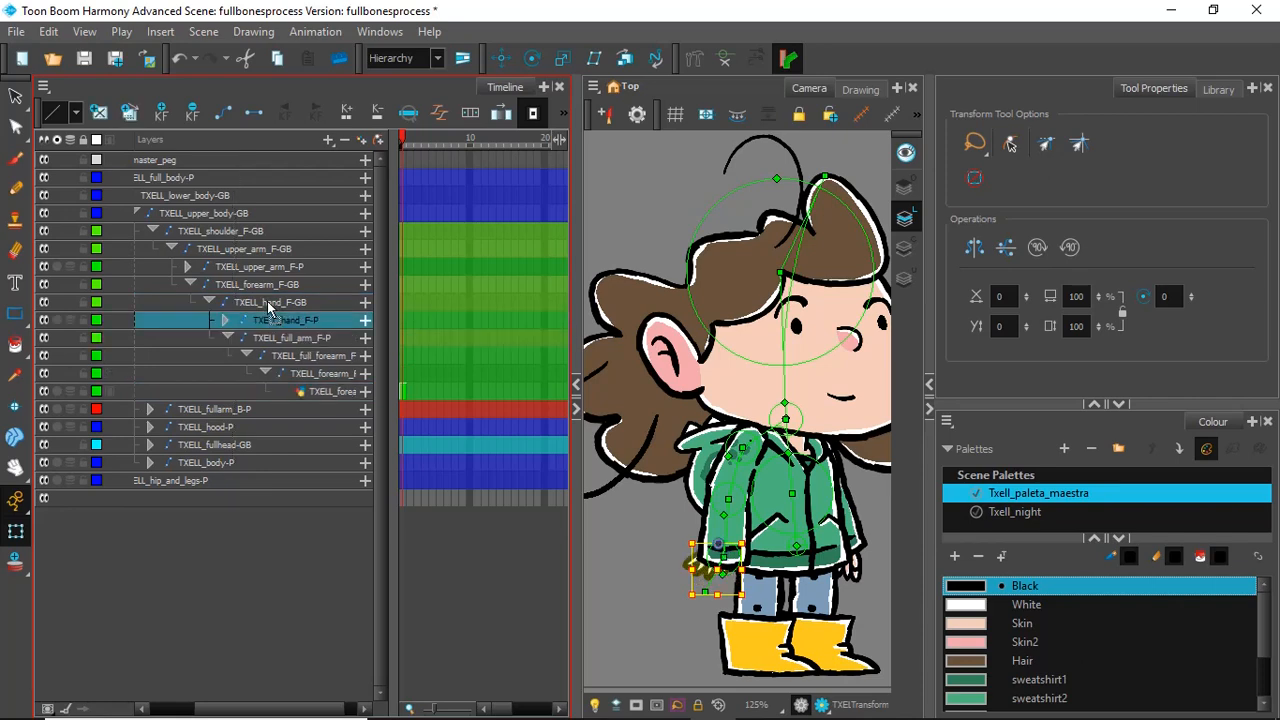
{"action": "left_click", "coordinate": [298, 357]}
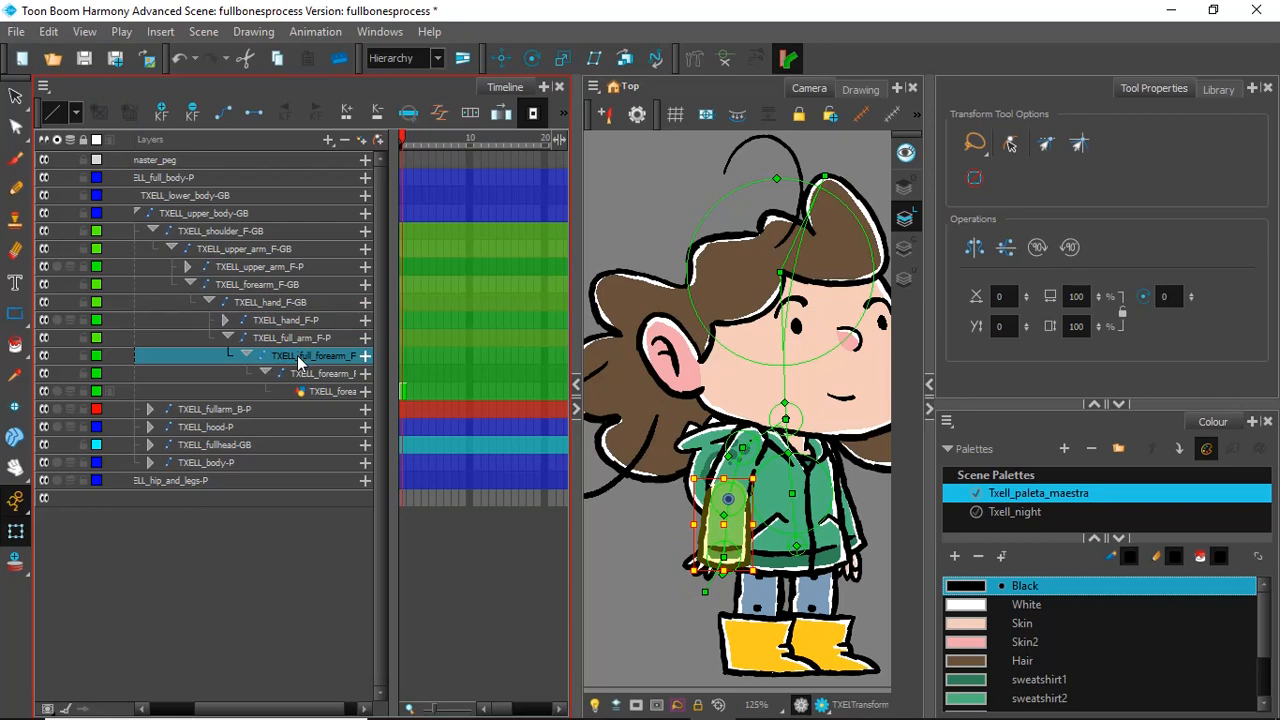
{"action": "left_click_drag", "start_coordinate": [298, 357], "coordinate": [248, 287]}
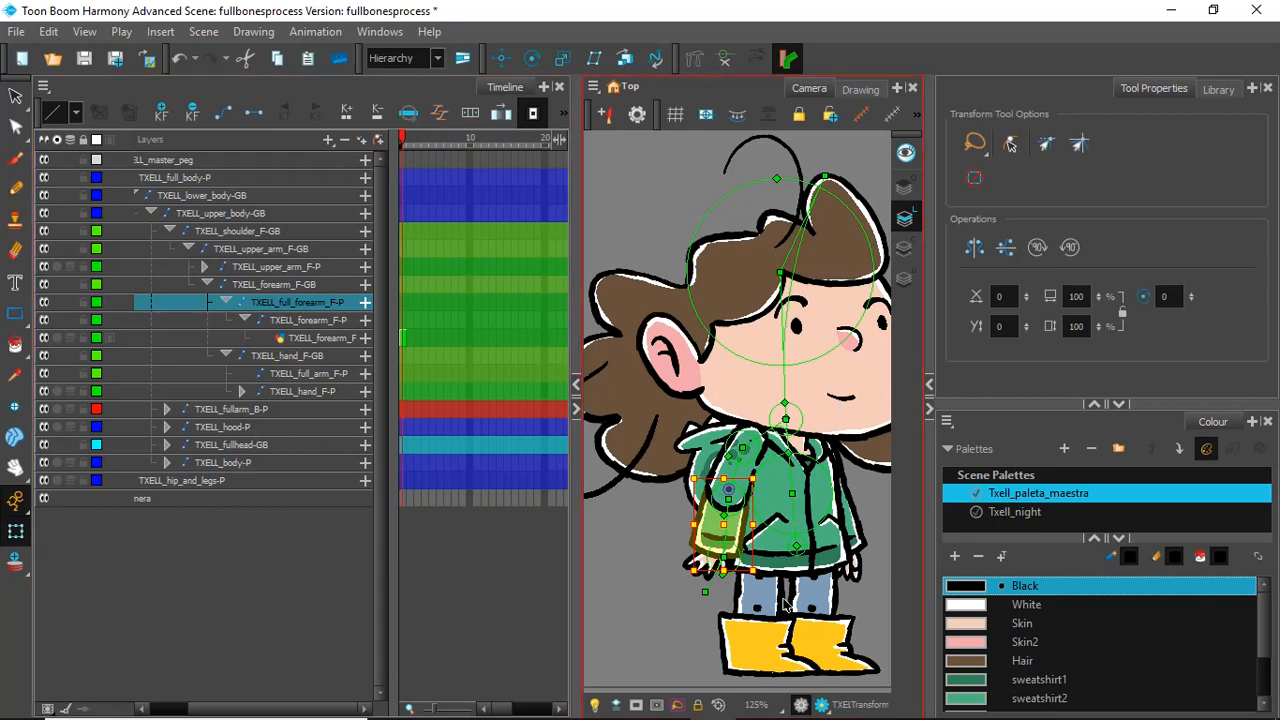
Step: Turn Animate mode off and move the front upper arm so its pivot sits on the bone joint at the shoulder
{"action": "scroll", "coordinate": [760, 487], "scroll_direction": "up", "scroll_amount": 3}
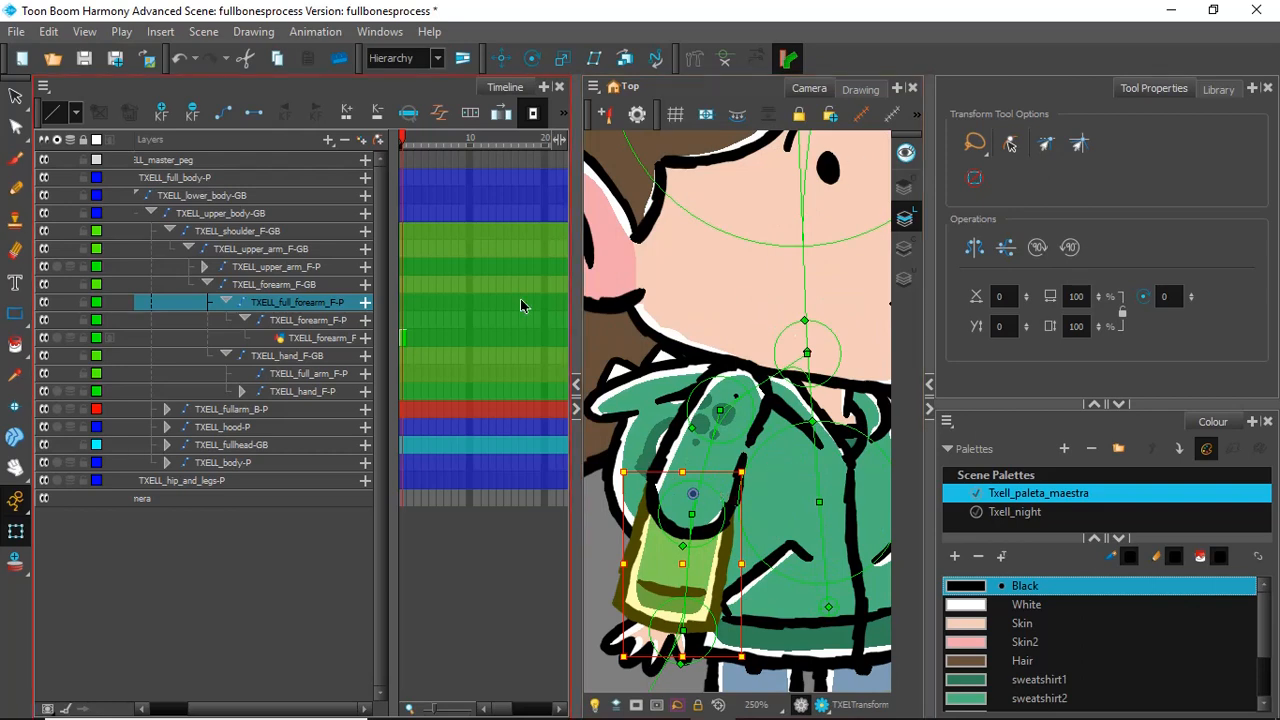
{"action": "left_click", "coordinate": [15, 500]}
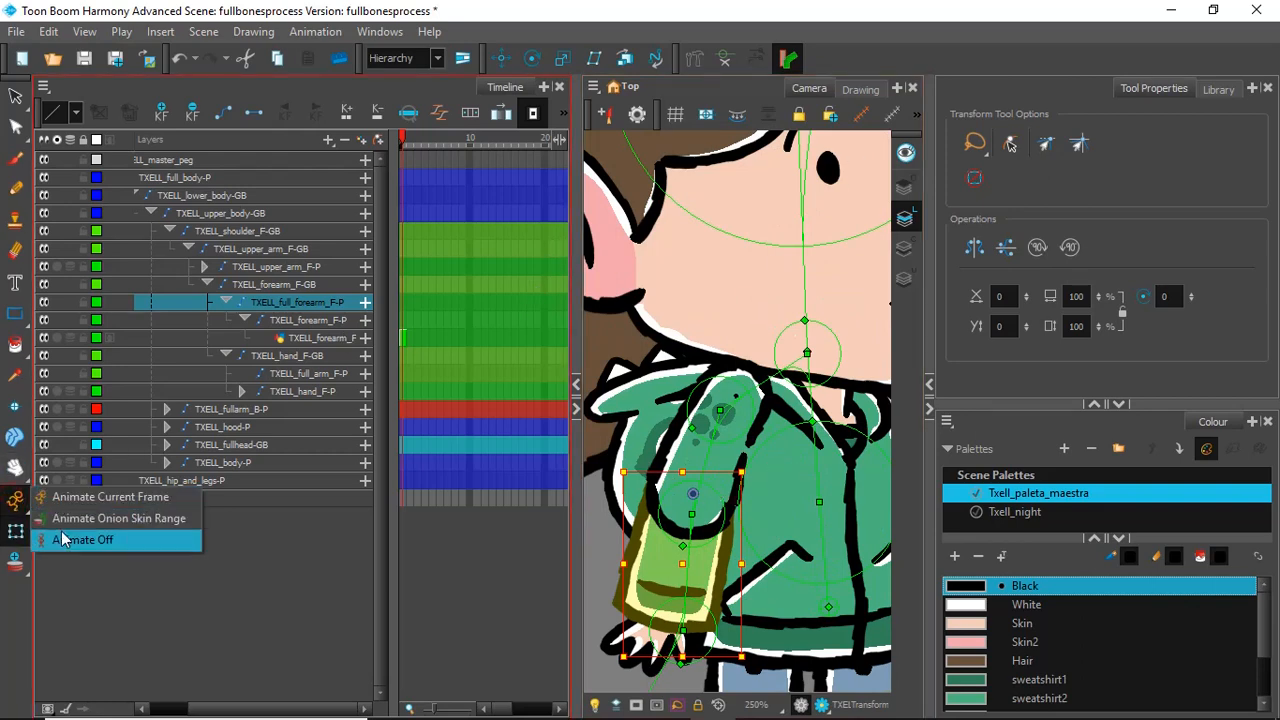
{"action": "left_click", "coordinate": [62, 541]}
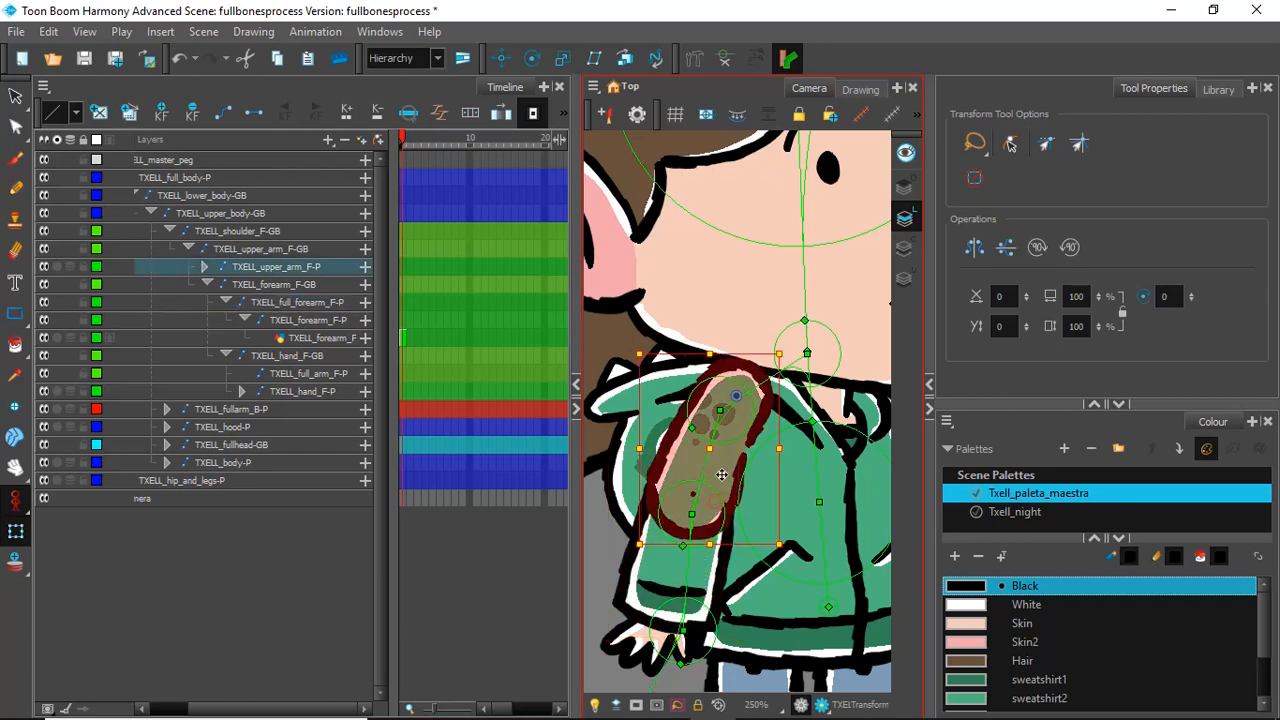
{"action": "left_click", "coordinate": [721, 490]}
{"action": "left_click_drag", "start_coordinate": [725, 458], "coordinate": [711, 472]}
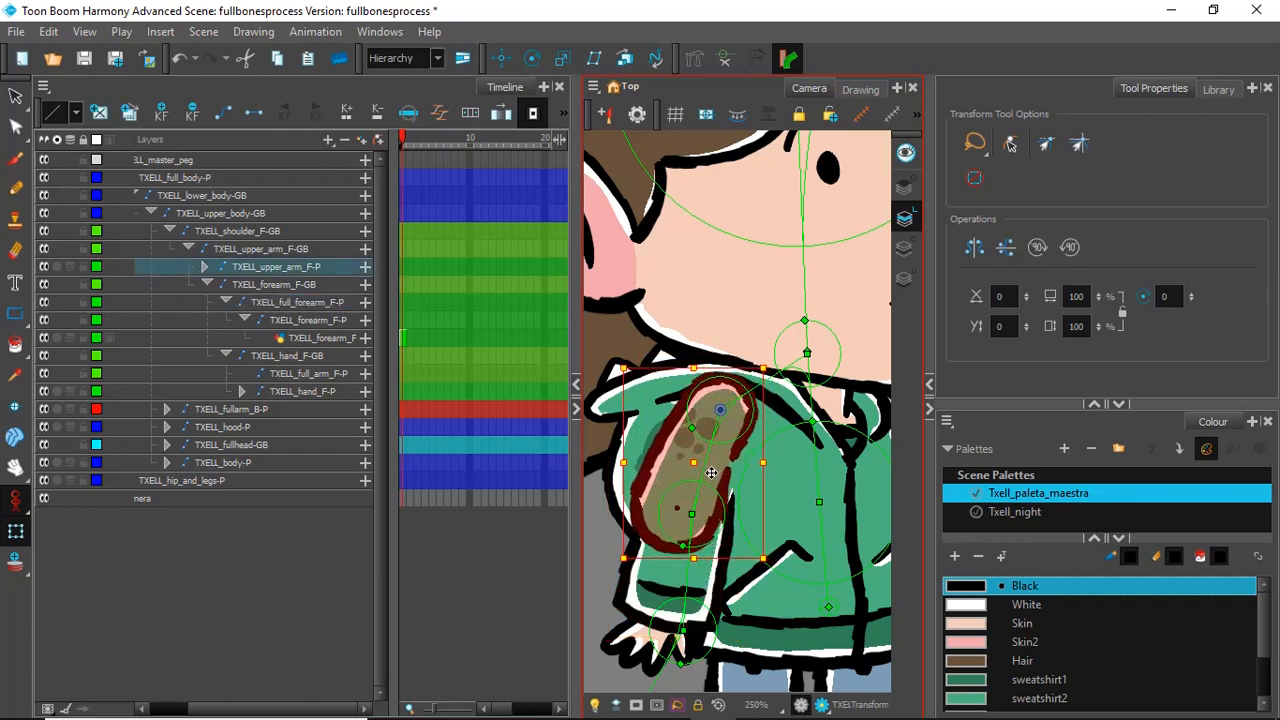
{"action": "scroll", "coordinate": [708, 467], "scroll_direction": "up", "scroll_amount": 10}
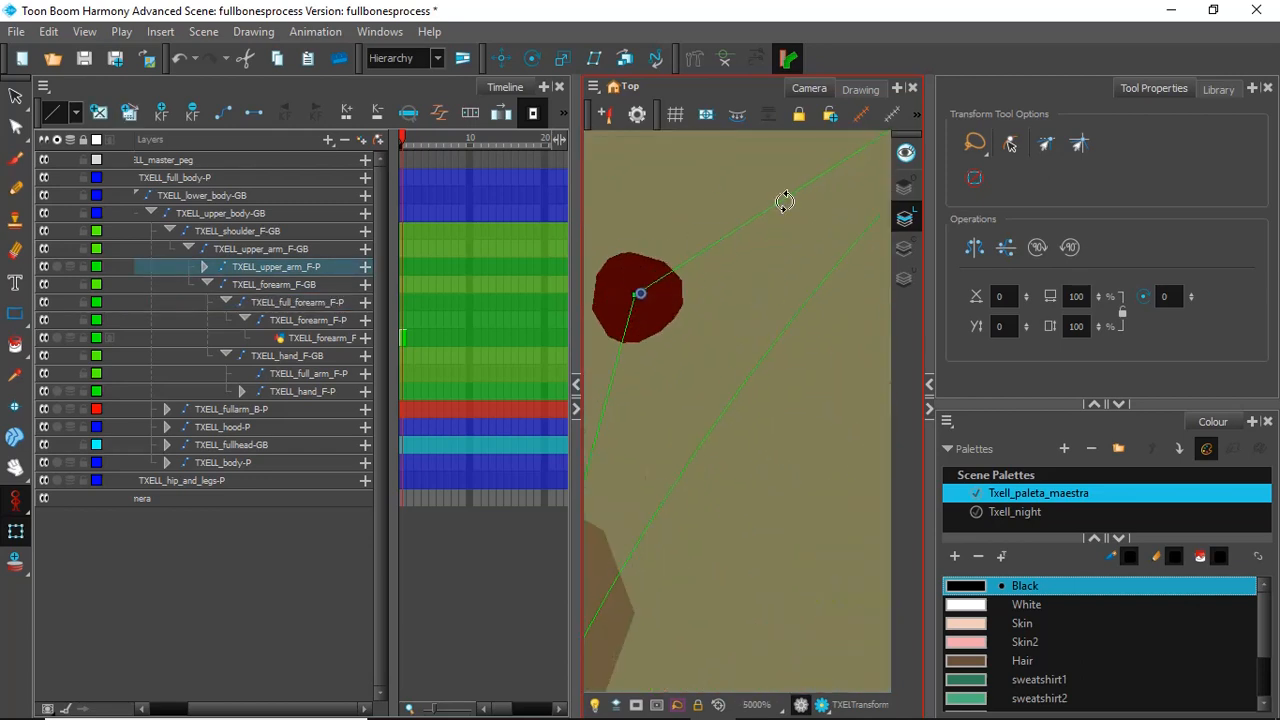
{"action": "left_click_drag", "start_coordinate": [750, 437], "coordinate": [742, 437]}
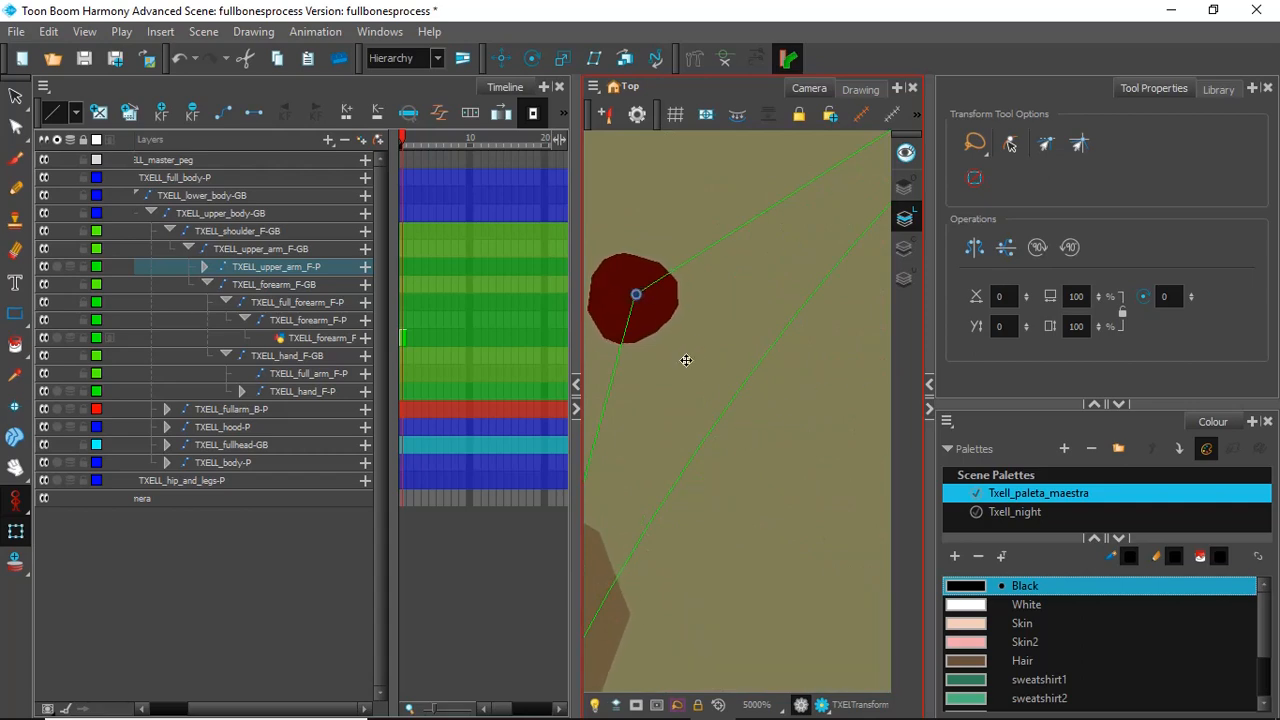
{"action": "scroll", "coordinate": [628, 274], "scroll_direction": "down", "scroll_amount": 10}
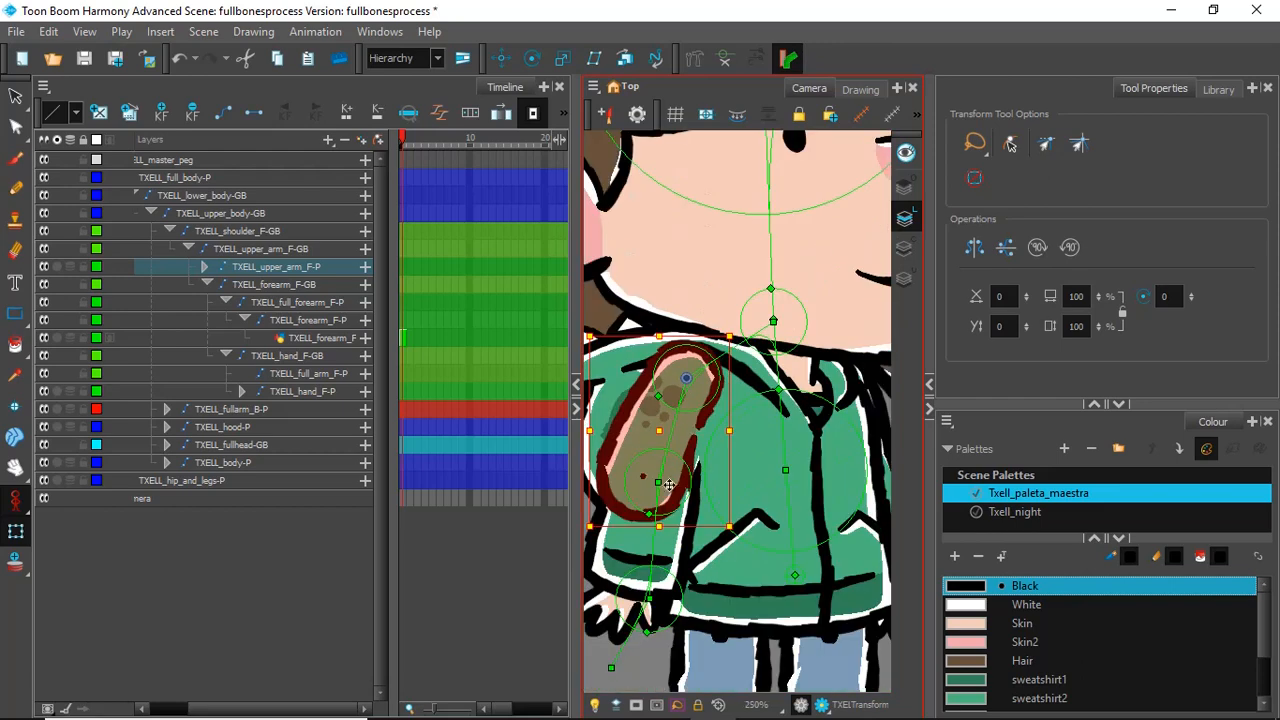
Step: Move the front forearm drawing so its pivot lines up with the elbow dot at the lower end of the upper arm
{"action": "scroll", "coordinate": [604, 553], "scroll_direction": "up", "scroll_amount": 5}
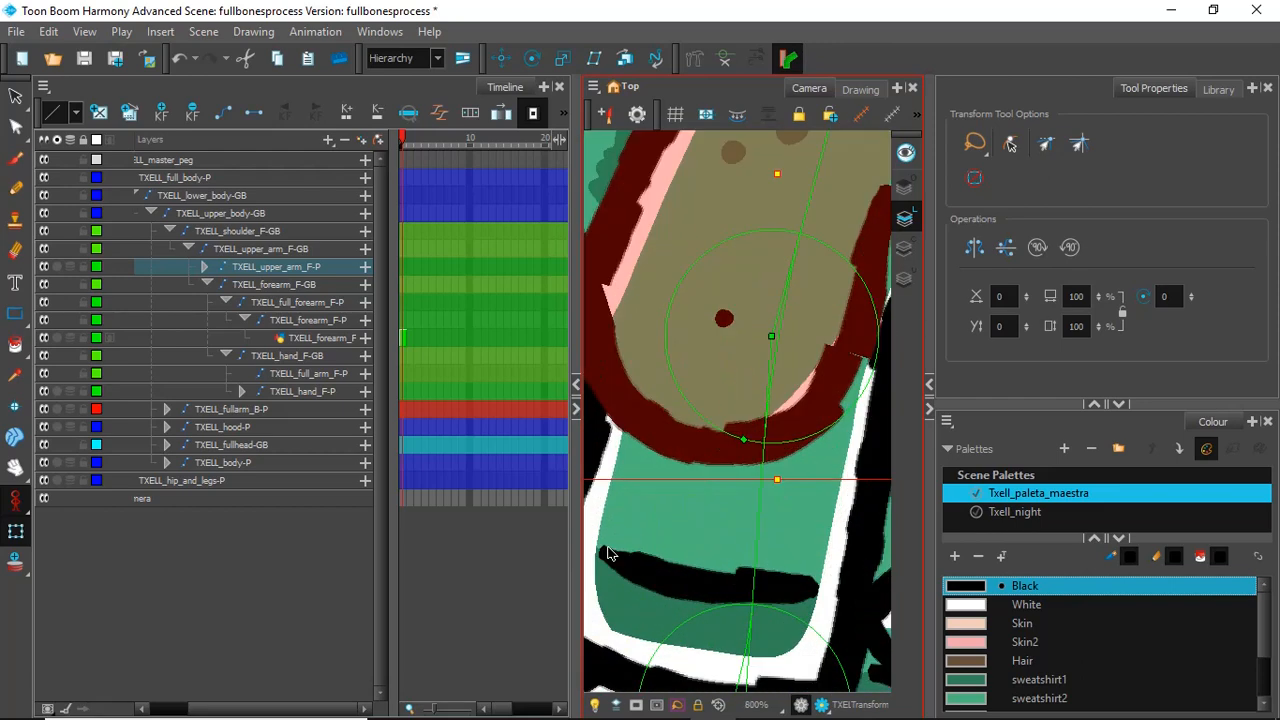
{"action": "left_click", "coordinate": [724, 520]}
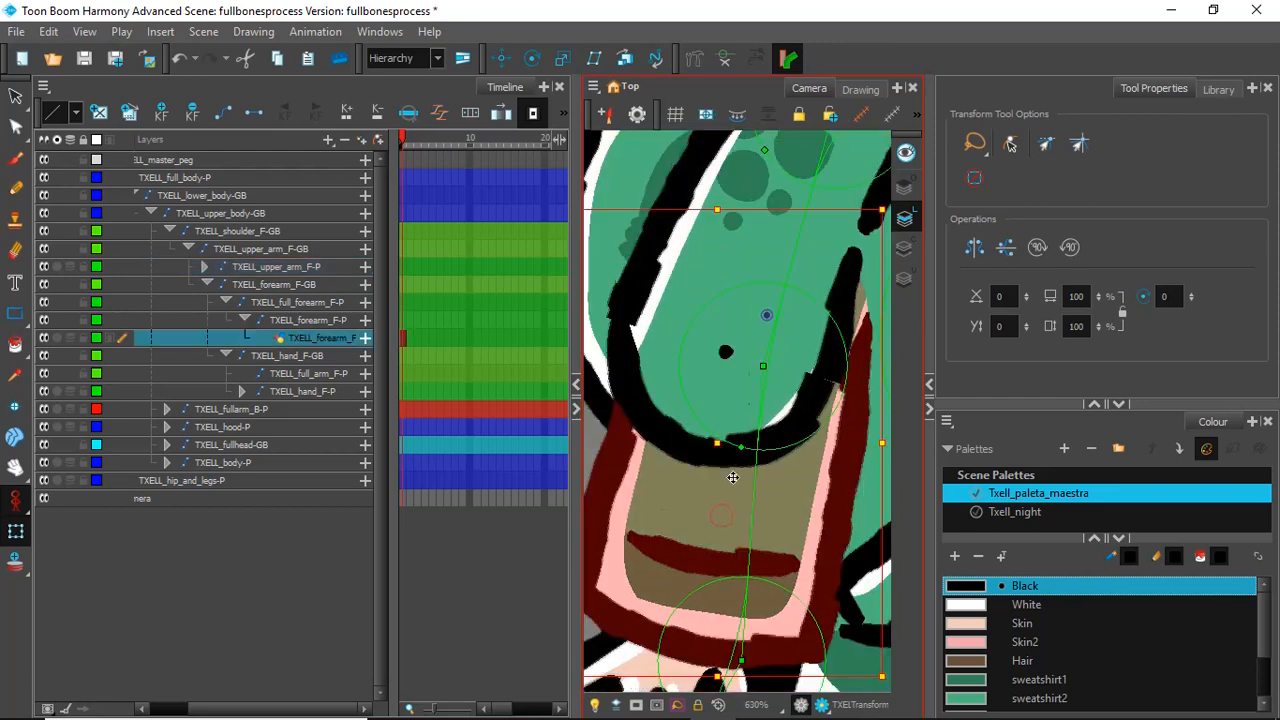
{"action": "scroll", "coordinate": [733, 478], "scroll_direction": "down", "scroll_amount": 5}
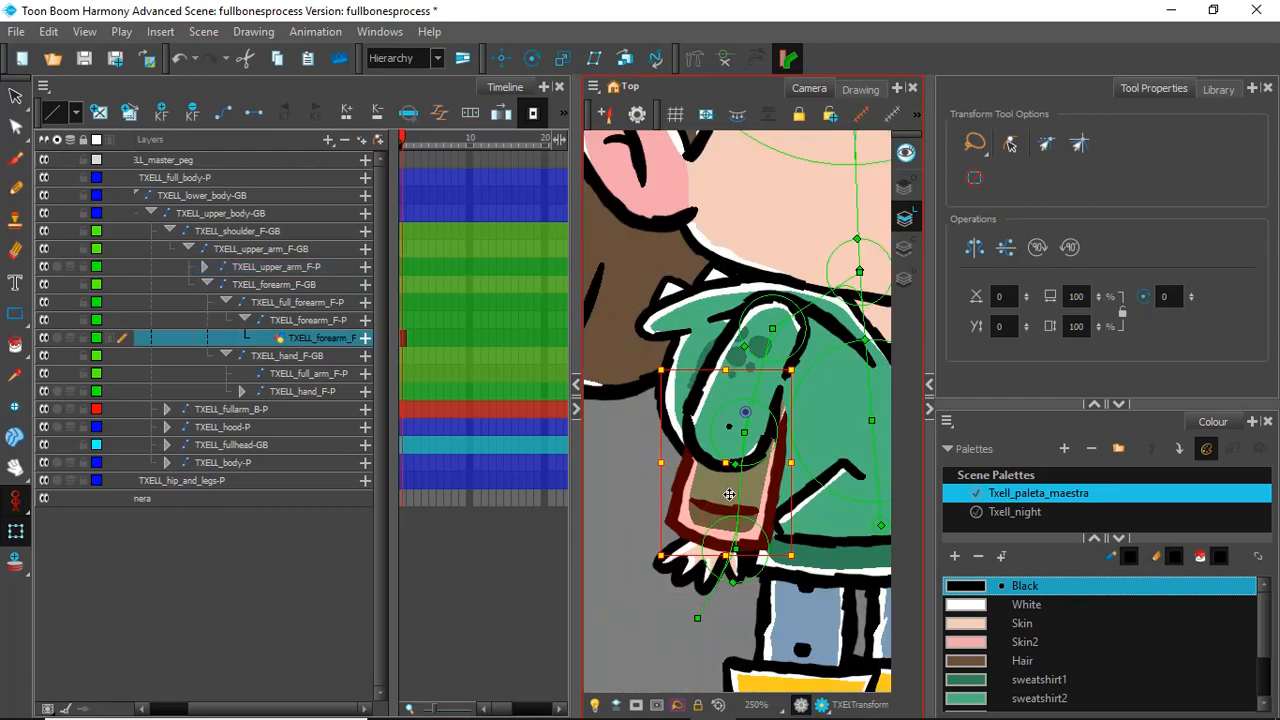
{"action": "mouse_move", "coordinate": [729, 487]}
{"action": "left_mouse_down"}
{"action": "mouse_move", "coordinate": [720, 512]}
{"action": "mouse_move", "coordinate": [713, 503]}
{"action": "mouse_move", "coordinate": [691, 524]}
{"action": "left_mouse_up"}
{"action": "scroll", "coordinate": [710, 487], "scroll_direction": "up", "scroll_amount": 6}
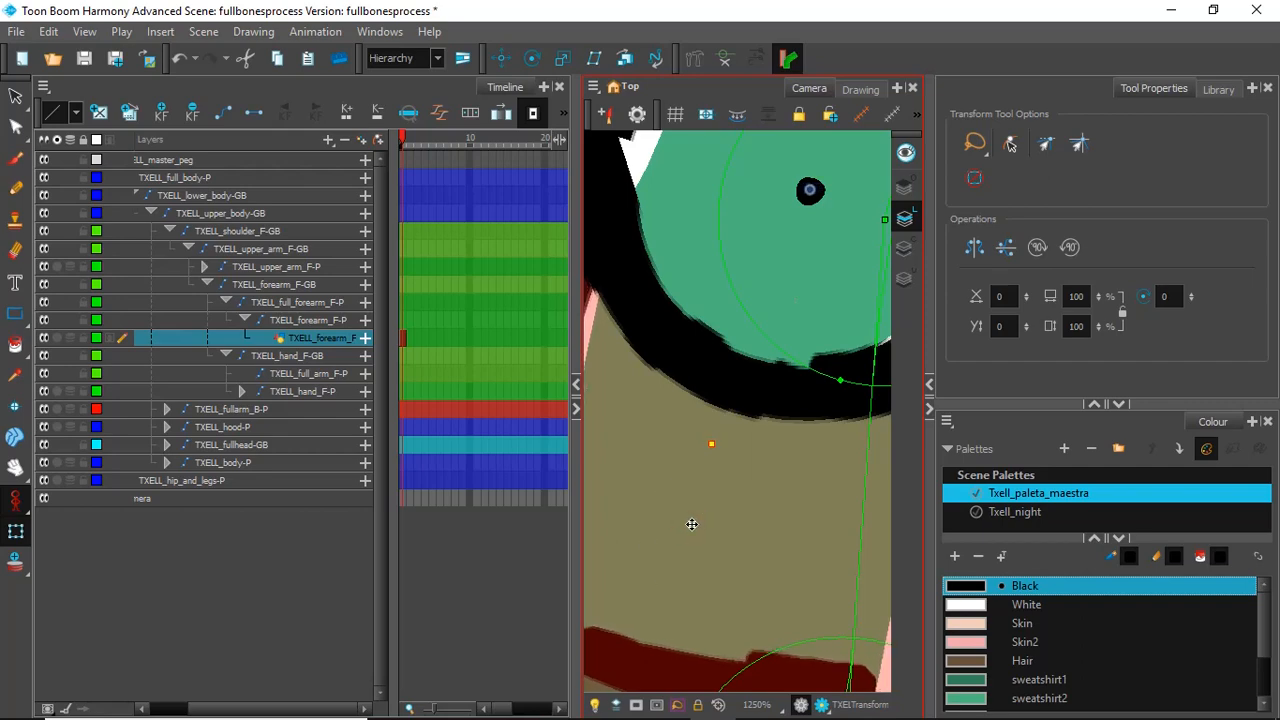
{"action": "scroll", "coordinate": [691, 524], "scroll_direction": "down", "scroll_amount": 8}
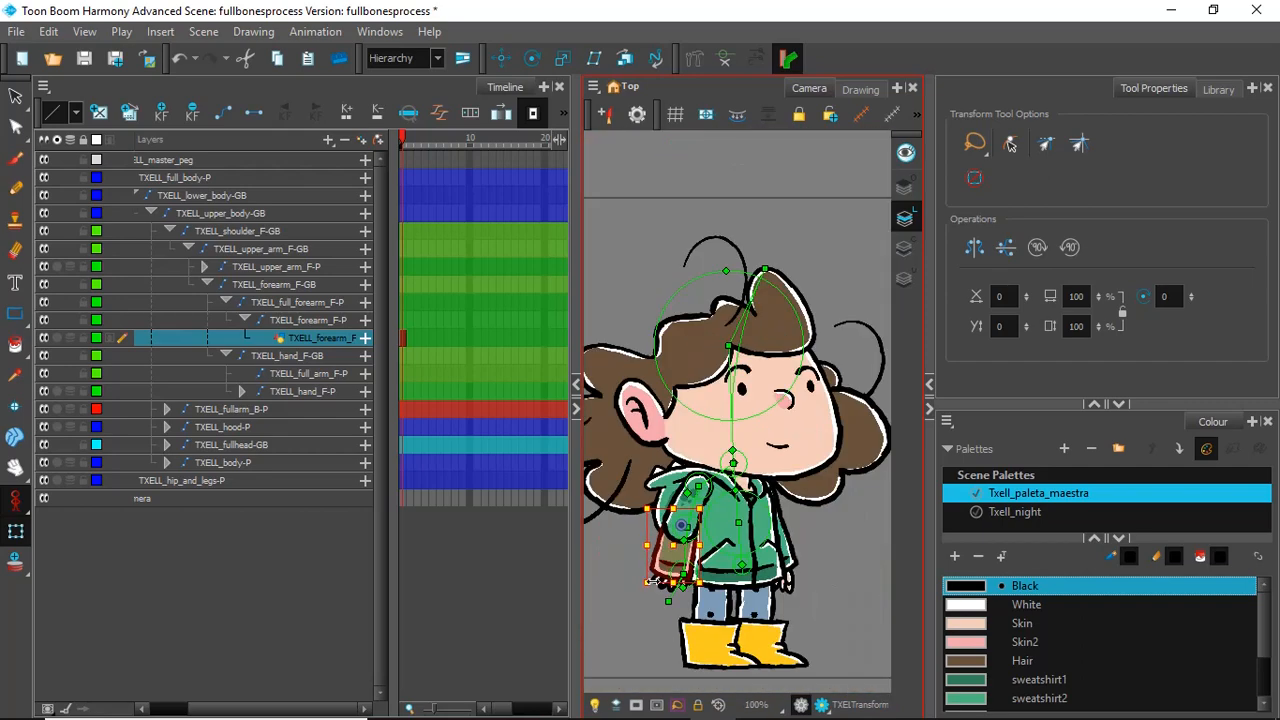
Step: Move the front hand so it fits under the sleeve cuff of the repositioned forearm
{"action": "scroll", "coordinate": [651, 620], "scroll_direction": "up", "scroll_amount": 7}
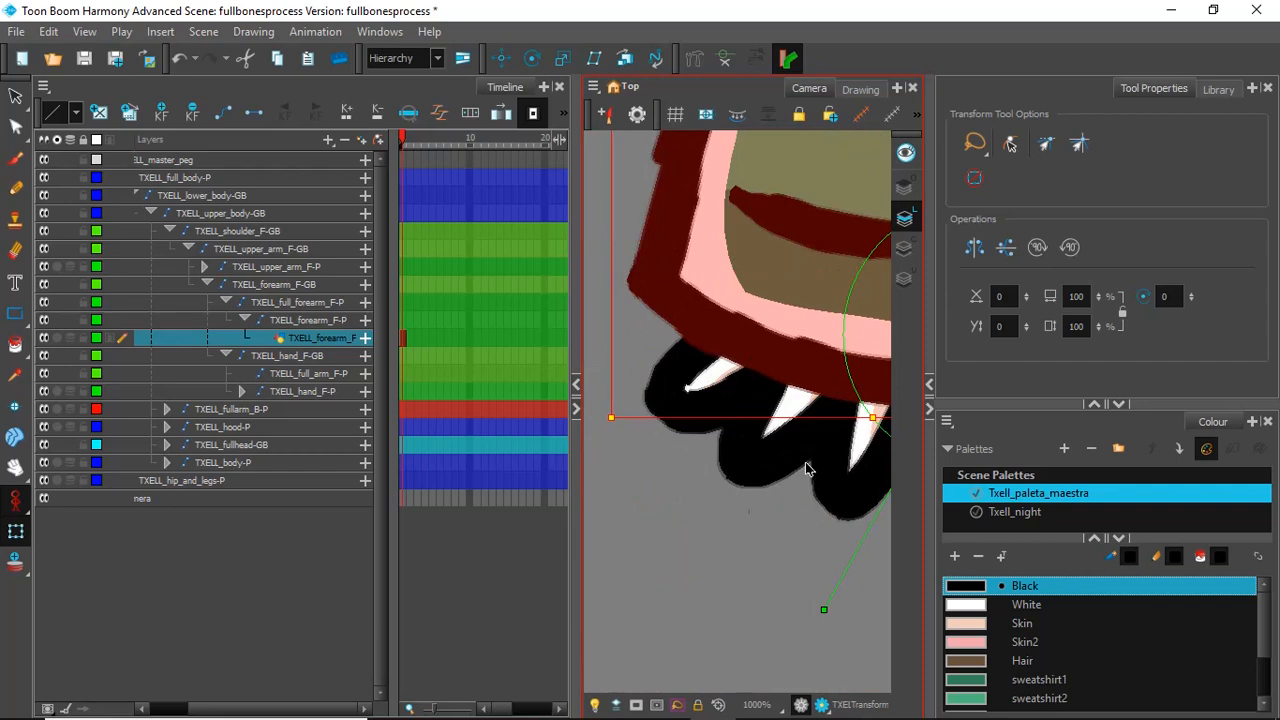
{"action": "scroll", "coordinate": [808, 469], "scroll_direction": "down", "scroll_amount": 4}
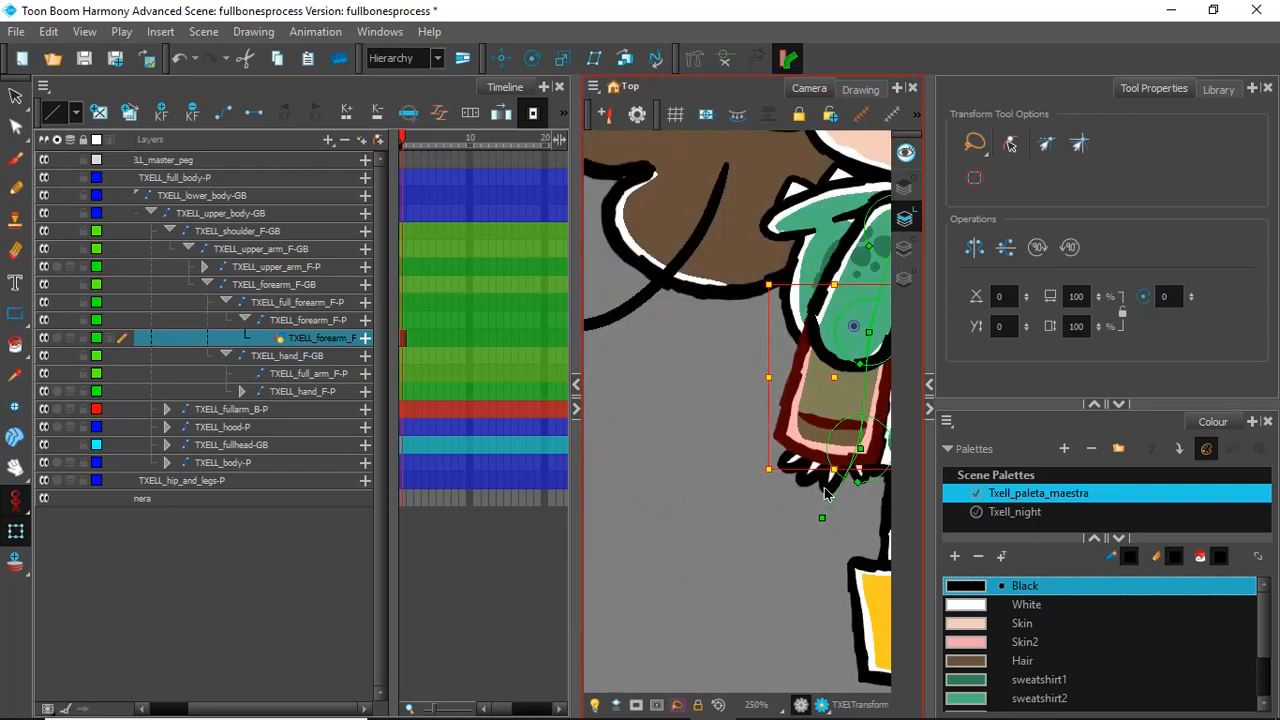
{"action": "left_click", "coordinate": [825, 489]}
{"action": "left_click_drag", "start_coordinate": [830, 483], "coordinate": [810, 495]}
{"action": "scroll", "coordinate": [856, 388], "scroll_direction": "down", "scroll_amount": 4}
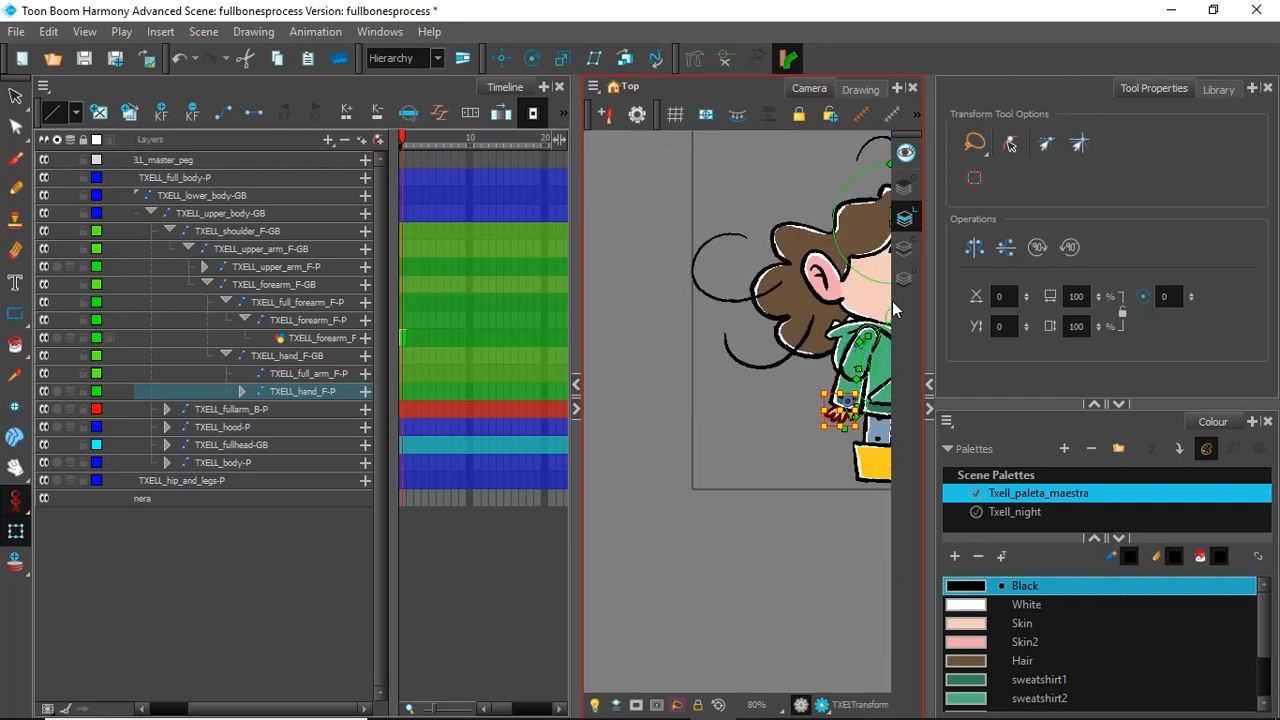
{"action": "scroll", "coordinate": [886, 366], "scroll_direction": "up", "scroll_amount": 5}
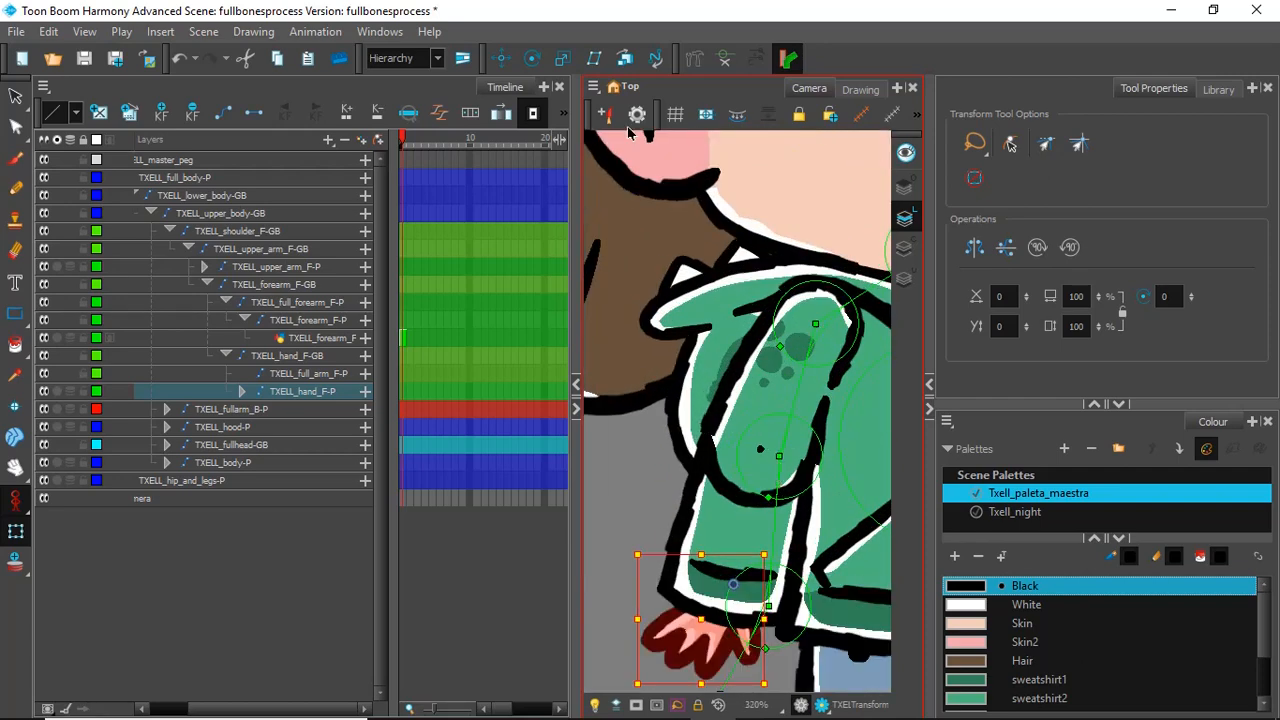
Step: With the Rigging tool, move the elbow end of the upper arm bone onto the elbow dot in the drawing
{"action": "left_click", "coordinate": [694, 58]}
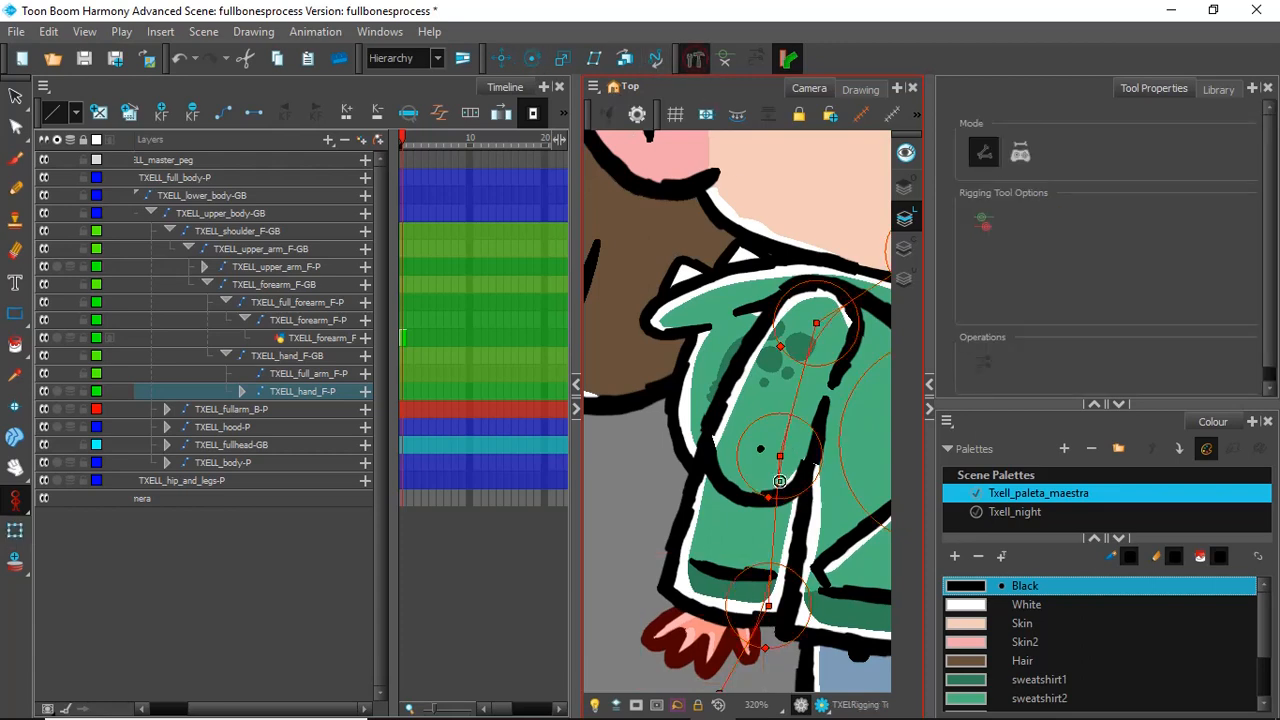
{"action": "left_click", "coordinate": [781, 457]}
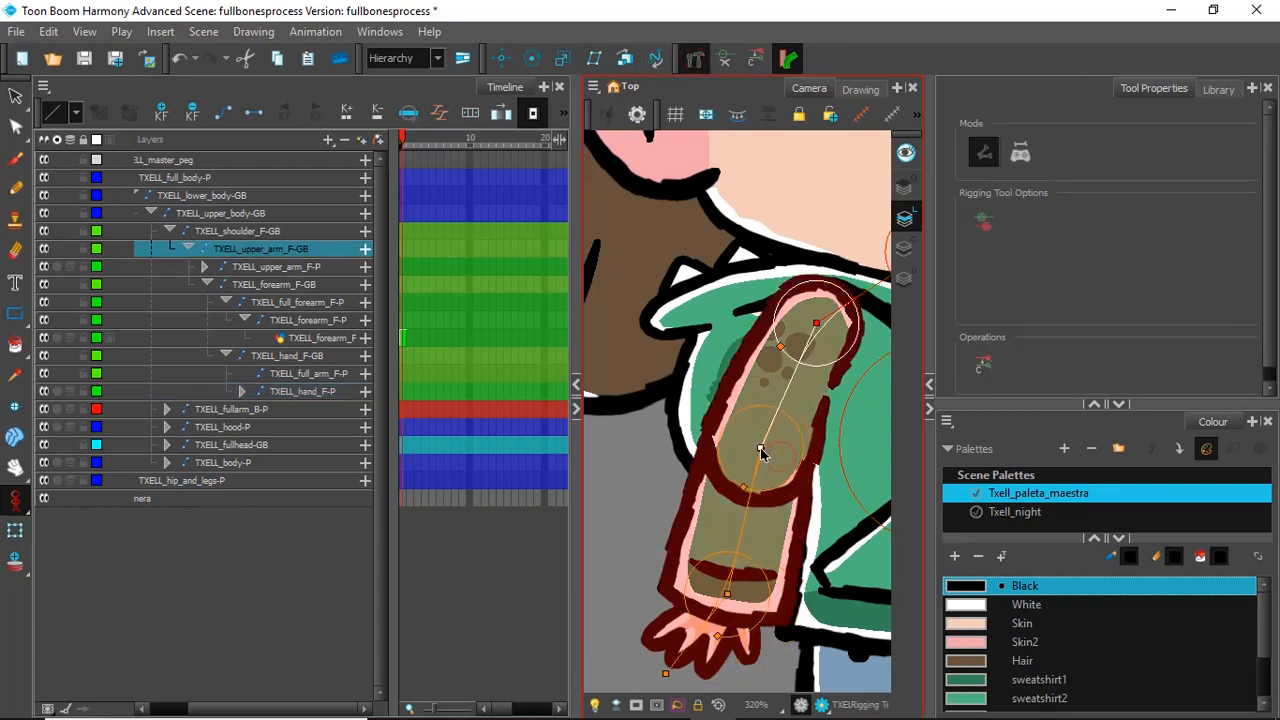
{"action": "scroll", "coordinate": [761, 455], "scroll_direction": "up", "scroll_amount": 6}
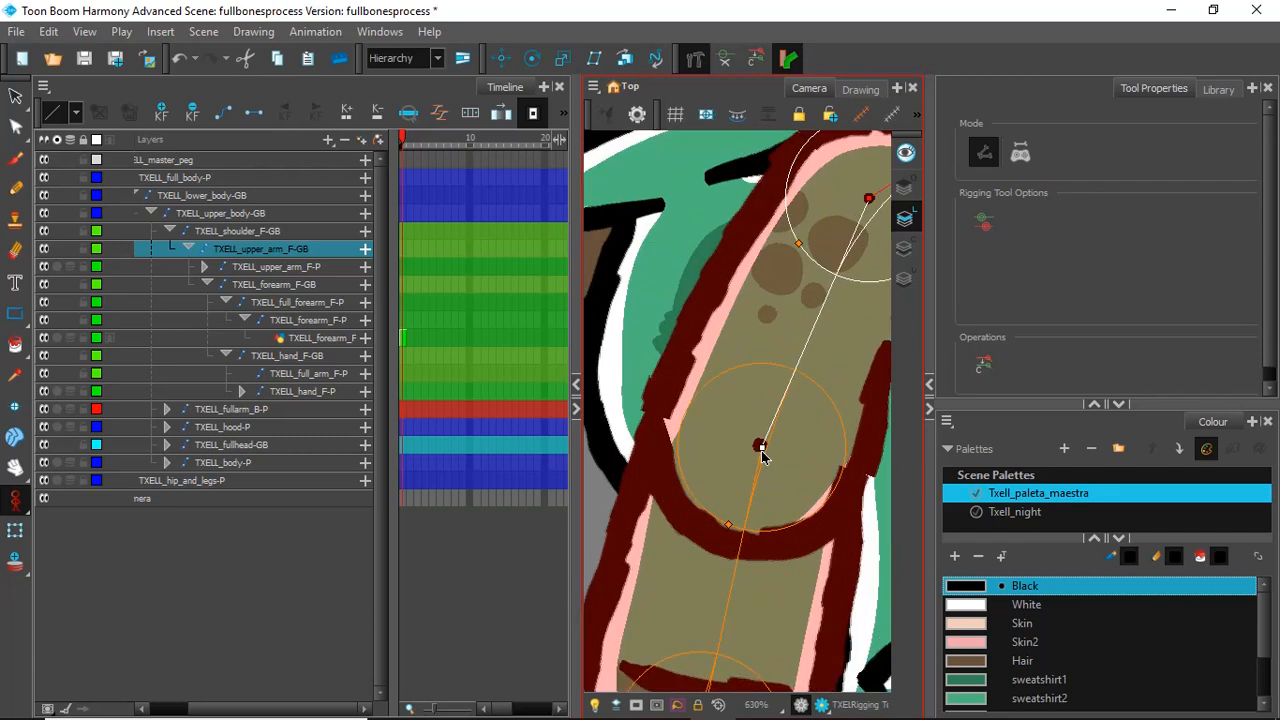
{"action": "left_click_drag", "start_coordinate": [762, 439], "coordinate": [755, 433]}
{"action": "scroll", "coordinate": [756, 427], "scroll_direction": "down", "scroll_amount": 5}
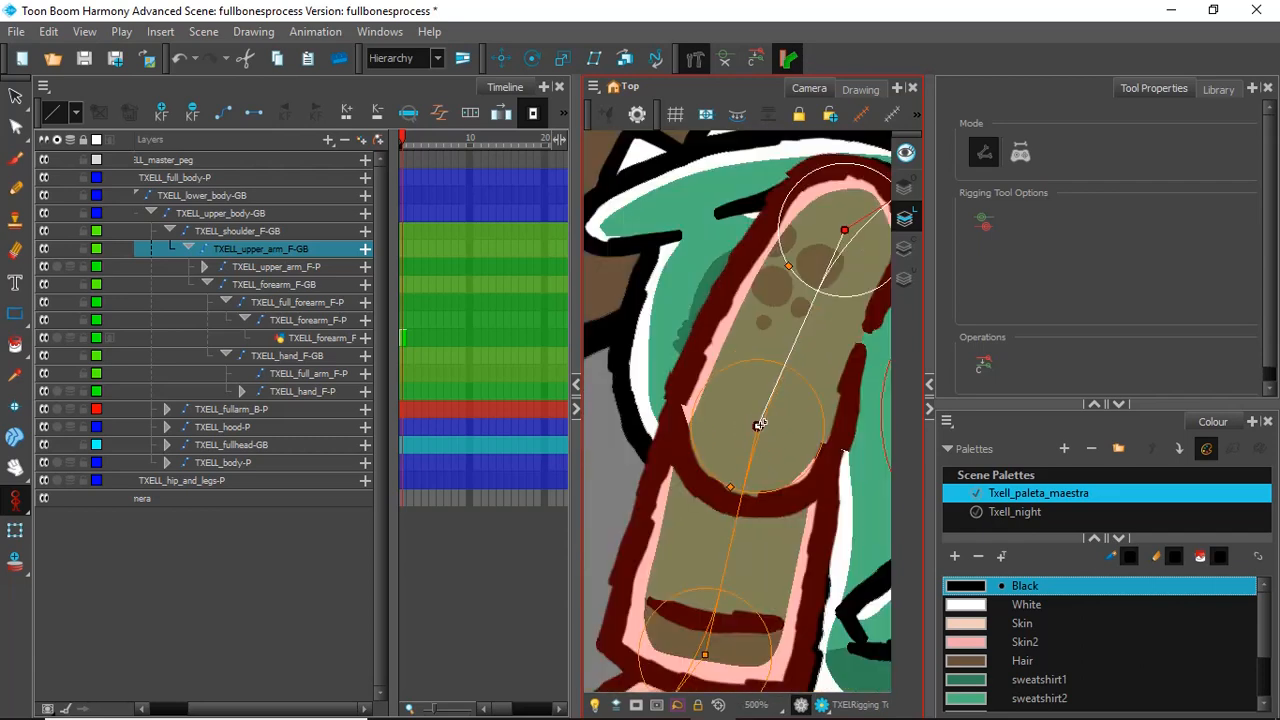
Step: Adjust the wrist end of the forearm bone to the hand's pivot inside the cuff, undoing any stray bone added beside the arm
{"action": "scroll", "coordinate": [766, 440], "scroll_direction": "down", "scroll_amount": 3}
{"action": "scroll", "coordinate": [748, 524], "scroll_direction": "up", "scroll_amount": 3}
{"action": "scroll", "coordinate": [748, 524], "scroll_direction": "up", "scroll_amount": 3}
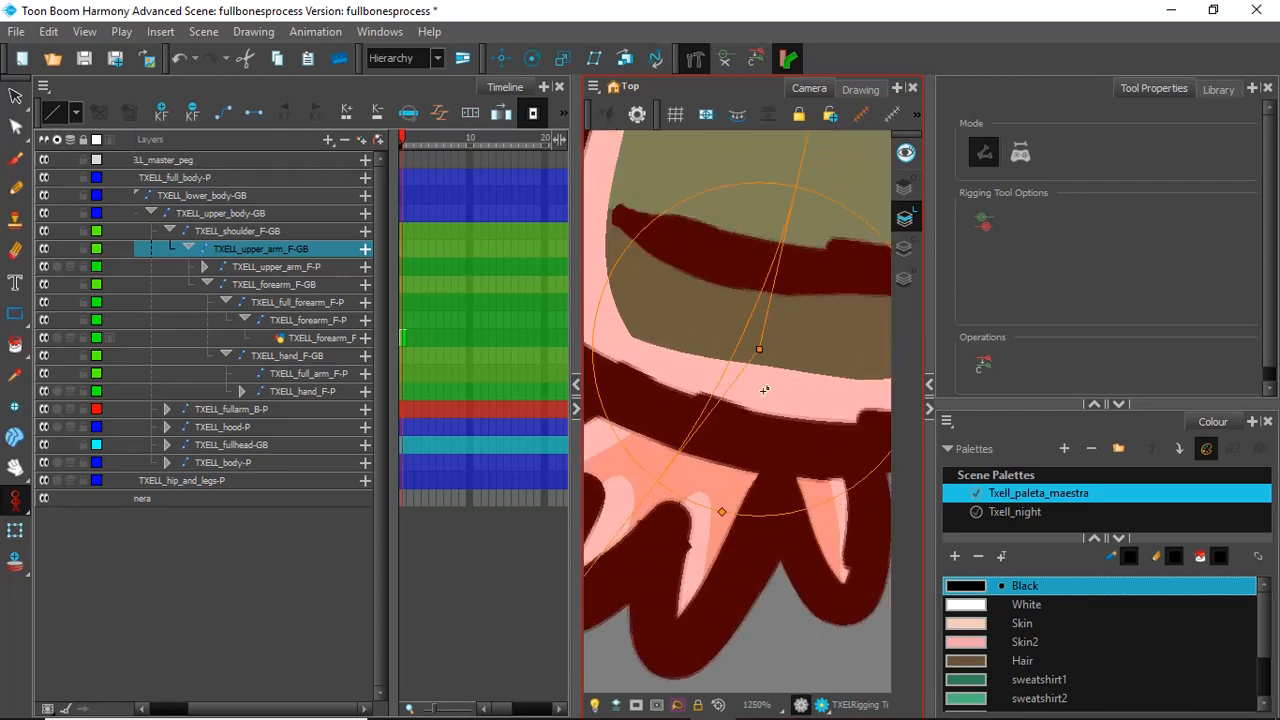
{"action": "left_click", "coordinate": [762, 351]}
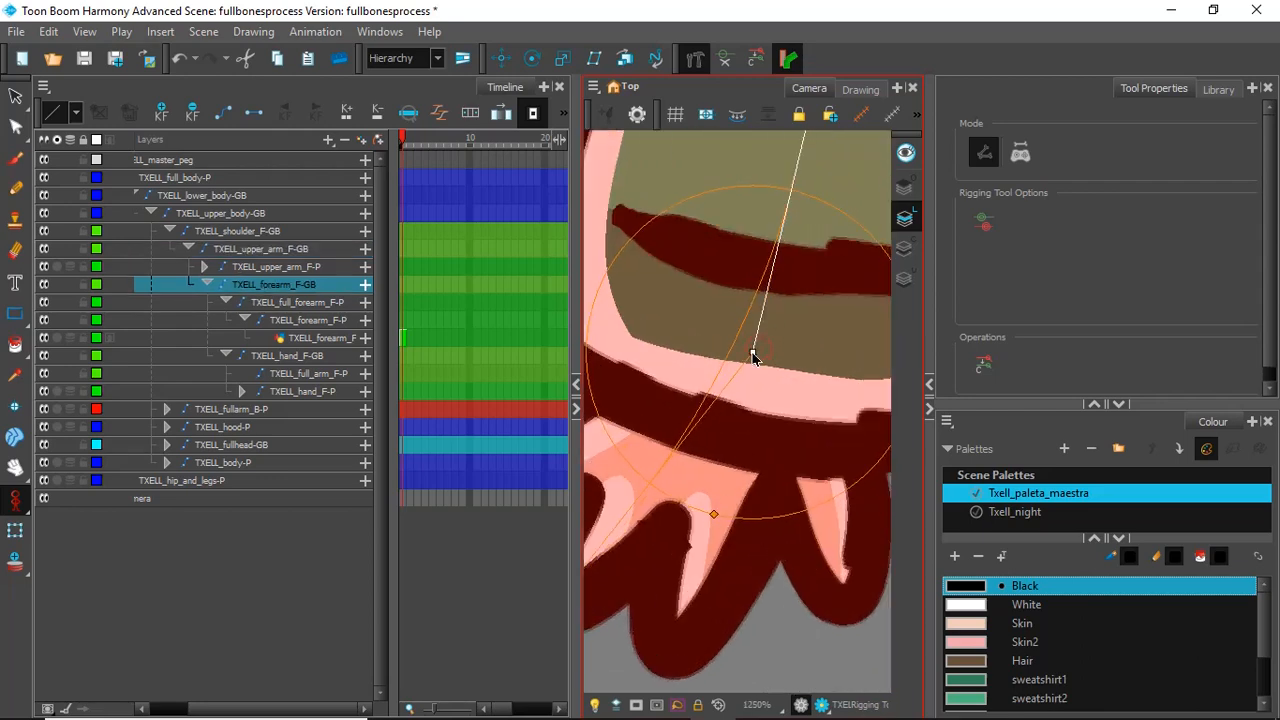
{"action": "scroll", "coordinate": [764, 366], "scroll_direction": "down", "scroll_amount": 3}
{"action": "scroll", "coordinate": [765, 368], "scroll_direction": "down", "scroll_amount": 3}
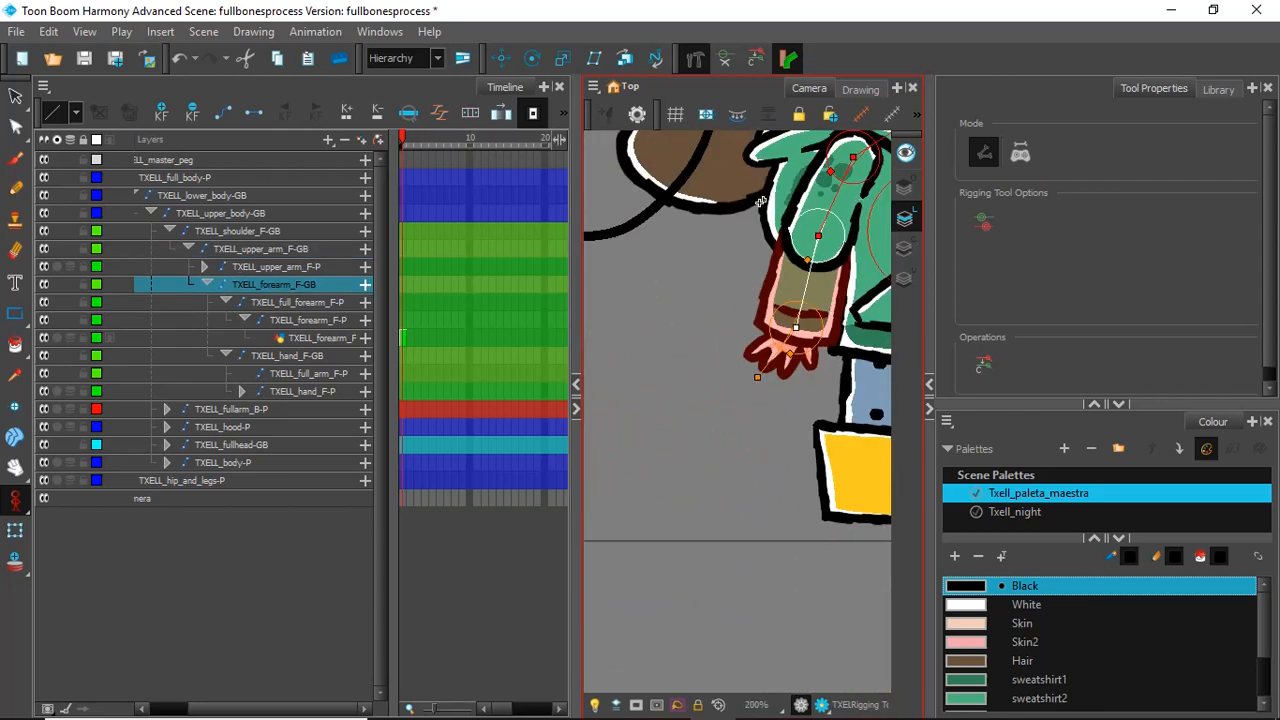
{"action": "left_click", "coordinate": [706, 267]}
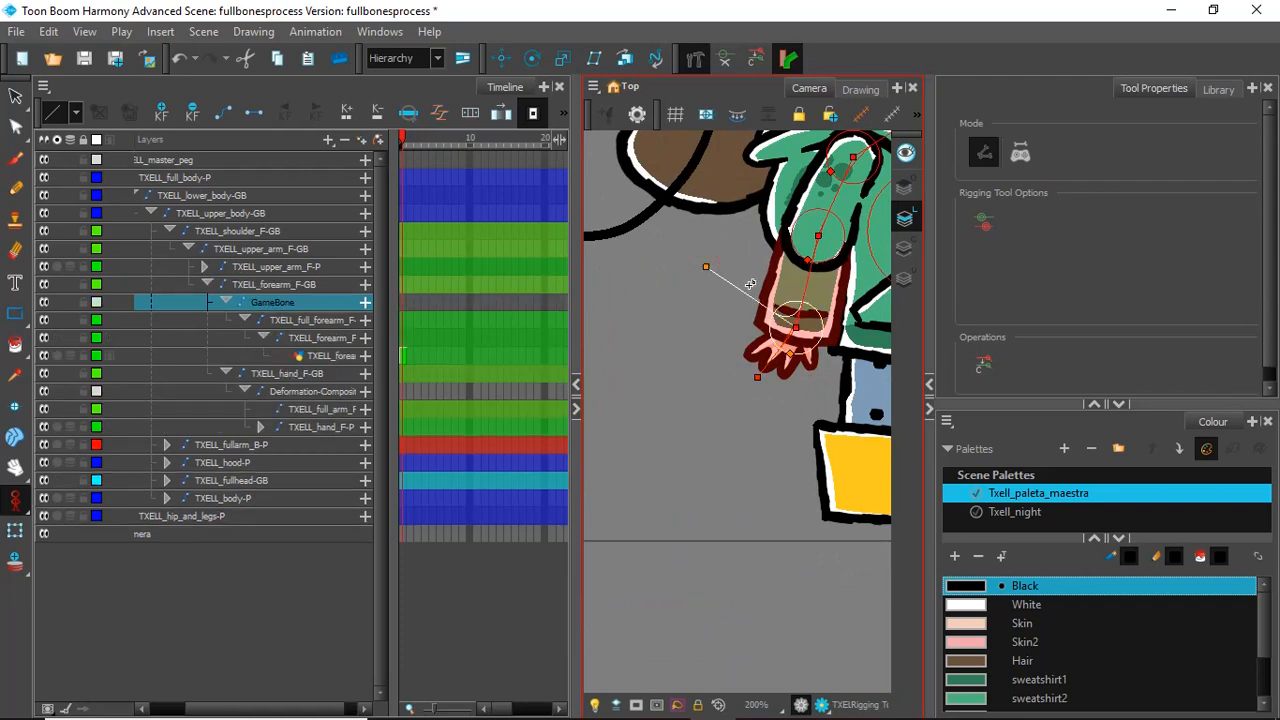
{"action": "key", "text": "ctrl+z"}
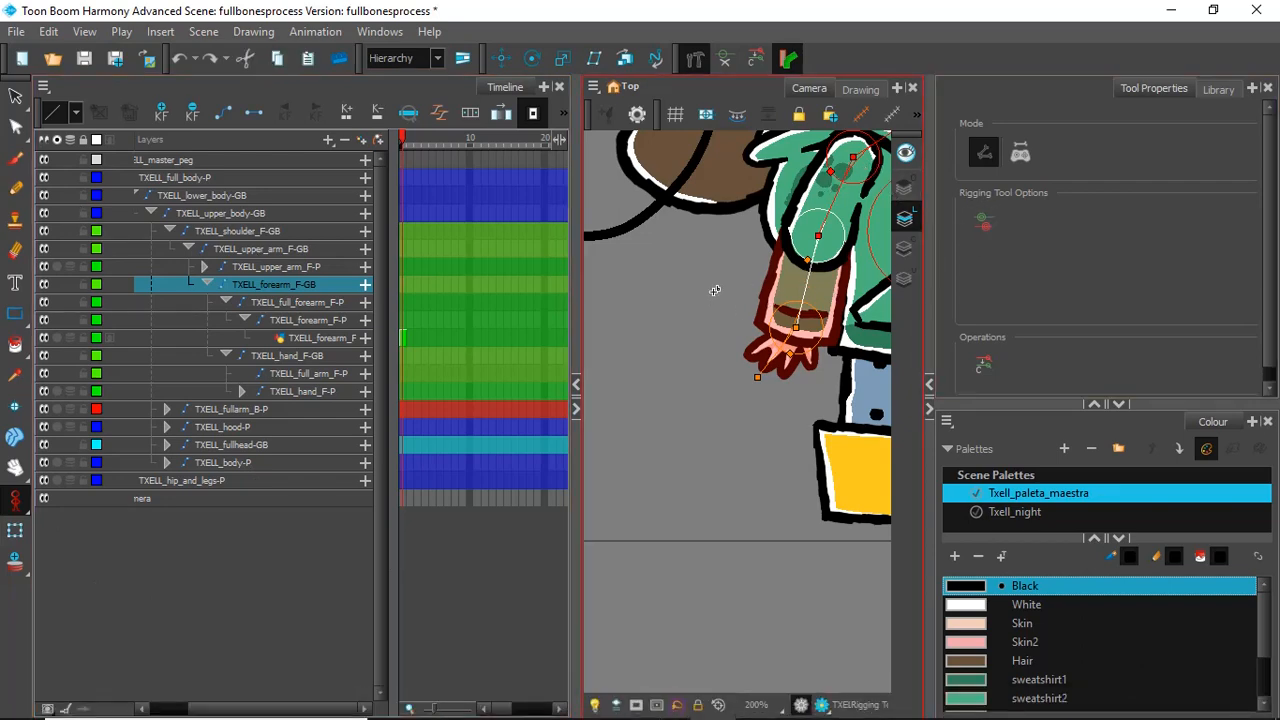
Step: Select the front upper arm and forearm bones and their pegs in turn to check which drawings each one controls
{"action": "left_click", "coordinate": [245, 248]}
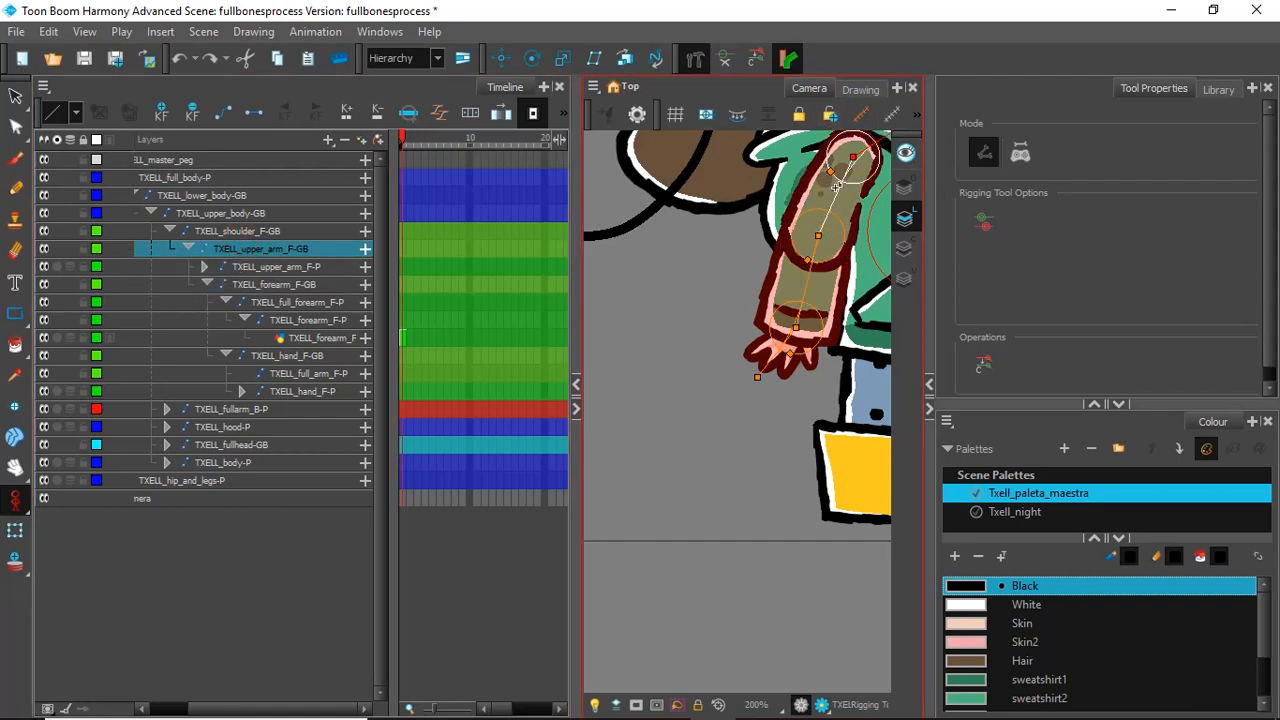
{"action": "left_click", "coordinate": [265, 266]}
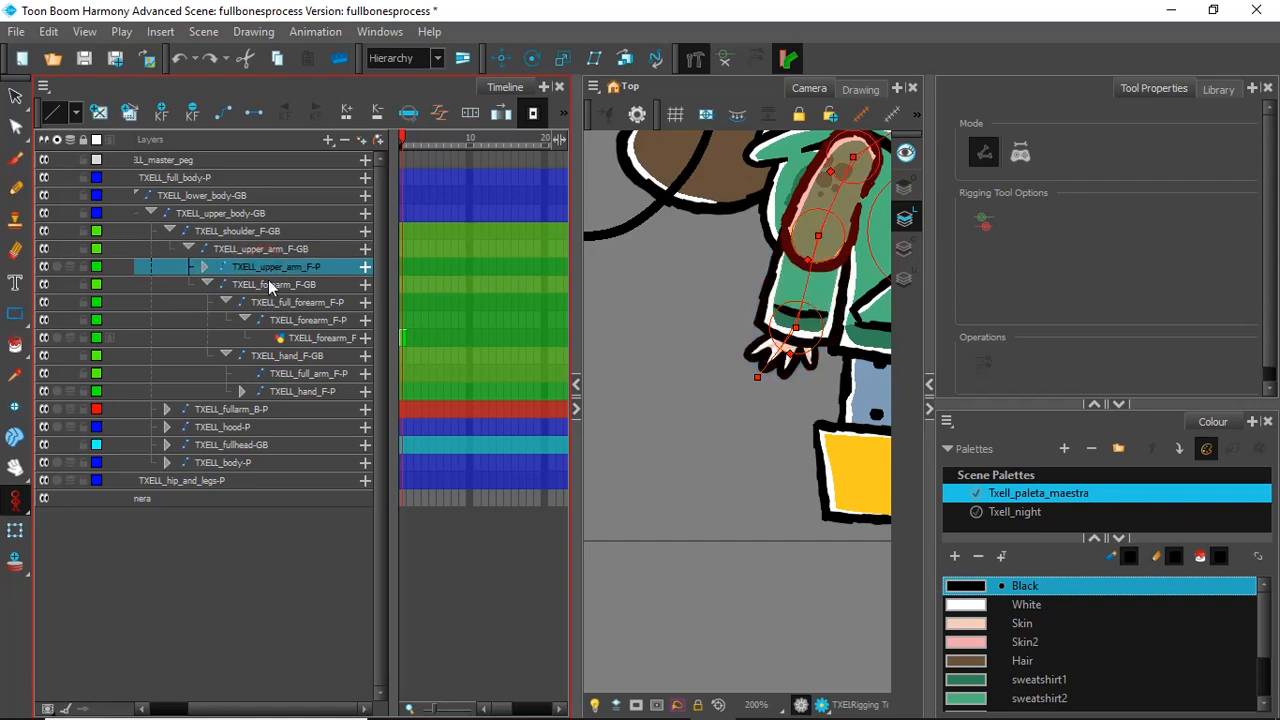
{"action": "left_click", "coordinate": [269, 283]}
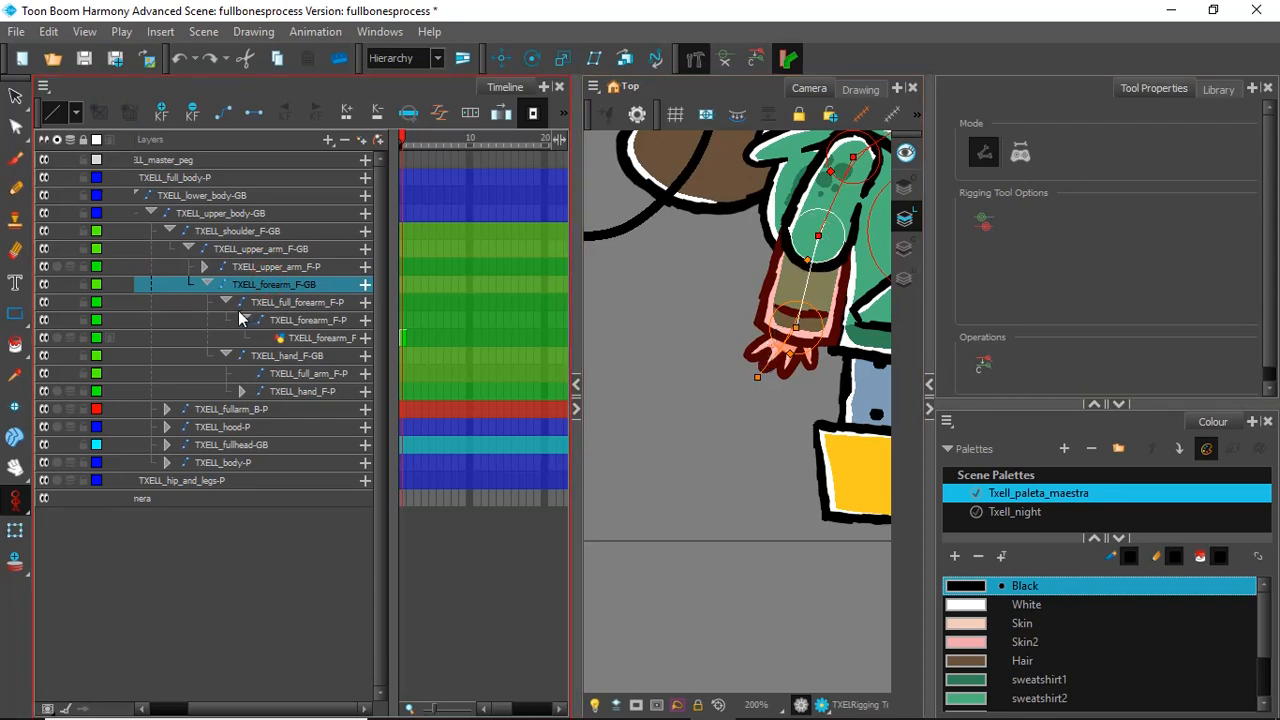
{"action": "left_click", "coordinate": [294, 301]}
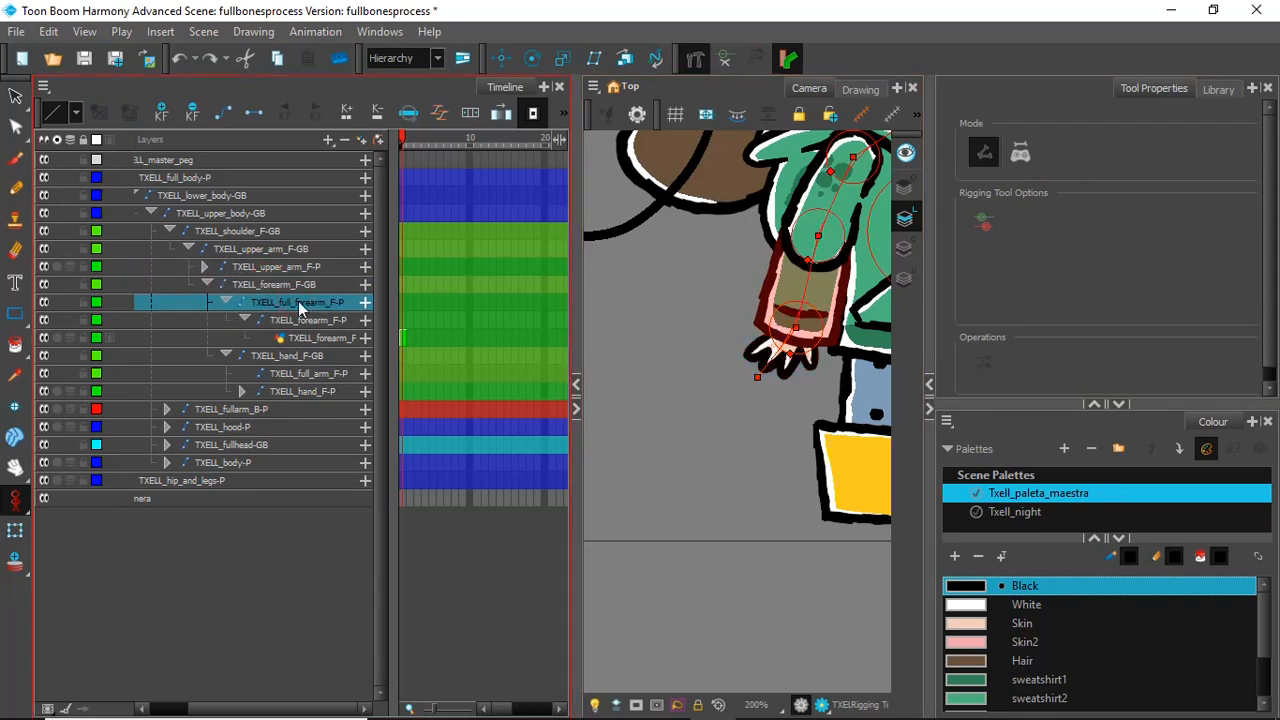
Step: Select the front hand bone, upper arm peg and forearm bone in turn to check which parts of the arm each controls
{"action": "left_click", "coordinate": [280, 356]}
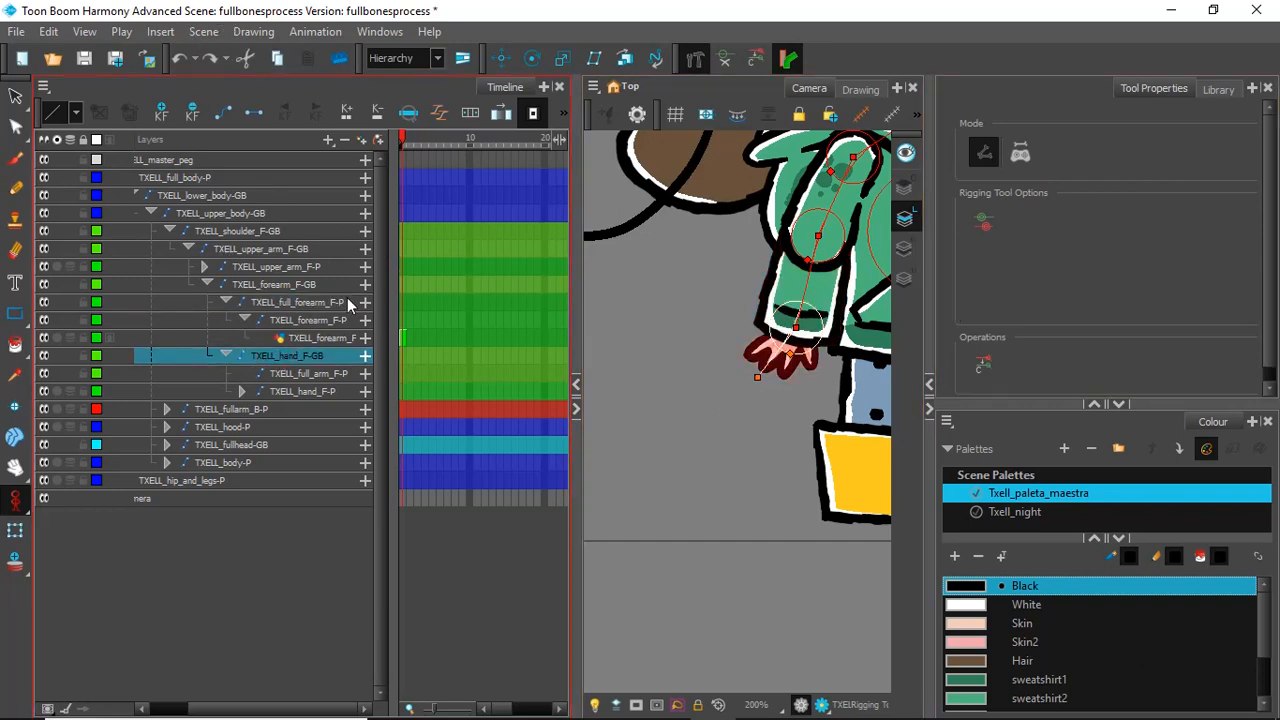
{"action": "scroll", "coordinate": [825, 248], "scroll_direction": "down", "scroll_amount": 4}
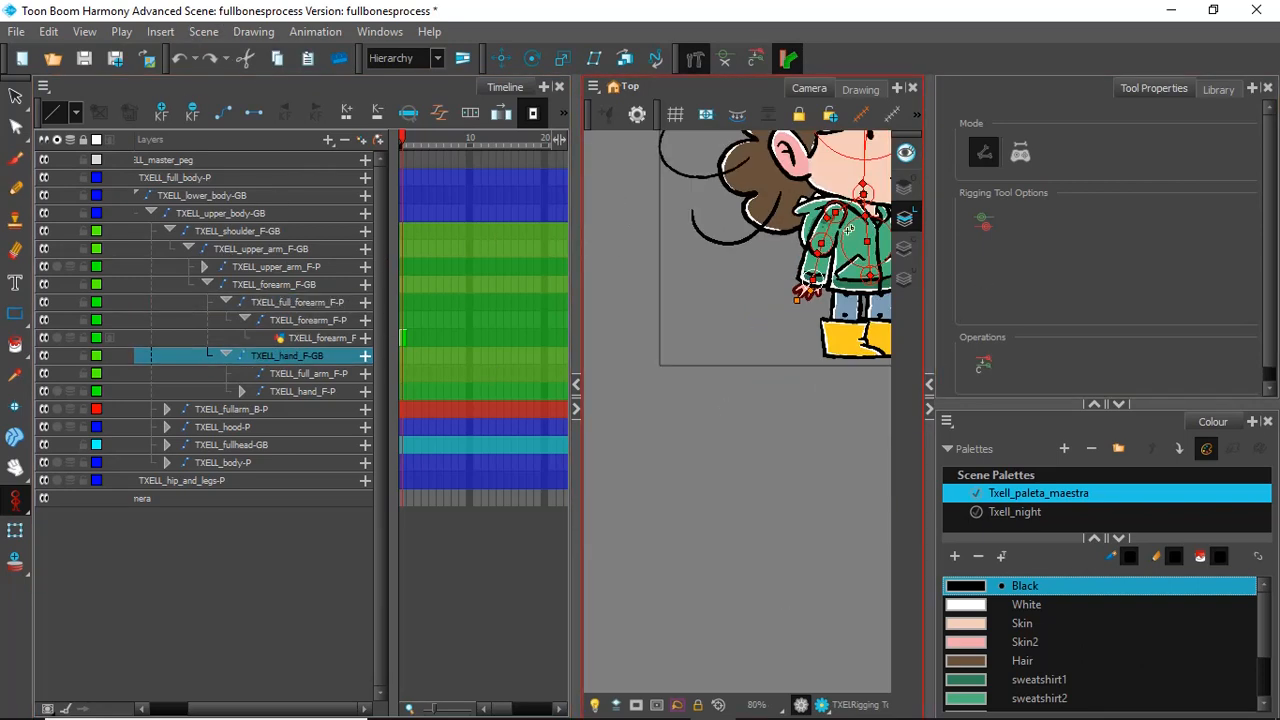
{"action": "scroll", "coordinate": [866, 229], "scroll_direction": "up", "scroll_amount": 3}
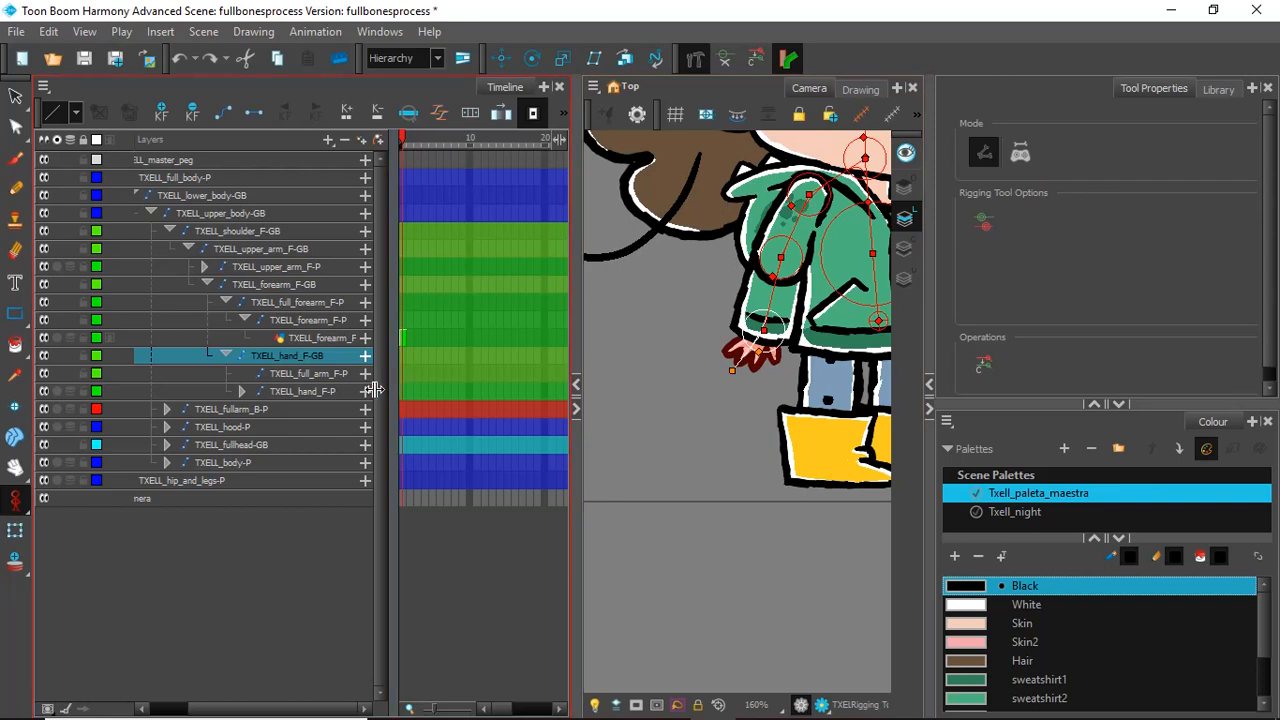
{"action": "left_click", "coordinate": [244, 321]}
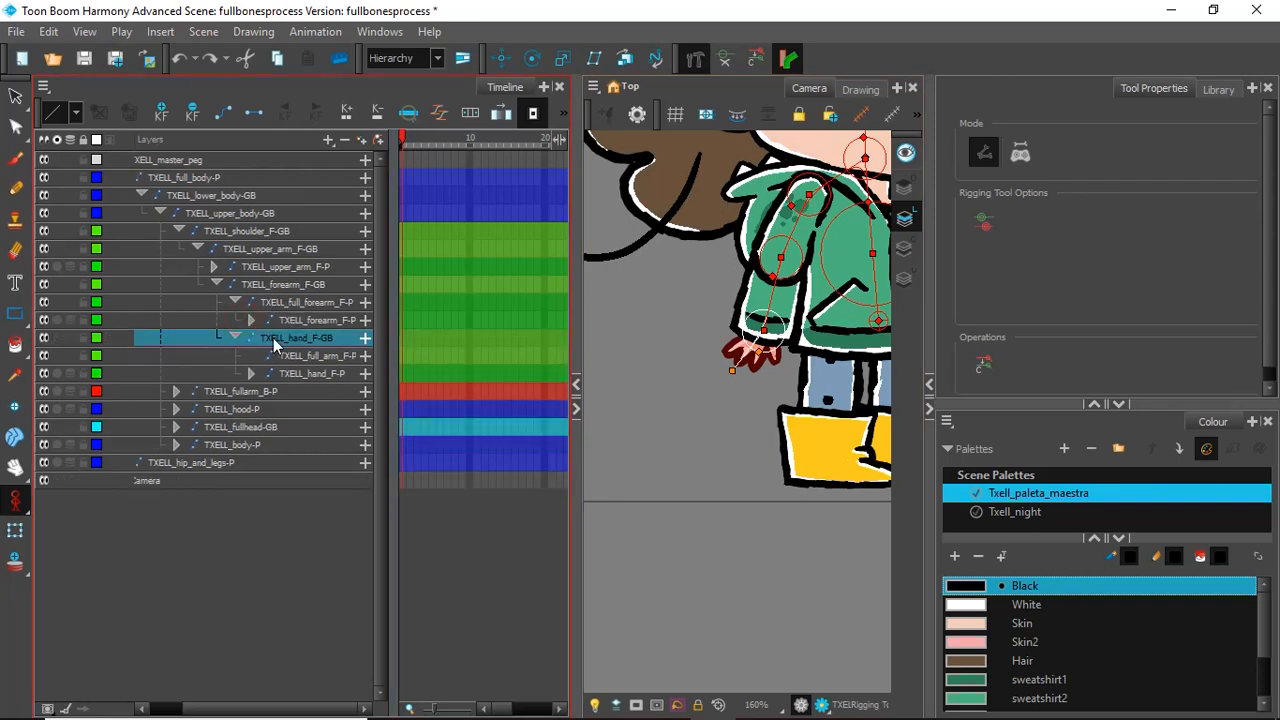
{"action": "left_click", "coordinate": [251, 320]}
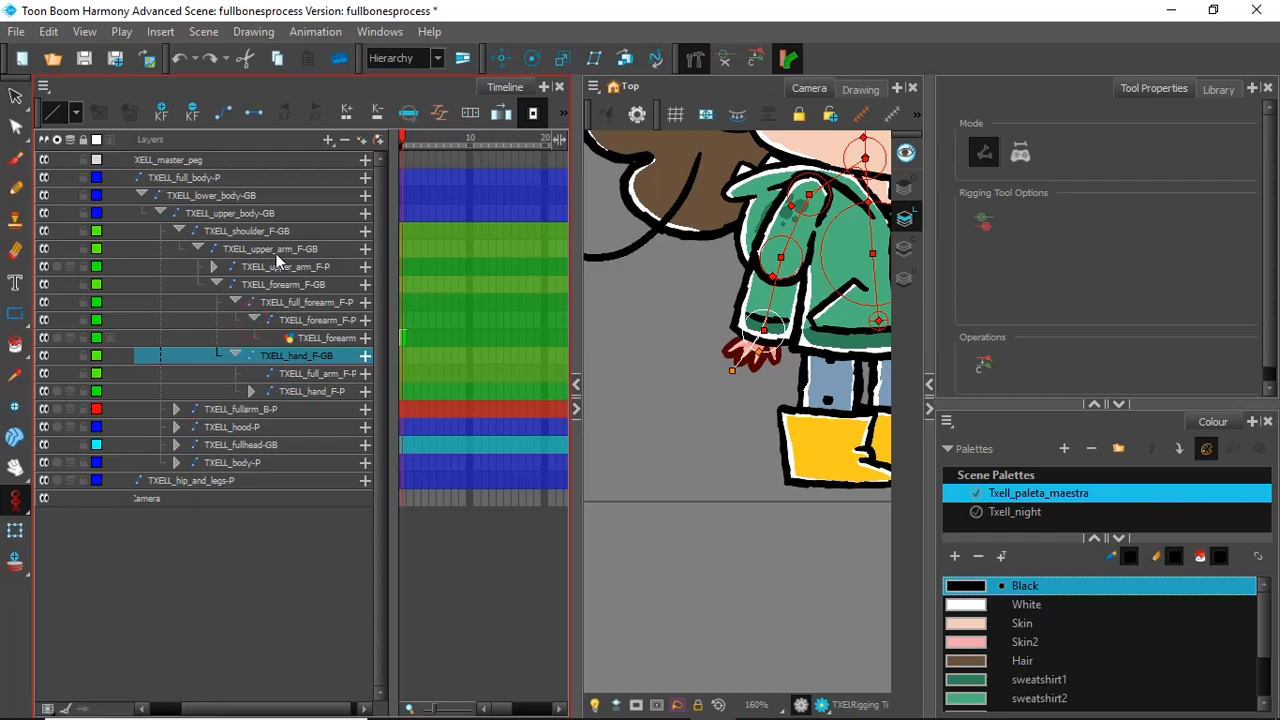
{"action": "left_click", "coordinate": [280, 267]}
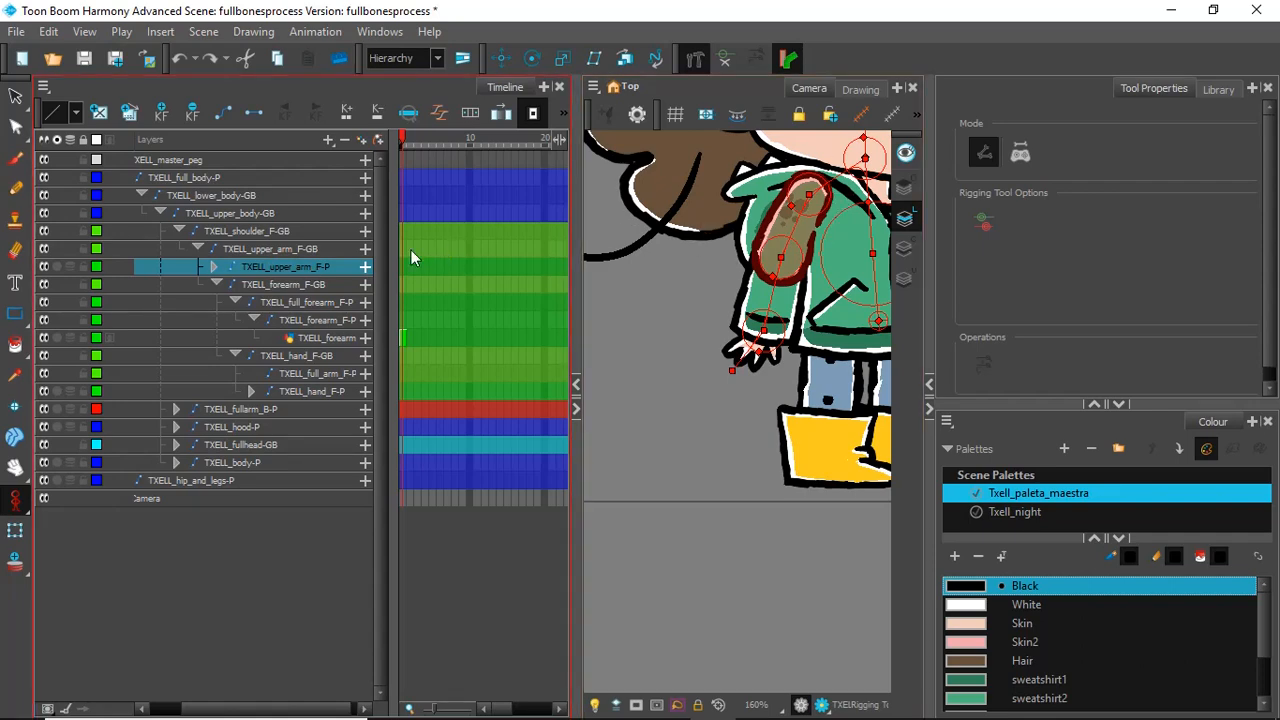
{"action": "left_click", "coordinate": [283, 285]}
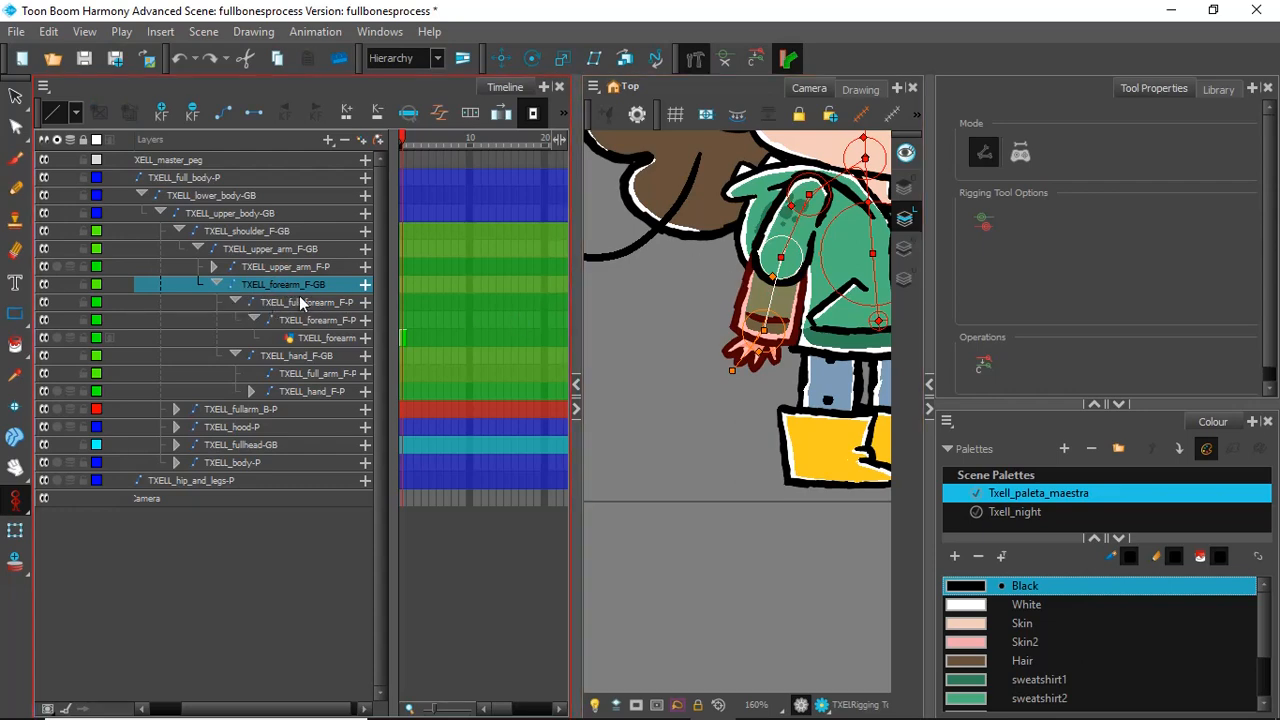
Step: Reorder the front forearm bone above the upper arm peg within the upper arm bone, discarding any stray bone added at the hand
{"action": "left_click", "coordinate": [214, 285]}
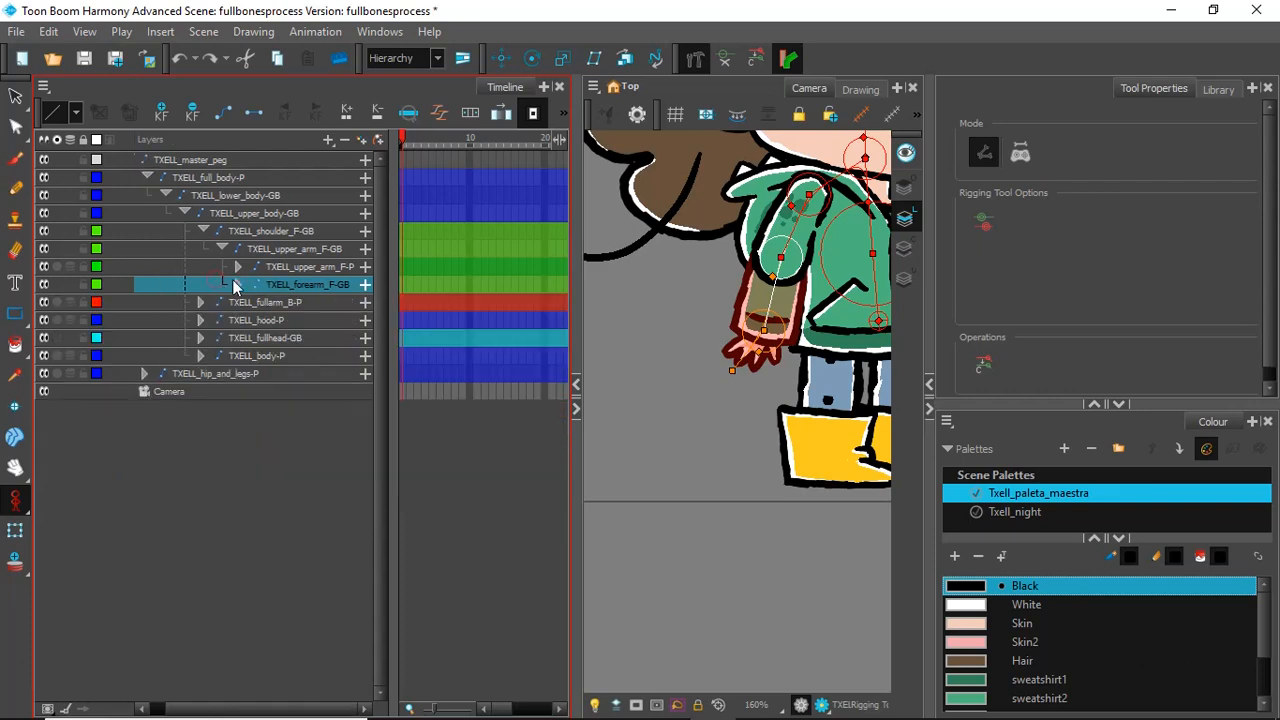
{"action": "left_click_drag", "start_coordinate": [303, 287], "coordinate": [304, 266]}
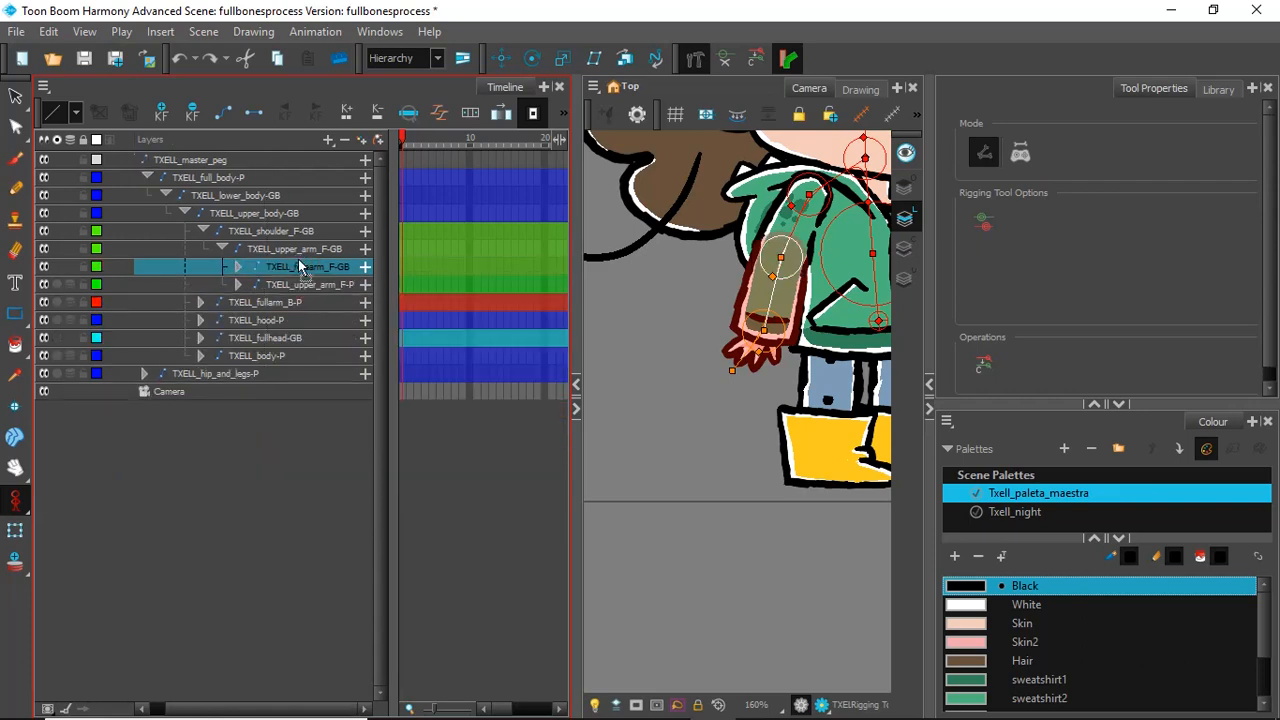
{"action": "left_click", "coordinate": [785, 330]}
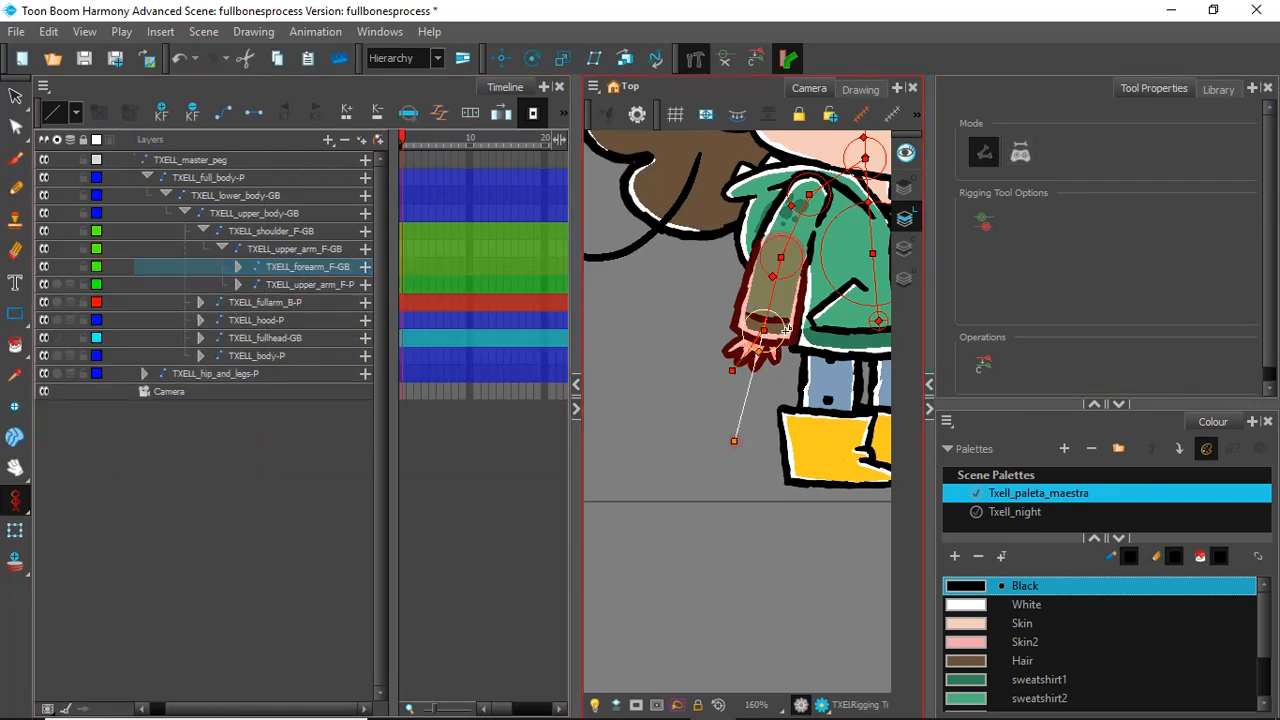
{"action": "left_click", "coordinate": [787, 330]}
{"action": "scroll", "coordinate": [803, 273], "scroll_direction": "down", "scroll_amount": 4}
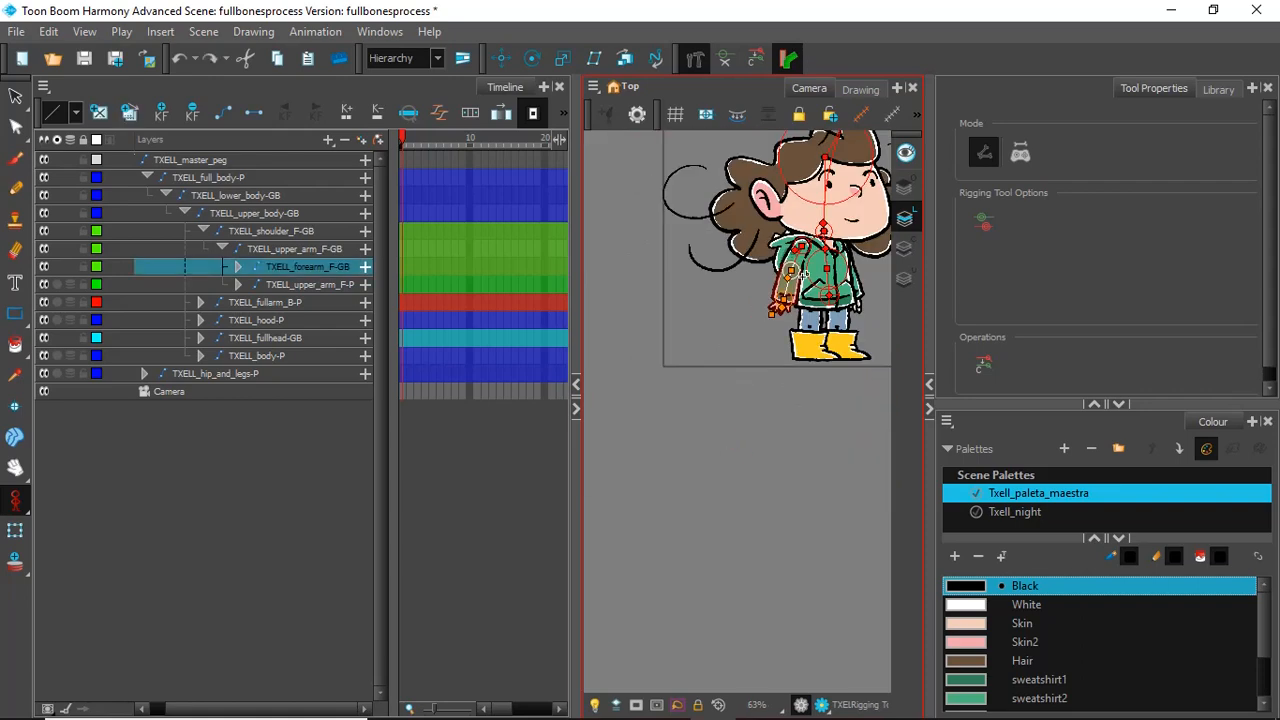
{"action": "scroll", "coordinate": [868, 246], "scroll_direction": "up", "scroll_amount": 5}
{"action": "scroll", "coordinate": [868, 246], "scroll_direction": "down", "scroll_amount": 2}
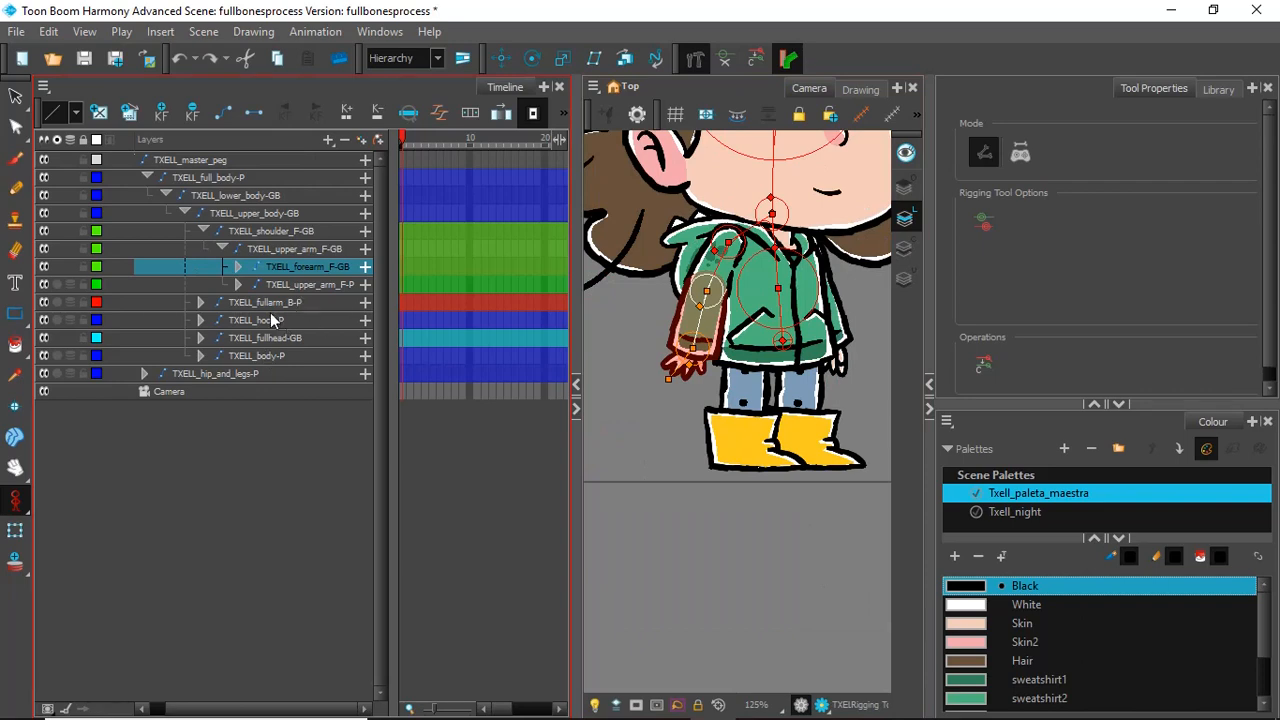
Step: Expand the front upper arm and forearm hierarchies and delete the empty TXELL_full_arm_F-P peg under the hand bone
{"action": "left_click", "coordinate": [236, 282]}
{"action": "left_click", "coordinate": [237, 284]}
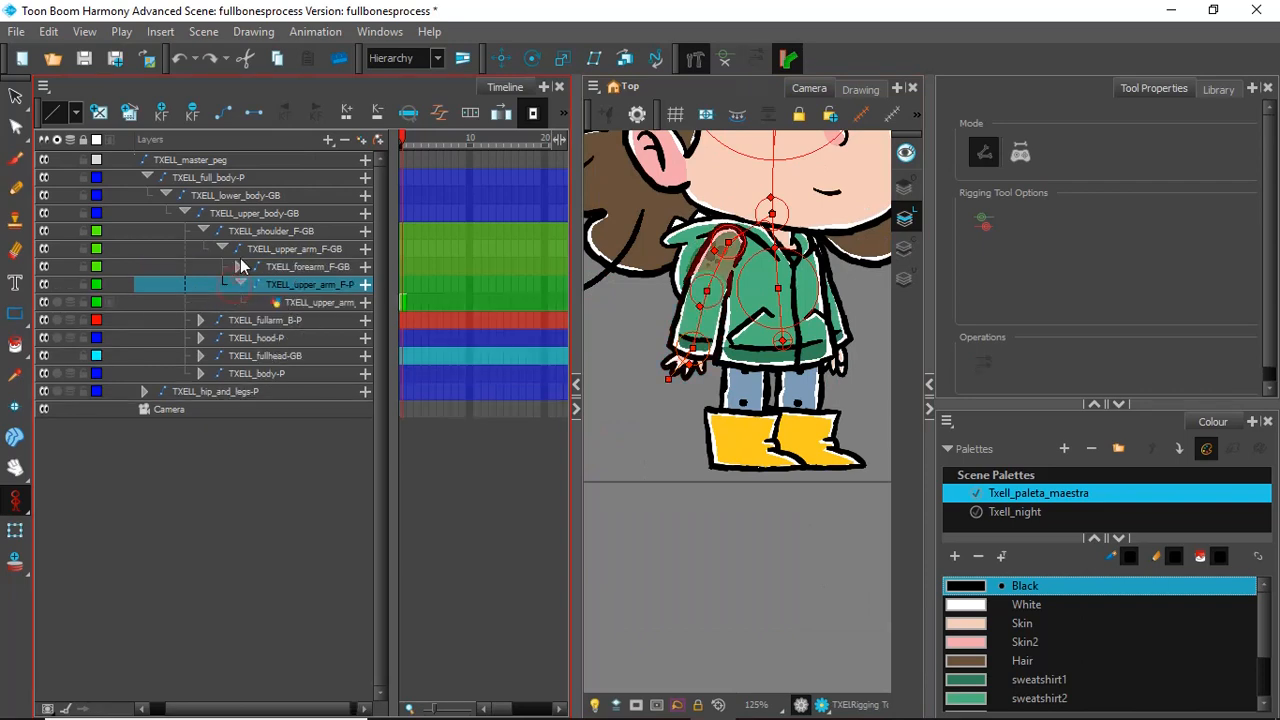
{"action": "left_click", "coordinate": [234, 268]}
{"action": "left_click", "coordinate": [238, 267]}
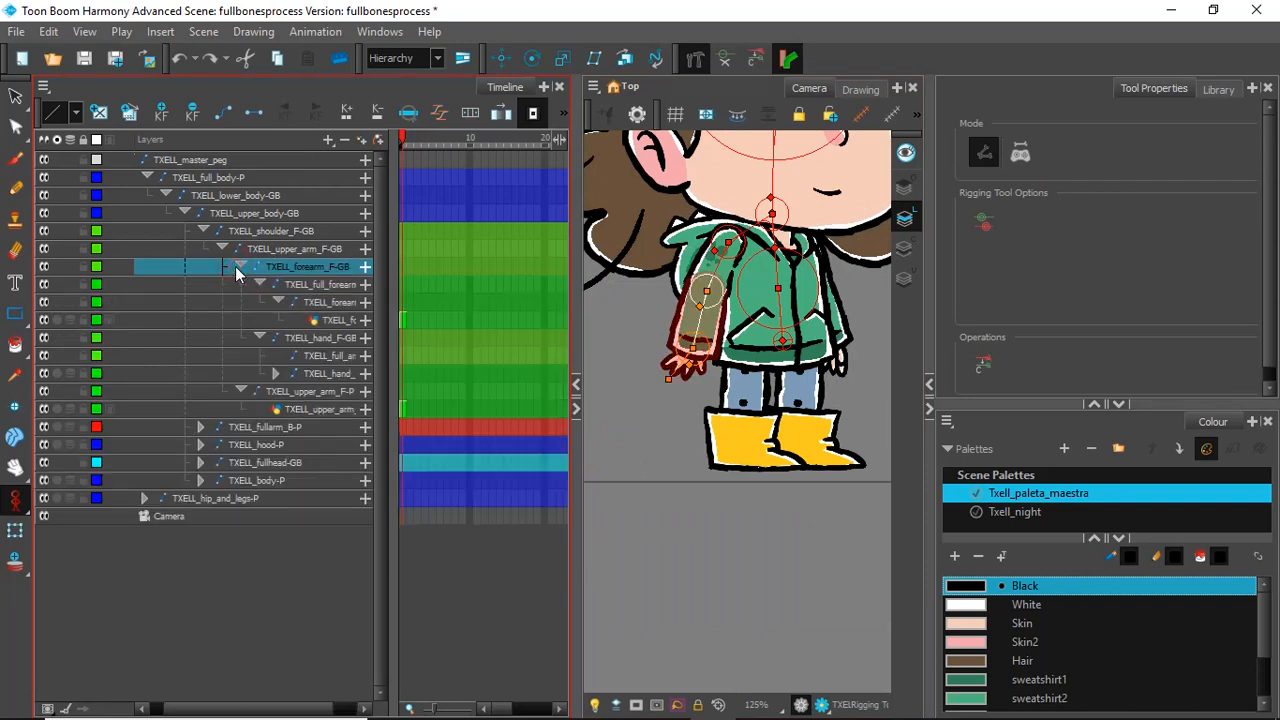
{"action": "left_click", "coordinate": [330, 358]}
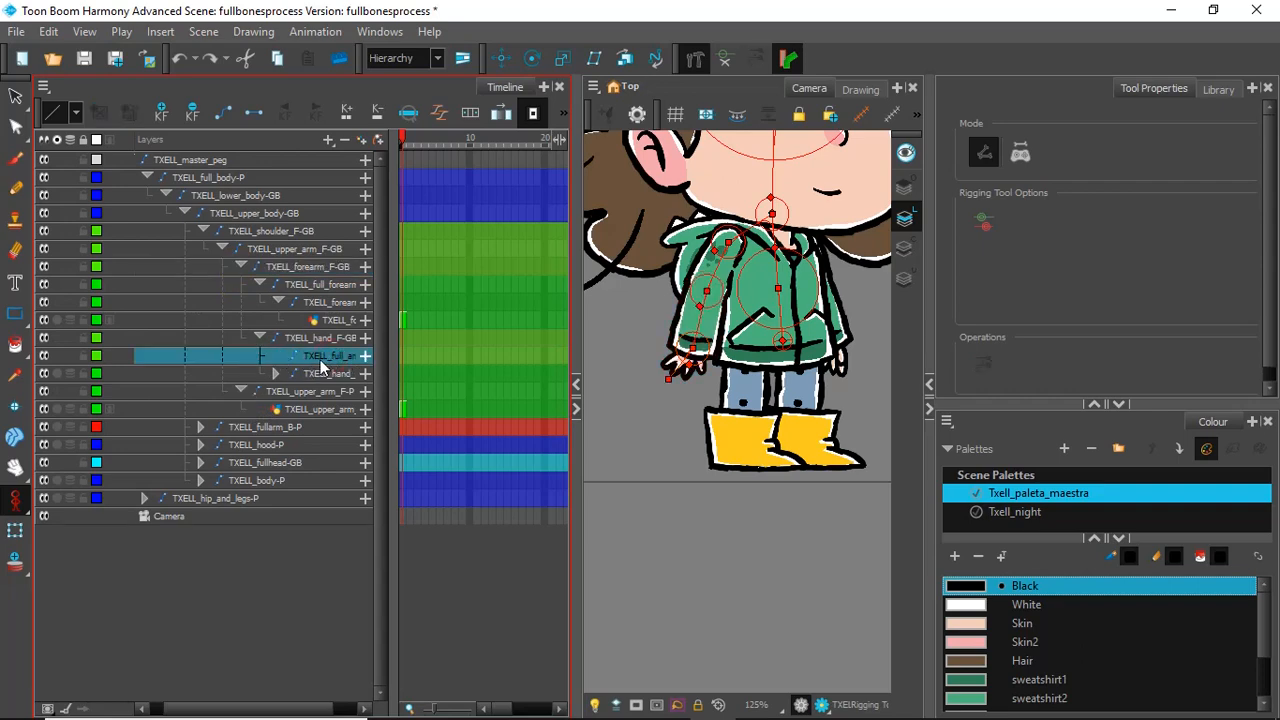
{"action": "left_click", "coordinate": [345, 143]}
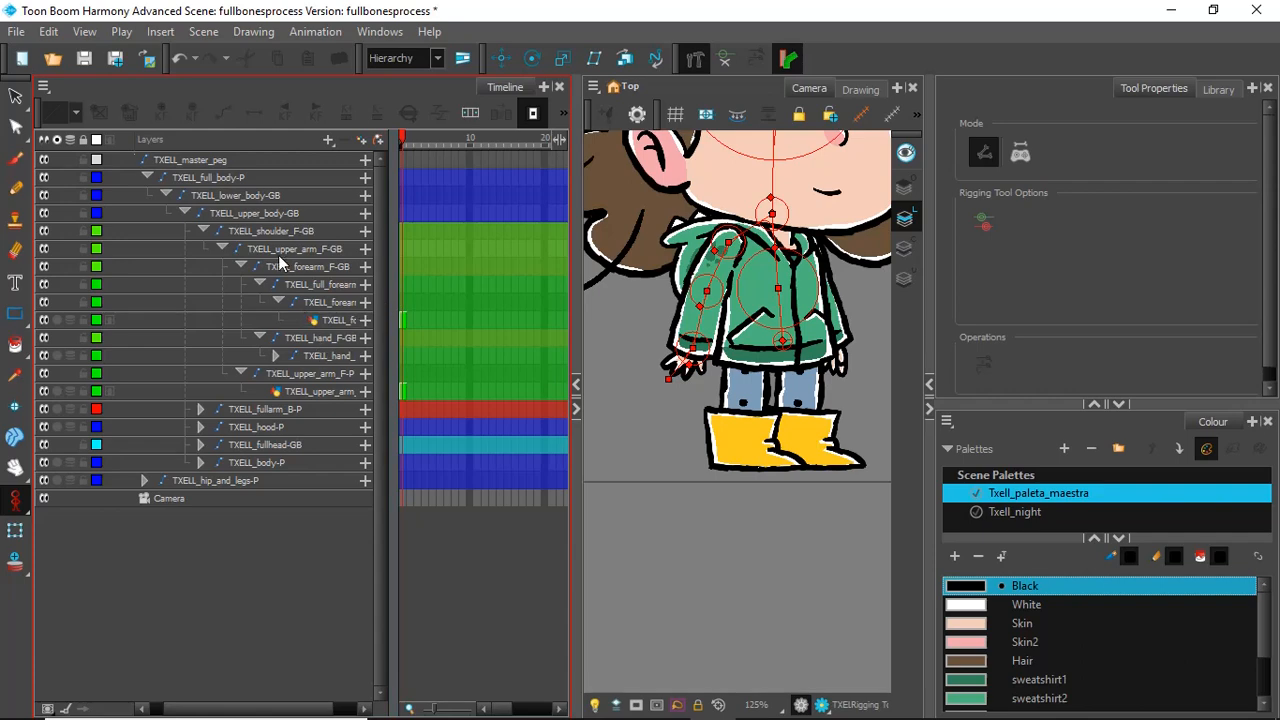
Step: With the Transform tool, rotate the front upper arm and forearm bones to test the elbow bend, and undo the rotations
{"action": "left_click", "coordinate": [15, 531]}
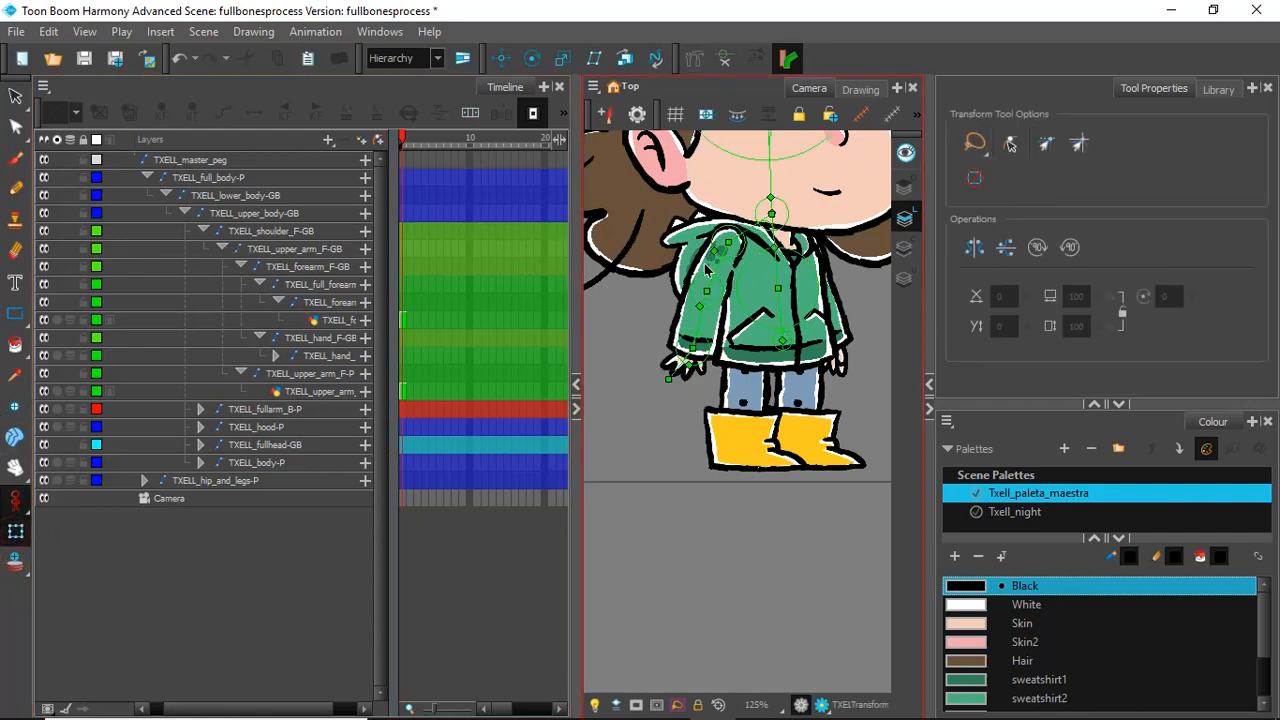
{"action": "left_click_drag", "start_coordinate": [714, 268], "coordinate": [843, 237]}
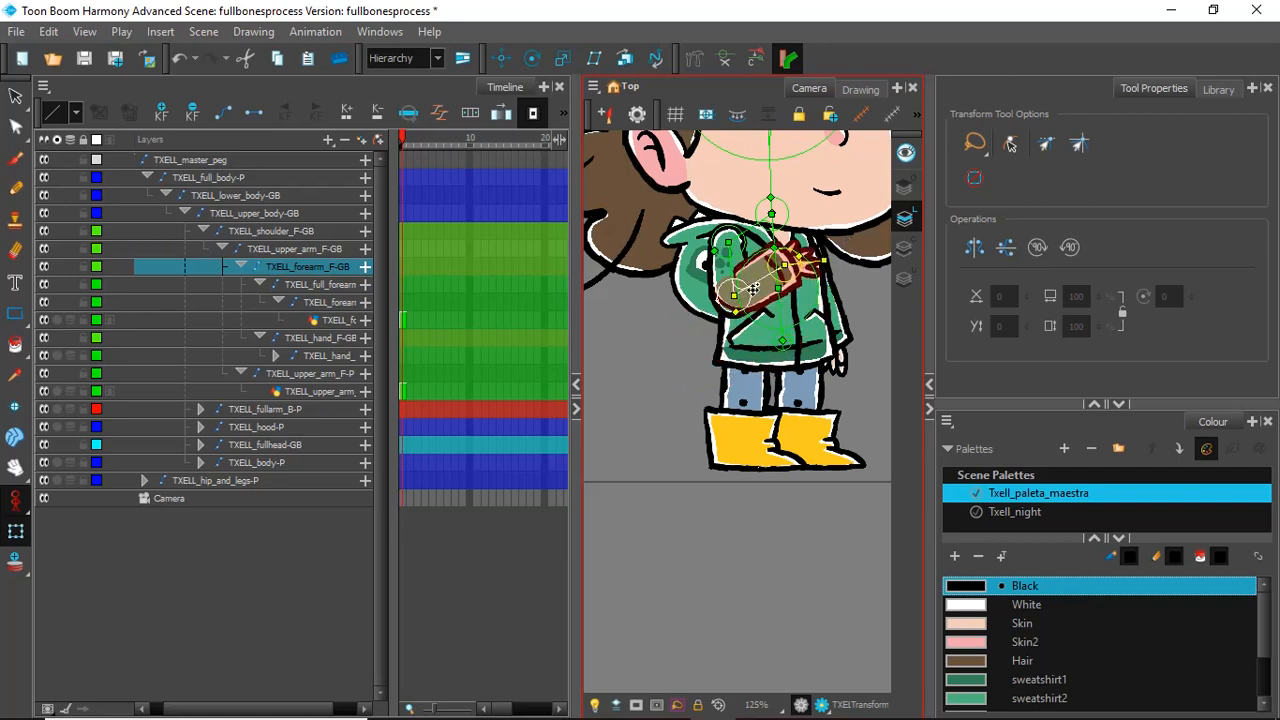
{"action": "scroll", "coordinate": [748, 277], "scroll_direction": "up", "scroll_amount": 5}
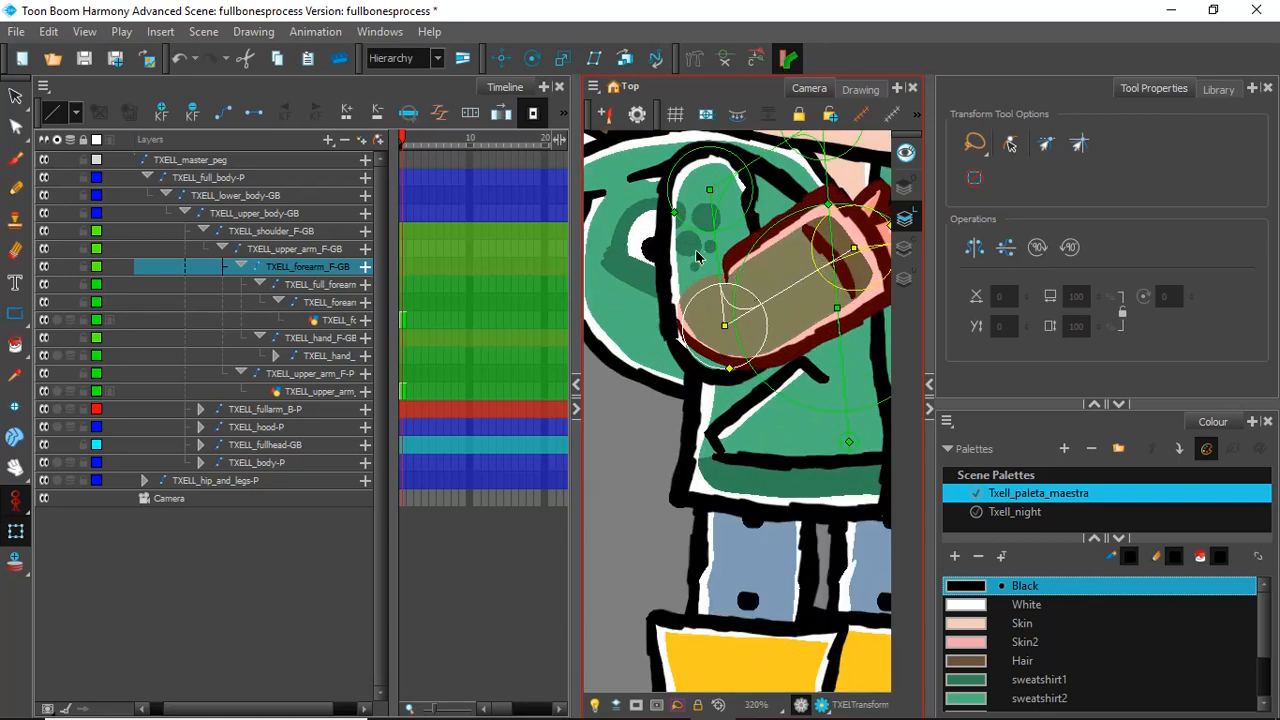
{"action": "key", "text": "ctrl+z"}
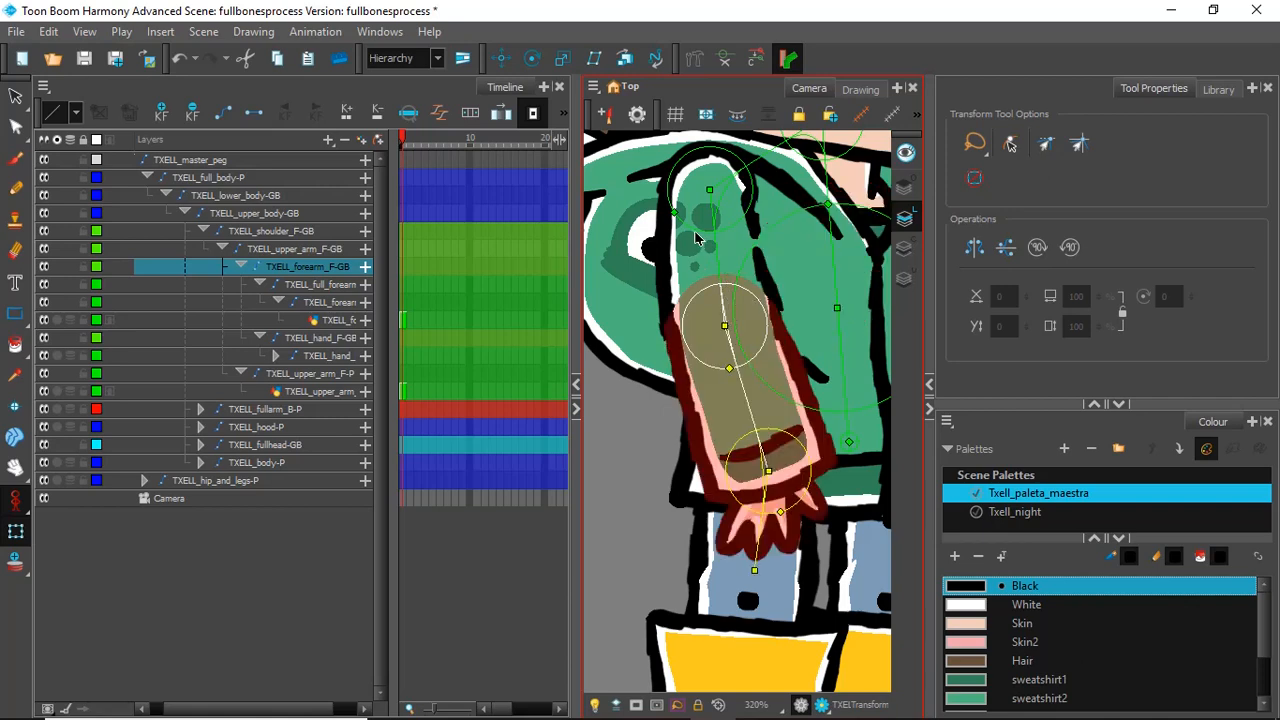
{"action": "key", "text": "ctrl+z"}
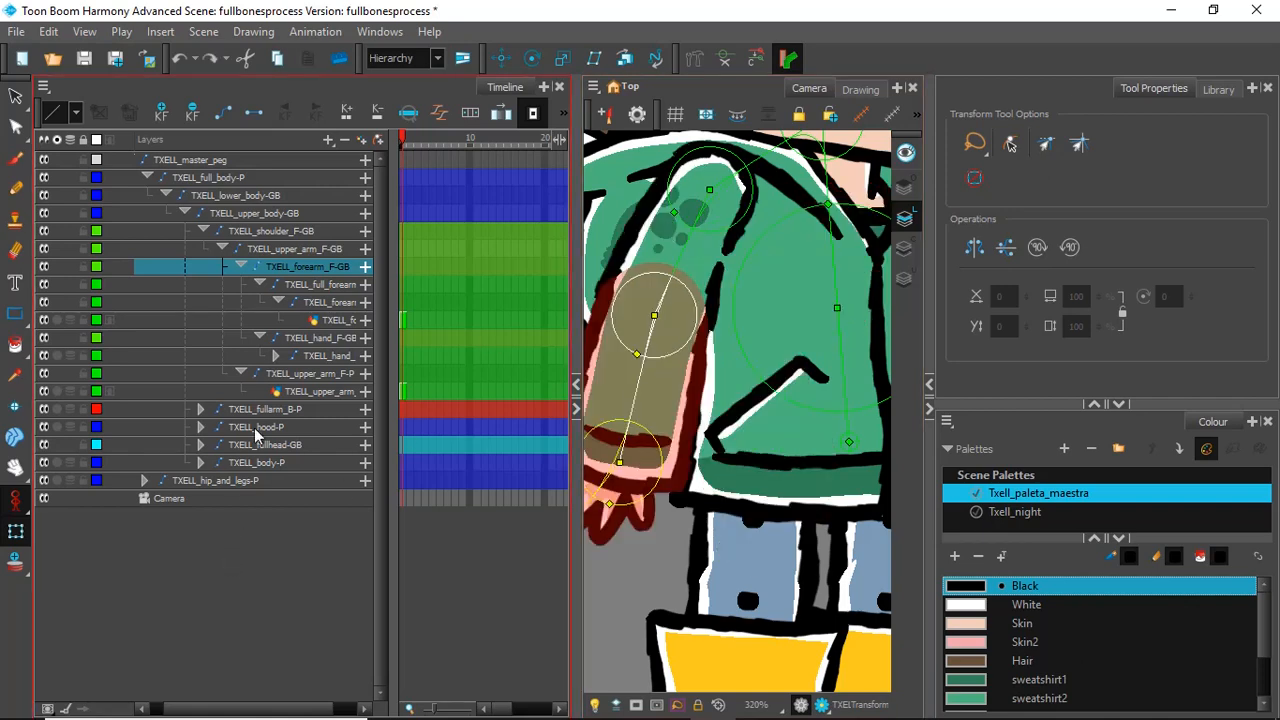
{"action": "key", "text": "ctrl+z"}
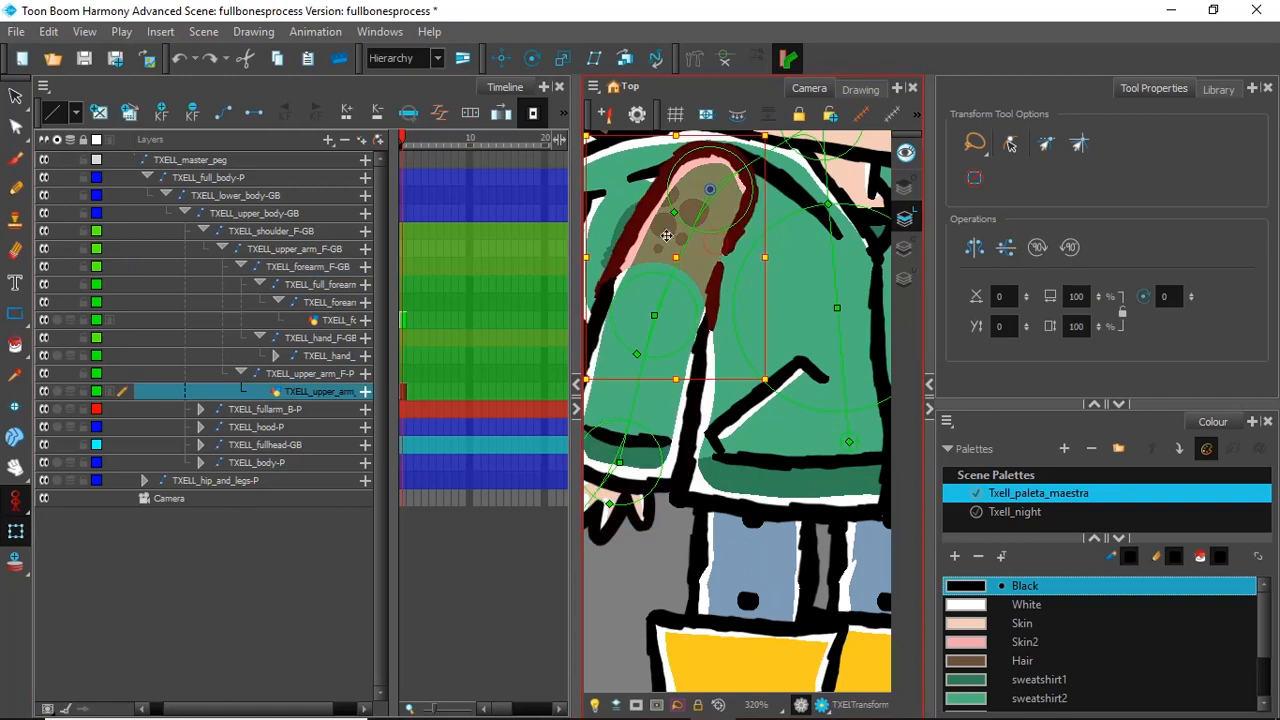
Step: Add a Kinematic Output above the TXELL_upper_arm_F-P peg, under the front upper arm bone
{"action": "left_click", "coordinate": [311, 374]}
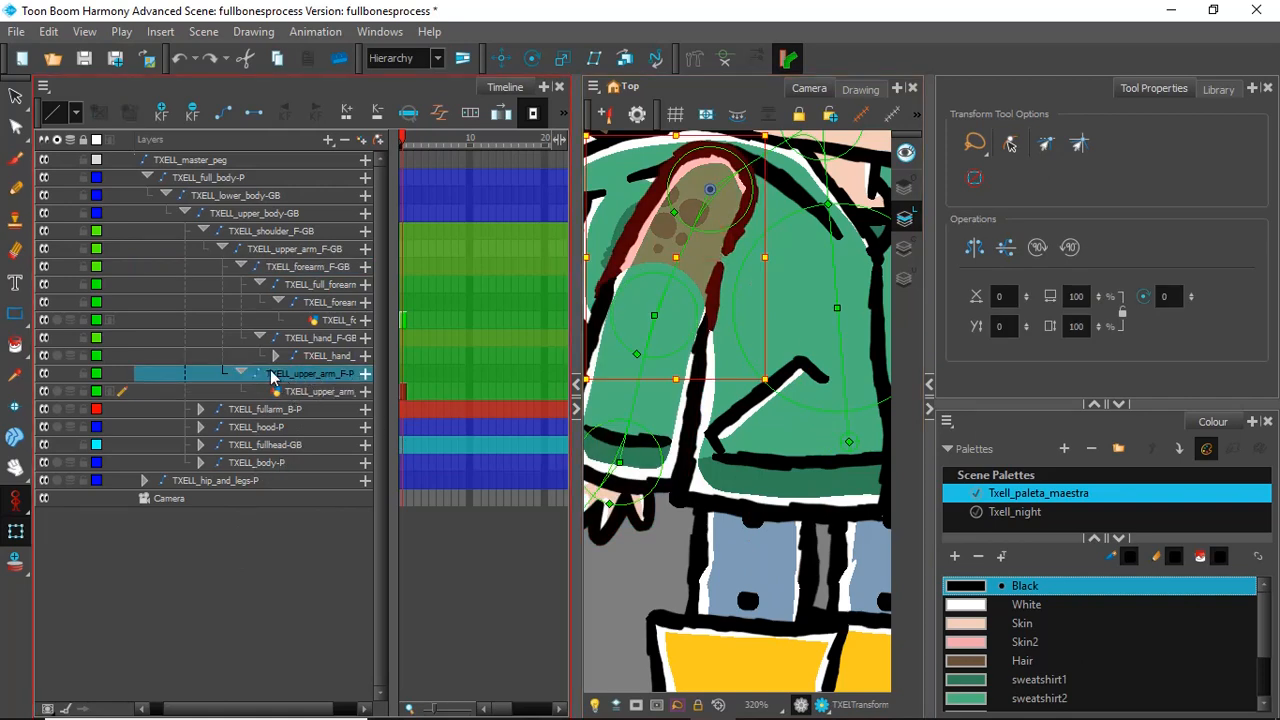
{"action": "left_click", "coordinate": [330, 141]}
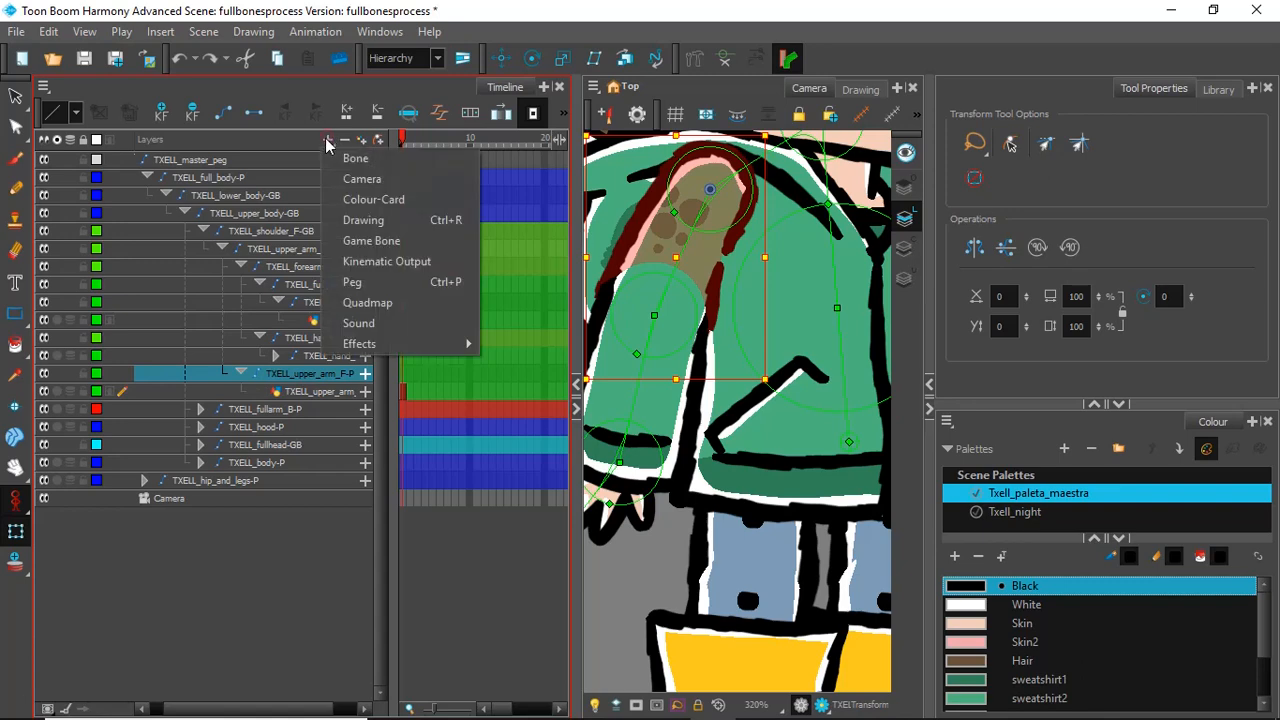
{"action": "left_click", "coordinate": [400, 255]}
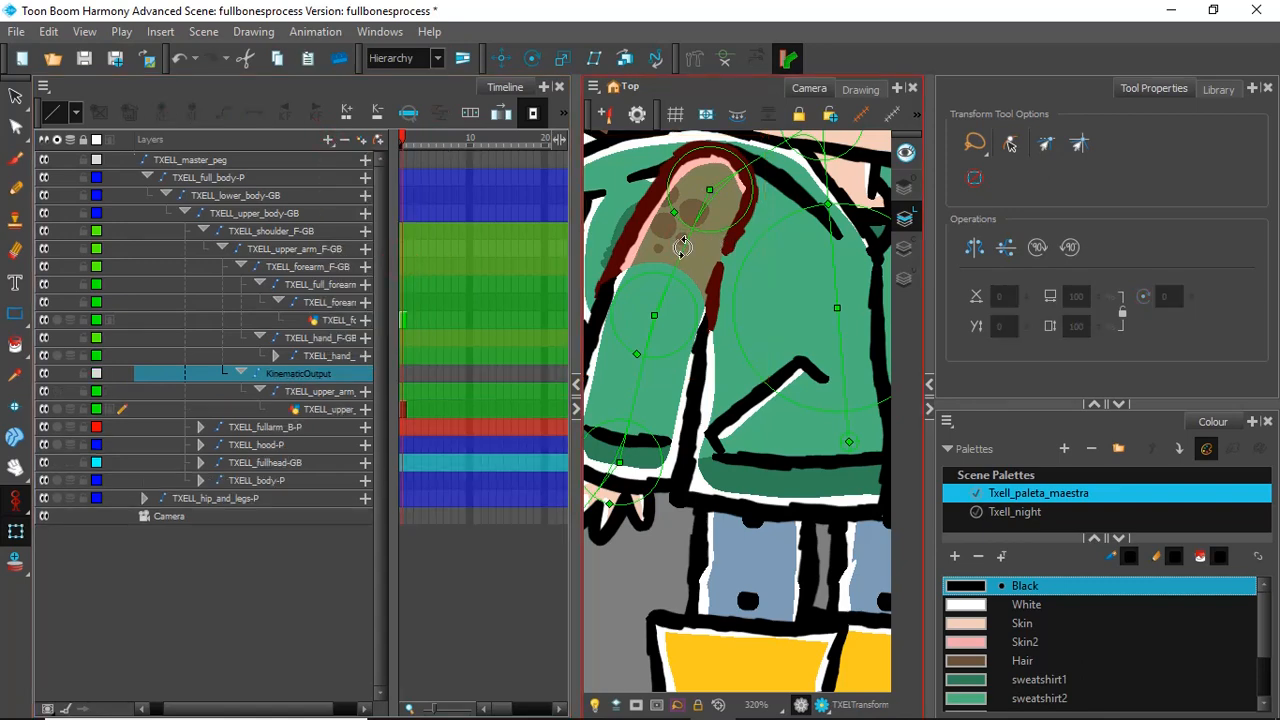
Step: Swing the upper arm bone and bend the forearm to several angles to test the elbow, and undo all the poses
{"action": "mouse_move", "coordinate": [688, 247]}
{"action": "left_mouse_down"}
{"action": "mouse_move", "coordinate": [780, 272]}
{"action": "mouse_move", "coordinate": [612, 268]}
{"action": "mouse_move", "coordinate": [730, 280]}
{"action": "mouse_move", "coordinate": [697, 263]}
{"action": "mouse_move", "coordinate": [697, 218]}
{"action": "mouse_move", "coordinate": [702, 267]}
{"action": "left_mouse_up"}
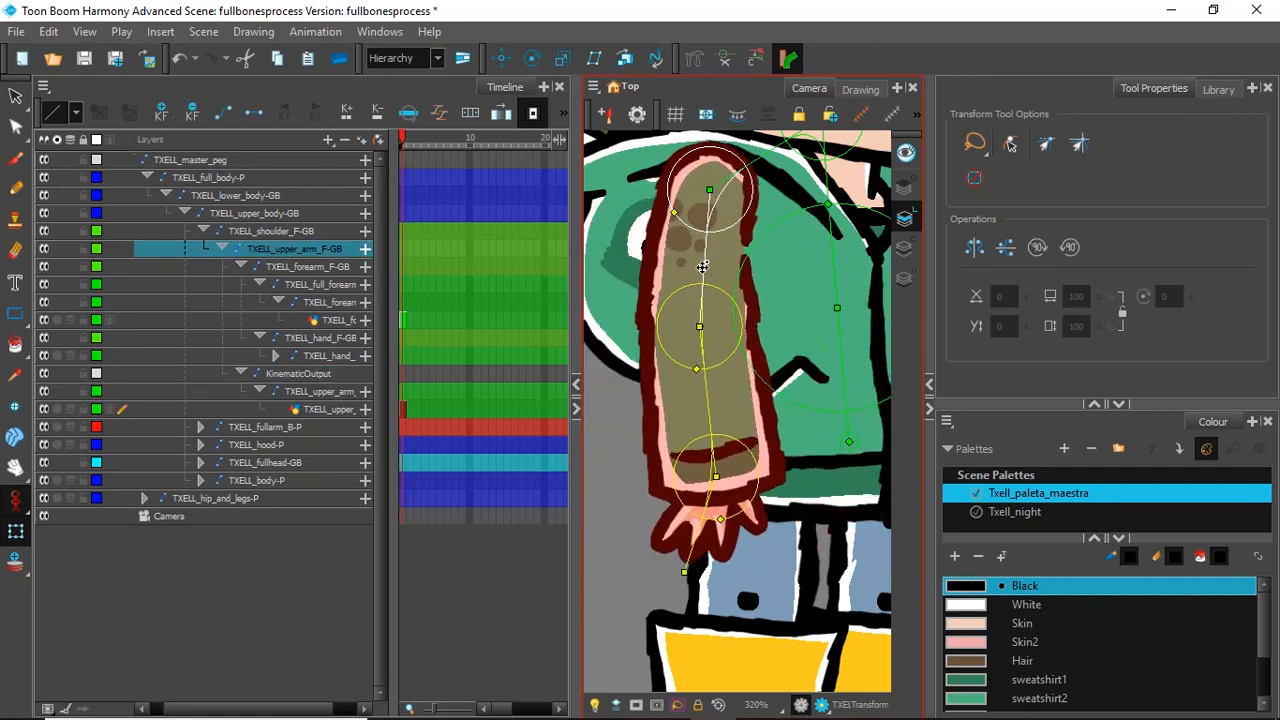
{"action": "left_click_drag", "start_coordinate": [708, 415], "coordinate": [850, 345]}
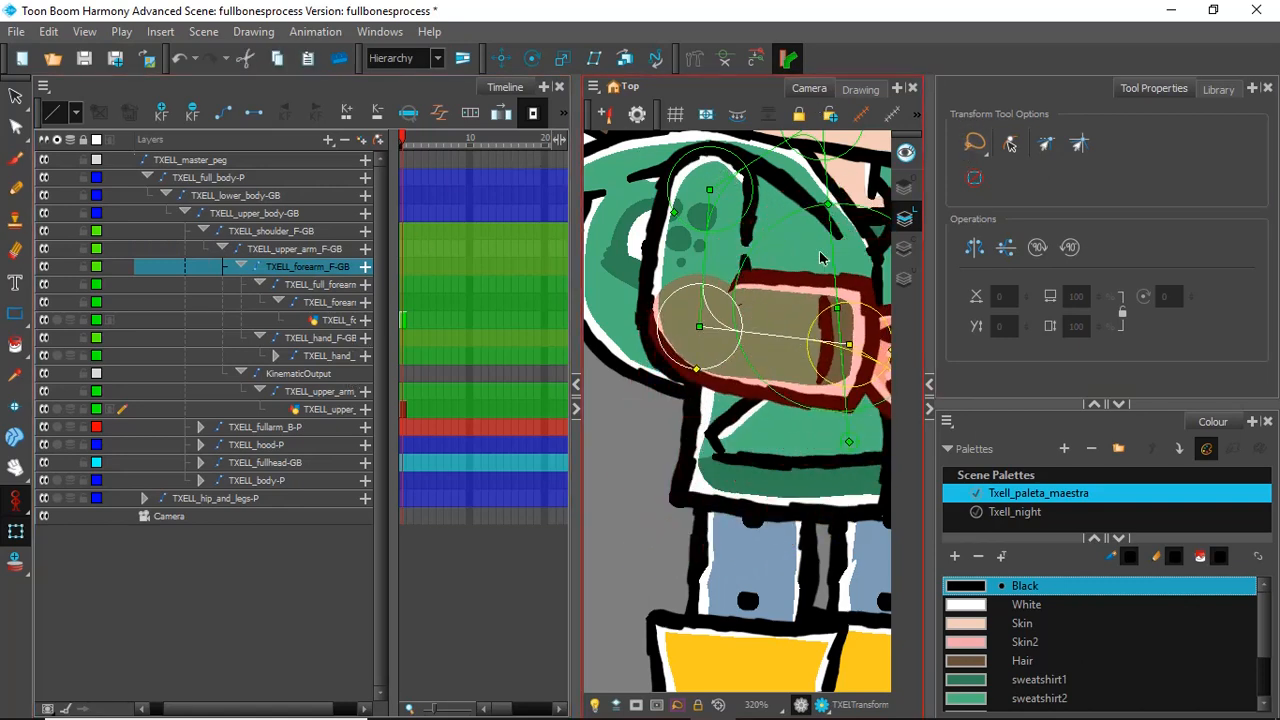
{"action": "left_click_drag", "start_coordinate": [789, 340], "coordinate": [795, 276]}
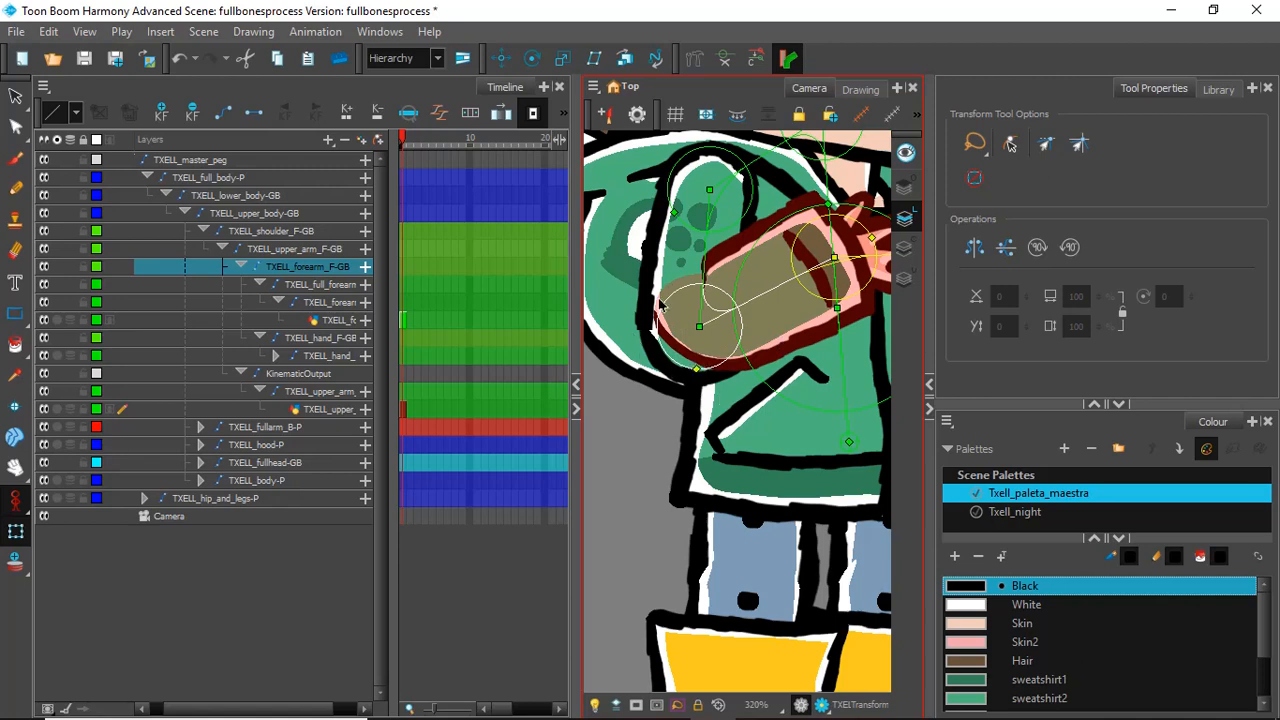
{"action": "left_click_drag", "start_coordinate": [768, 293], "coordinate": [683, 440]}
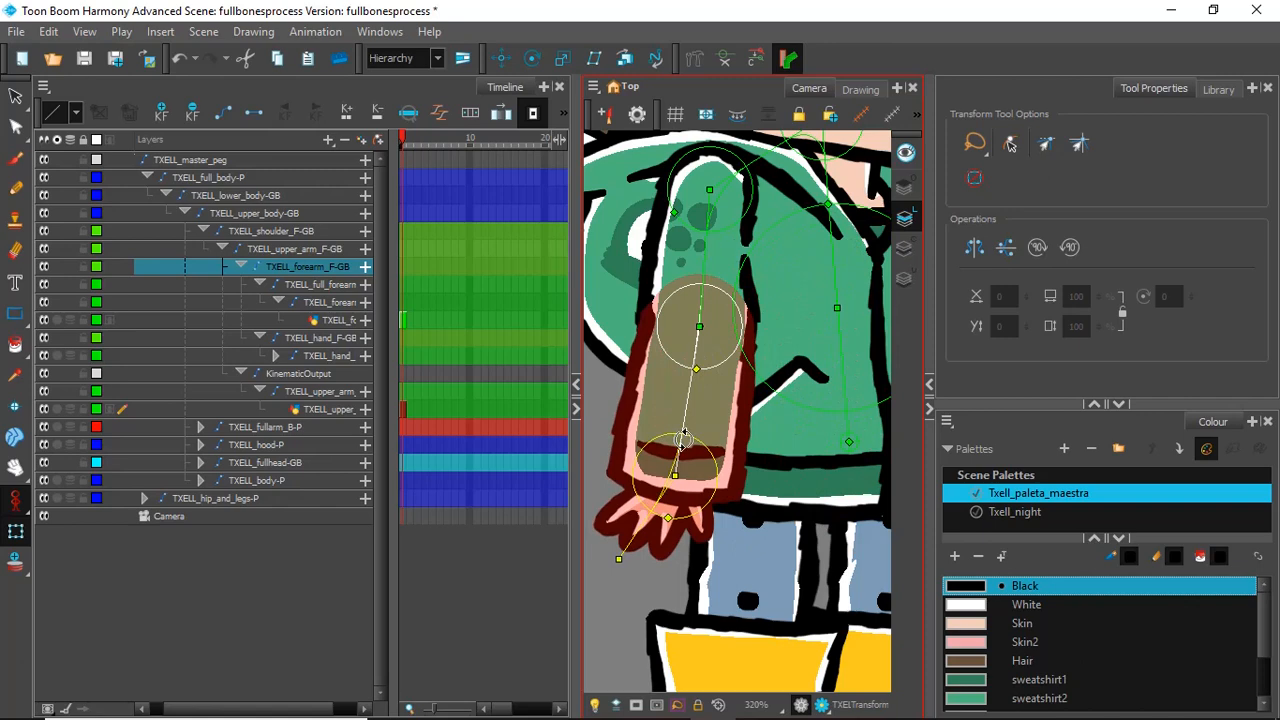
{"action": "key", "text": "ctrl+z"}
{"action": "key", "text": "ctrl+z"}
{"action": "key", "text": "ctrl+z"}
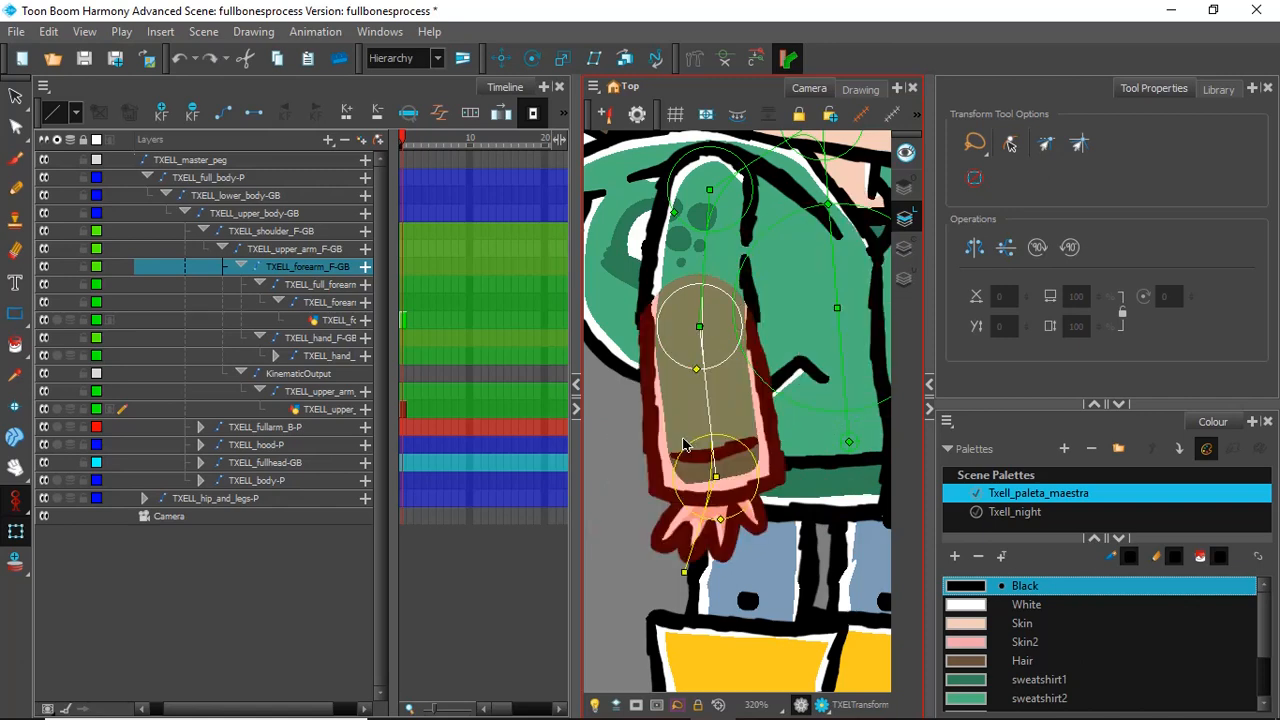
{"action": "key", "text": "ctrl+z"}
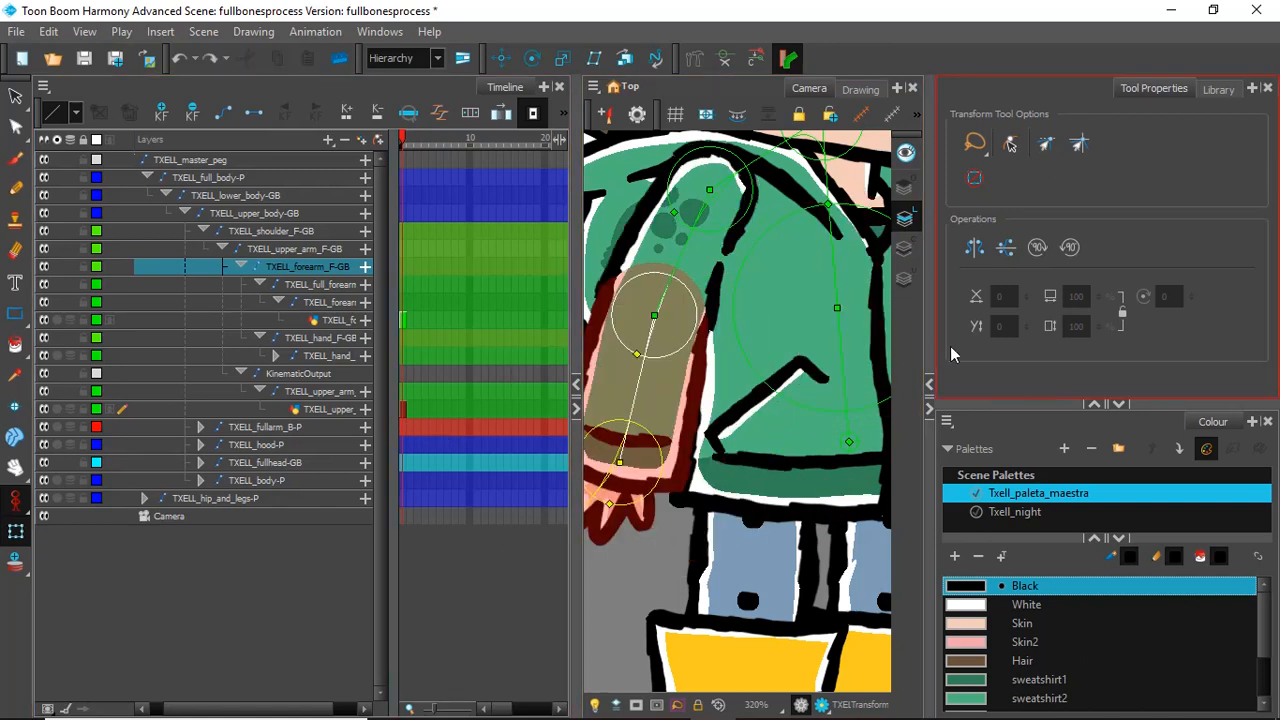
Step: Collapse the front forearm peg, reveal the full layer names, and look up Kinematic Output among the layer types that can be added
{"action": "scroll", "coordinate": [728, 350], "scroll_direction": "down", "scroll_amount": 2}
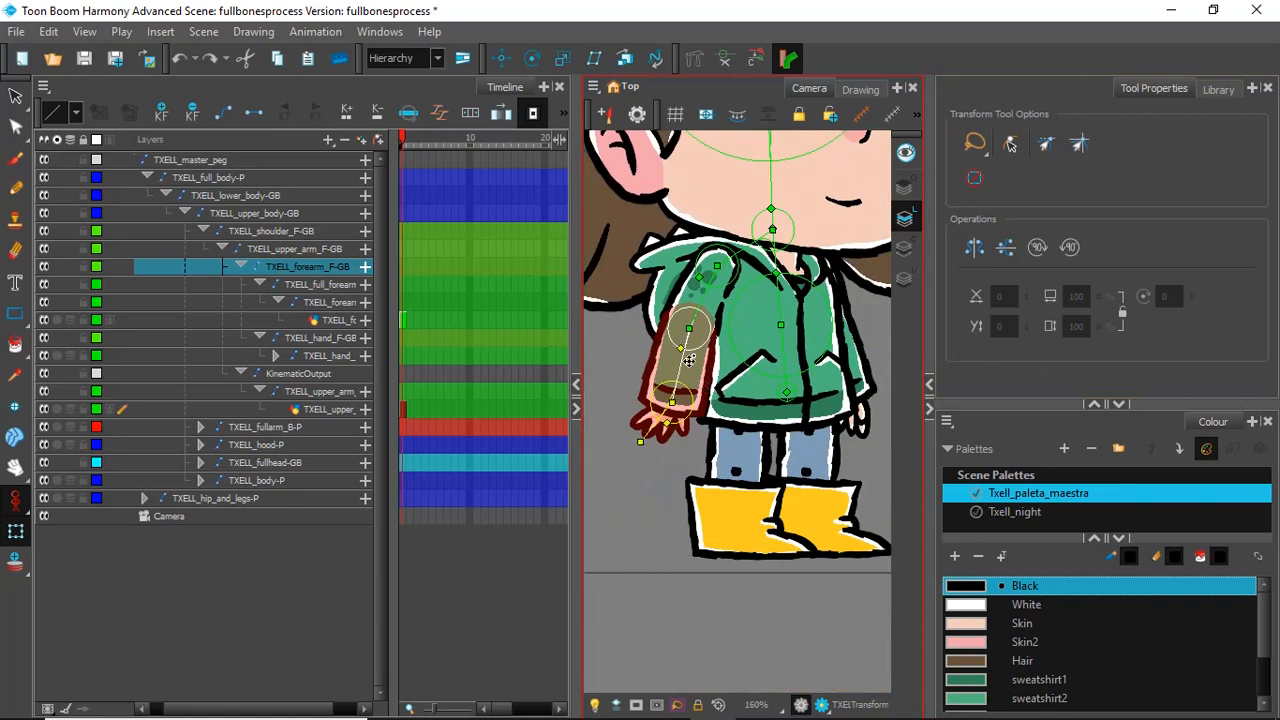
{"action": "left_click", "coordinate": [697, 362]}
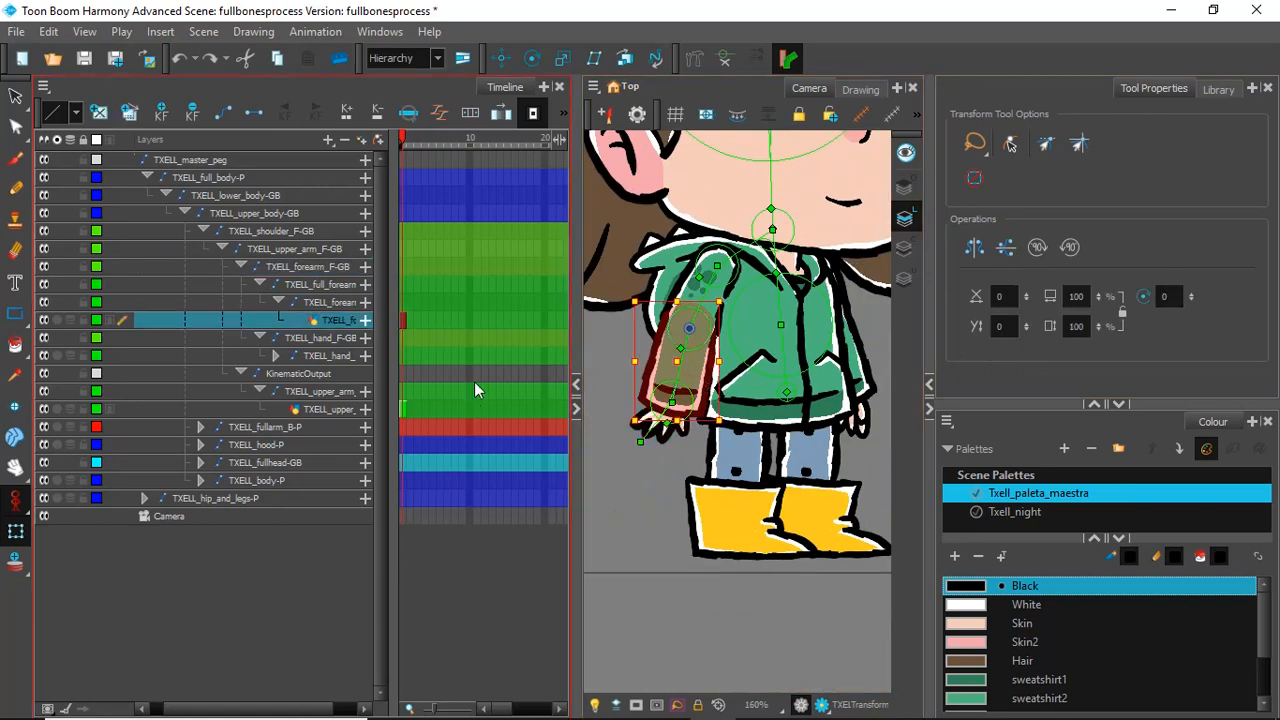
{"action": "left_click", "coordinate": [278, 302]}
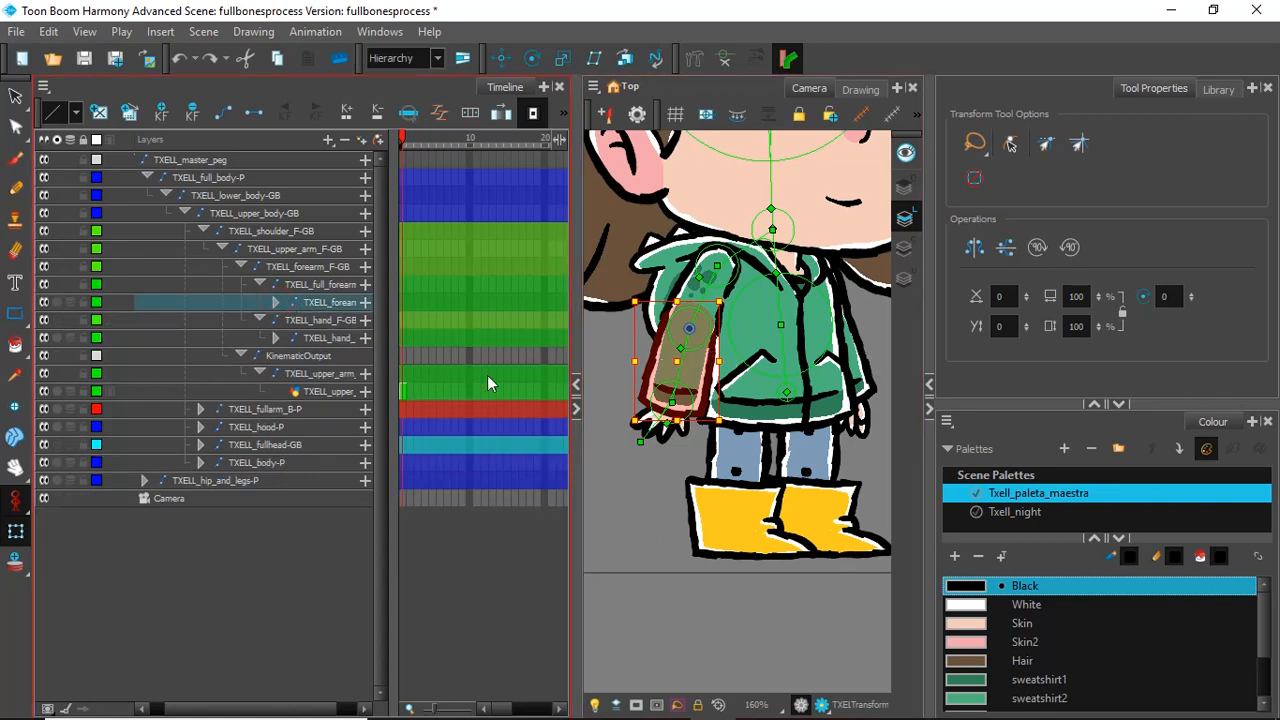
{"action": "mouse_move", "coordinate": [207, 697]}
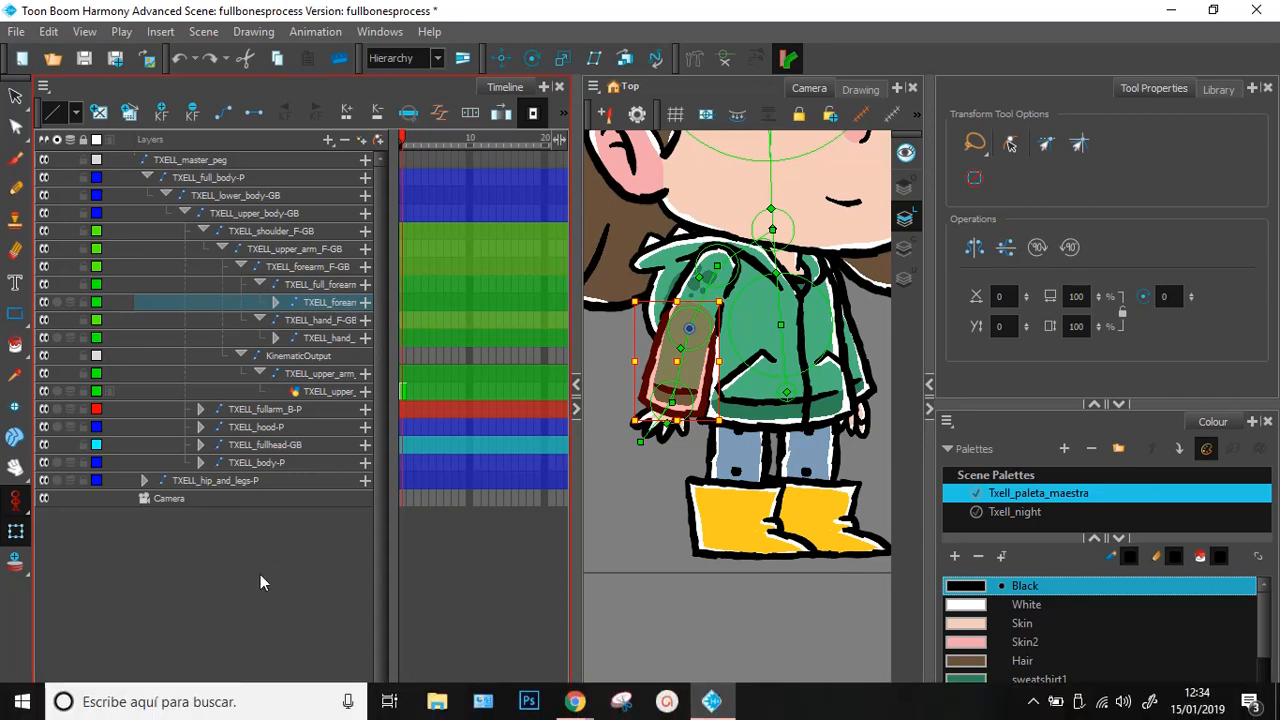
{"action": "left_click_drag", "start_coordinate": [263, 708], "coordinate": [314, 708]}
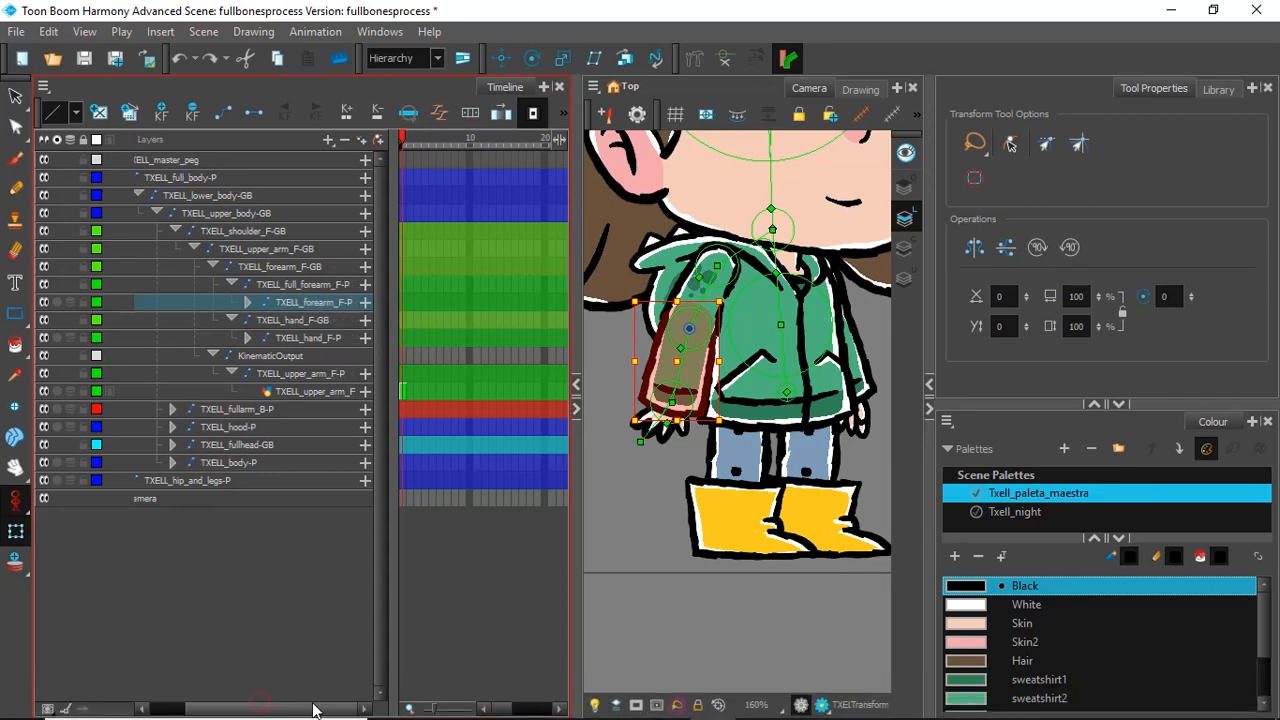
{"action": "left_click", "coordinate": [329, 139]}
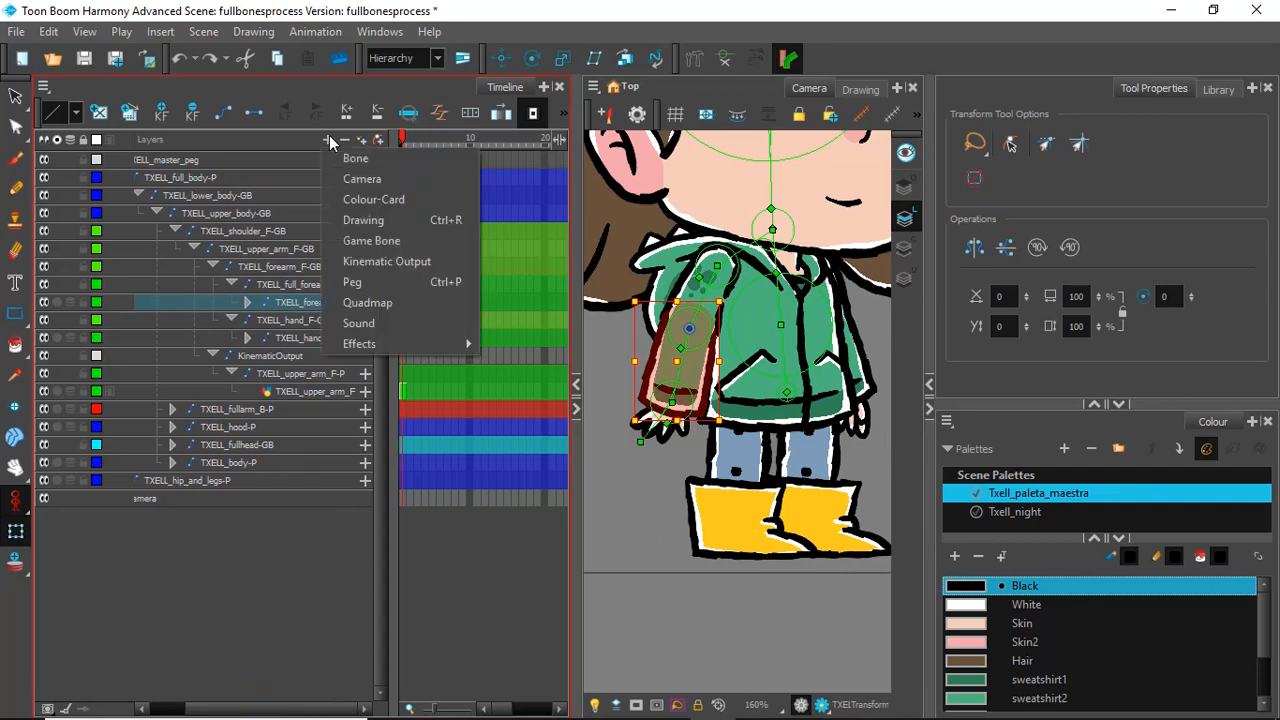
{"action": "left_click", "coordinate": [392, 259]}
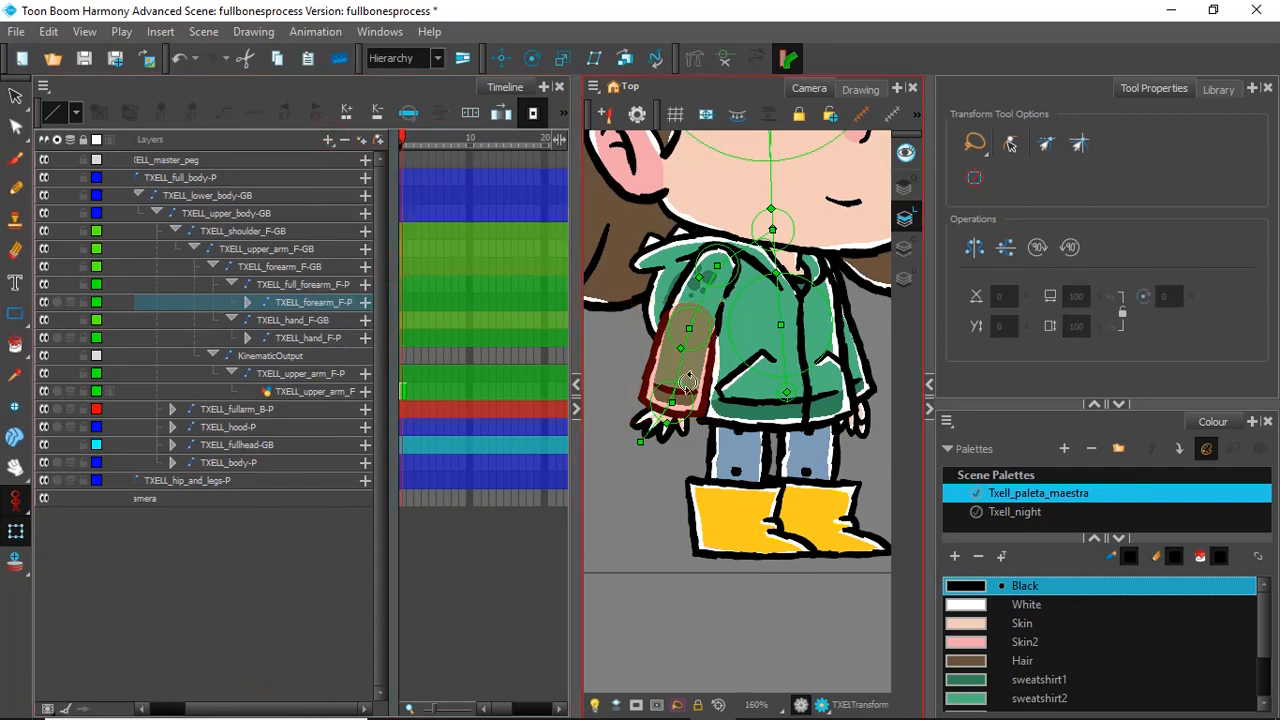
Step: Bend the front arm across the body to test the elbow, then undo the pose while keeping the Kinematic Output
{"action": "left_click_drag", "start_coordinate": [680, 365], "coordinate": [691, 328]}
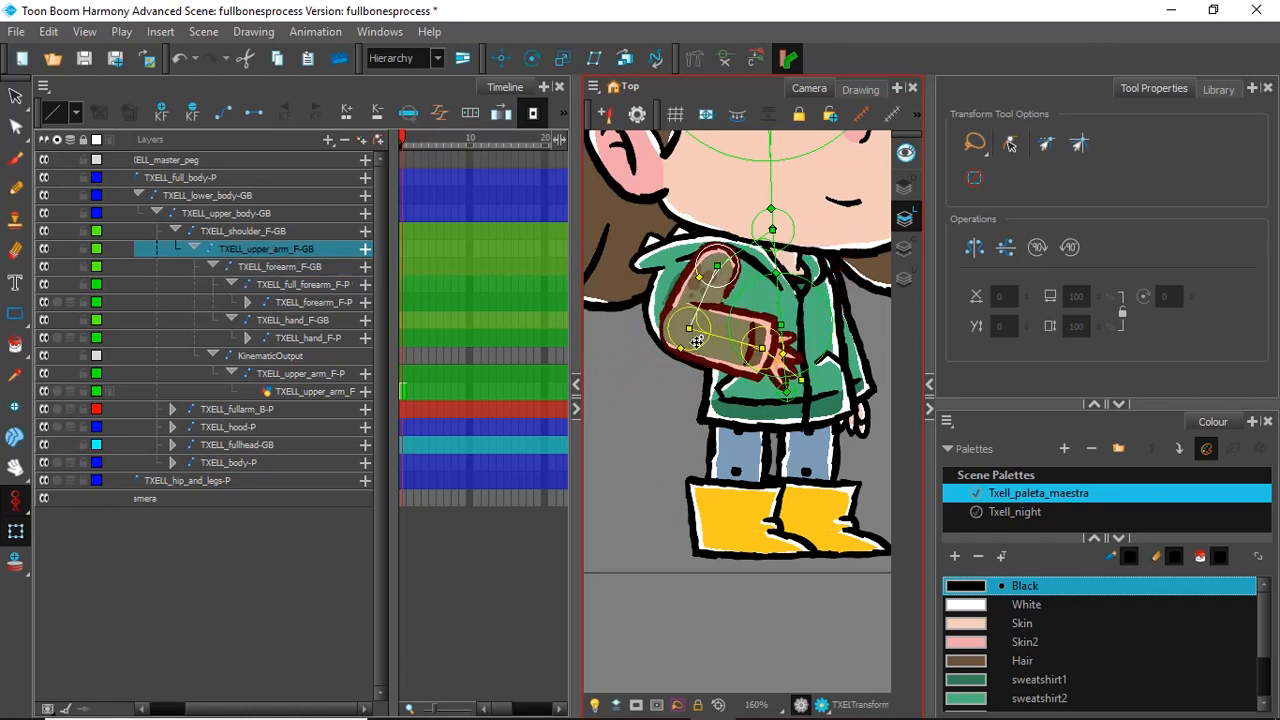
{"action": "key", "text": "ctrl+z"}
{"action": "key", "text": "ctrl+z"}
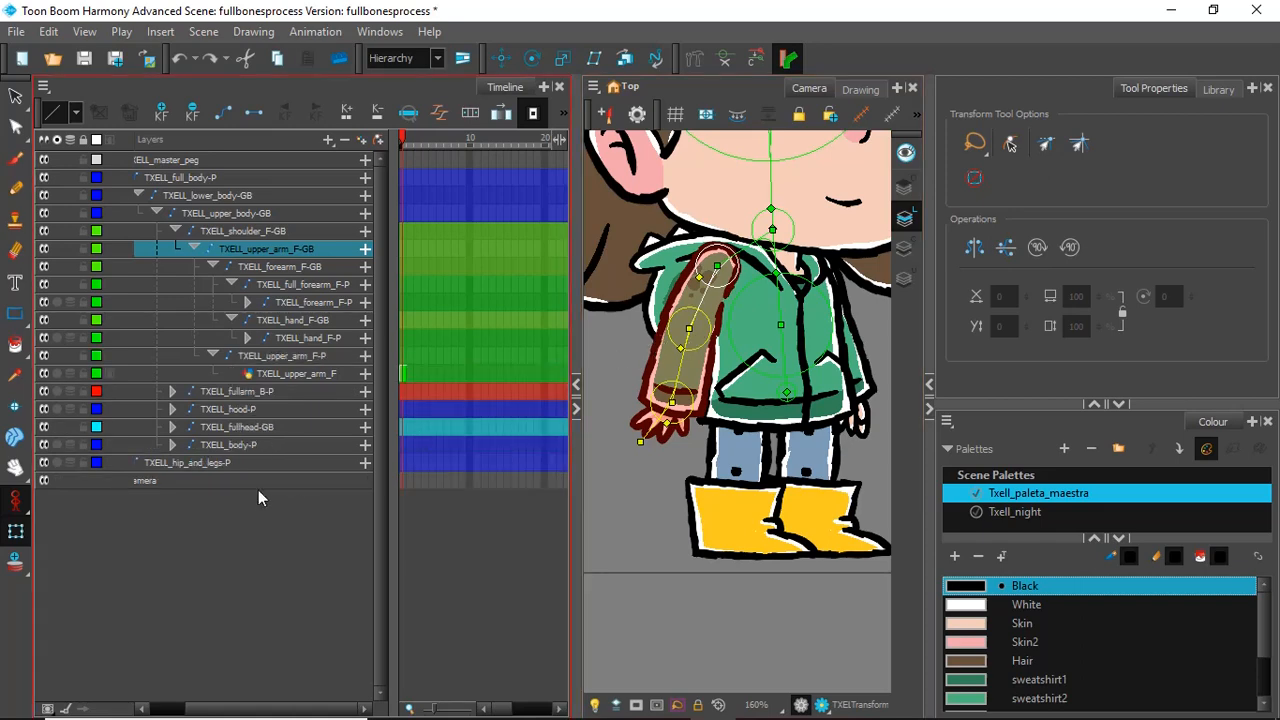
{"action": "key", "text": "ctrl+shift+z"}
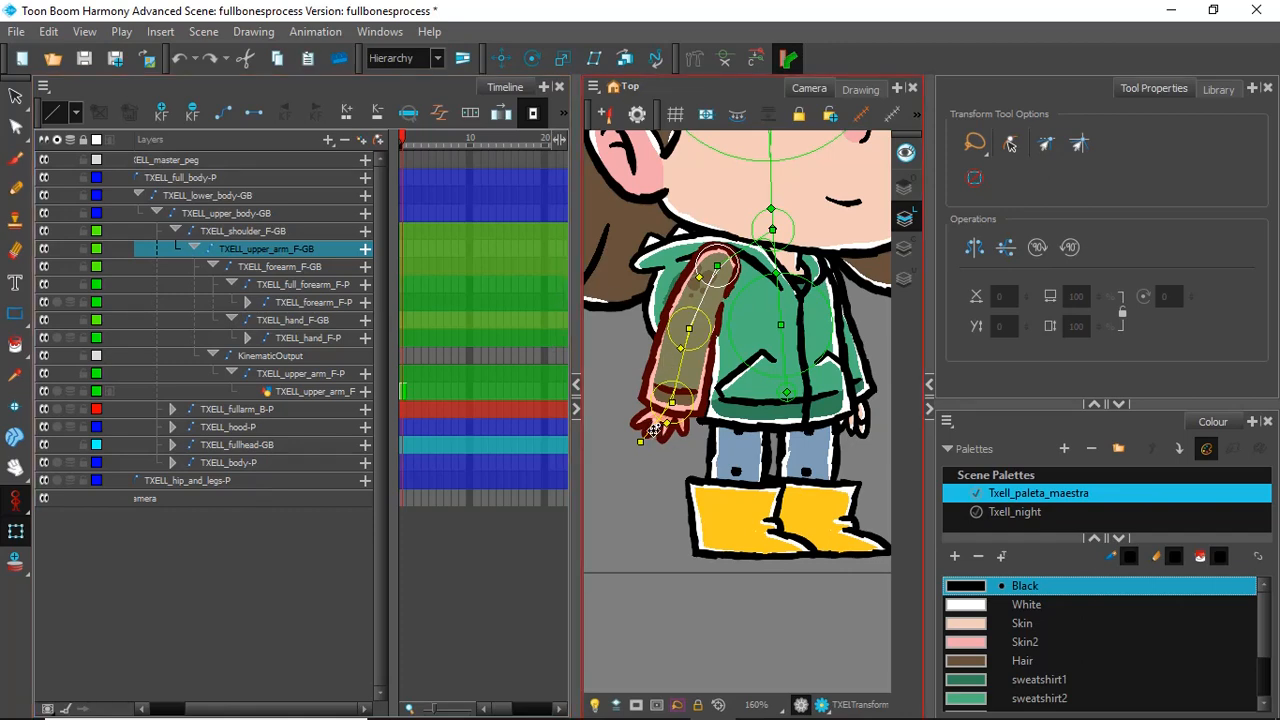
Step: Rotate the front hand bone TXELL_hand_F-GB slightly toward the body
{"action": "left_click", "coordinate": [648, 430]}
{"action": "left_click_drag", "start_coordinate": [648, 440], "coordinate": [659, 437]}
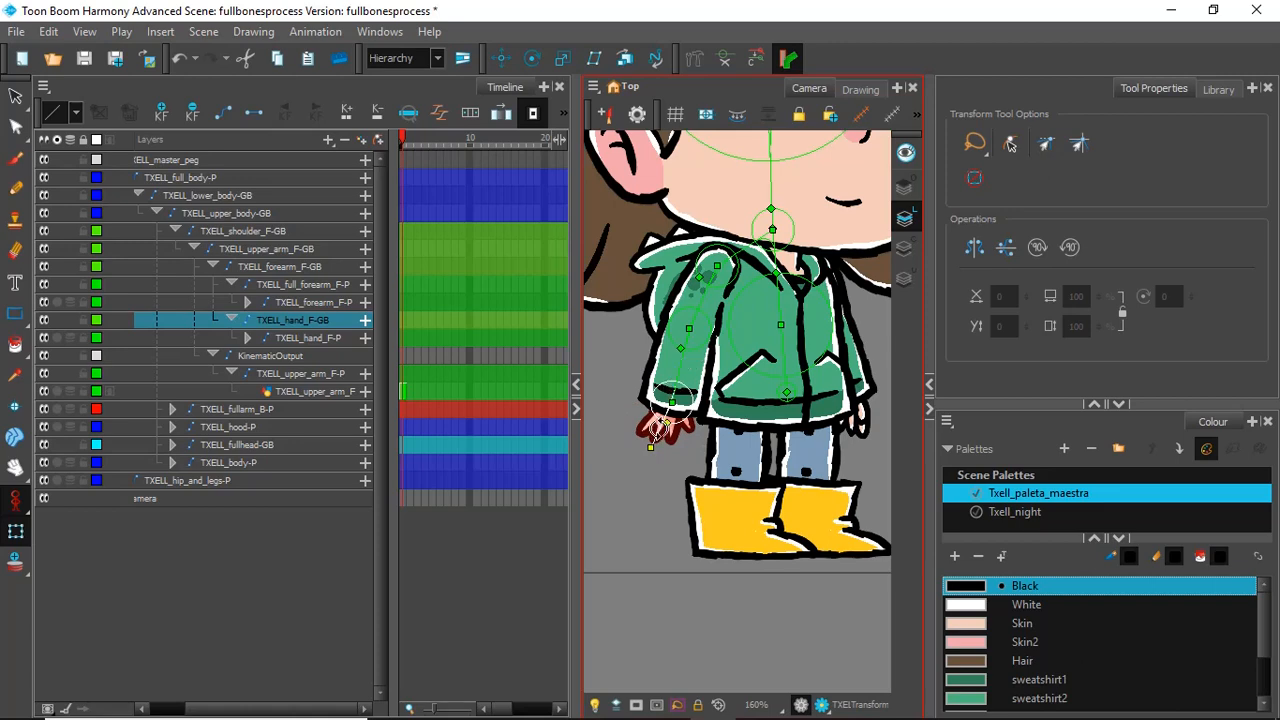
{"action": "left_click_drag", "start_coordinate": [657, 428], "coordinate": [663, 428]}
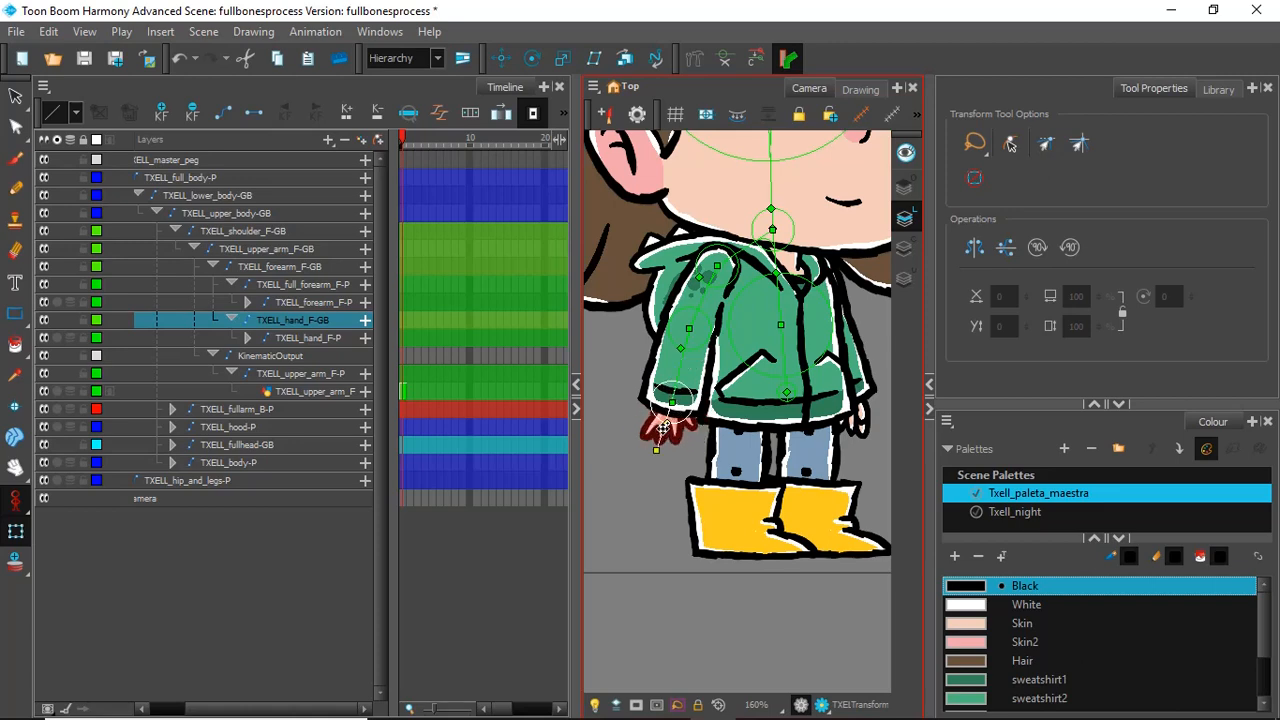
Step: Hide the front forearm, rotate the hand bone to check its pivot inside the sleeve, then undo the rotation and show the forearm again
{"action": "left_click", "coordinate": [692, 385]}
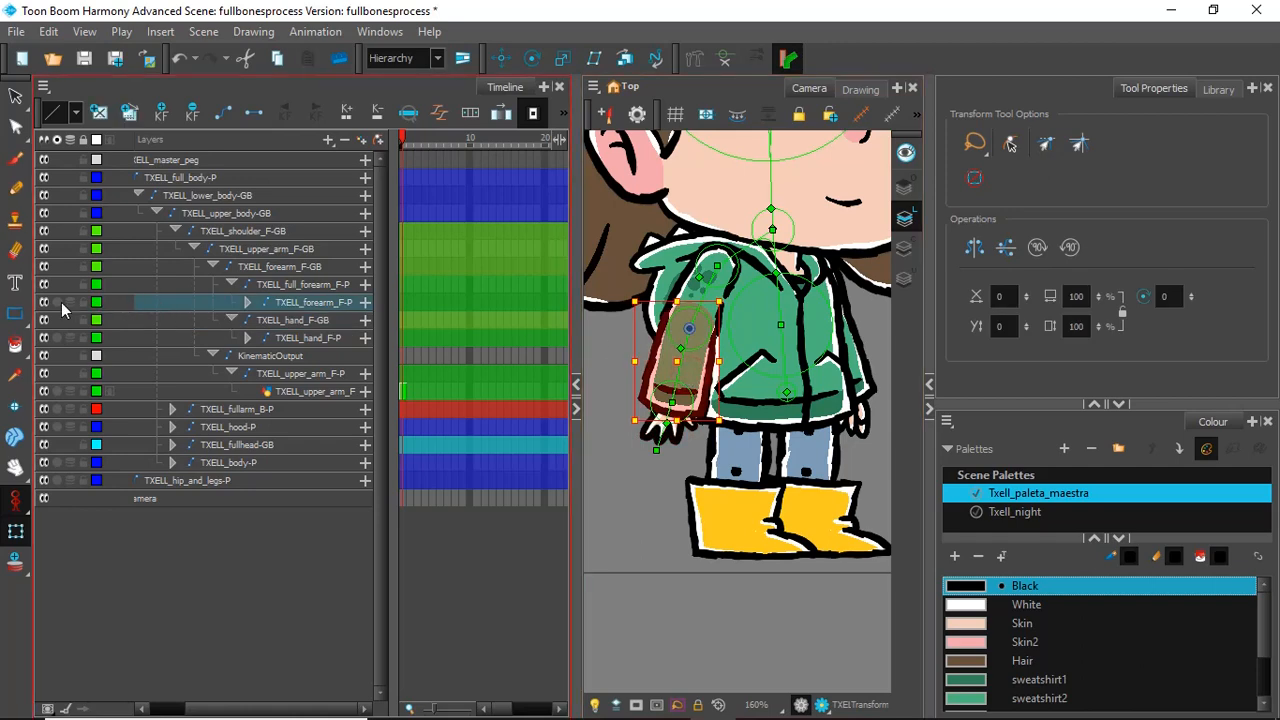
{"action": "left_click", "coordinate": [44, 302]}
{"action": "left_click", "coordinate": [660, 435]}
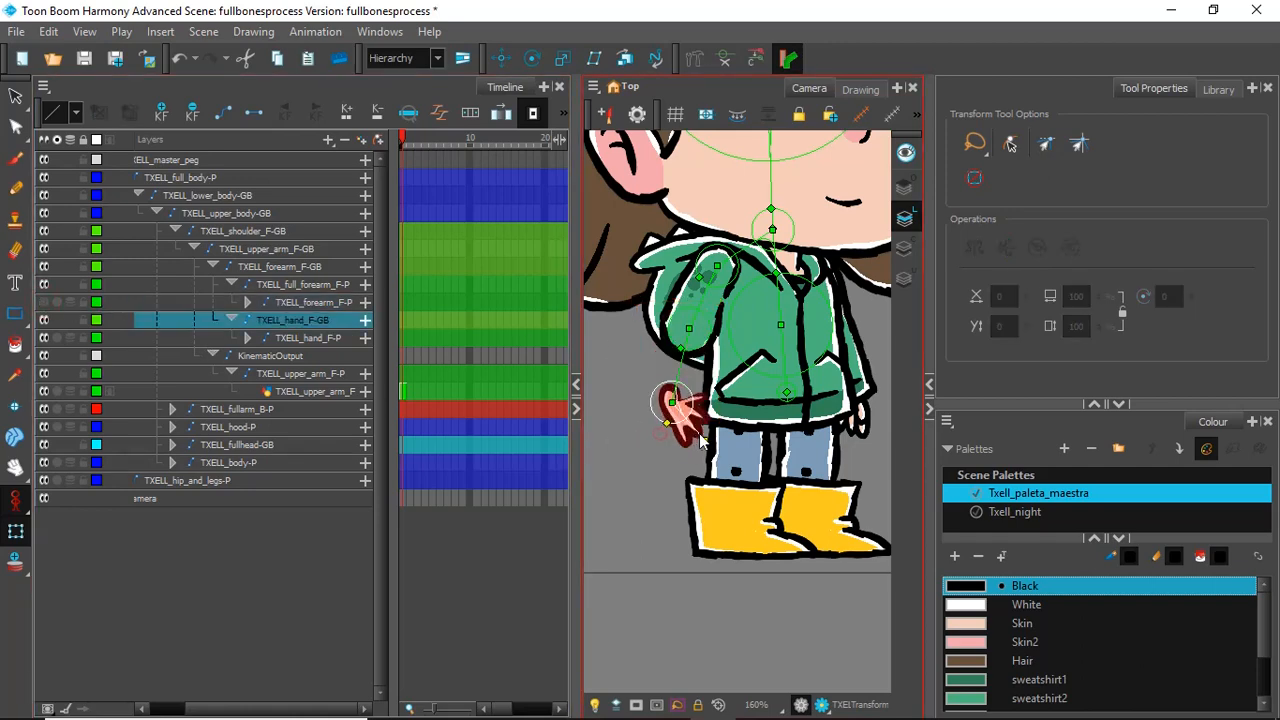
{"action": "mouse_move", "coordinate": [660, 435]}
{"action": "left_mouse_down"}
{"action": "mouse_move", "coordinate": [629, 432]}
{"action": "mouse_move", "coordinate": [651, 435]}
{"action": "left_mouse_up"}
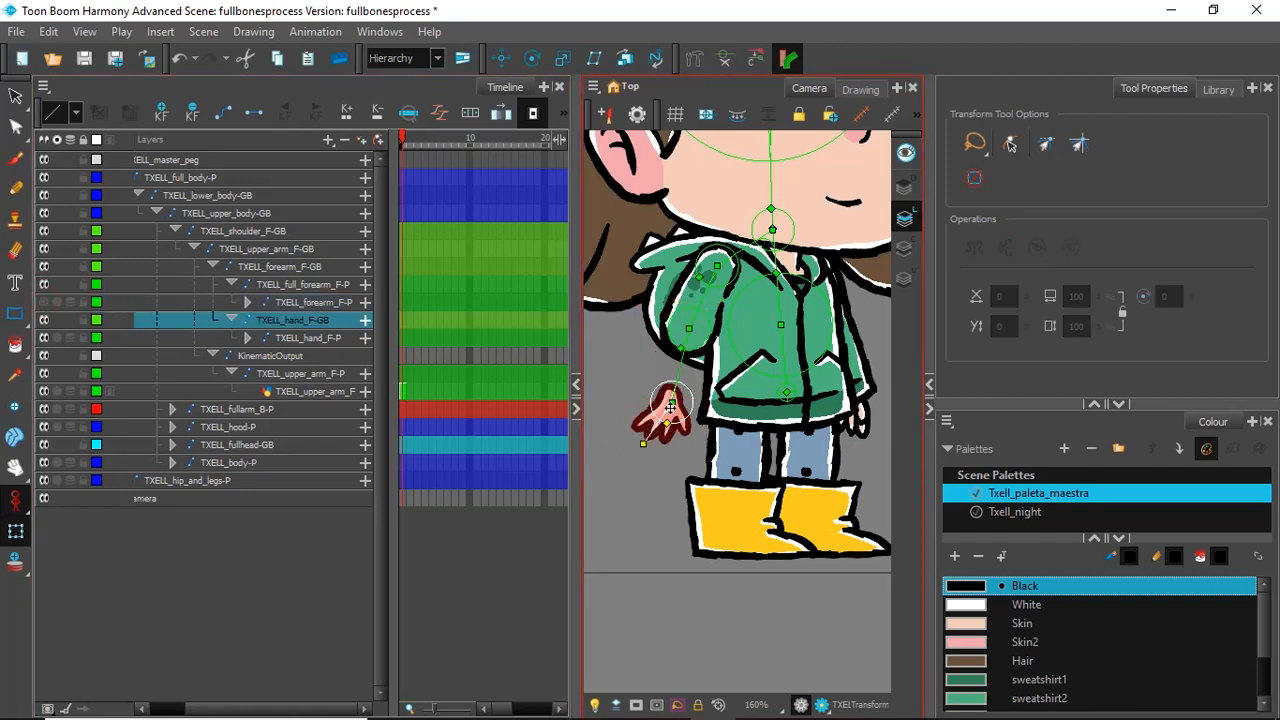
{"action": "key", "text": "ctrl+z"}
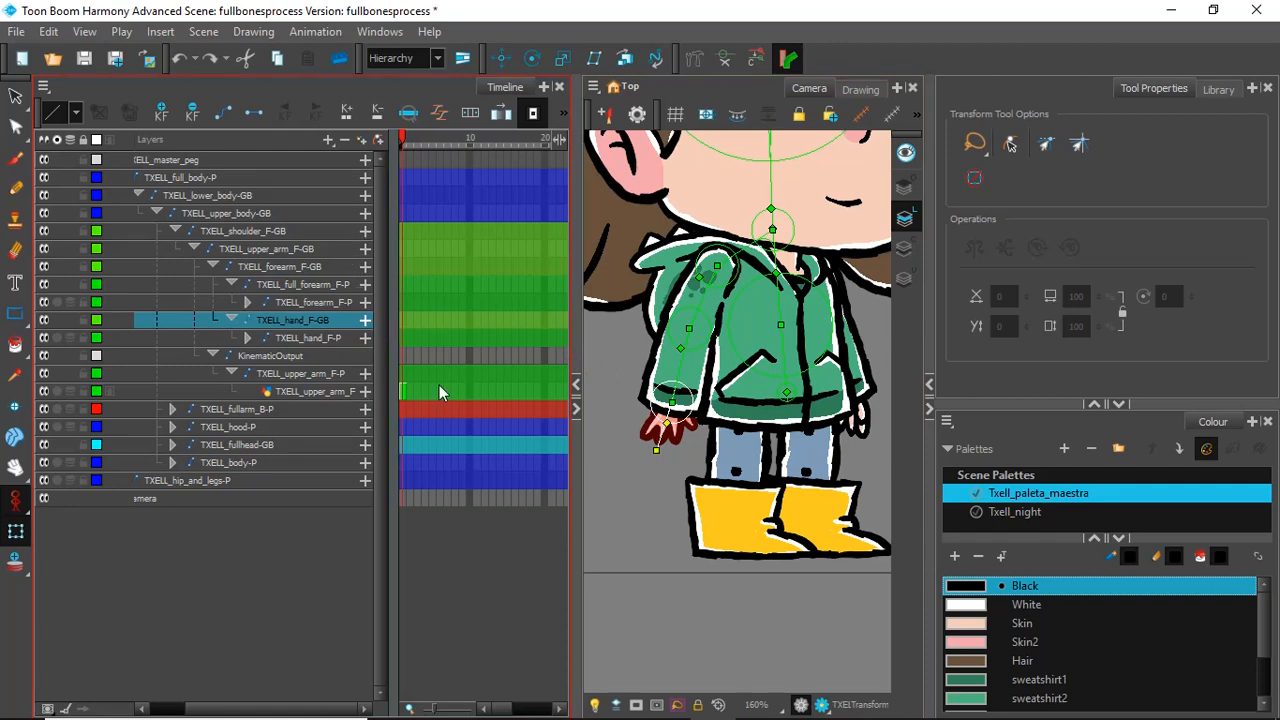
Step: Set the KinematicOutput layer's colour to bright green (red 85, green 255, blue 0)
{"action": "left_click", "coordinate": [97, 358]}
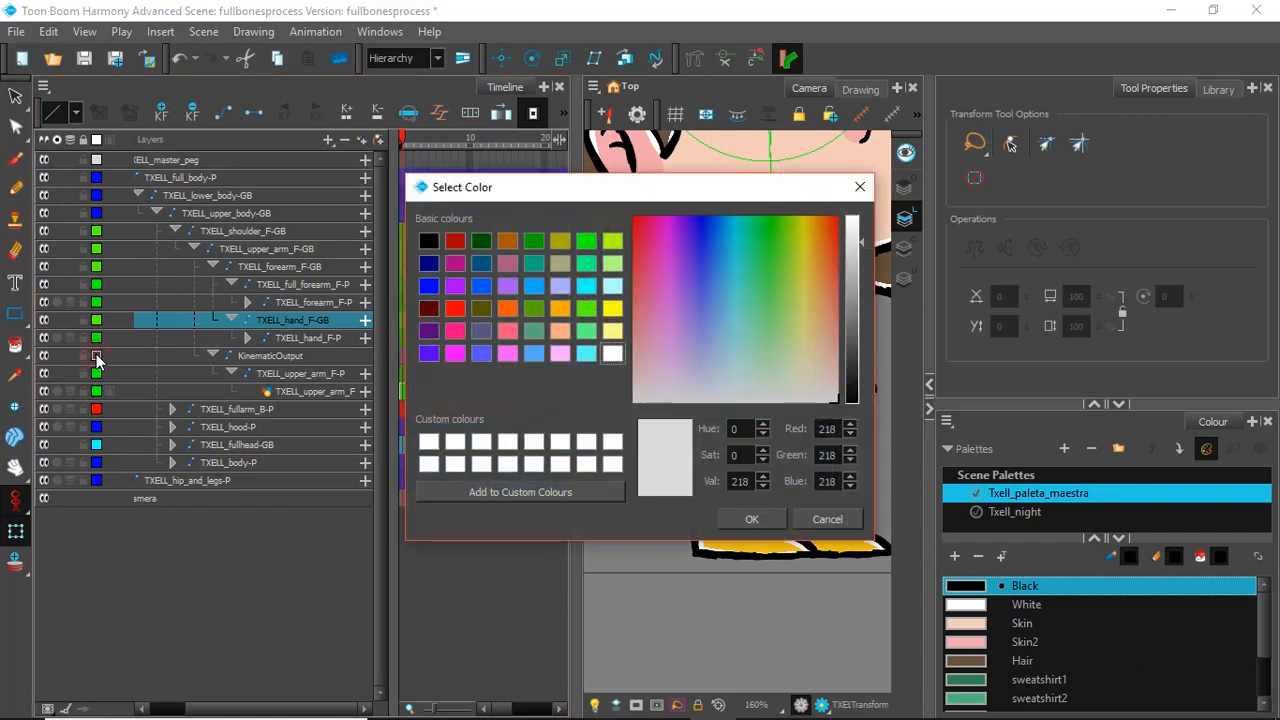
{"action": "left_click", "coordinate": [586, 308]}
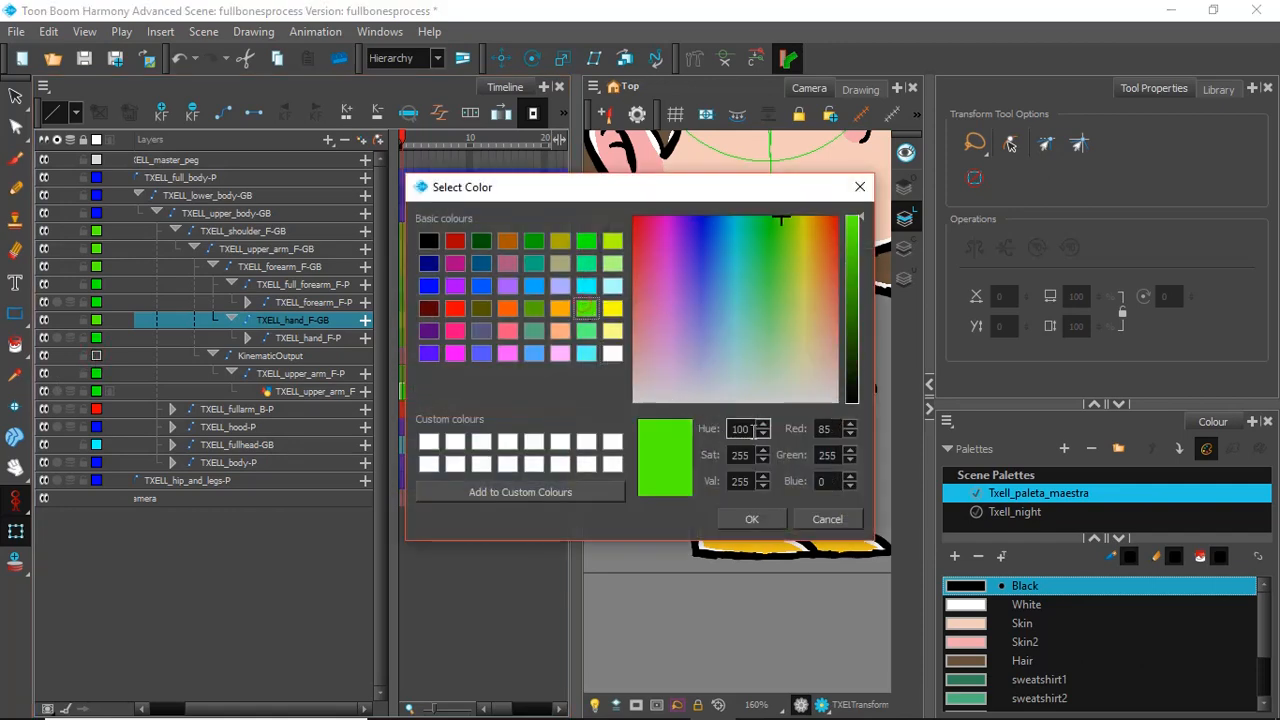
{"action": "left_click", "coordinate": [752, 519]}
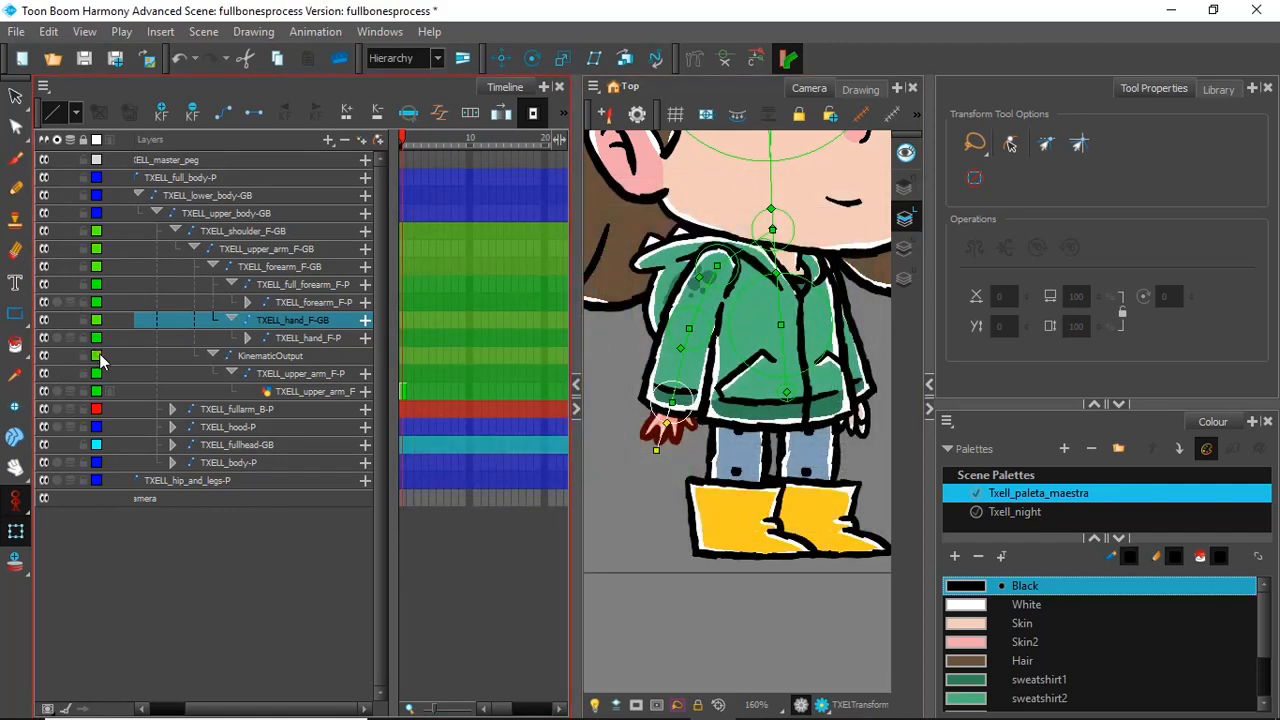
Step: Rename the KinematicOutput layer above the front upper arm peg as TXELL_upper_arm_F-KO
{"action": "left_click", "coordinate": [298, 374]}
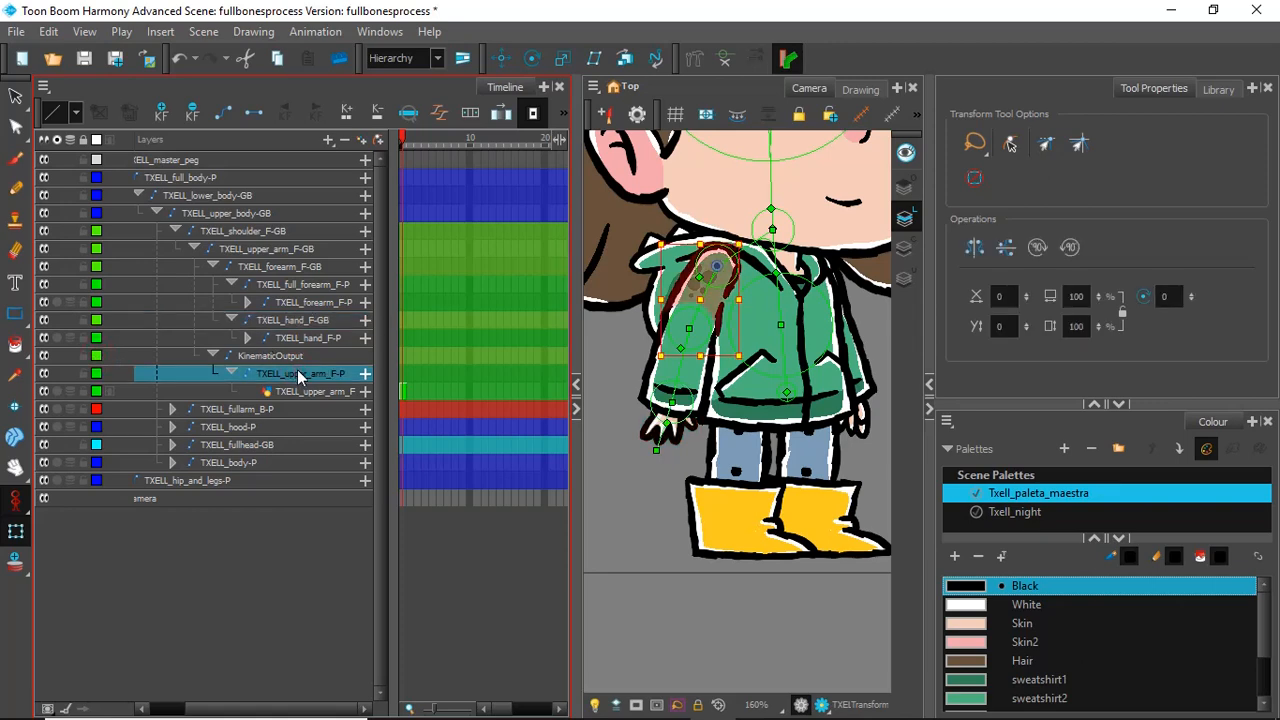
{"action": "left_click", "coordinate": [291, 358]}
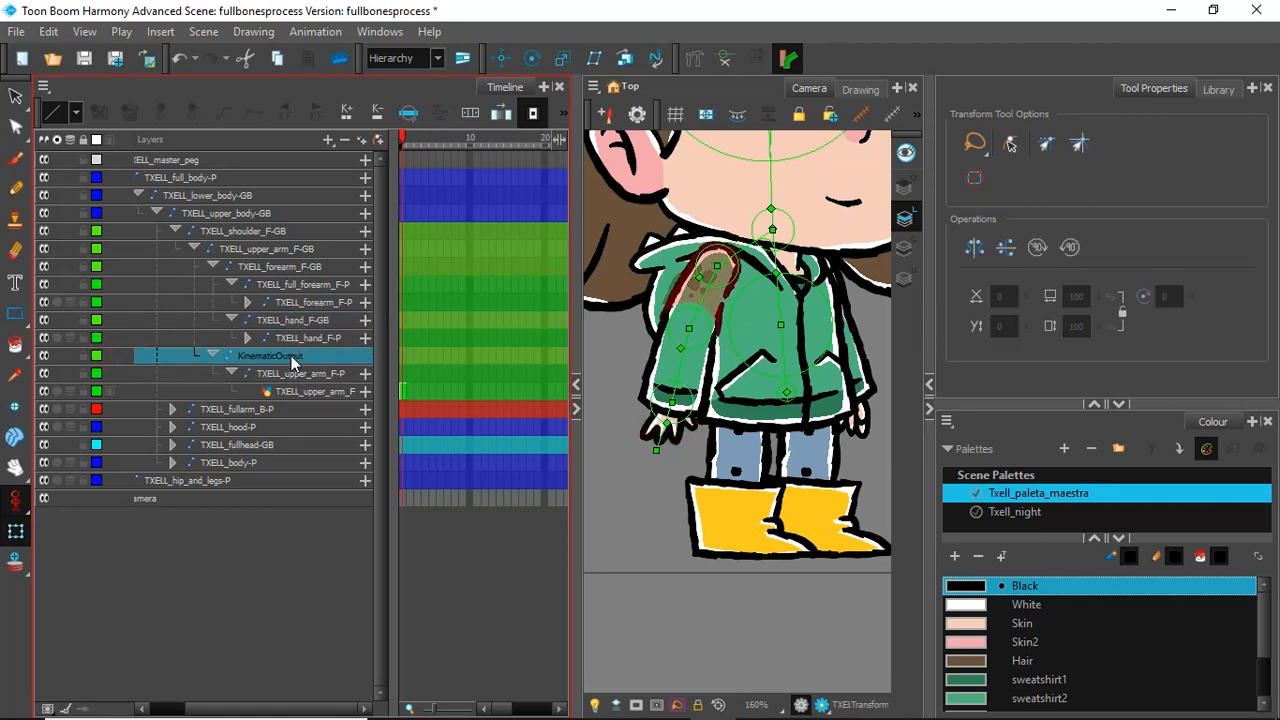
{"action": "double_click", "coordinate": [291, 358]}
{"action": "type", "text": "TXELL_upper_arm_F-P"}
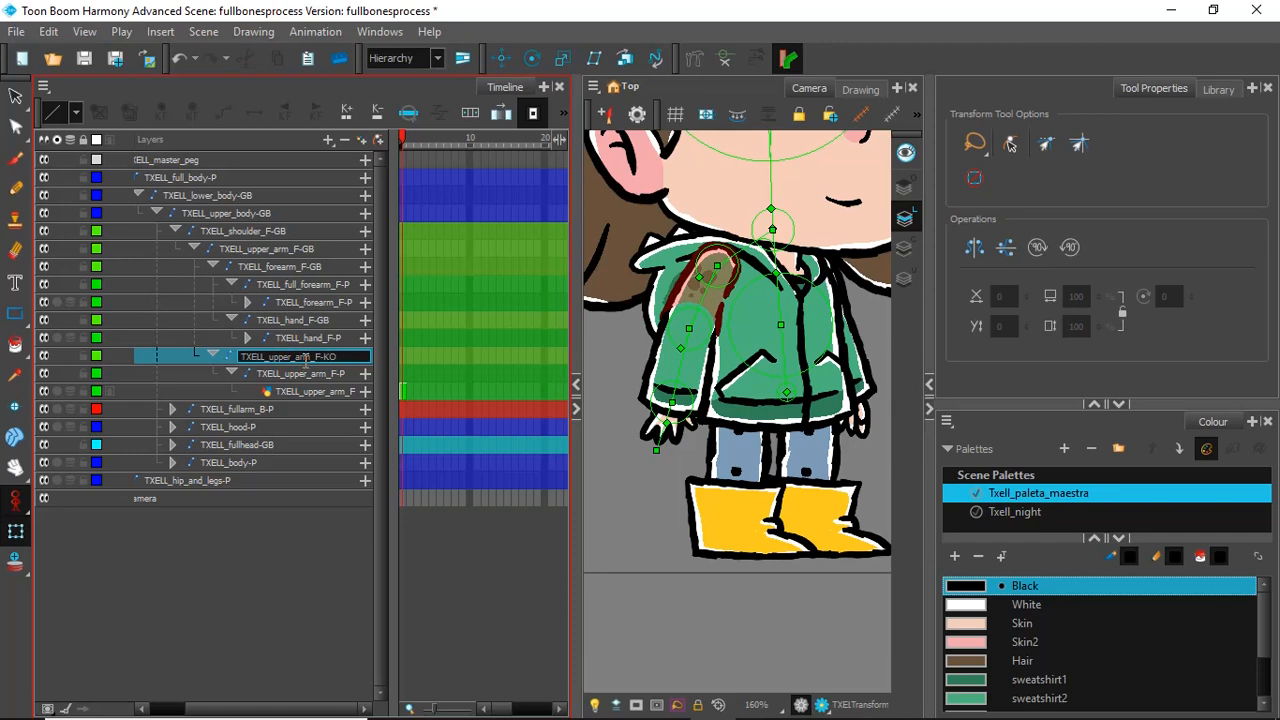
{"action": "left_click", "coordinate": [332, 318]}
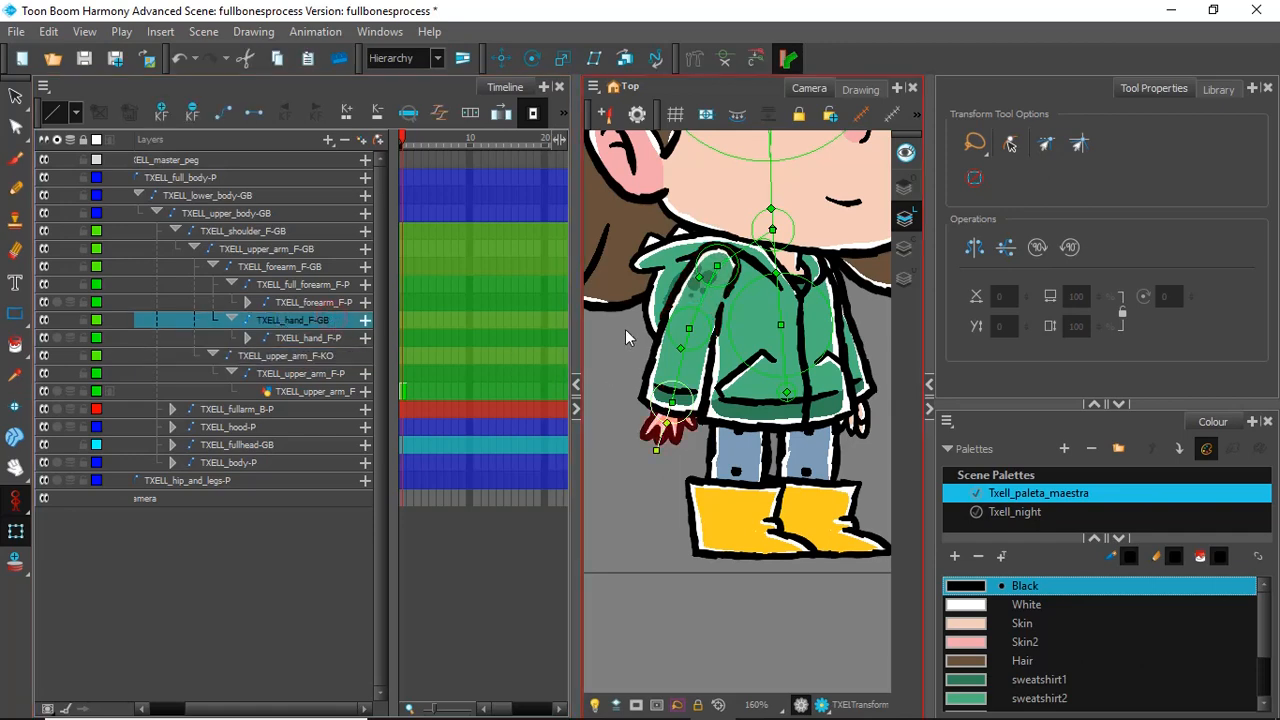
Step: Test-bend the forearm bone and undo it, then try adding a Kinematic Output above the TXELL_forearm_F-GB bone
{"action": "left_click_drag", "start_coordinate": [685, 358], "coordinate": [700, 382]}
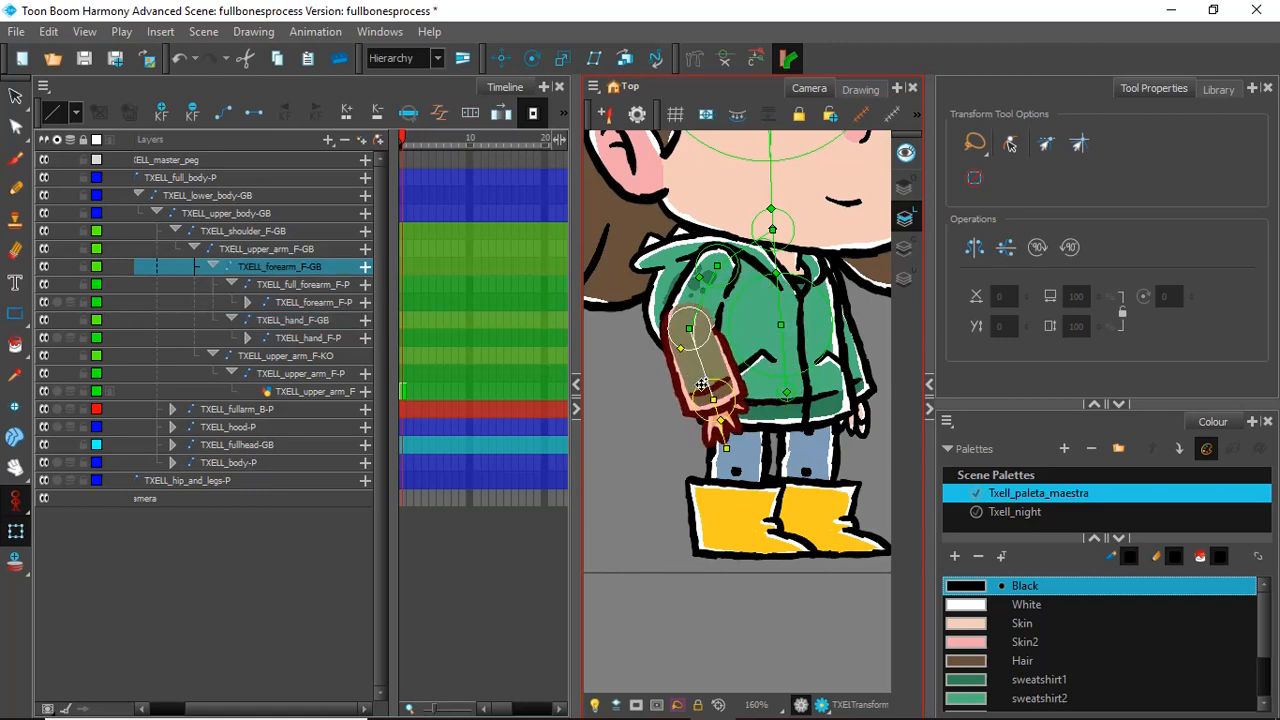
{"action": "key", "text": "ctrl+z"}
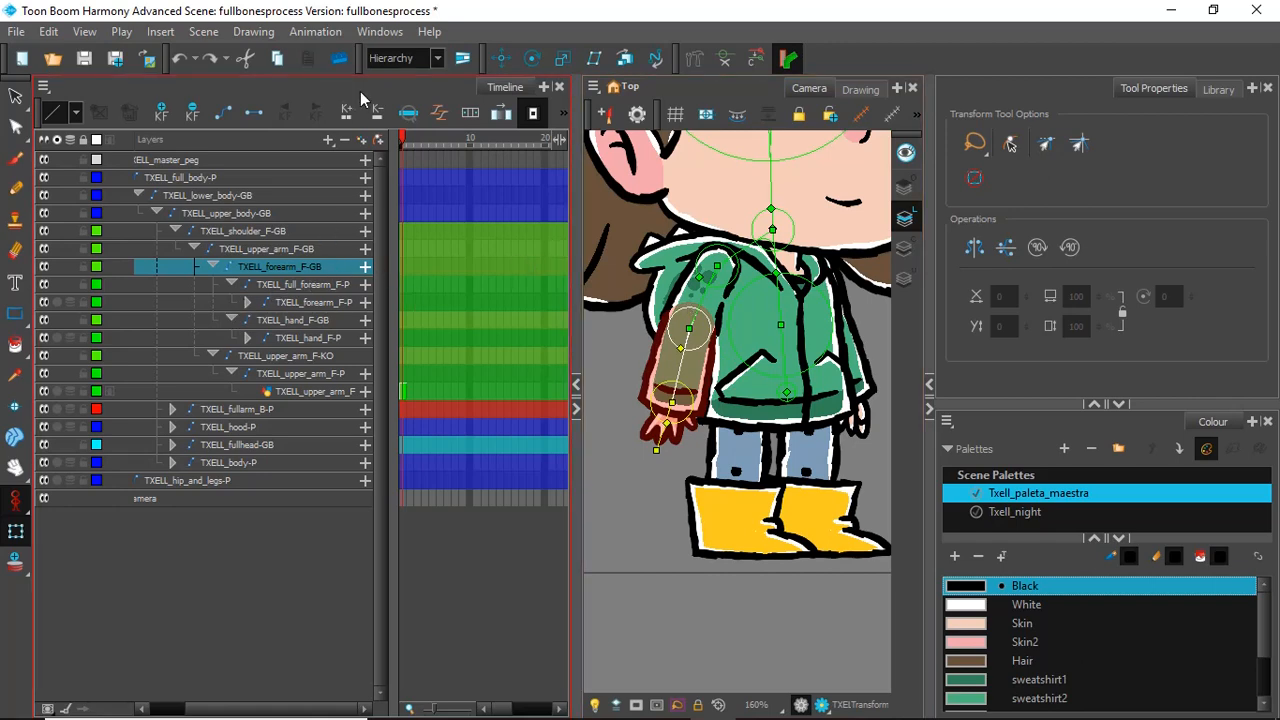
{"action": "left_click", "coordinate": [328, 139]}
{"action": "left_click", "coordinate": [382, 258]}
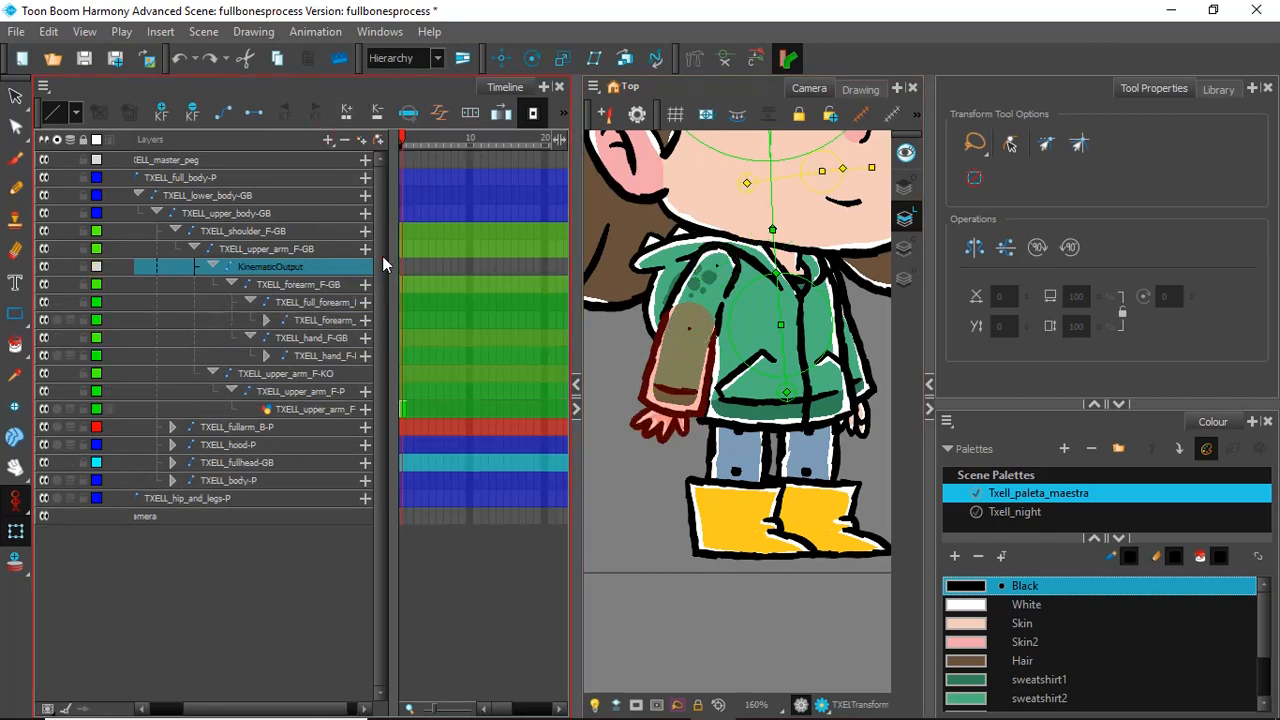
Step: Rename the Kinematic Output above the front forearm bone as TXELL_forearm_F-KO, reusing the bone's name
{"action": "left_click", "coordinate": [319, 284]}
{"action": "double_click", "coordinate": [319, 285]}
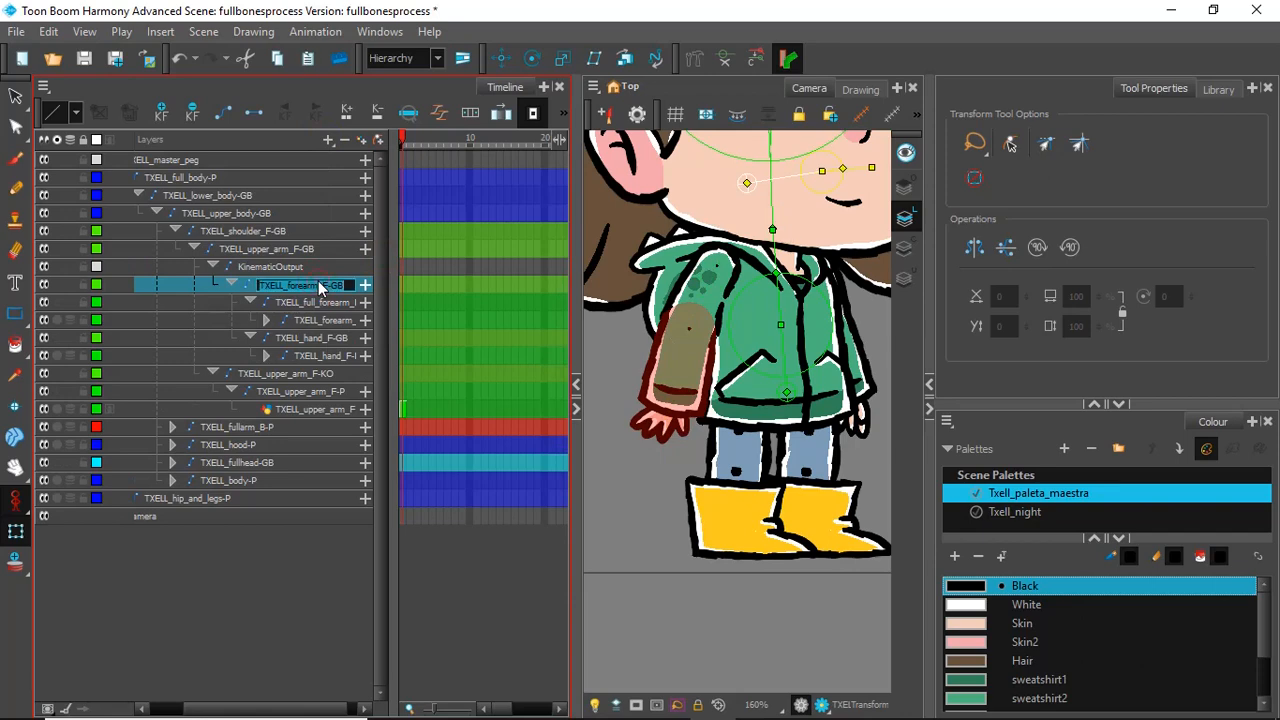
{"action": "key", "text": "ctrl+c"}
{"action": "left_click", "coordinate": [288, 267]}
{"action": "double_click", "coordinate": [288, 267]}
{"action": "left_click", "coordinate": [288, 267]}
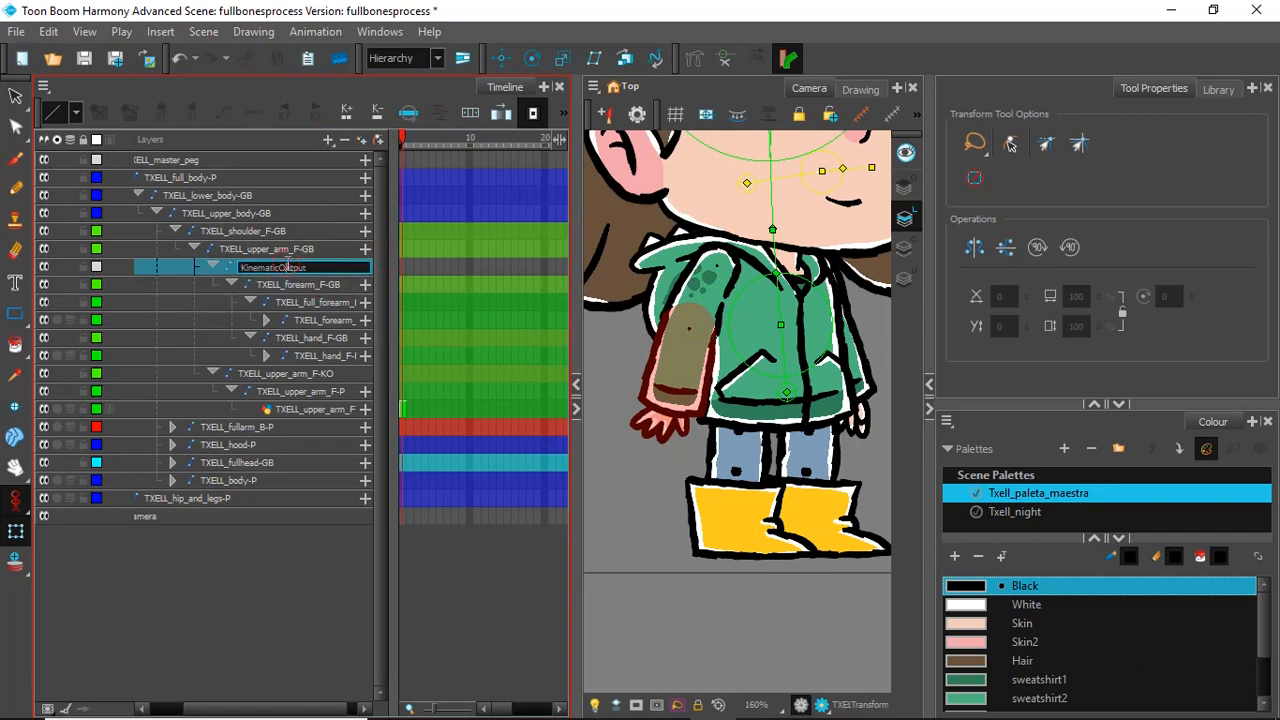
{"action": "key", "text": "ctrl+v"}
{"action": "left_click_drag", "start_coordinate": [284, 267], "coordinate": [163, 269]}
{"action": "key", "text": "BackSpace"}
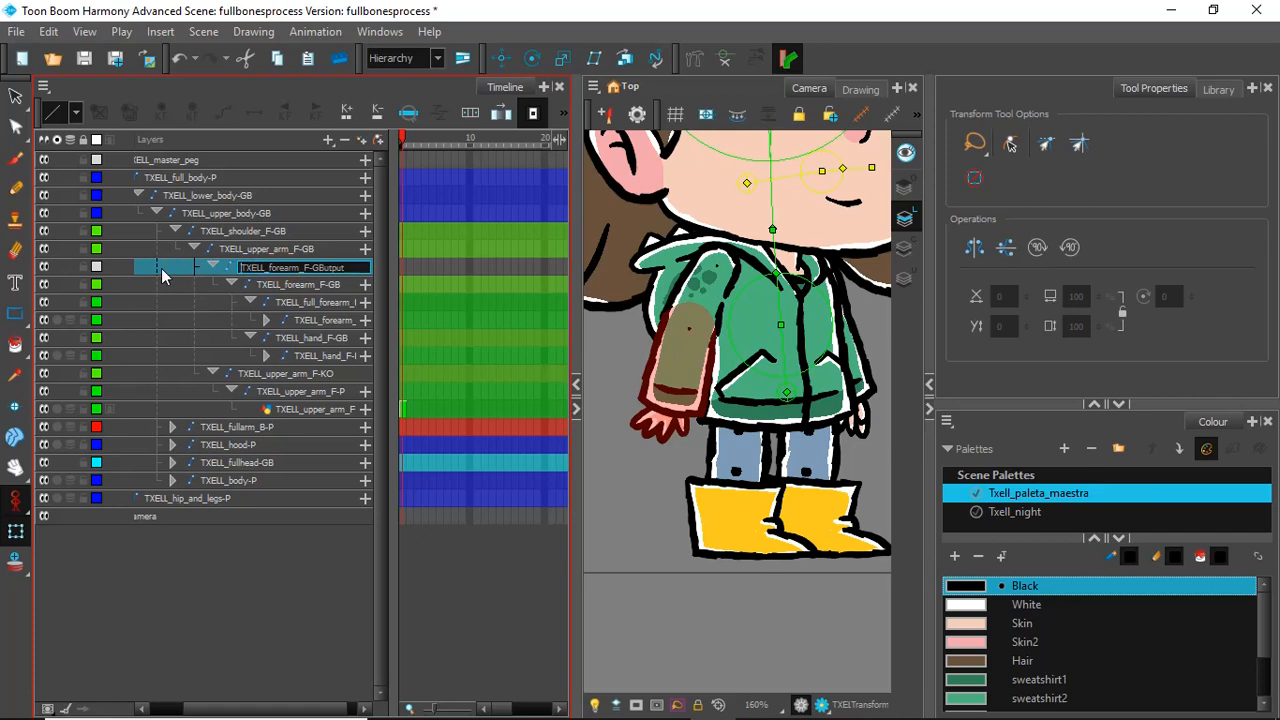
{"action": "key", "text": "BackSpace"}
{"action": "key", "text": "BackSpace"}
{"action": "key", "text": "BackSpace"}
{"action": "key", "text": "BackSpace"}
{"action": "key", "text": "BackSpace"}
{"action": "key", "text": "BackSpace"}
{"action": "key", "text": "BackSpace"}
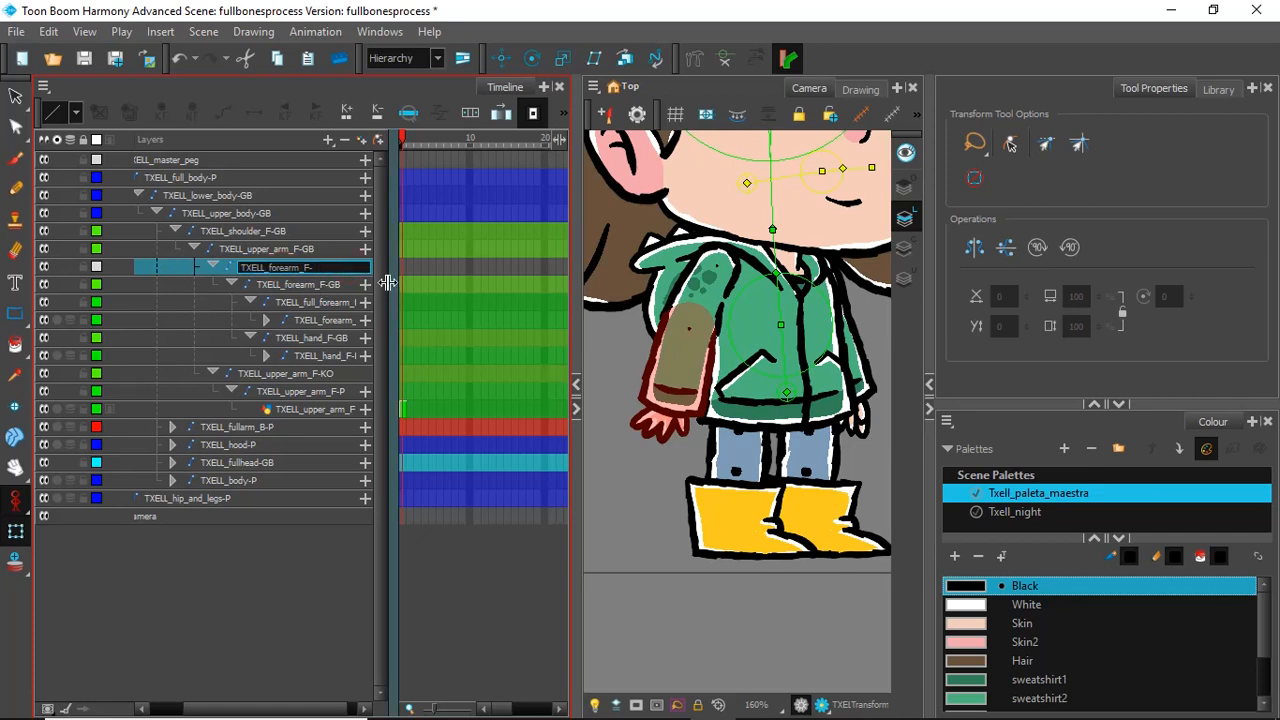
{"action": "left_click", "coordinate": [342, 301]}
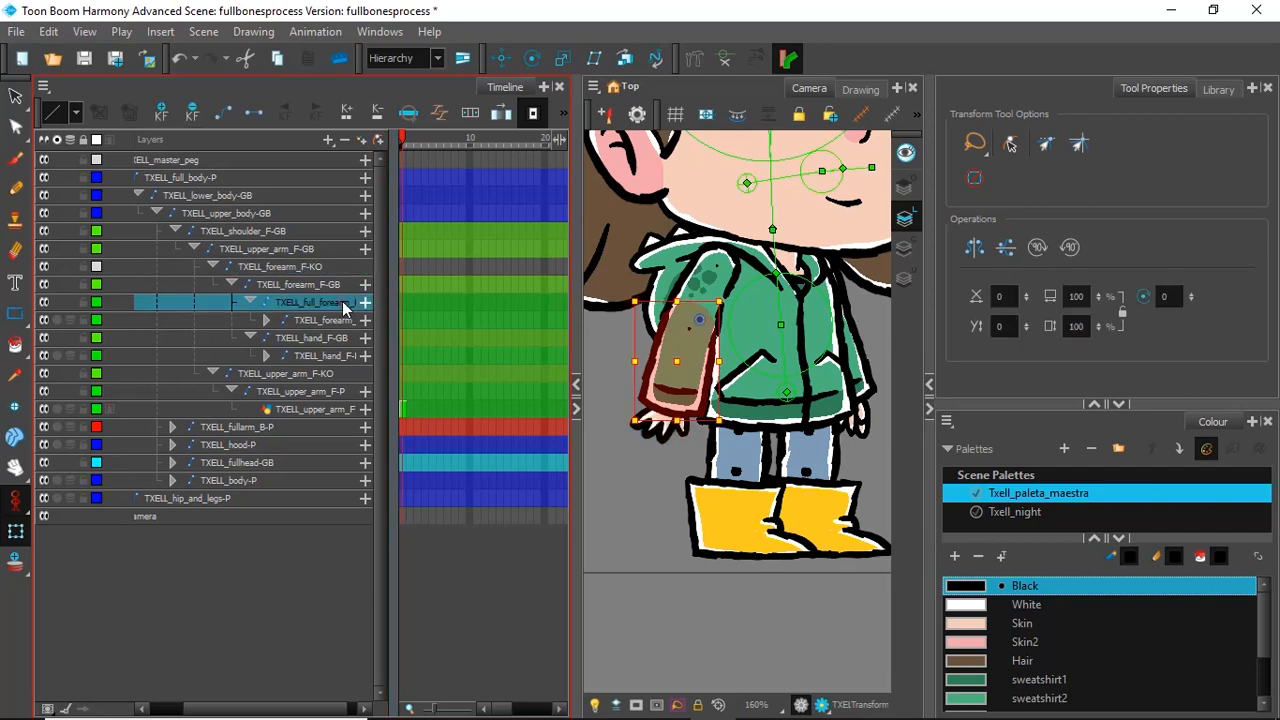
Step: Check which arm bones display with TXELL_forearm_F-KO in place, then delete that Kinematic Output from above the forearm bone
{"action": "left_click", "coordinate": [614, 372]}
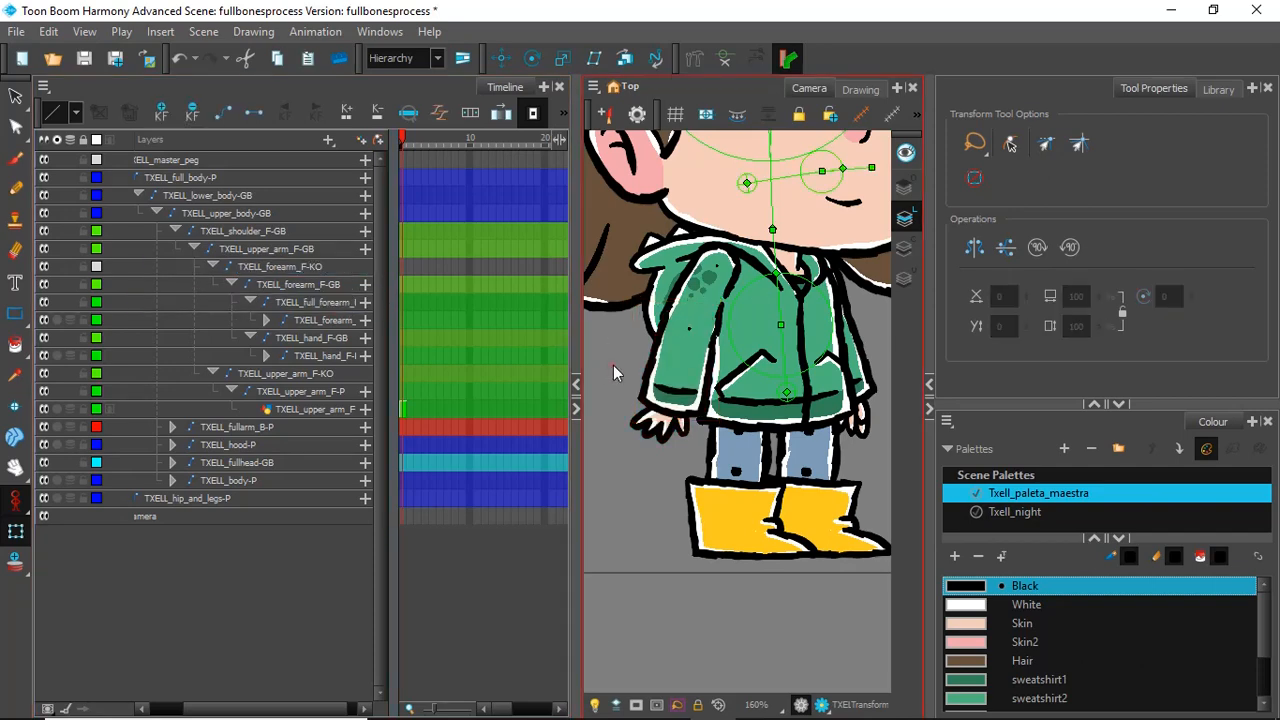
{"action": "left_click", "coordinate": [714, 286]}
{"action": "left_click", "coordinate": [293, 262]}
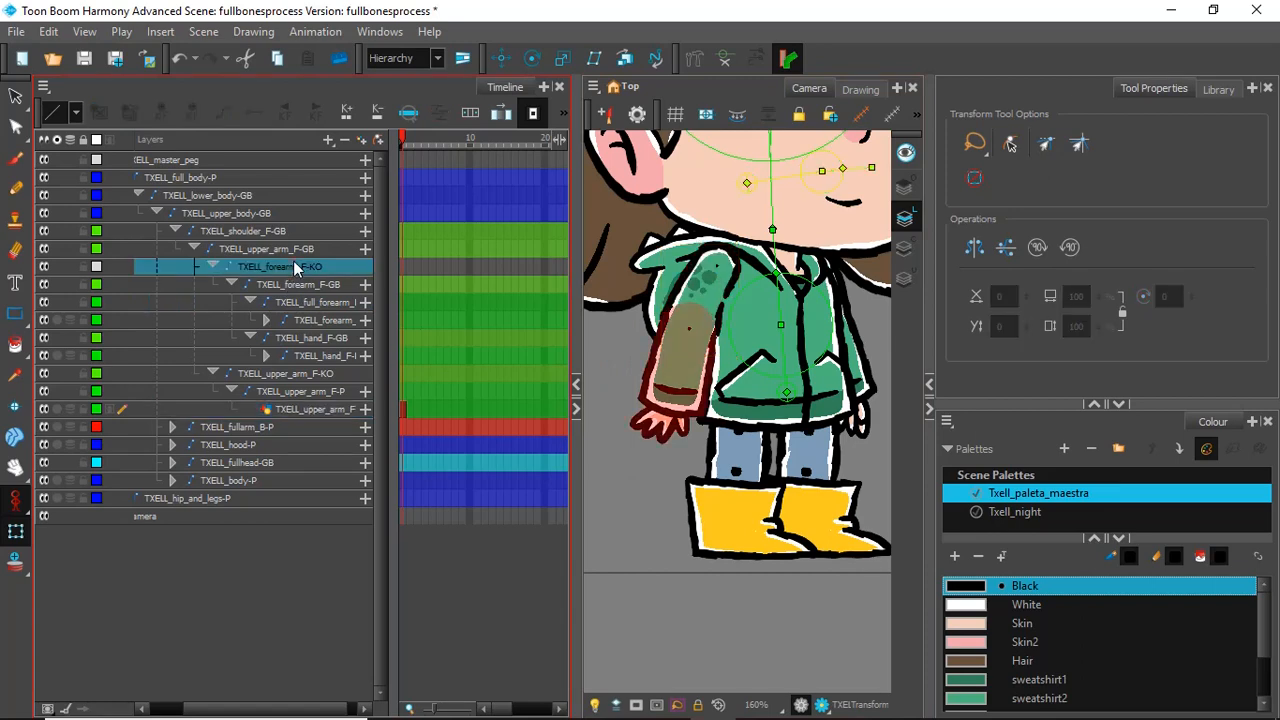
{"action": "left_click", "coordinate": [307, 286]}
{"action": "left_click", "coordinate": [303, 268]}
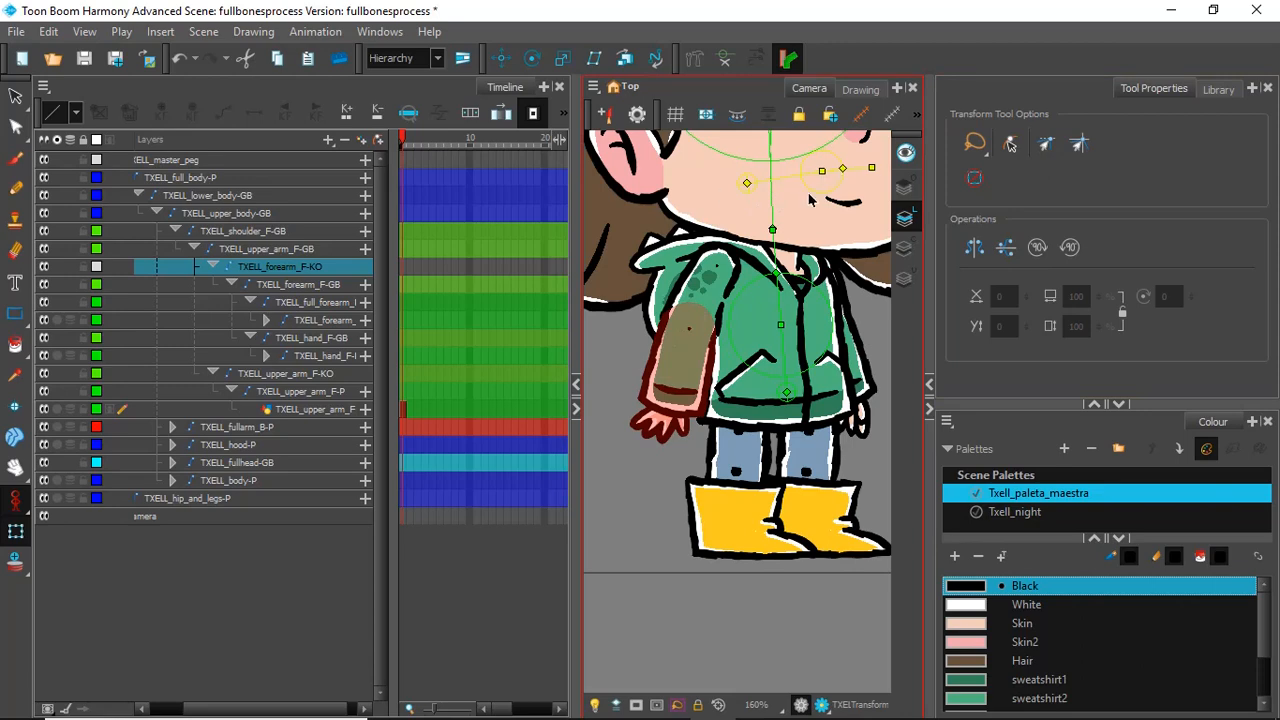
{"action": "key", "text": "Delete"}
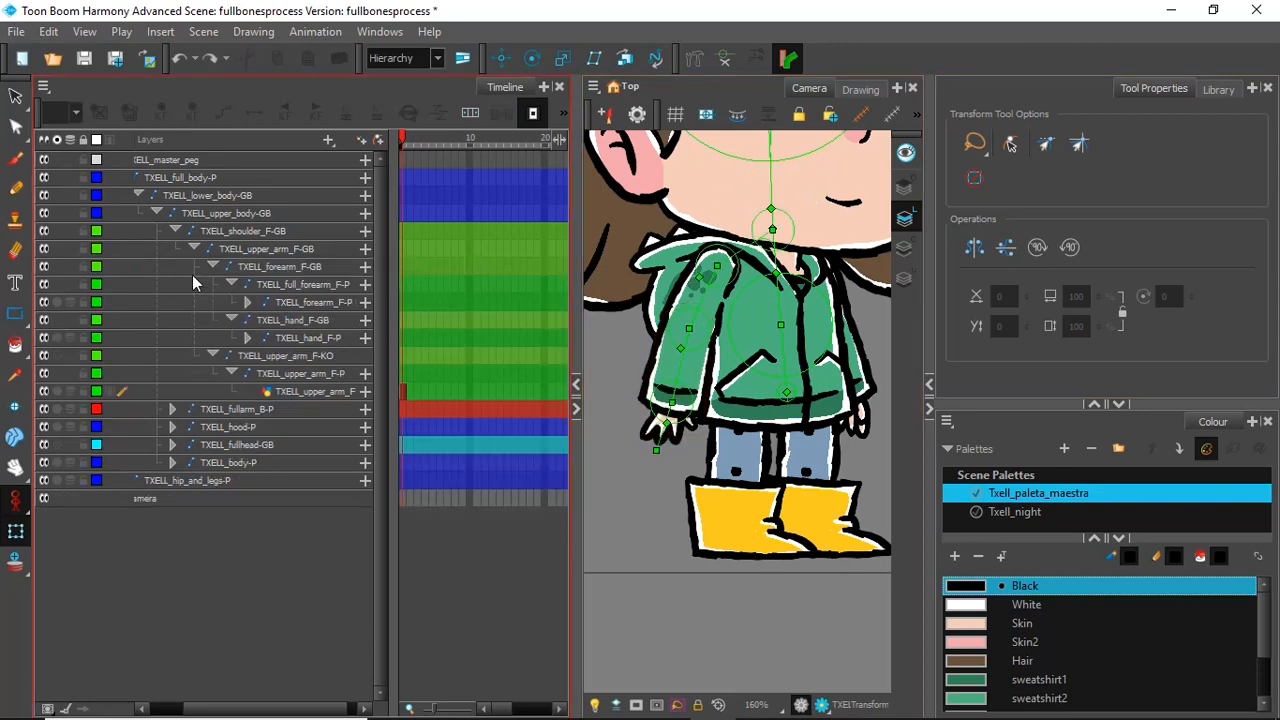
{"action": "left_click", "coordinate": [714, 304]}
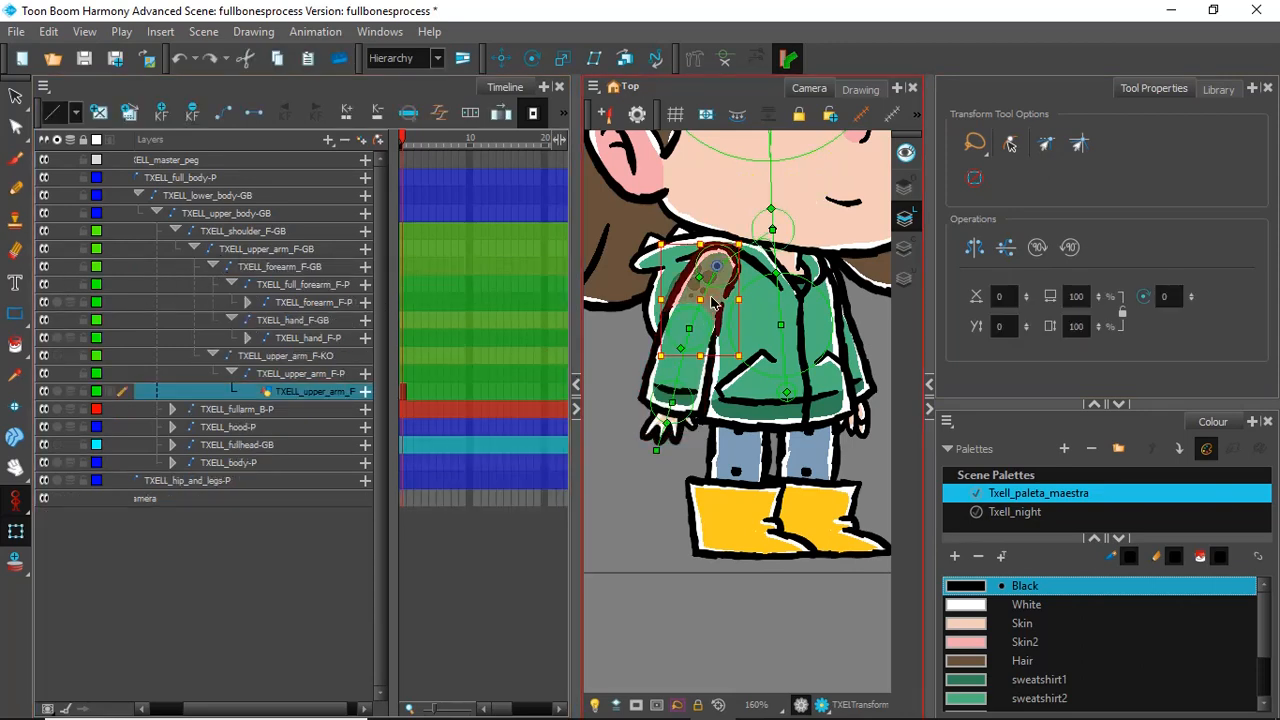
Step: Add a Kinematic Output directly above the TXELL_forearm_F-P peg, below TXELL_full_forearm_F-P
{"action": "left_click", "coordinate": [329, 373]}
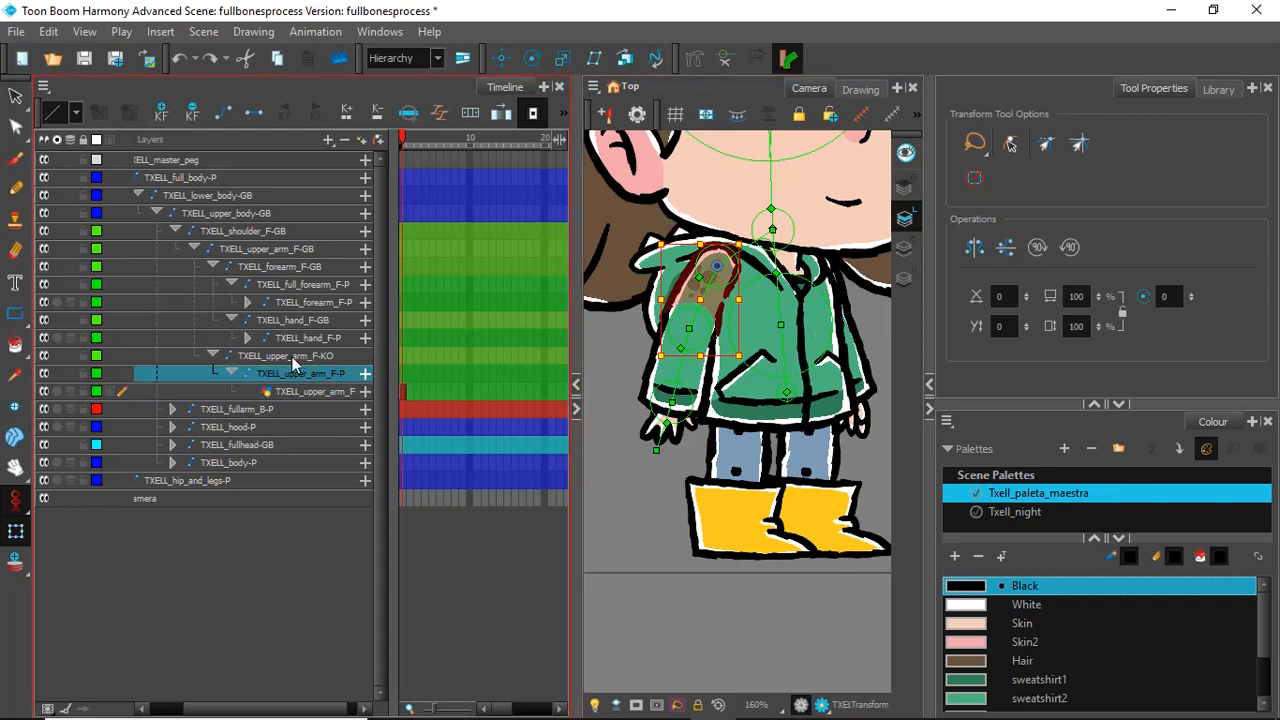
{"action": "left_click", "coordinate": [695, 372]}
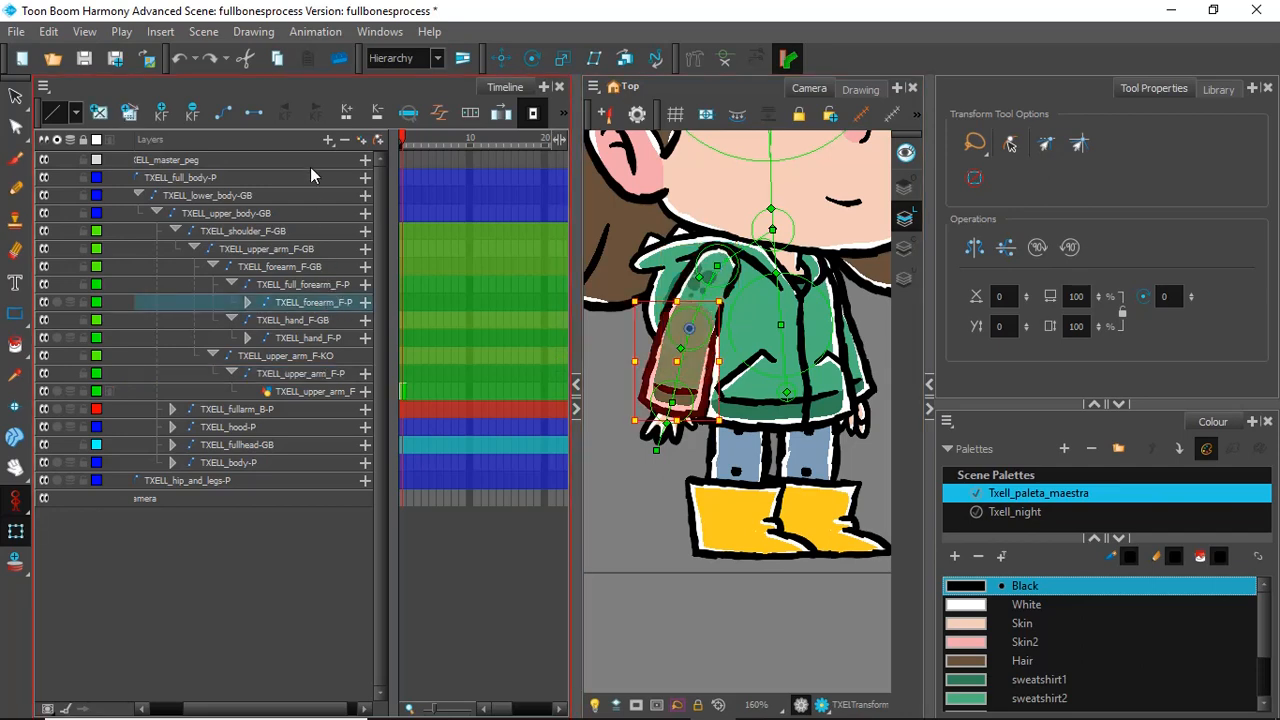
{"action": "left_click", "coordinate": [326, 144]}
{"action": "left_click", "coordinate": [370, 258]}
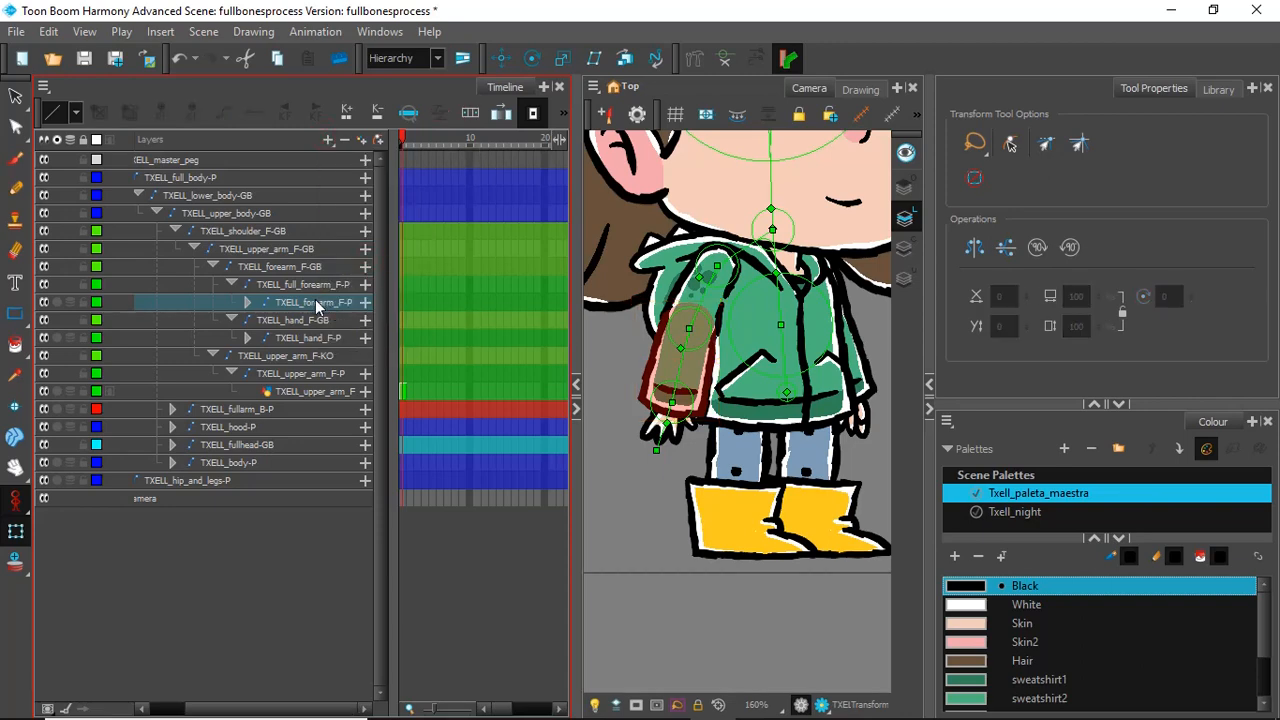
{"action": "key", "text": "Escape"}
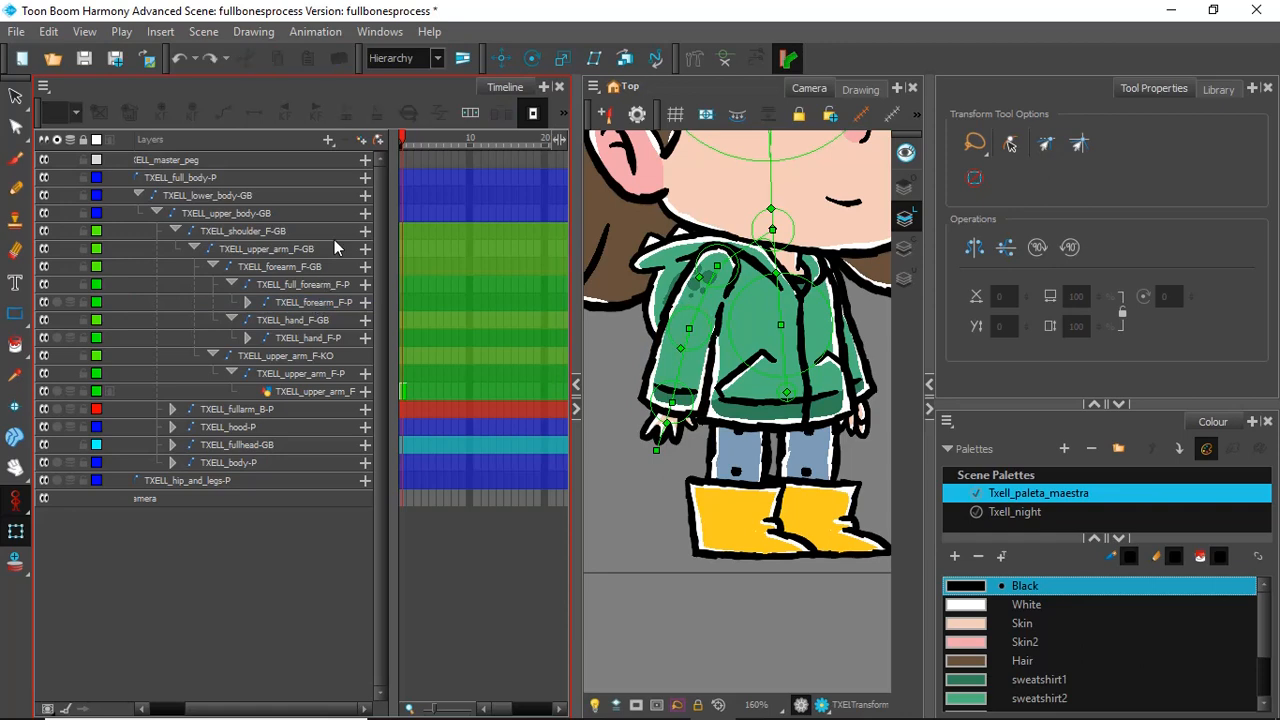
{"action": "left_click", "coordinate": [318, 301]}
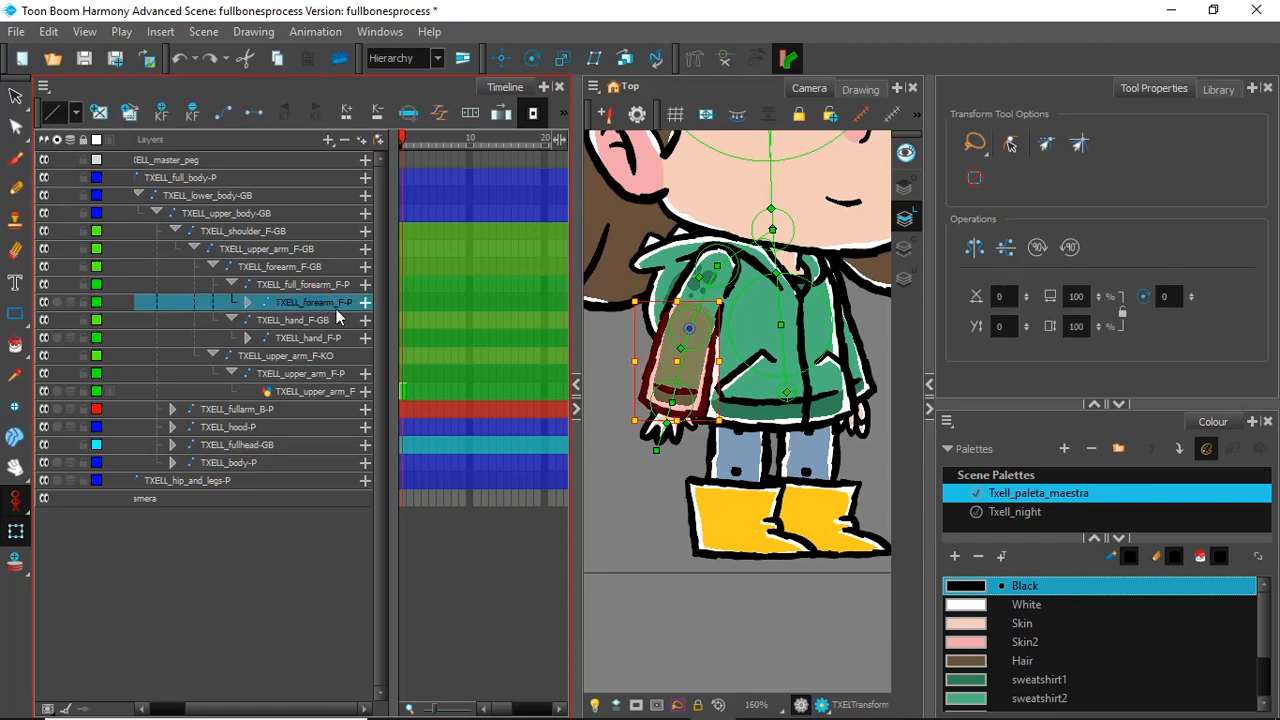
{"action": "left_click", "coordinate": [328, 139]}
{"action": "left_click", "coordinate": [383, 257]}
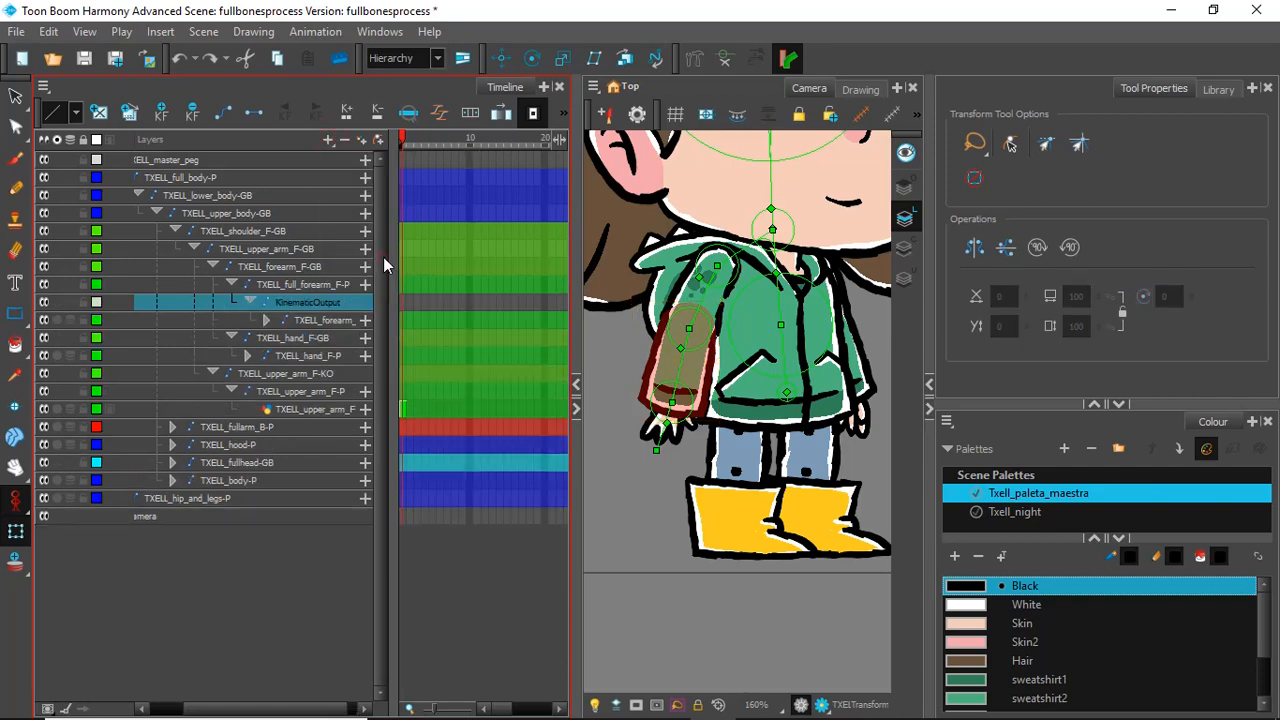
Step: Rename the Kinematic Output above the front forearm peg as TXELL_forearm_F-KO, reusing the copied name
{"action": "double_click", "coordinate": [309, 302]}
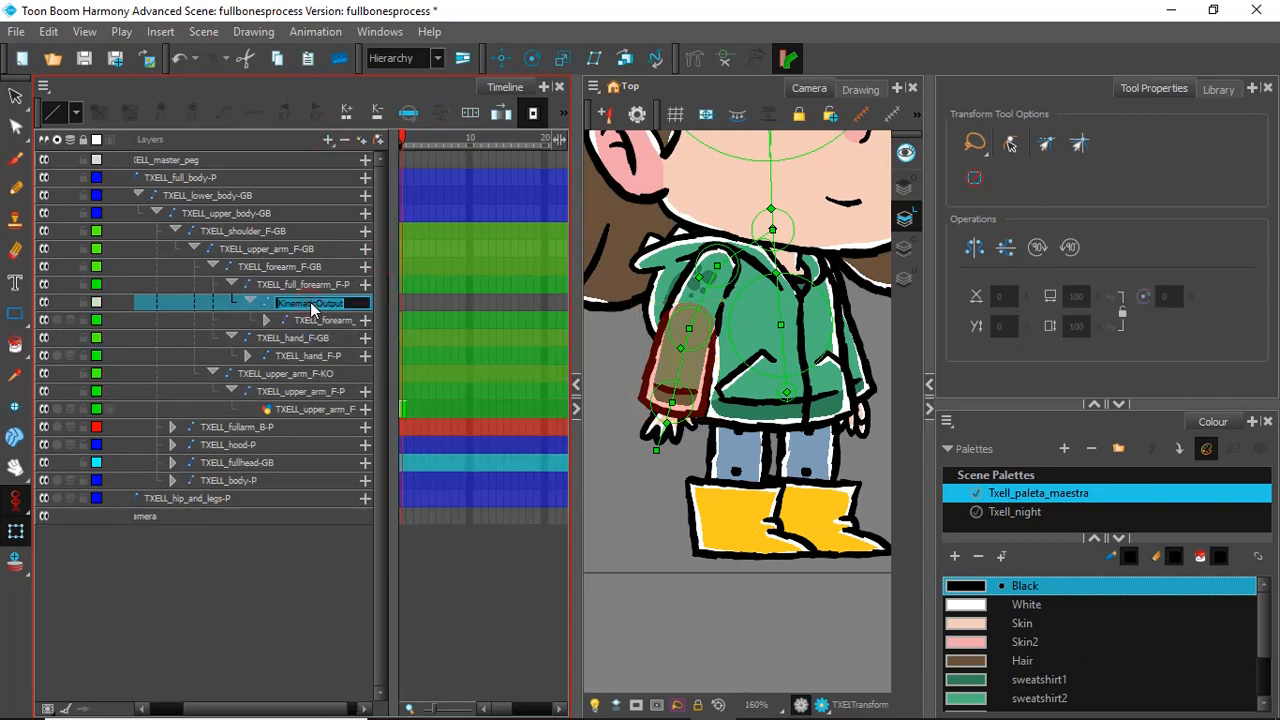
{"action": "key", "text": "ctrl+v"}
{"action": "left_click", "coordinate": [321, 532]}
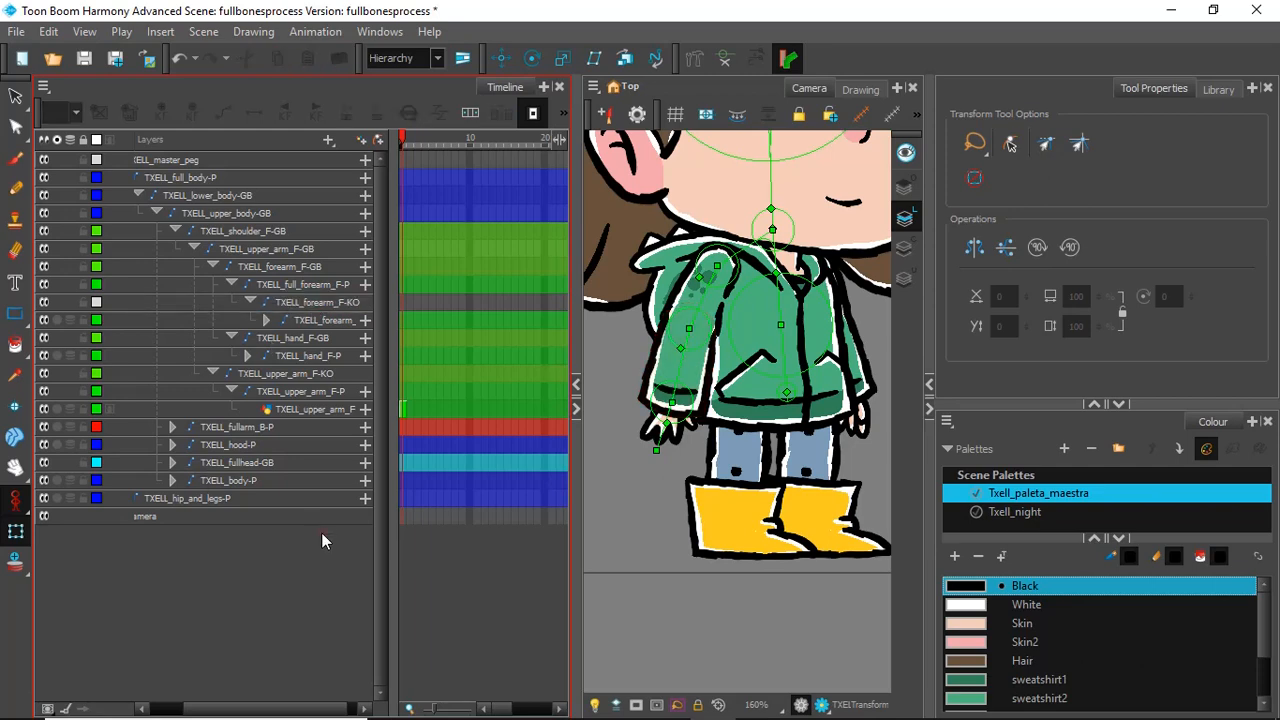
Step: Test-bend the front forearm across the body, swing it back down beside the torso, and clear the bone selection
{"action": "left_click_drag", "start_coordinate": [691, 308], "coordinate": [808, 368]}
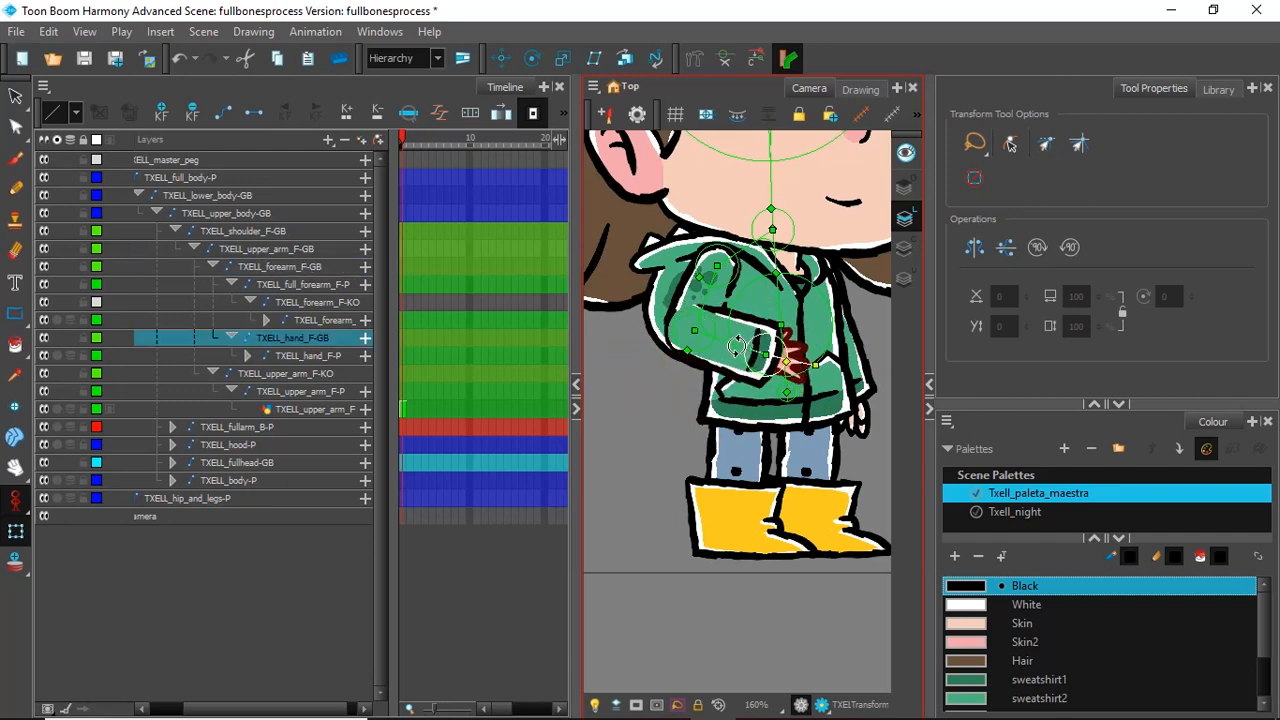
{"action": "left_click_drag", "start_coordinate": [738, 346], "coordinate": [687, 380]}
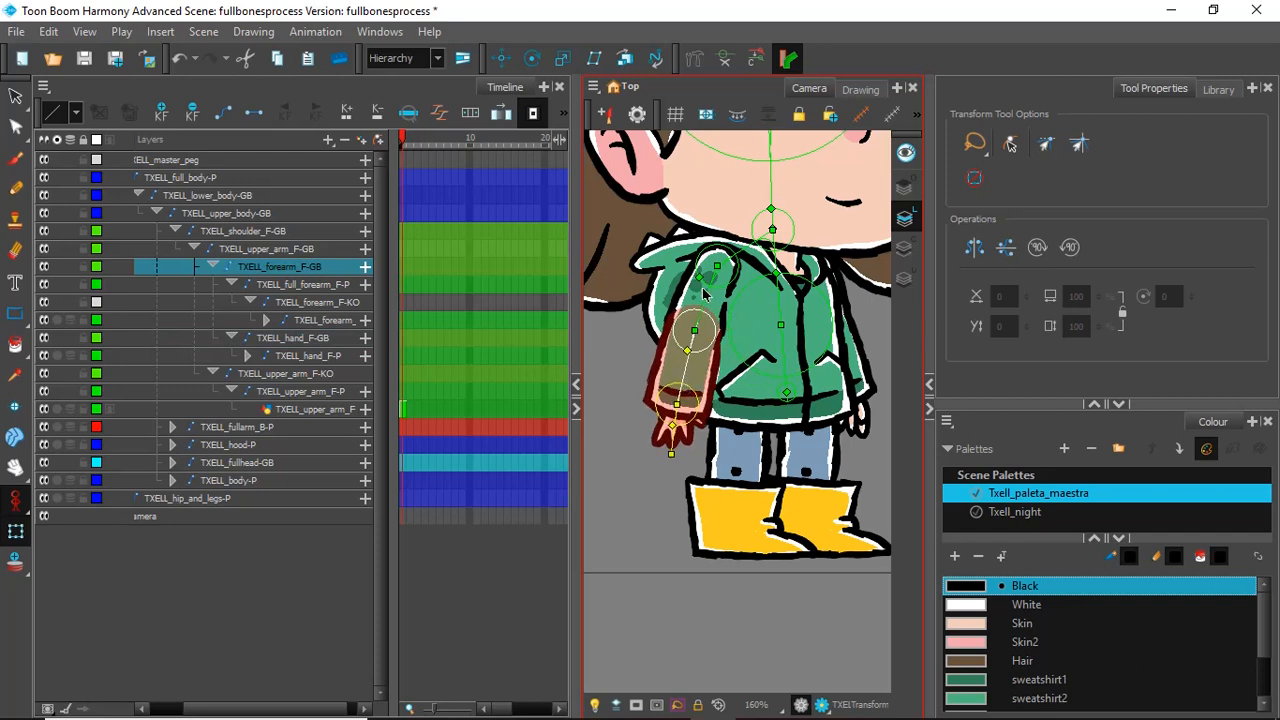
{"action": "left_click_drag", "start_coordinate": [703, 295], "coordinate": [703, 301]}
{"action": "scroll", "coordinate": [792, 311], "scroll_direction": "down", "scroll_amount": 6}
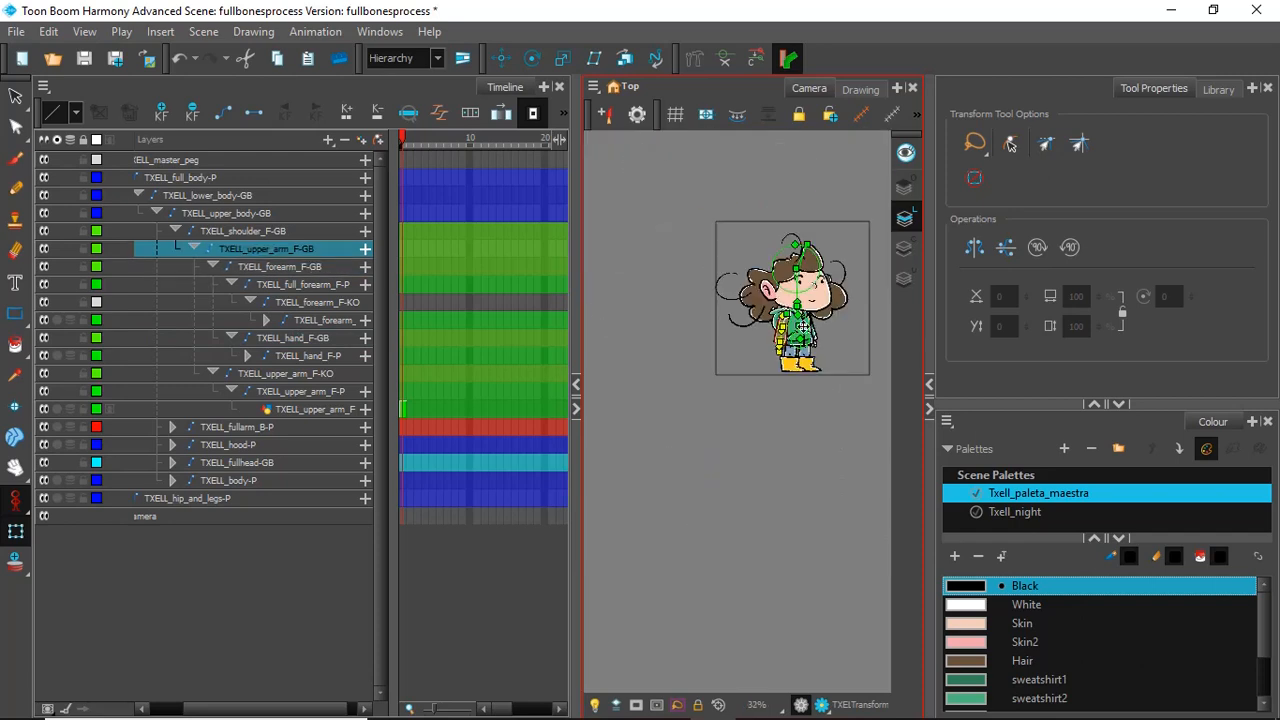
{"action": "scroll", "coordinate": [792, 311], "scroll_direction": "up", "scroll_amount": 3}
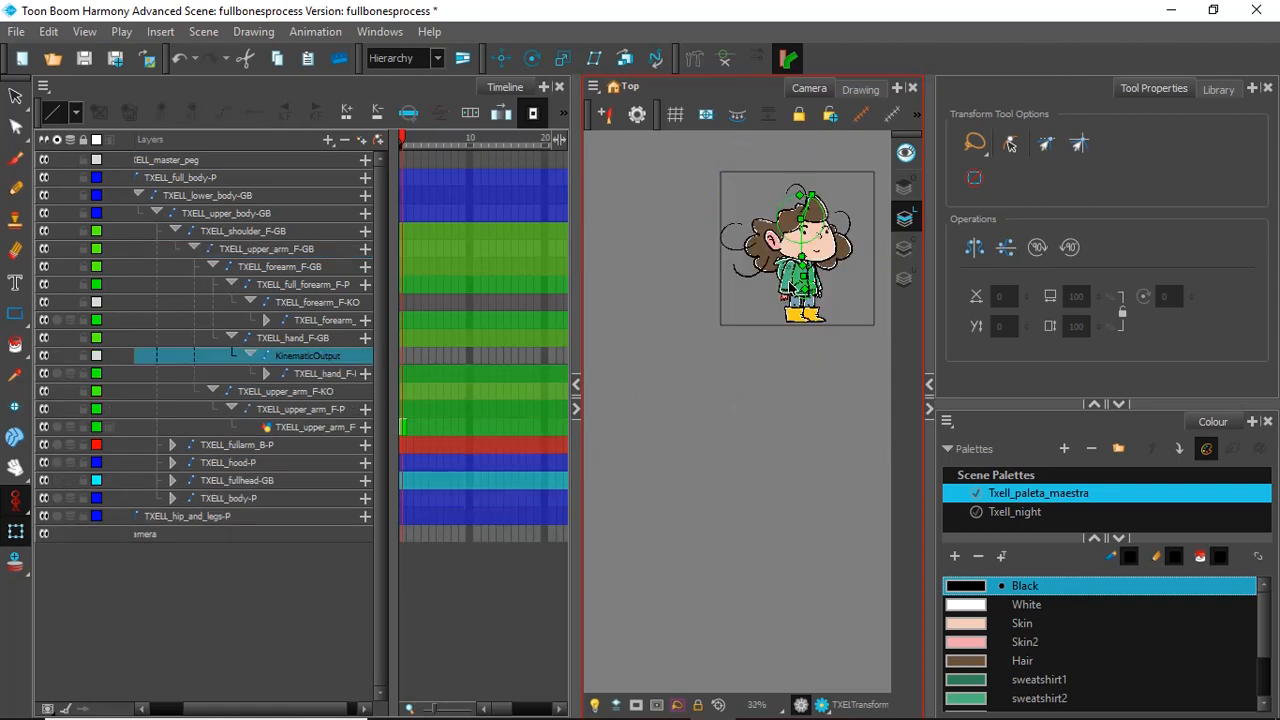
{"action": "key", "text": "Delete"}
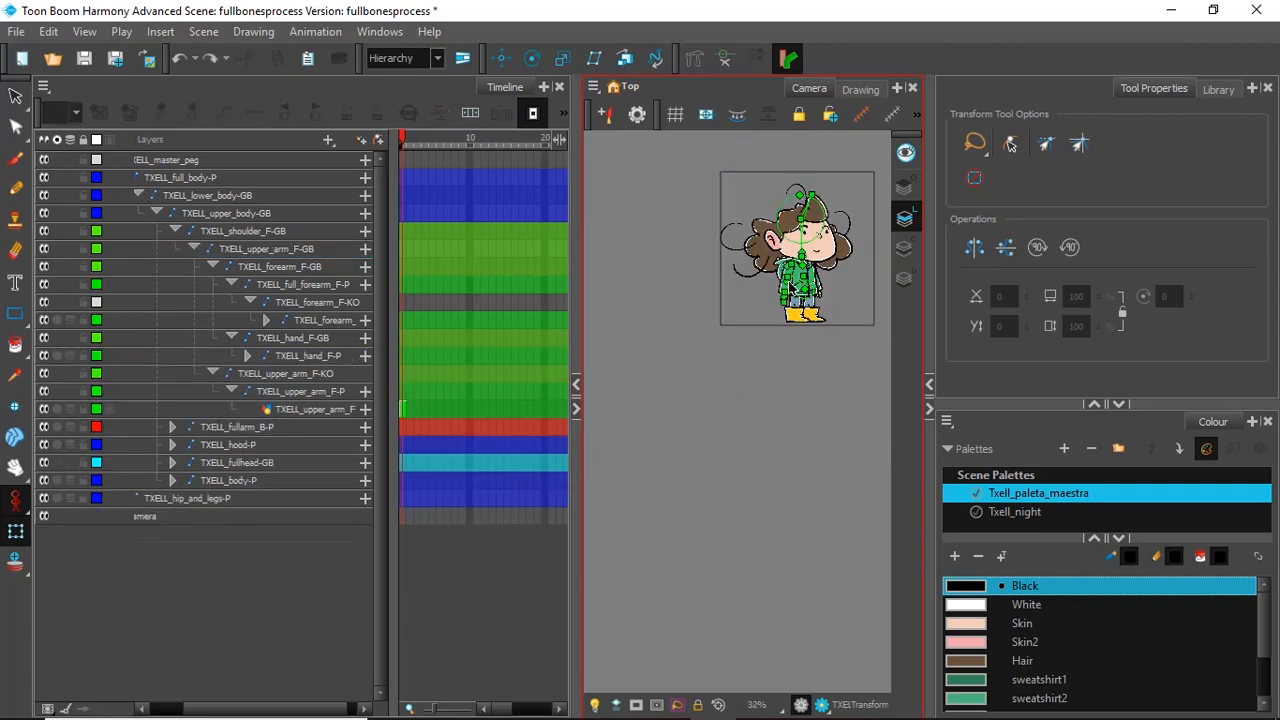
Step: Test-rotate the TXELL_hand_F-GB bone in the camera view and undo the rotation
{"action": "scroll", "coordinate": [757, 274], "scroll_direction": "up", "scroll_amount": 3}
{"action": "scroll", "coordinate": [852, 259], "scroll_direction": "up", "scroll_amount": 4}
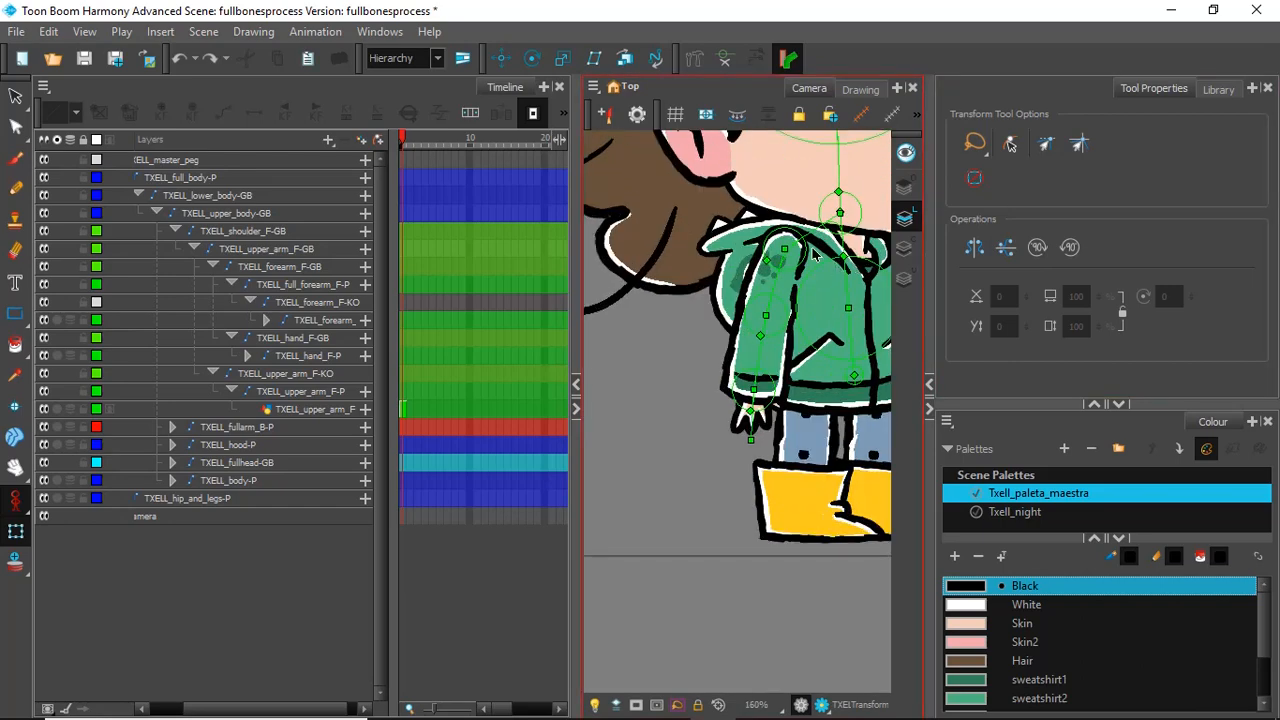
{"action": "left_click", "coordinate": [750, 422]}
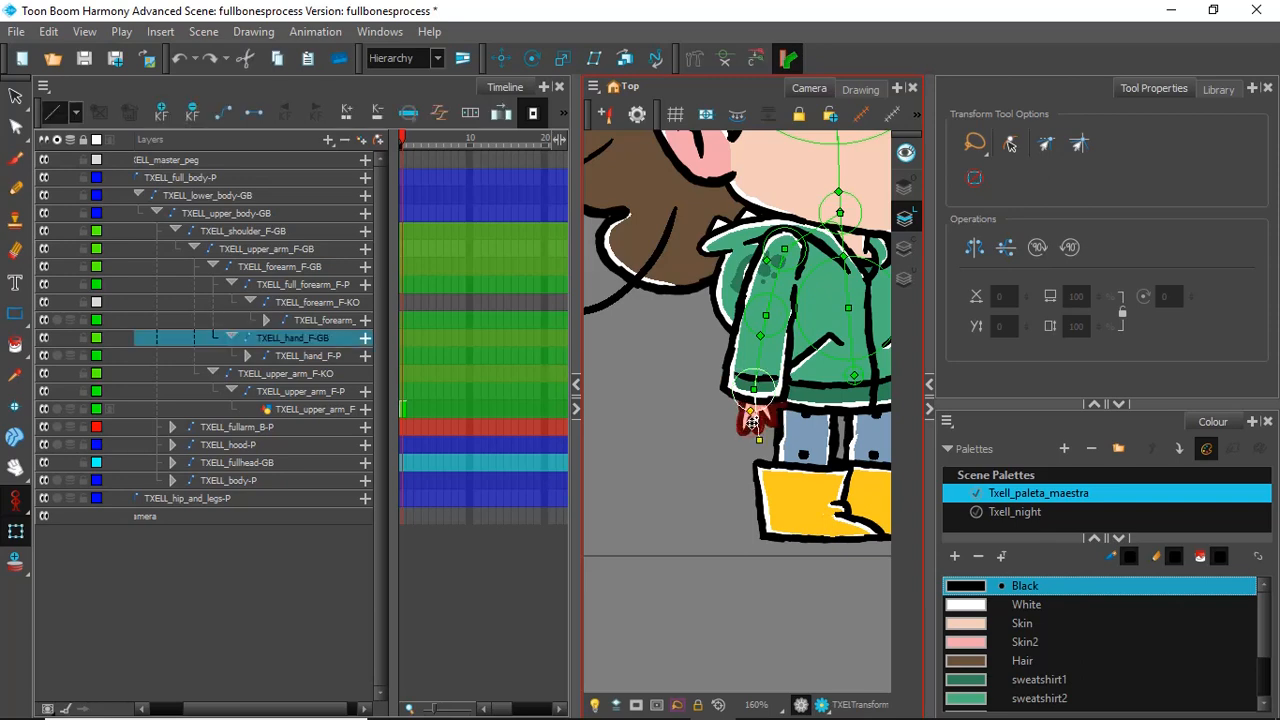
{"action": "key", "text": "ctrl+z"}
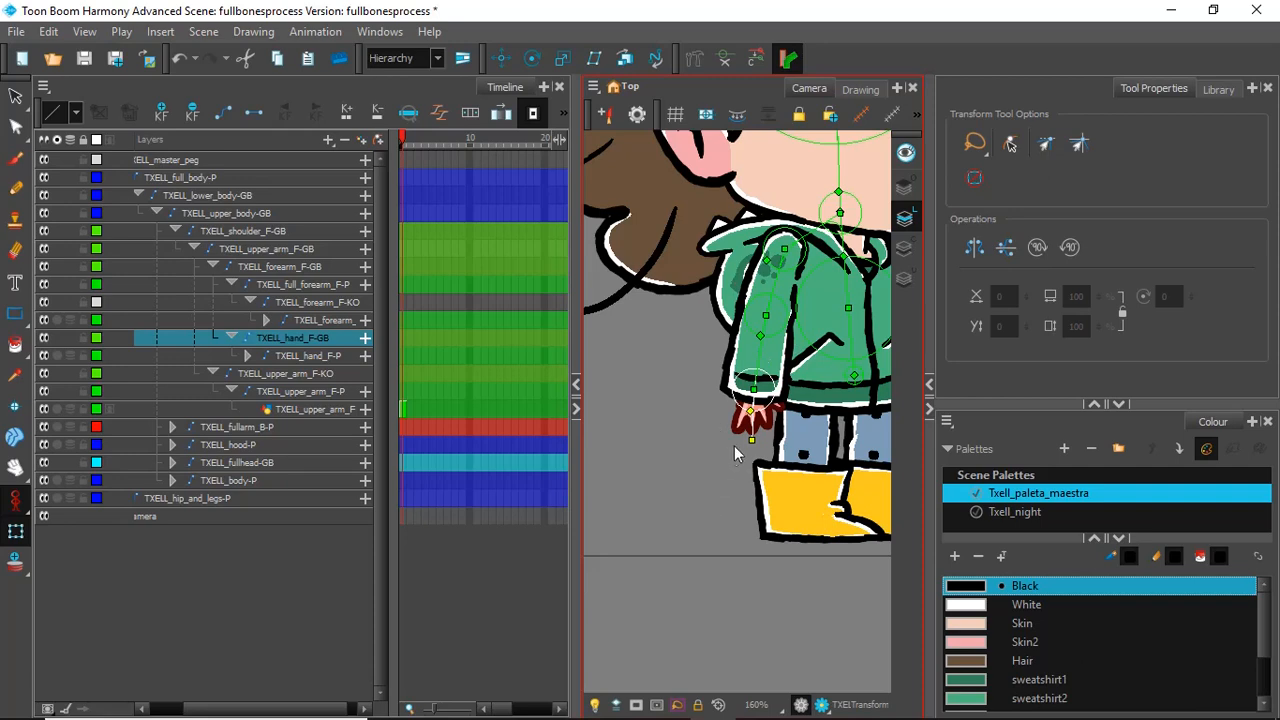
Step: Add a Kinematic Output between the TXELL_hand_F-GB bone and the front hand peg
{"action": "left_click", "coordinate": [288, 342]}
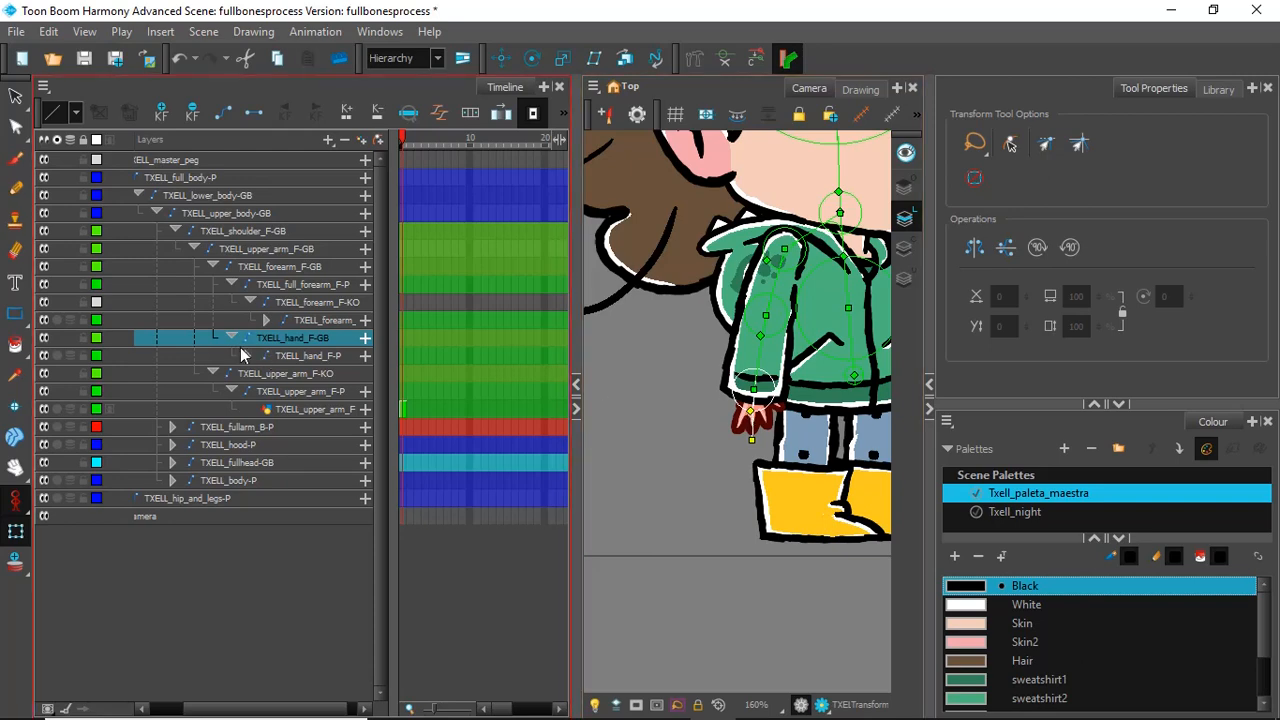
{"action": "left_click", "coordinate": [300, 355]}
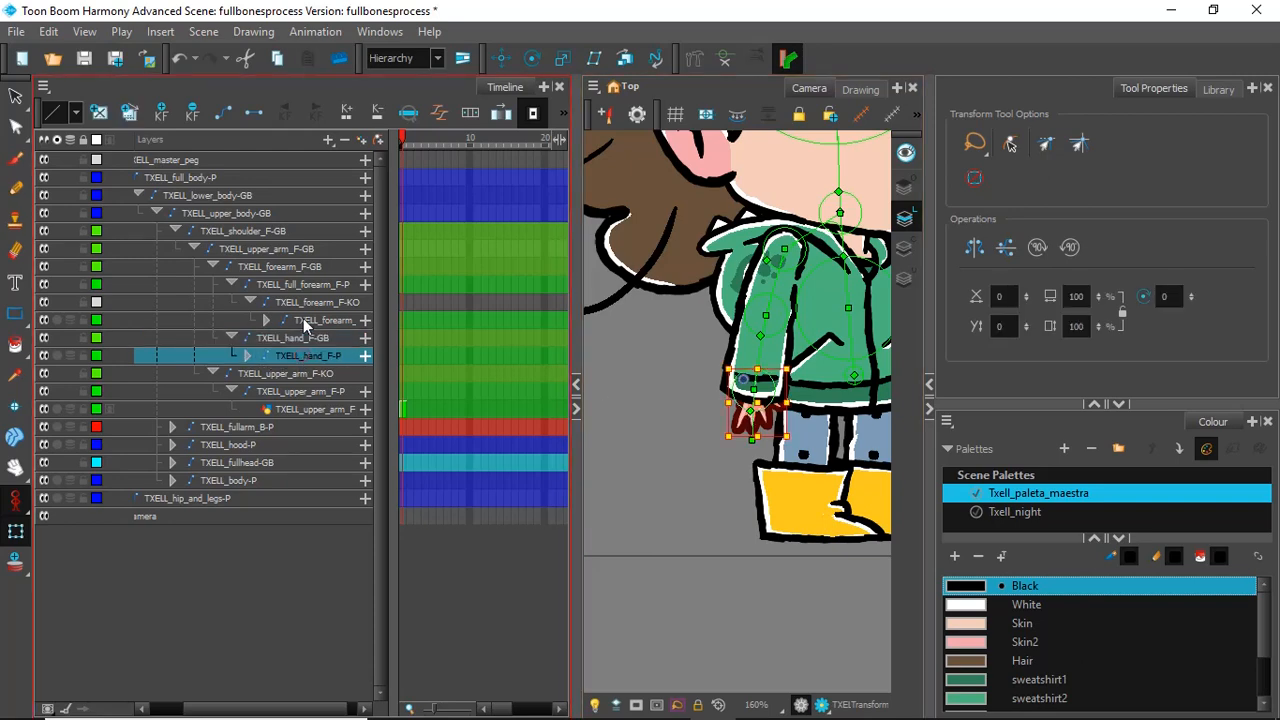
{"action": "left_click", "coordinate": [326, 141]}
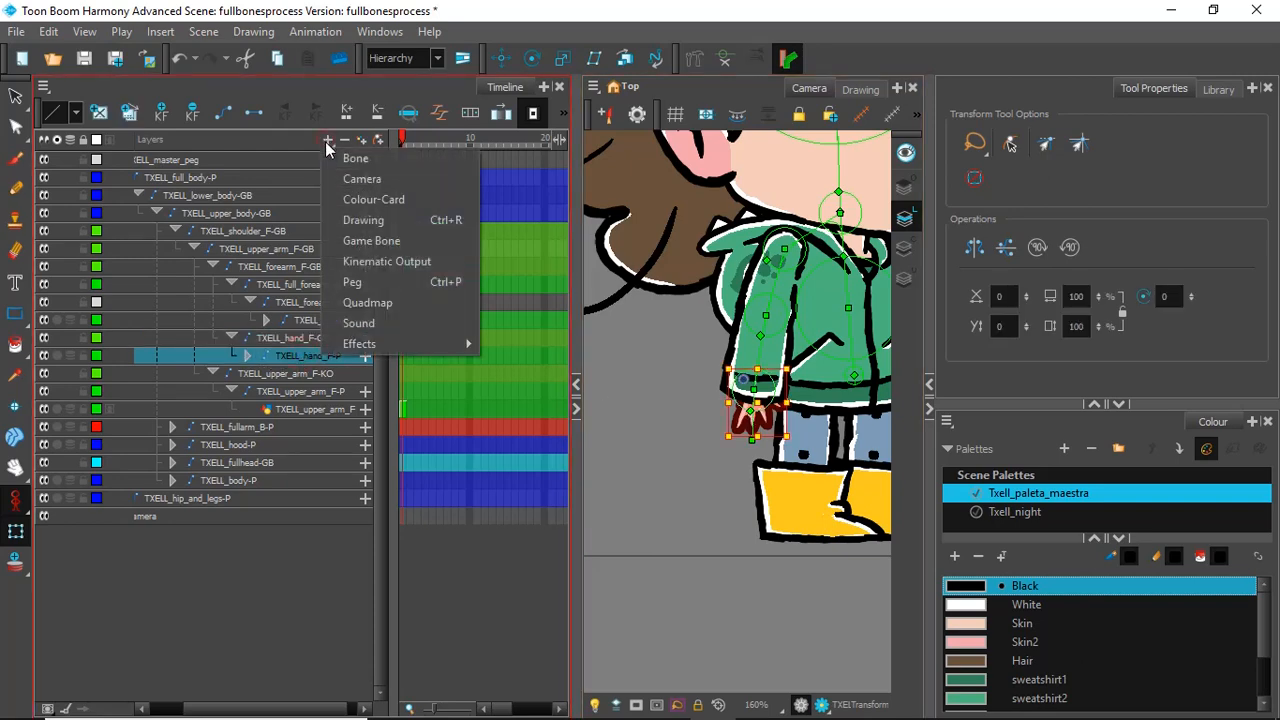
{"action": "left_click", "coordinate": [340, 263]}
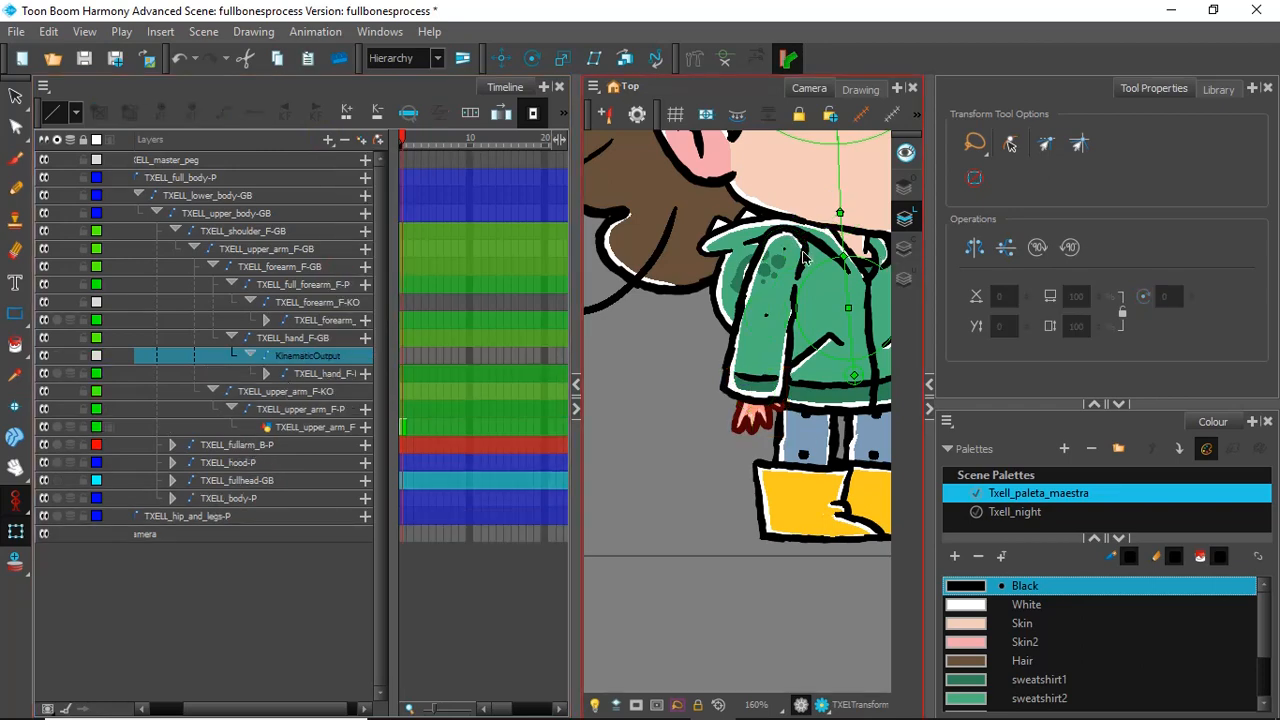
{"action": "scroll", "coordinate": [803, 258], "scroll_direction": "down", "scroll_amount": 5}
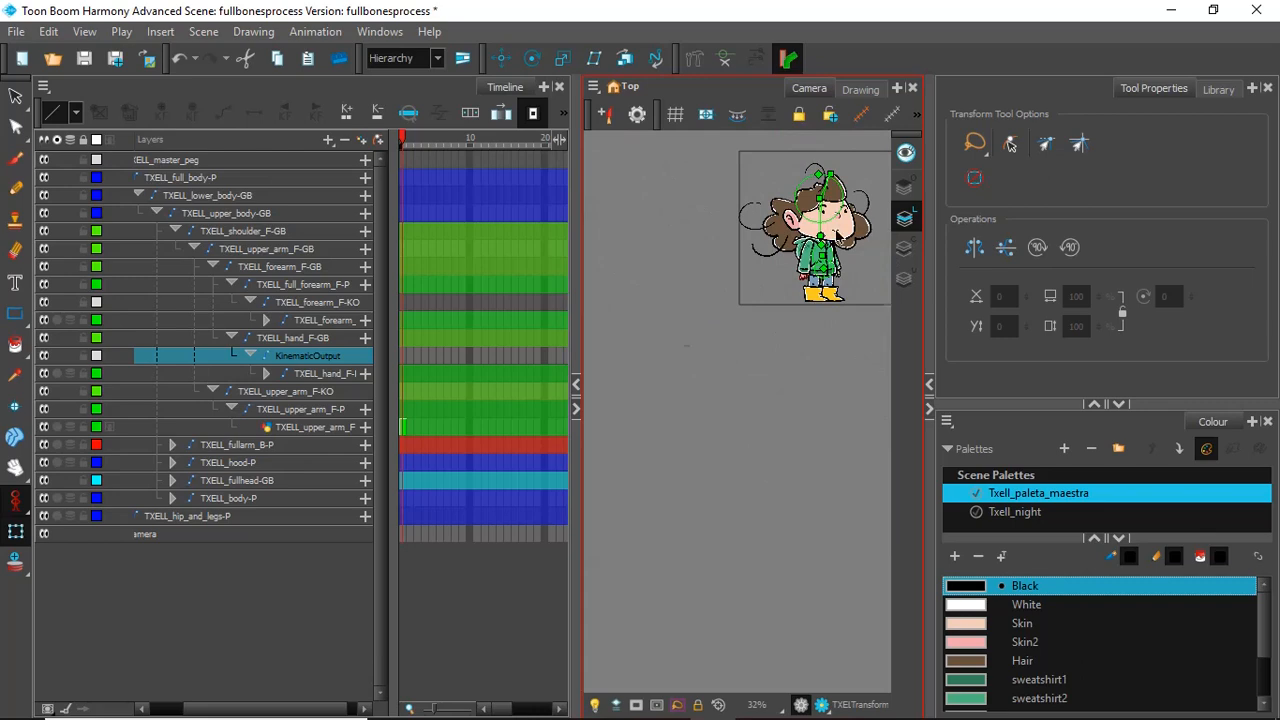
{"action": "scroll", "coordinate": [837, 233], "scroll_direction": "up", "scroll_amount": 3}
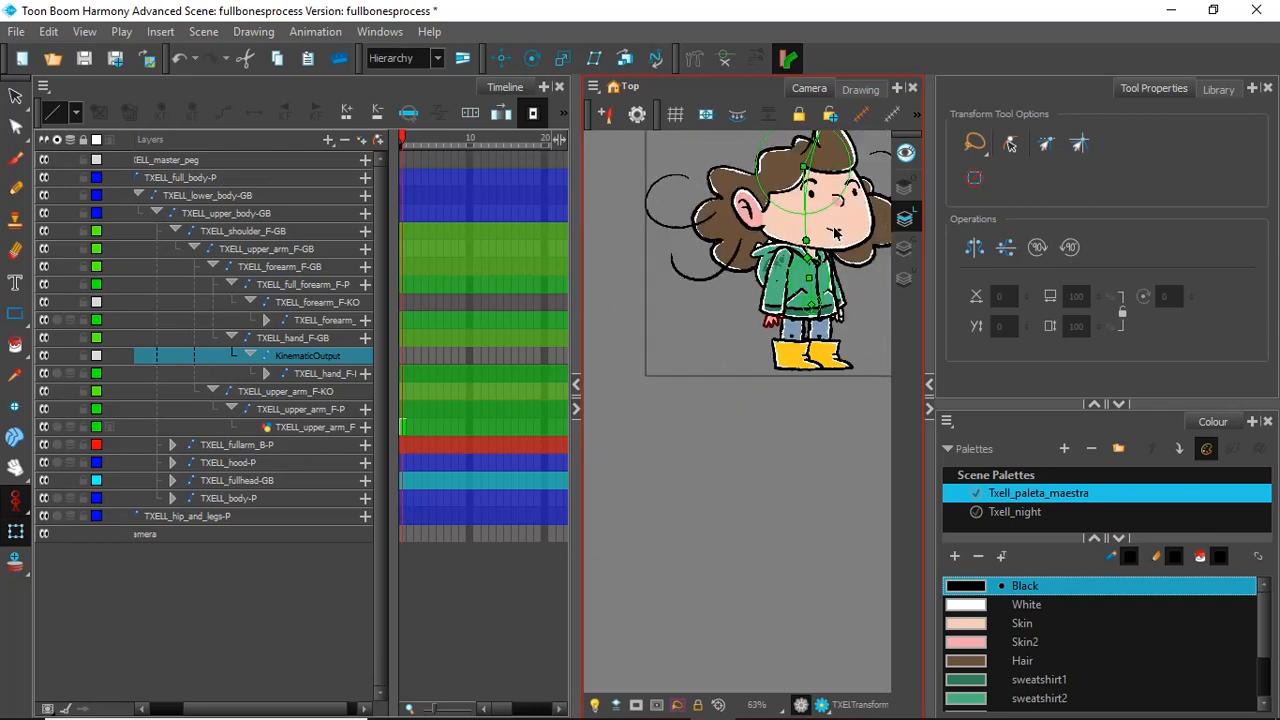
{"action": "scroll", "coordinate": [837, 236], "scroll_direction": "down", "scroll_amount": 3}
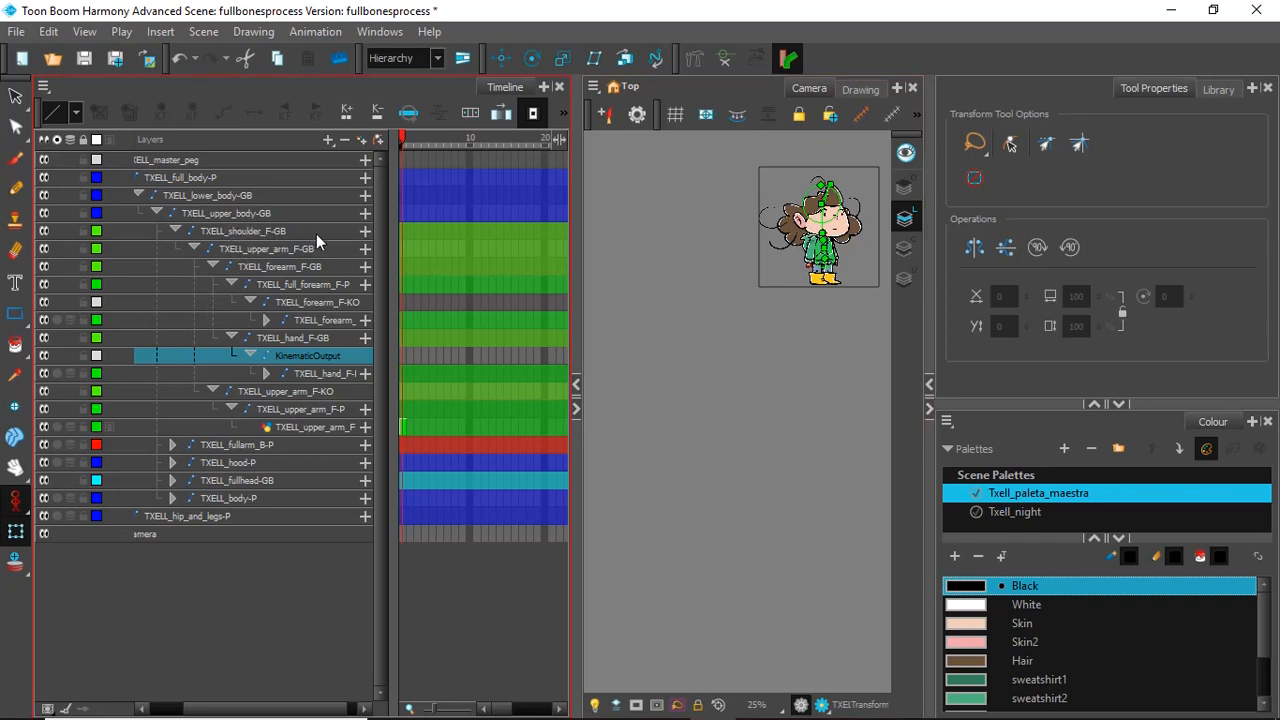
{"action": "scroll", "coordinate": [822, 242], "scroll_direction": "up", "scroll_amount": 5}
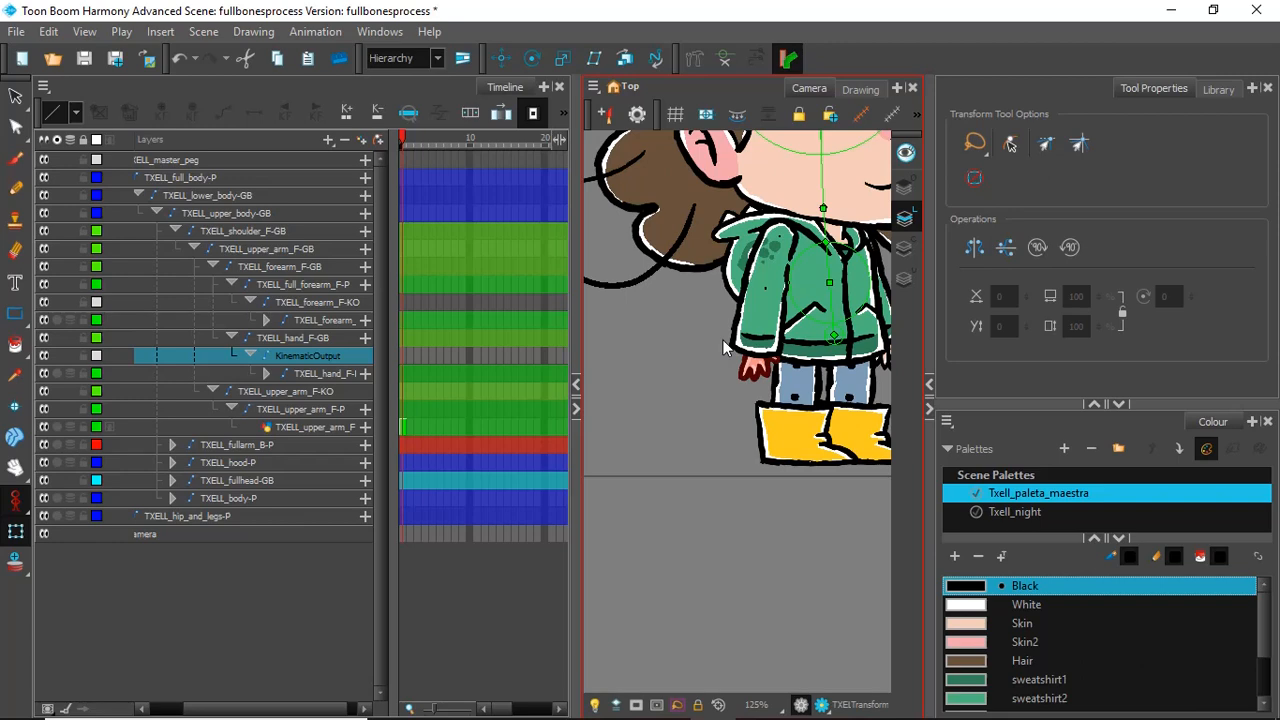
{"action": "left_click", "coordinate": [15, 96]}
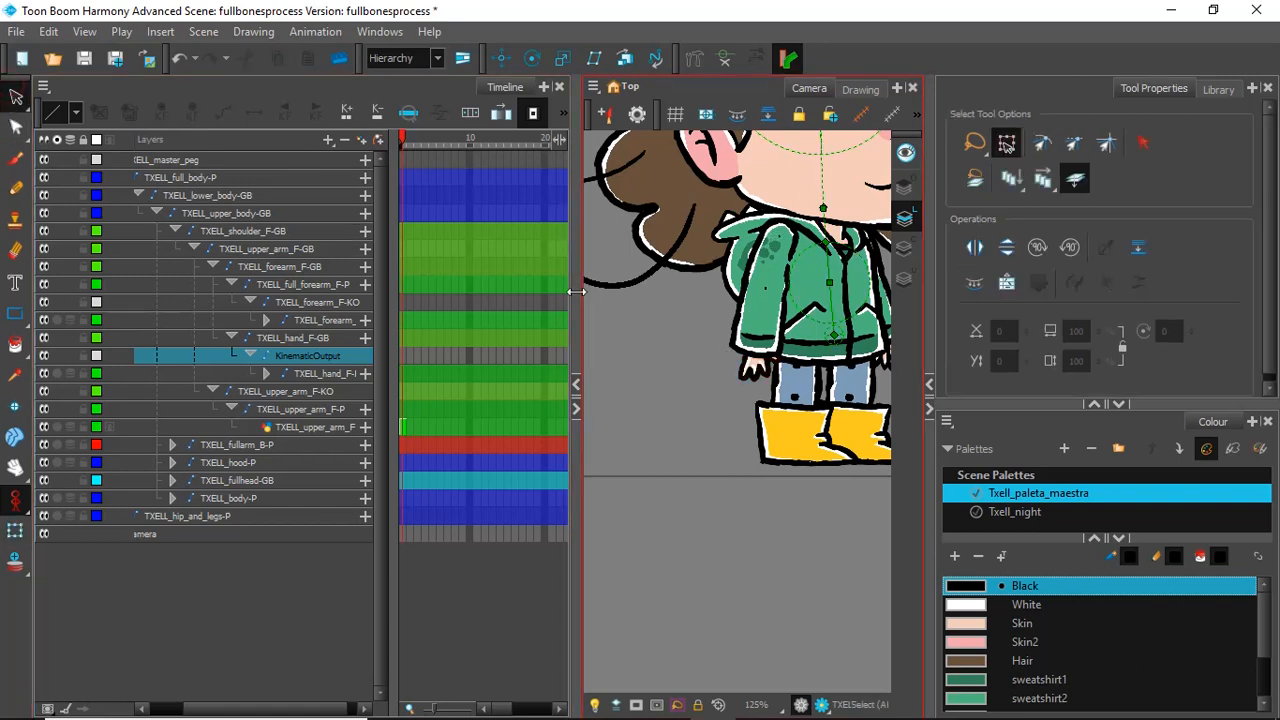
{"action": "mouse_move", "coordinate": [654, 447]}
{"action": "left_mouse_down"}
{"action": "mouse_move", "coordinate": [899, 169]}
{"action": "mouse_move", "coordinate": [922, 446]}
{"action": "mouse_move", "coordinate": [788, 488]}
{"action": "left_mouse_up"}
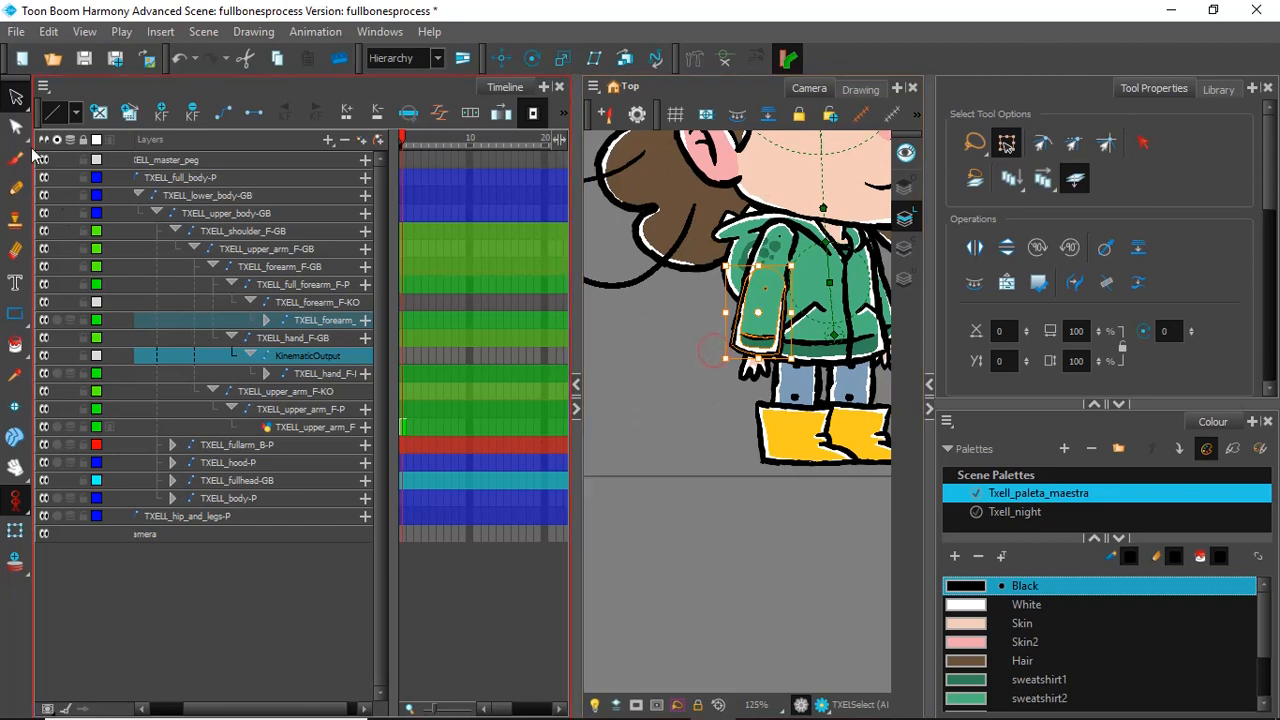
{"action": "left_click", "coordinate": [15, 530]}
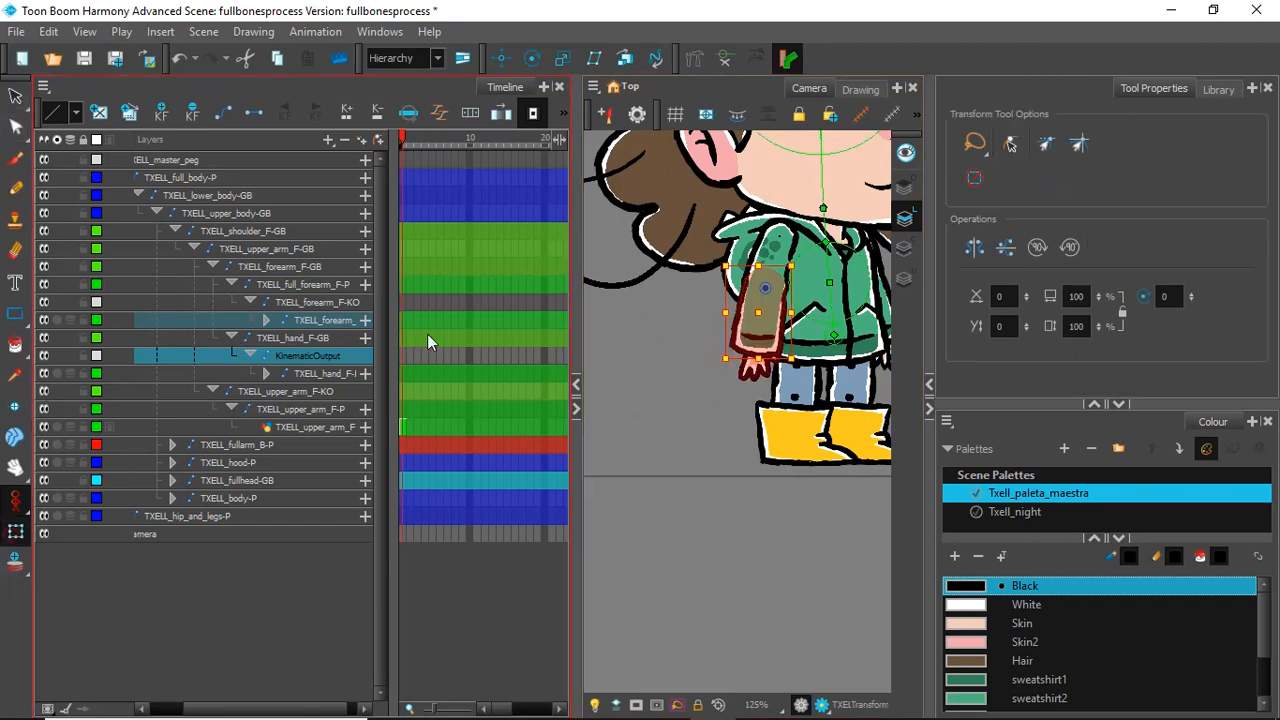
{"action": "left_click", "coordinate": [663, 354]}
Step: Select the whole character in the camera view with the Transform tool's lasso selection to check its controls
{"action": "left_click", "coordinate": [985, 150]}
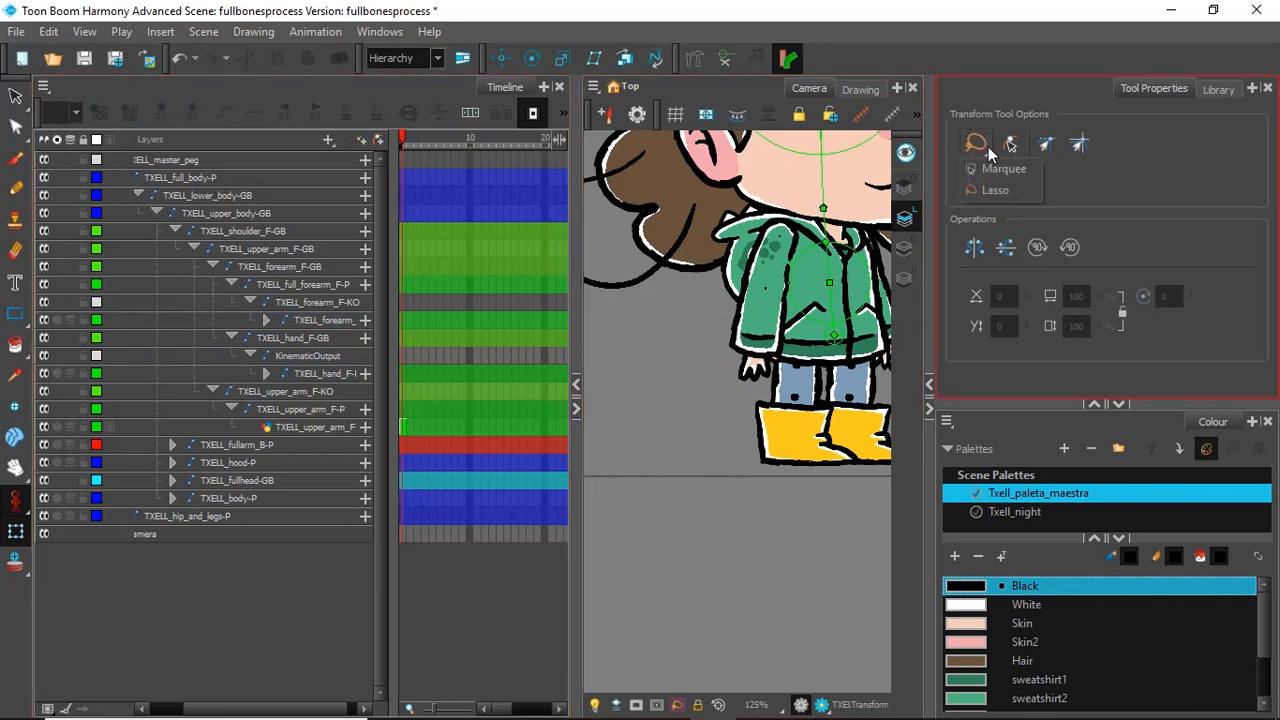
{"action": "mouse_move", "coordinate": [762, 420]}
{"action": "left_mouse_down"}
{"action": "mouse_move", "coordinate": [686, 449]}
{"action": "mouse_move", "coordinate": [702, 133]}
{"action": "mouse_move", "coordinate": [763, 566]}
{"action": "mouse_move", "coordinate": [736, 564]}
{"action": "left_mouse_up"}
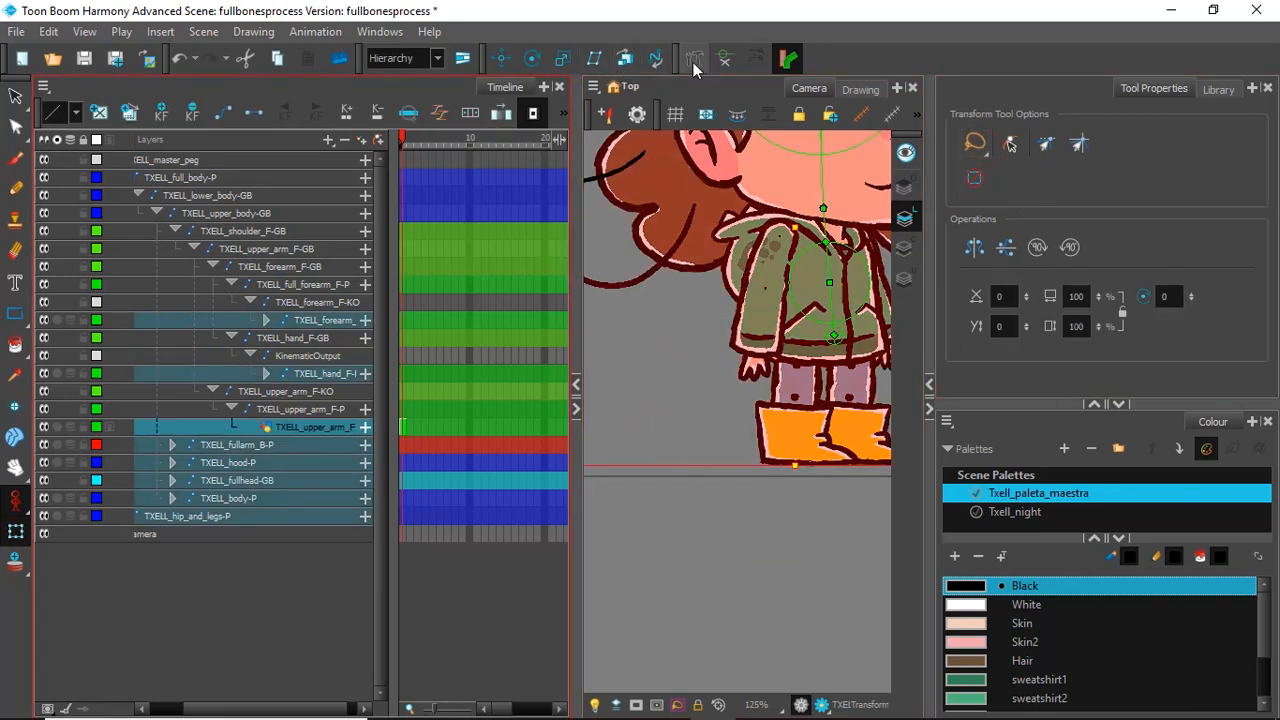
{"action": "left_click", "coordinate": [723, 62]}
{"action": "scroll", "coordinate": [802, 213], "scroll_direction": "down", "scroll_amount": 4}
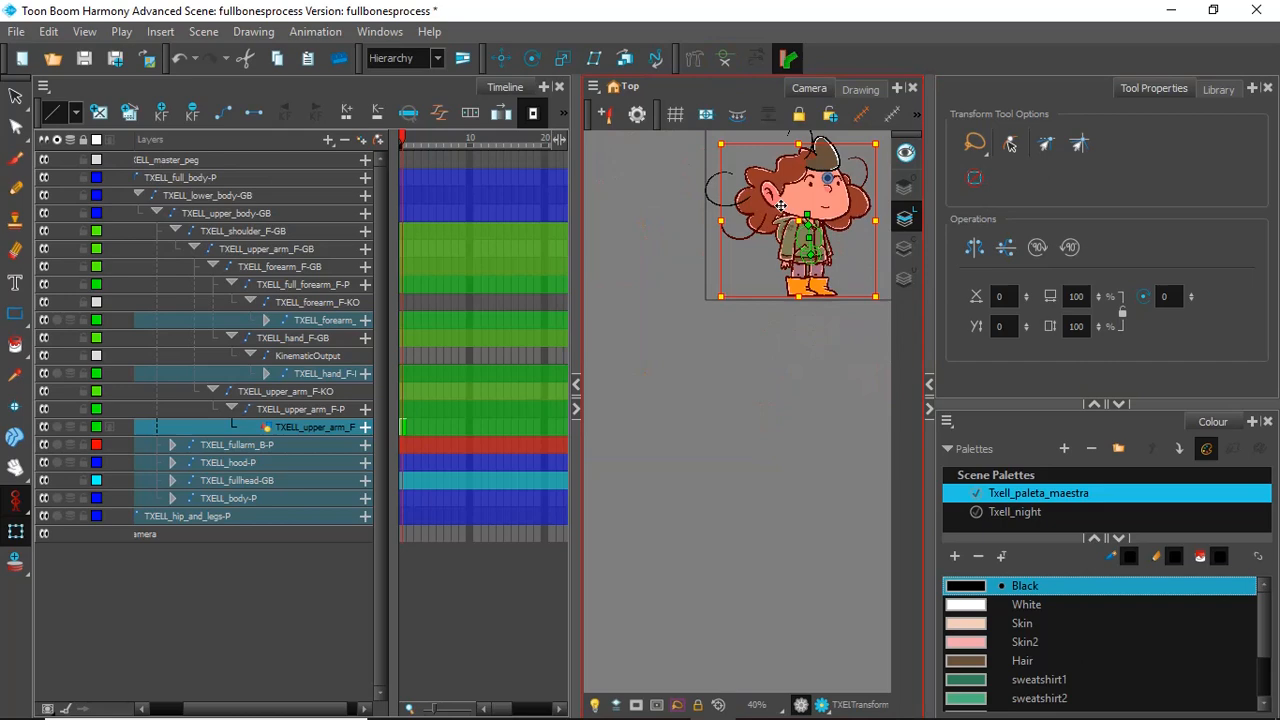
{"action": "scroll", "coordinate": [774, 257], "scroll_direction": "up", "scroll_amount": 5}
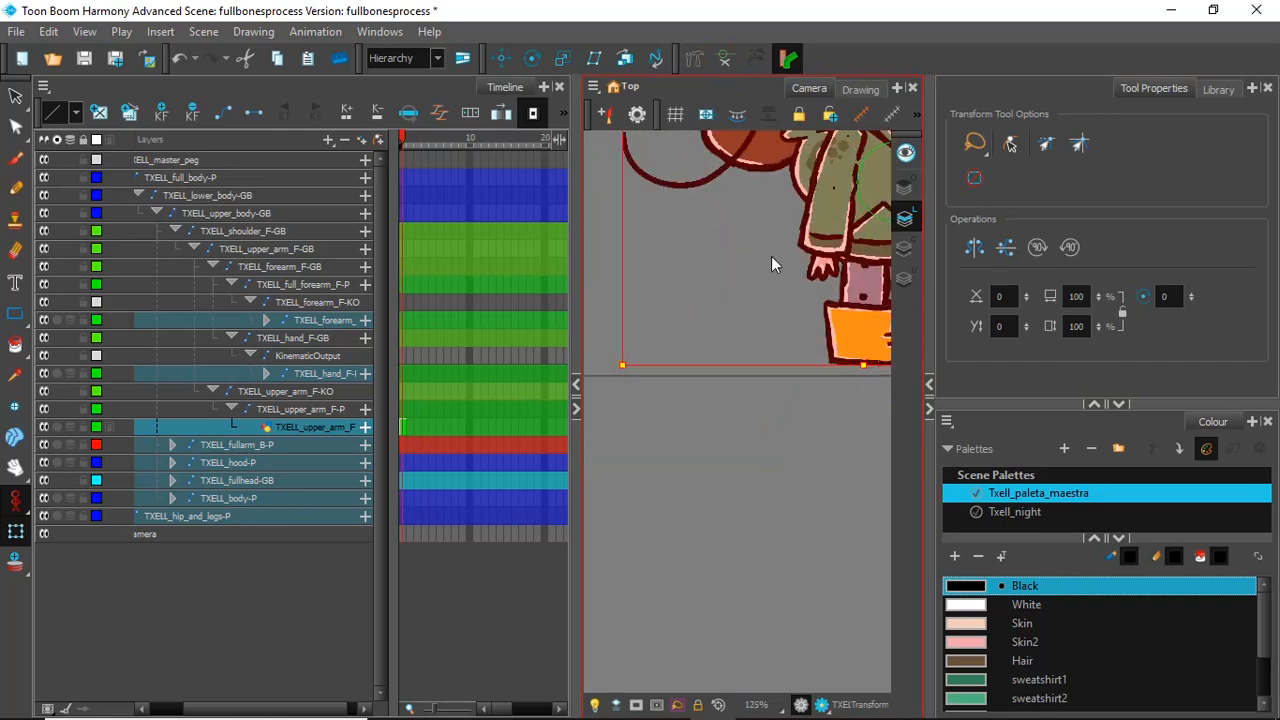
{"action": "scroll", "coordinate": [844, 244], "scroll_direction": "down", "scroll_amount": 5}
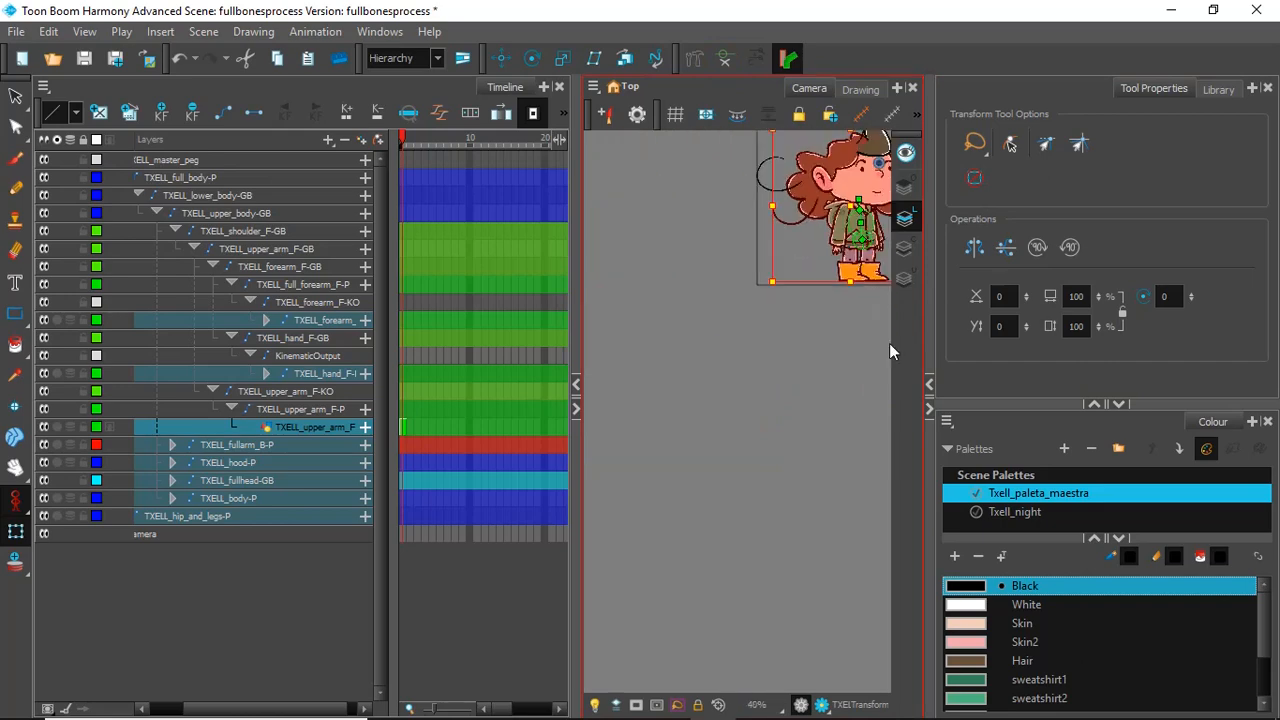
{"action": "scroll", "coordinate": [868, 243], "scroll_direction": "down", "scroll_amount": 5}
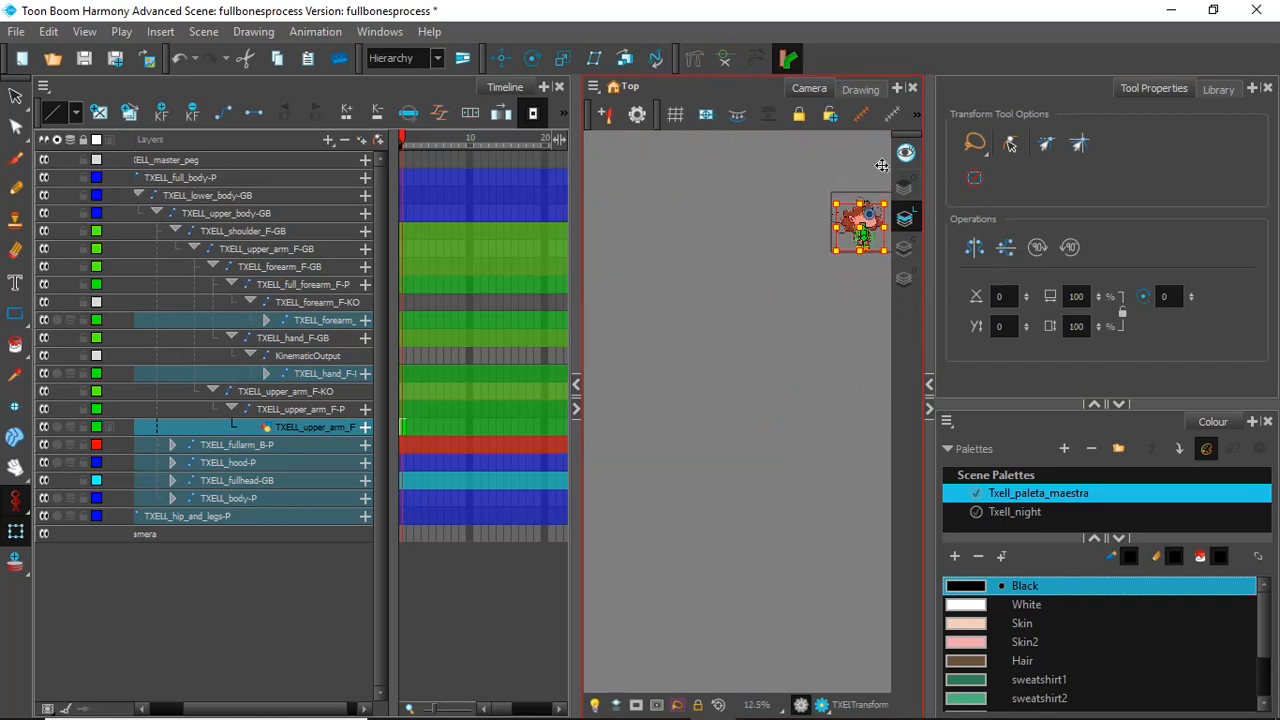
{"action": "scroll", "coordinate": [887, 232], "scroll_direction": "up", "scroll_amount": 6}
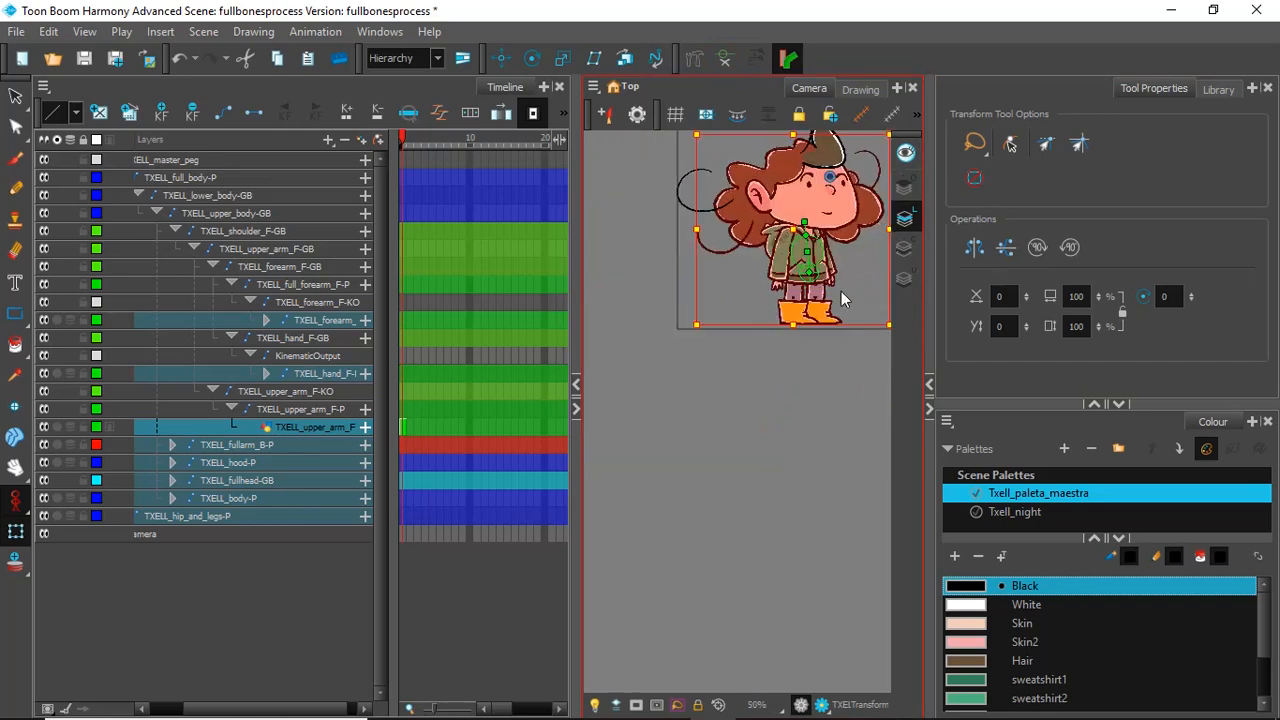
Step: Clear the selection, lasso the whole character again and examine the front hand where it meets the sleeve
{"action": "left_click", "coordinate": [798, 344]}
{"action": "mouse_move", "coordinate": [820, 361]}
{"action": "left_mouse_down"}
{"action": "mouse_move", "coordinate": [635, 246]}
{"action": "mouse_move", "coordinate": [695, 38]}
{"action": "left_mouse_up"}
{"action": "mouse_move", "coordinate": [1018, 460]}
{"action": "left_mouse_down"}
{"action": "mouse_move", "coordinate": [970, 479]}
{"action": "mouse_move", "coordinate": [876, 360]}
{"action": "left_mouse_up"}
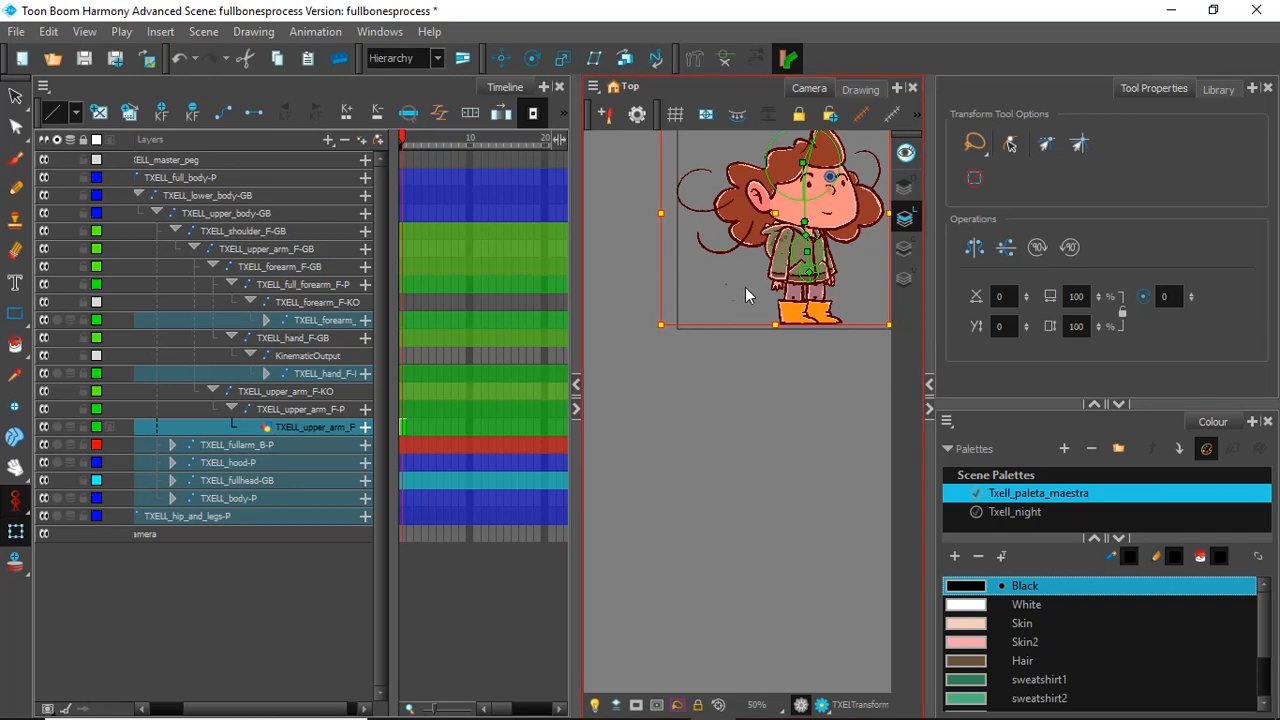
{"action": "scroll", "coordinate": [760, 268], "scroll_direction": "up", "scroll_amount": 8}
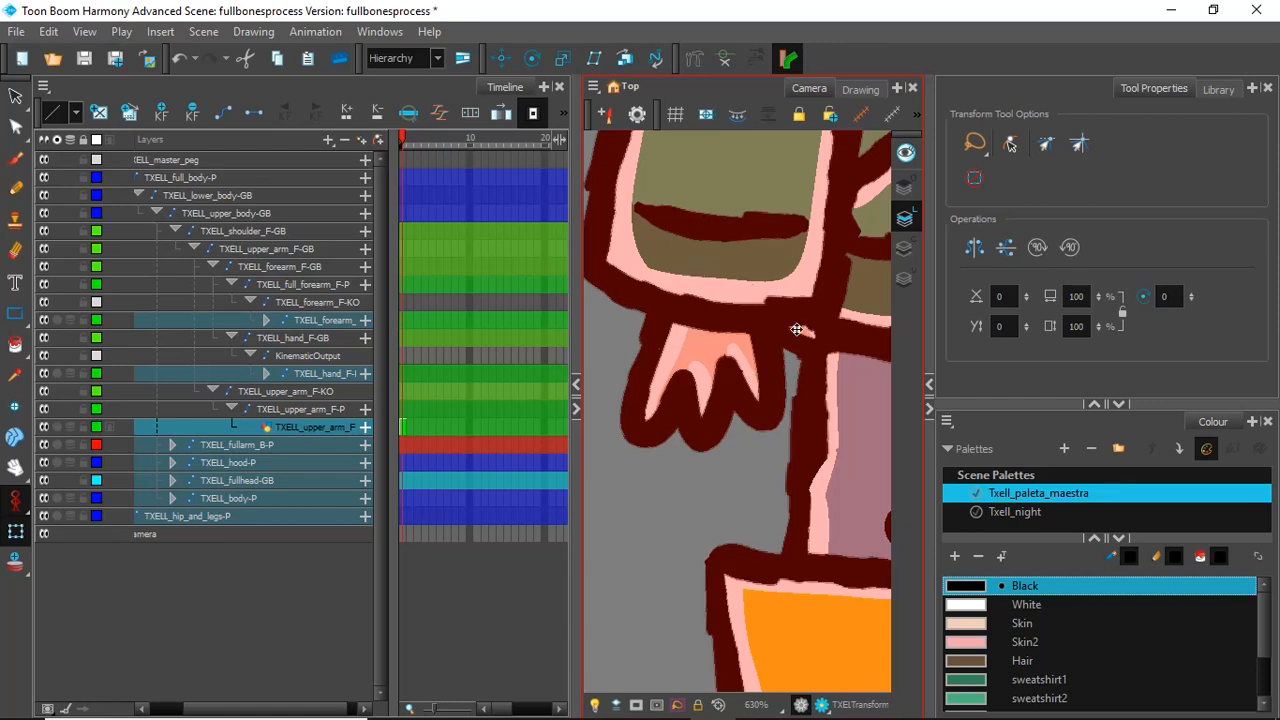
Step: Clear the current layer selection in the timeline
{"action": "scroll", "coordinate": [797, 330], "scroll_direction": "down", "scroll_amount": 7}
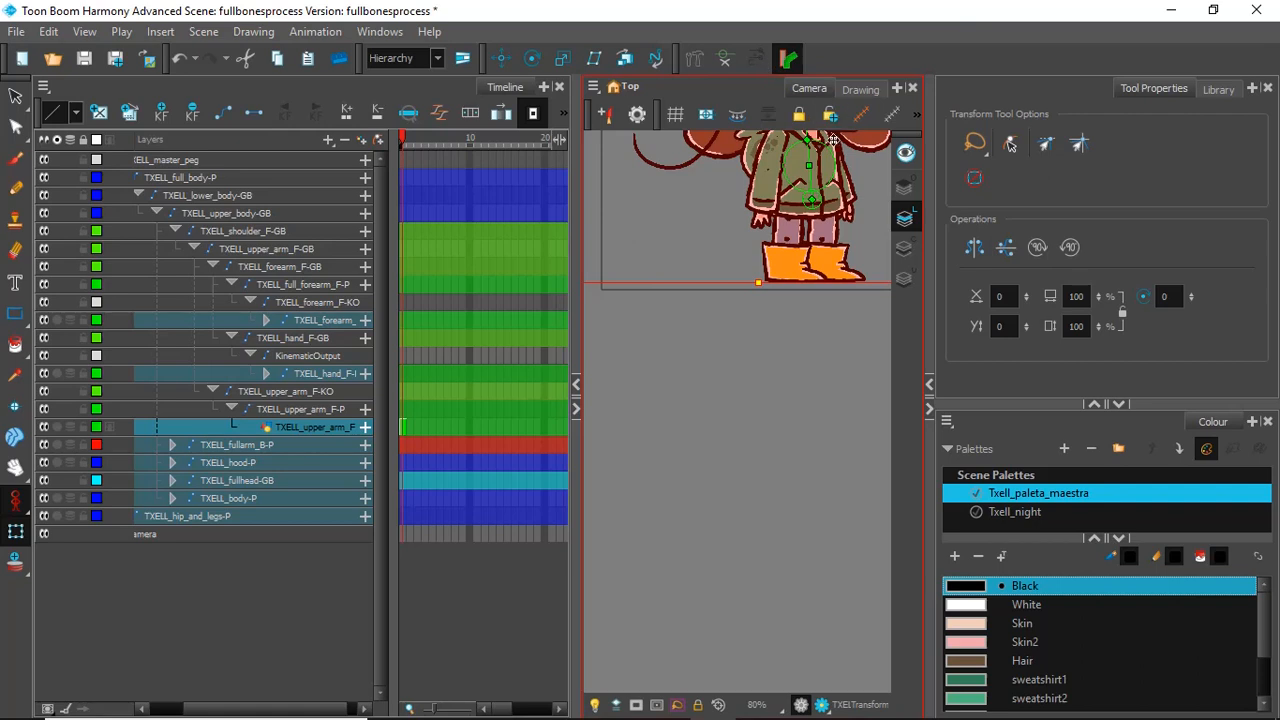
{"action": "scroll", "coordinate": [832, 139], "scroll_direction": "up", "scroll_amount": 2}
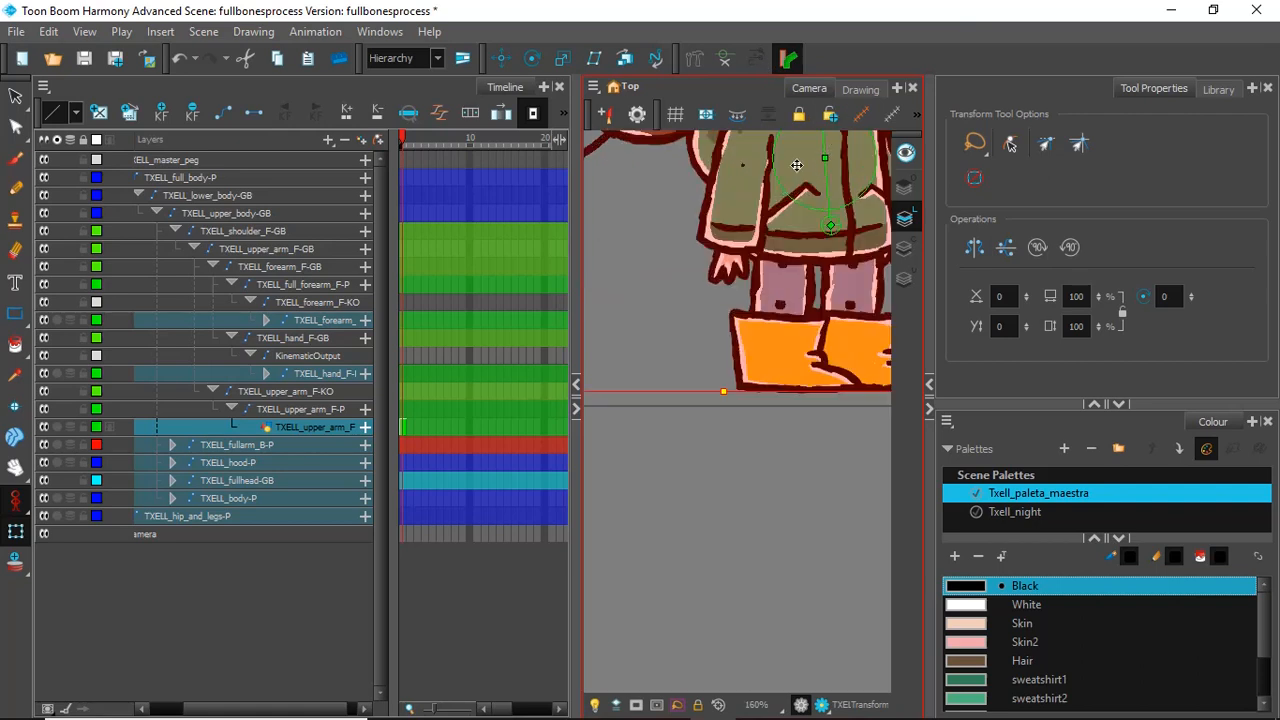
{"action": "scroll", "coordinate": [826, 156], "scroll_direction": "down", "scroll_amount": 3}
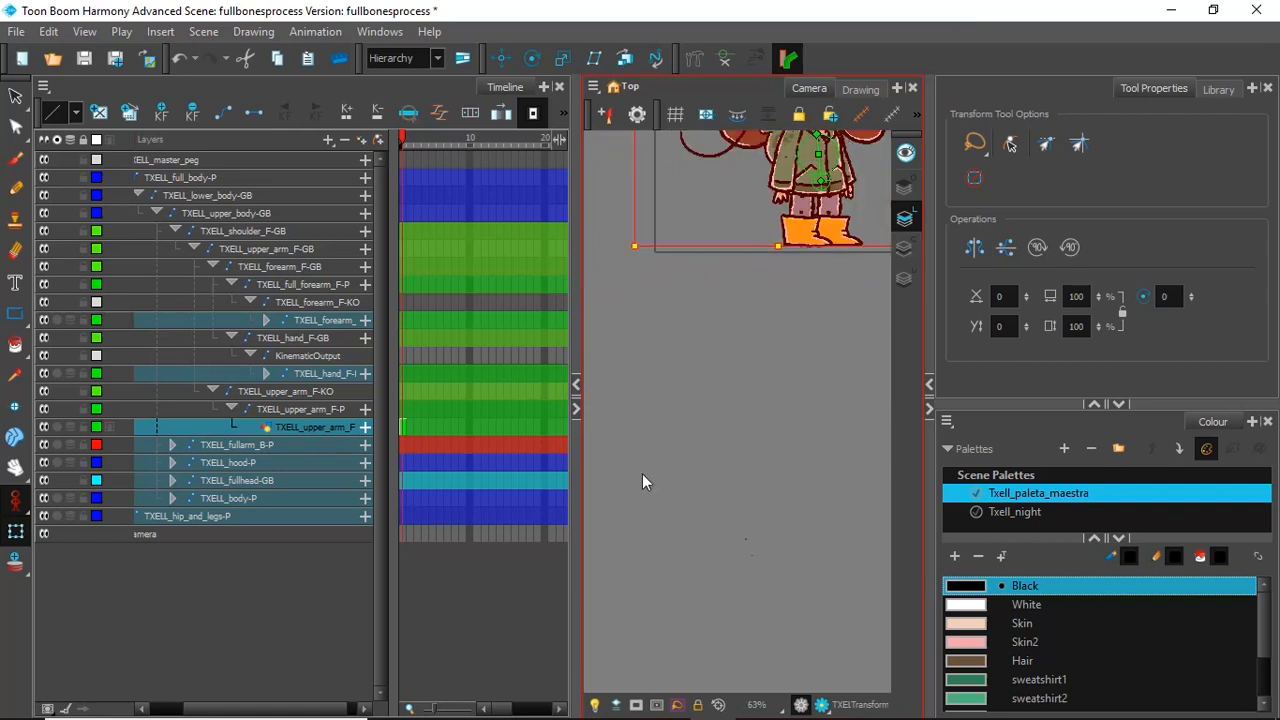
{"action": "scroll", "coordinate": [820, 242], "scroll_direction": "up", "scroll_amount": 5}
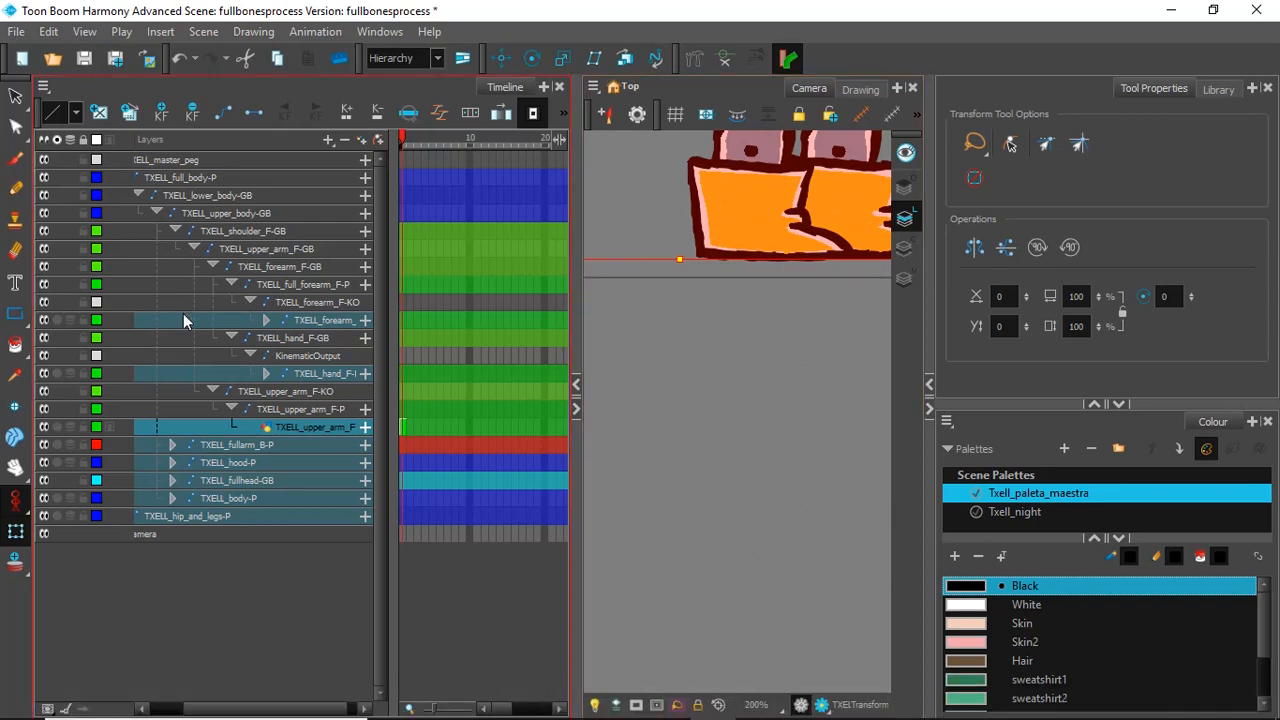
{"action": "left_click", "coordinate": [16, 466]}
{"action": "left_click_drag", "start_coordinate": [834, 366], "coordinate": [825, 629]}
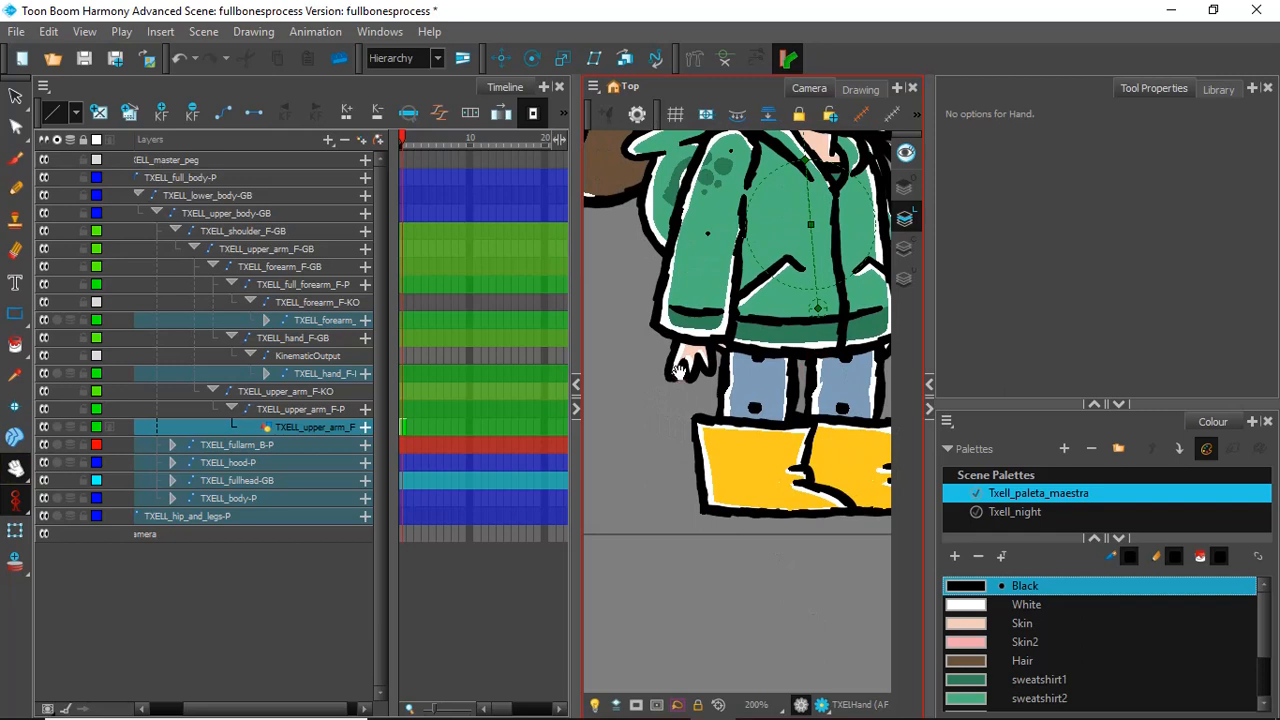
{"action": "left_click", "coordinate": [679, 372]}
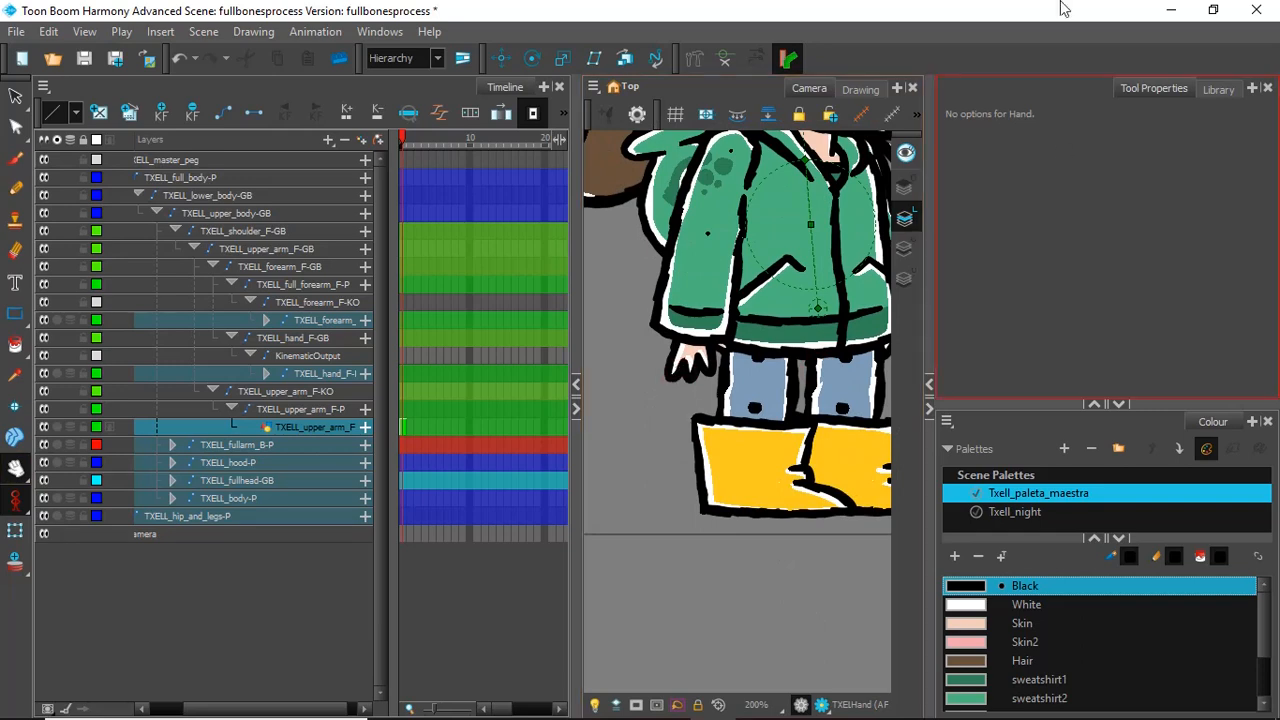
{"action": "left_click", "coordinate": [266, 618]}
{"action": "left_click", "coordinate": [321, 609]}
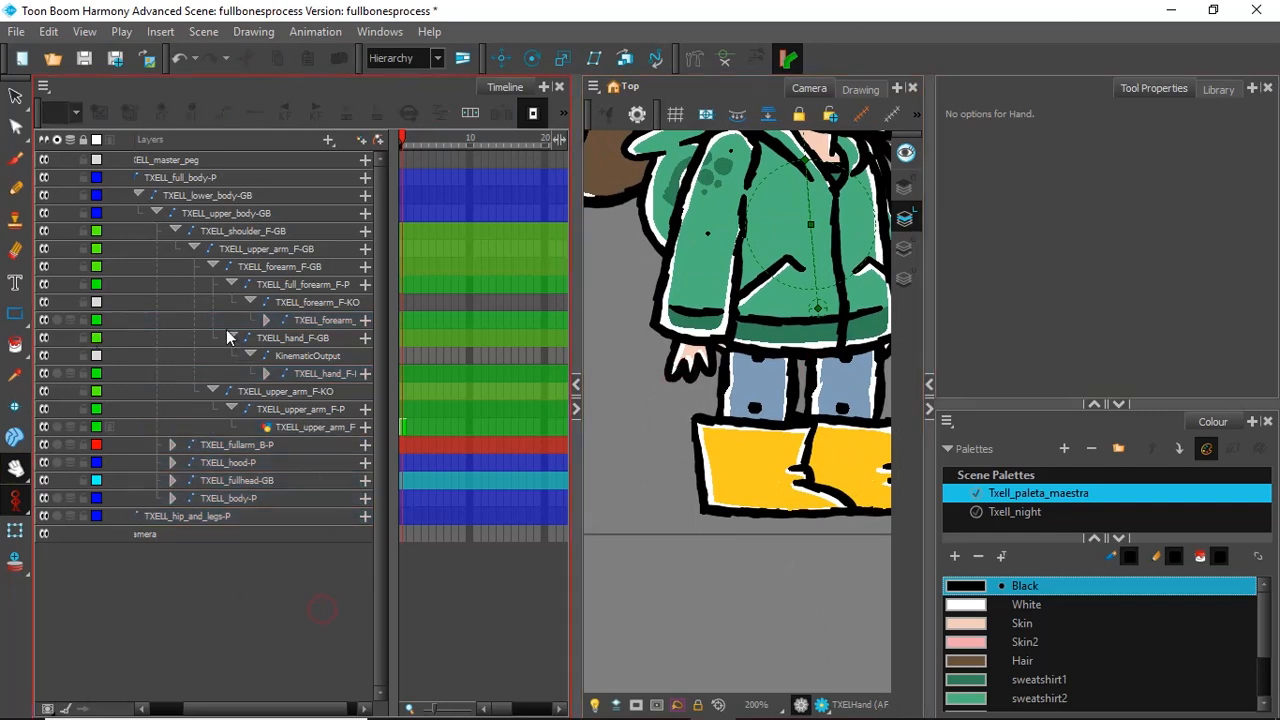
Step: Add a vector drawing layer named "invisible" beside the front hand peg, under the hand's KinematicOutput
{"action": "left_click_drag", "start_coordinate": [286, 359], "coordinate": [324, 380]}
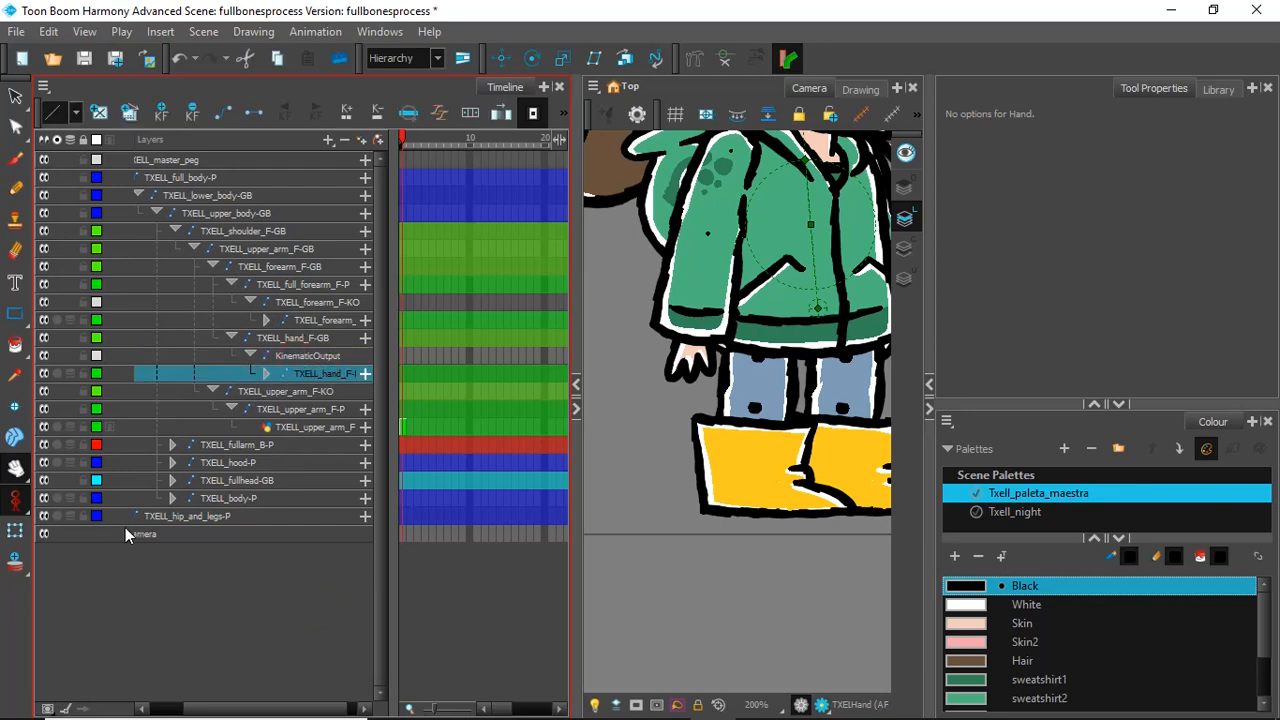
{"action": "left_click", "coordinate": [361, 140]}
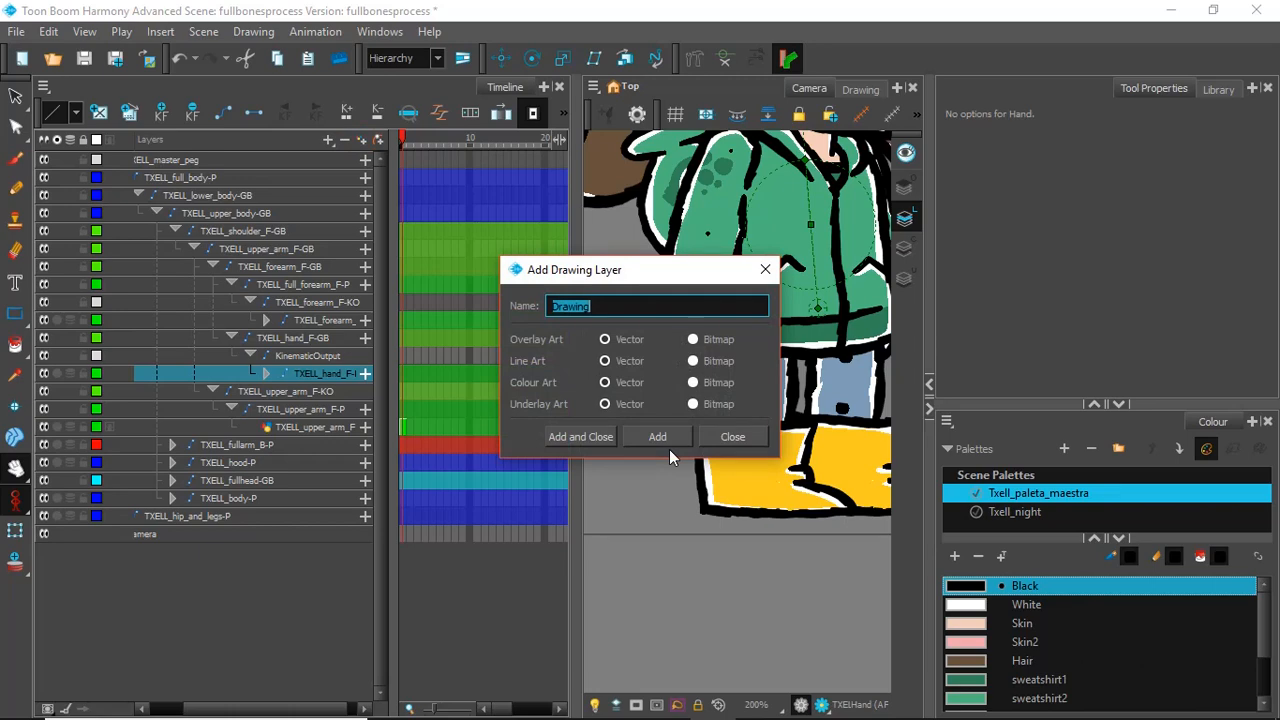
{"action": "type", "text": "m"}
{"action": "key", "text": "BackSpace"}
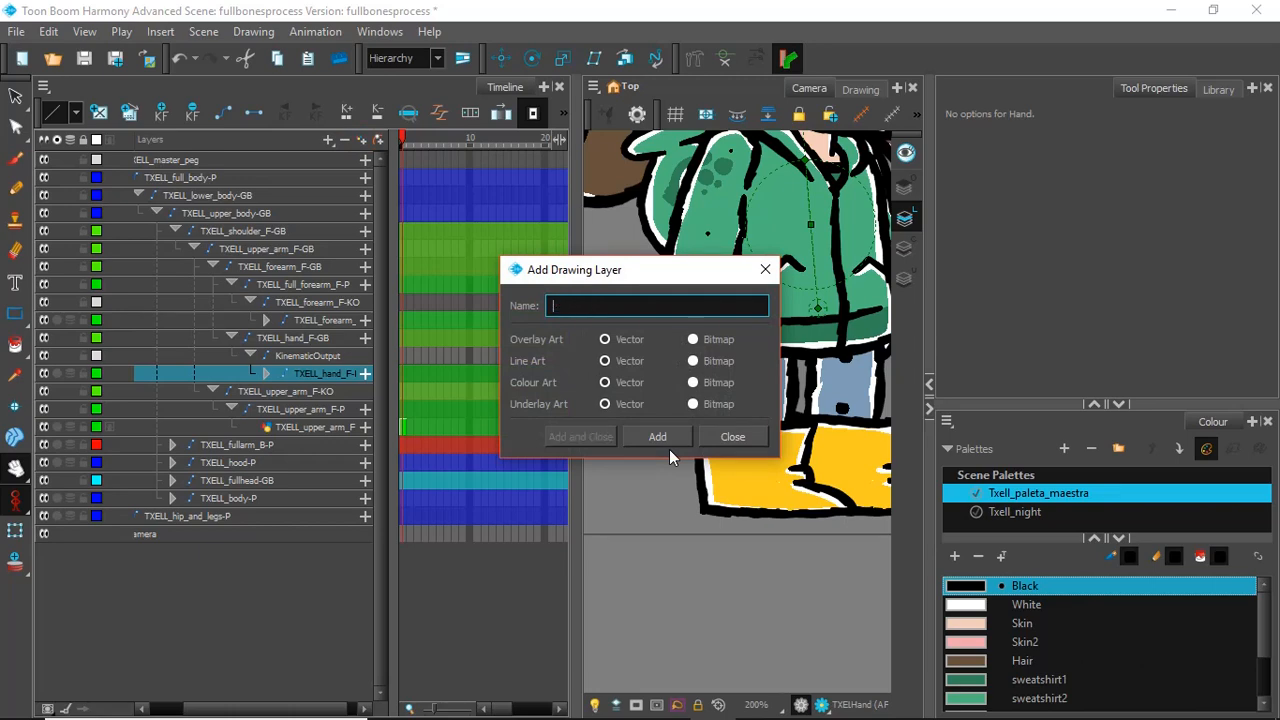
{"action": "type", "text": "invisible"}
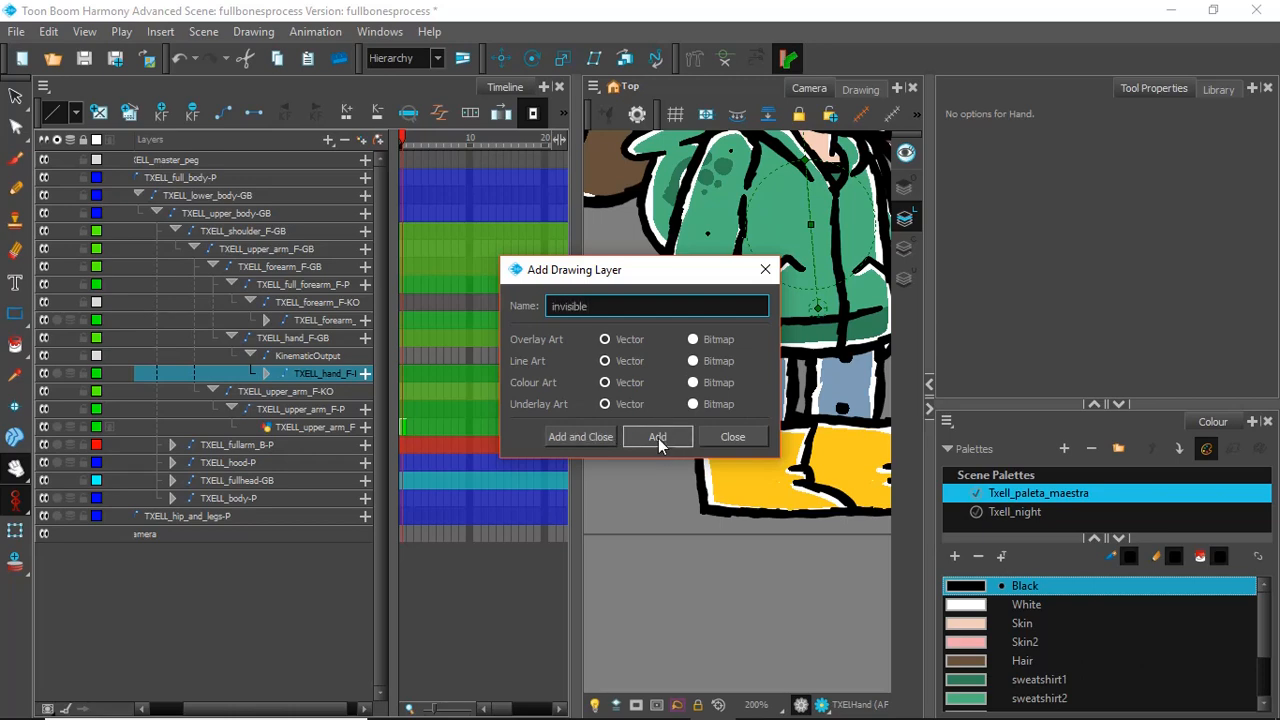
{"action": "left_click", "coordinate": [646, 434]}
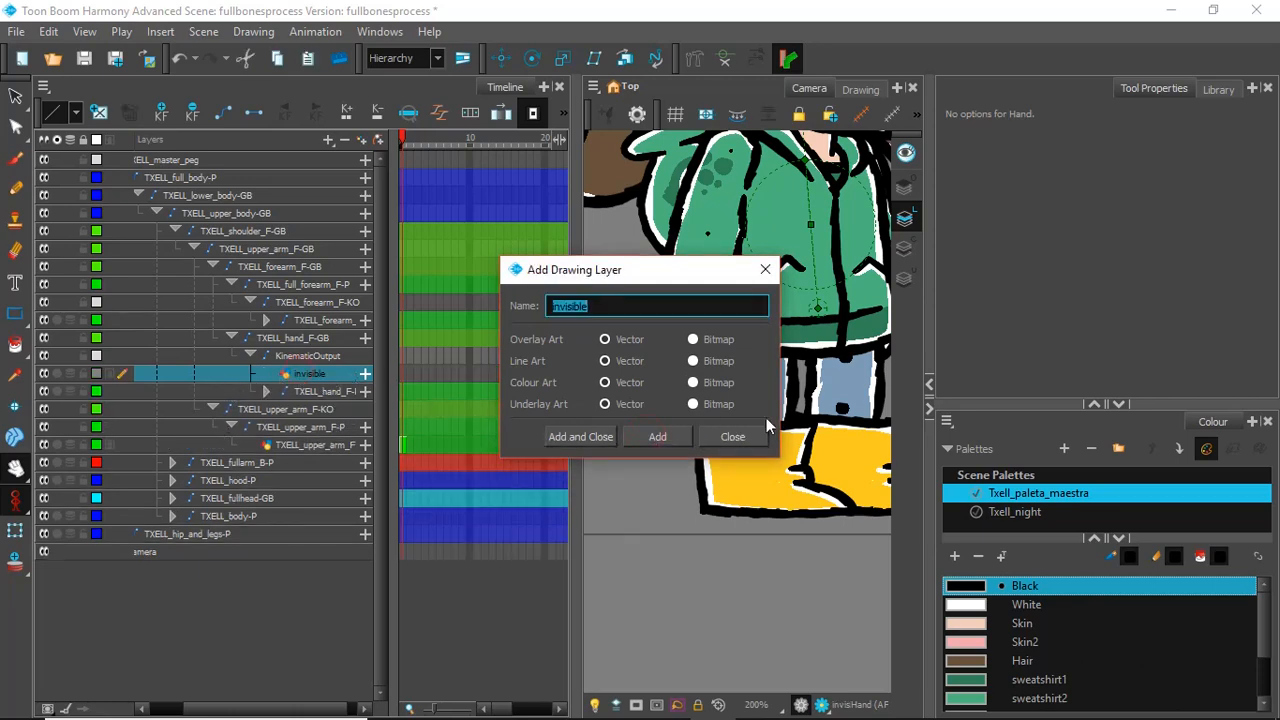
{"action": "left_click", "coordinate": [732, 436]}
Step: Add a colour to the Txell_paleta_maestra palette, set its alpha to 0 and name it "invisible"
{"action": "scroll", "coordinate": [1052, 626], "scroll_direction": "down", "scroll_amount": 2}
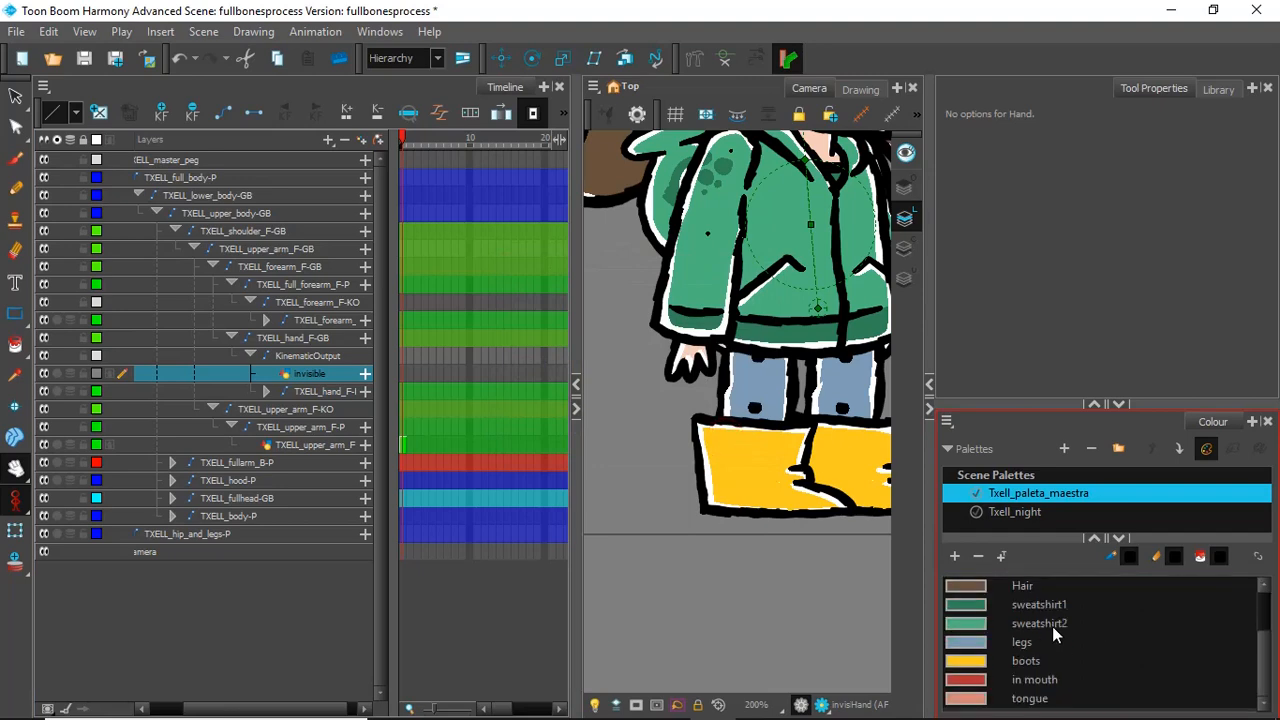
{"action": "left_click", "coordinate": [953, 556]}
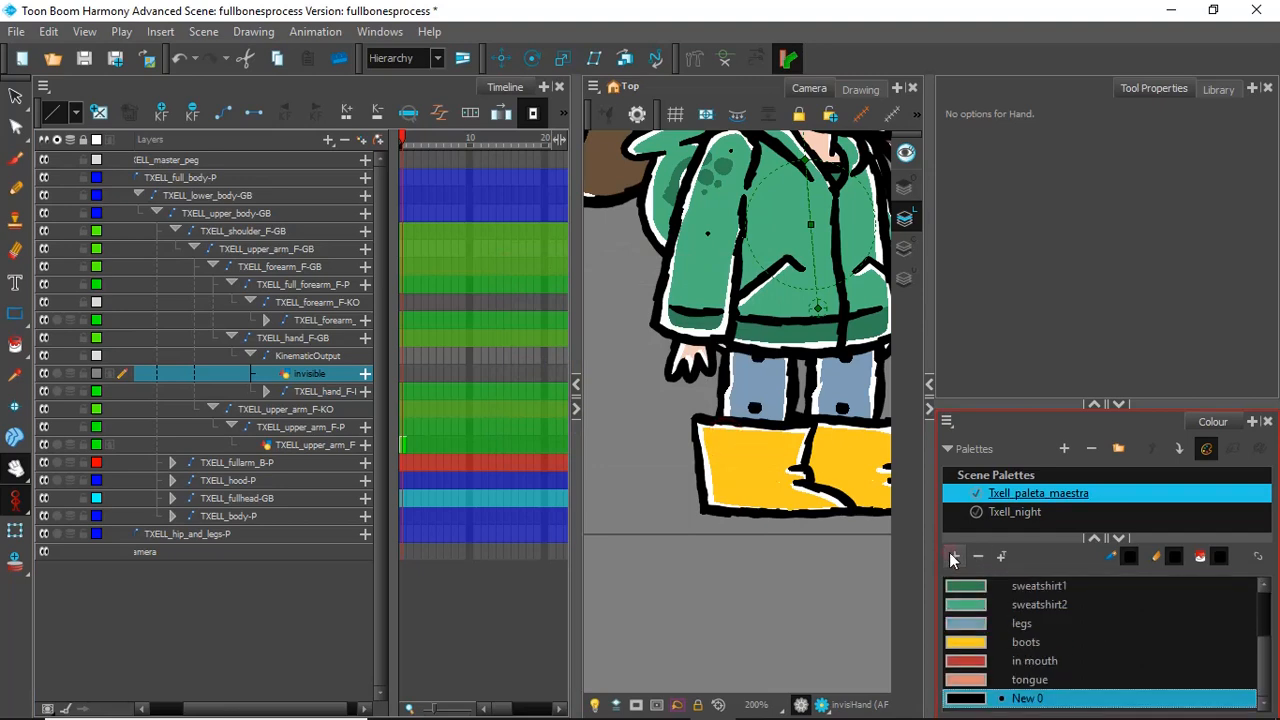
{"action": "double_click", "coordinate": [968, 702]}
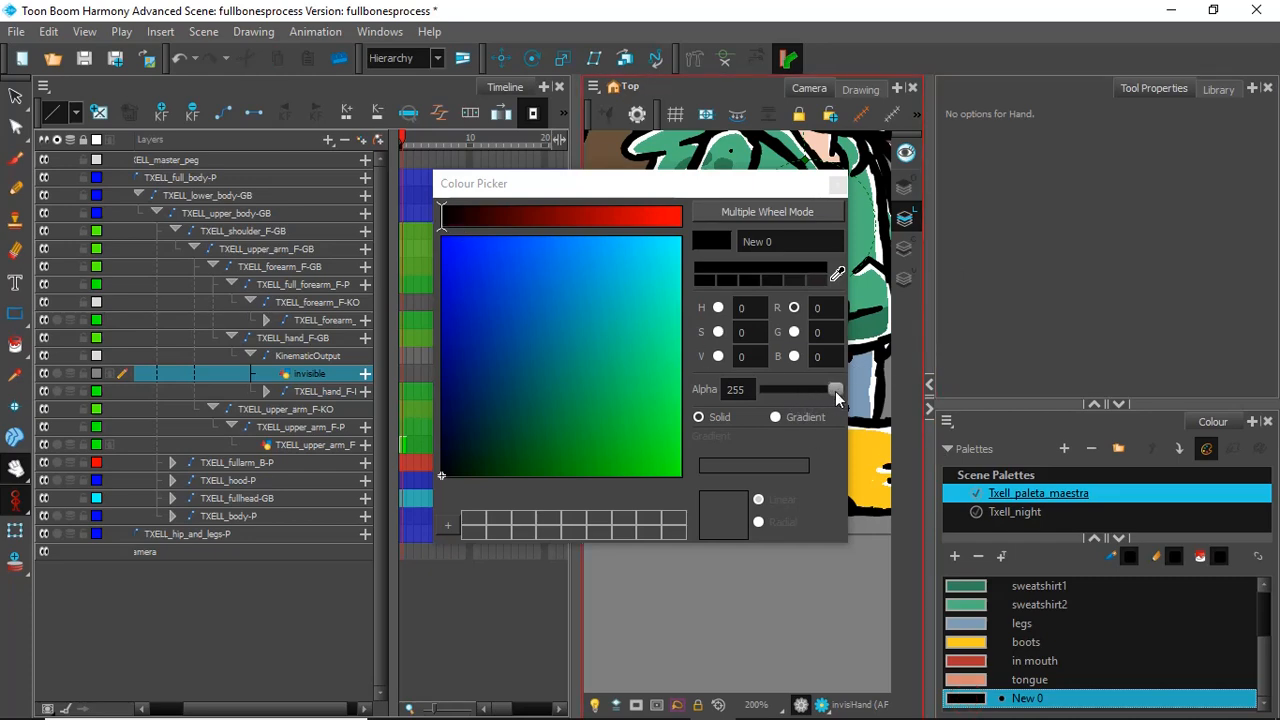
{"action": "left_click_drag", "start_coordinate": [835, 389], "coordinate": [738, 392]}
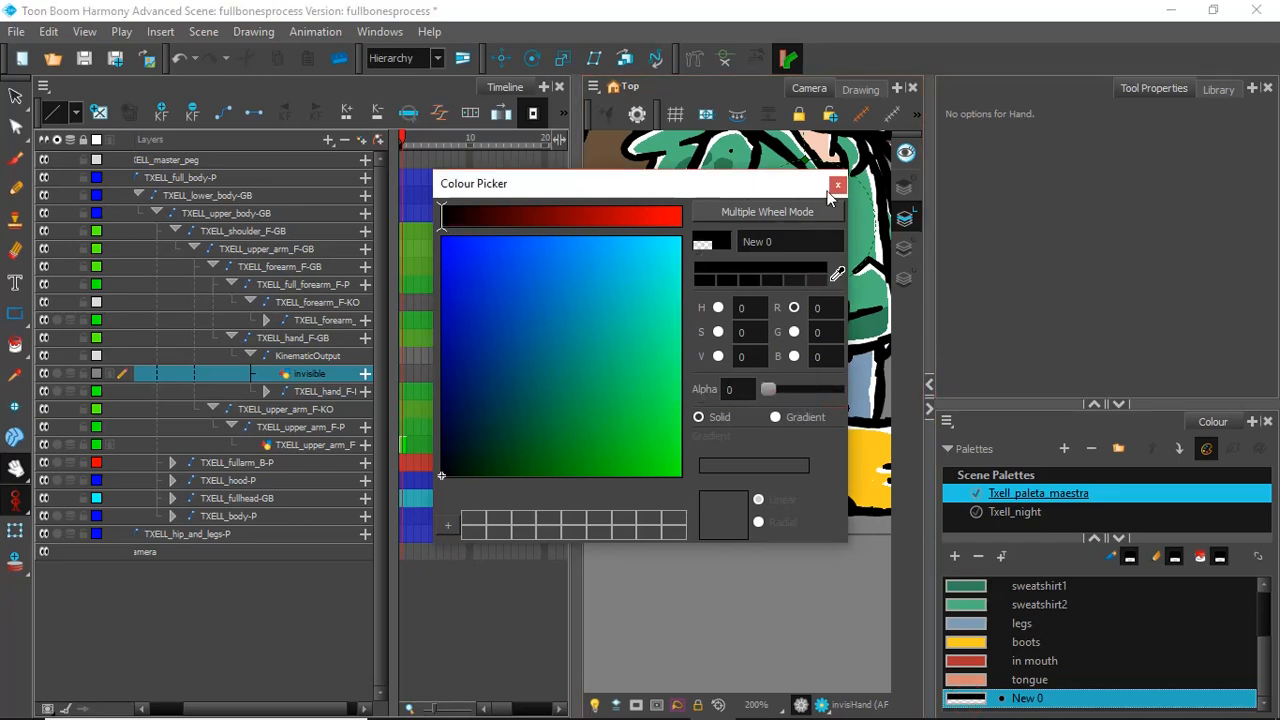
{"action": "left_click", "coordinate": [794, 243]}
{"action": "left_click_drag", "start_coordinate": [788, 239], "coordinate": [648, 217]}
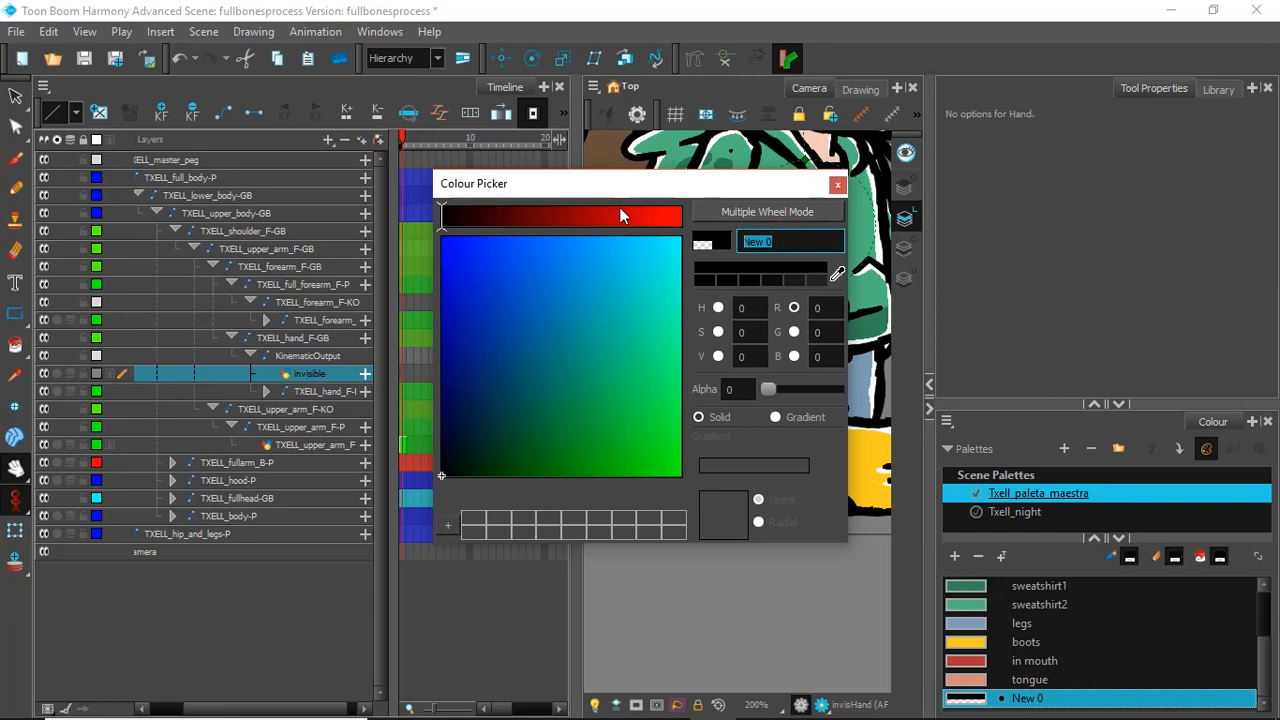
{"action": "type", "text": "invisible"}
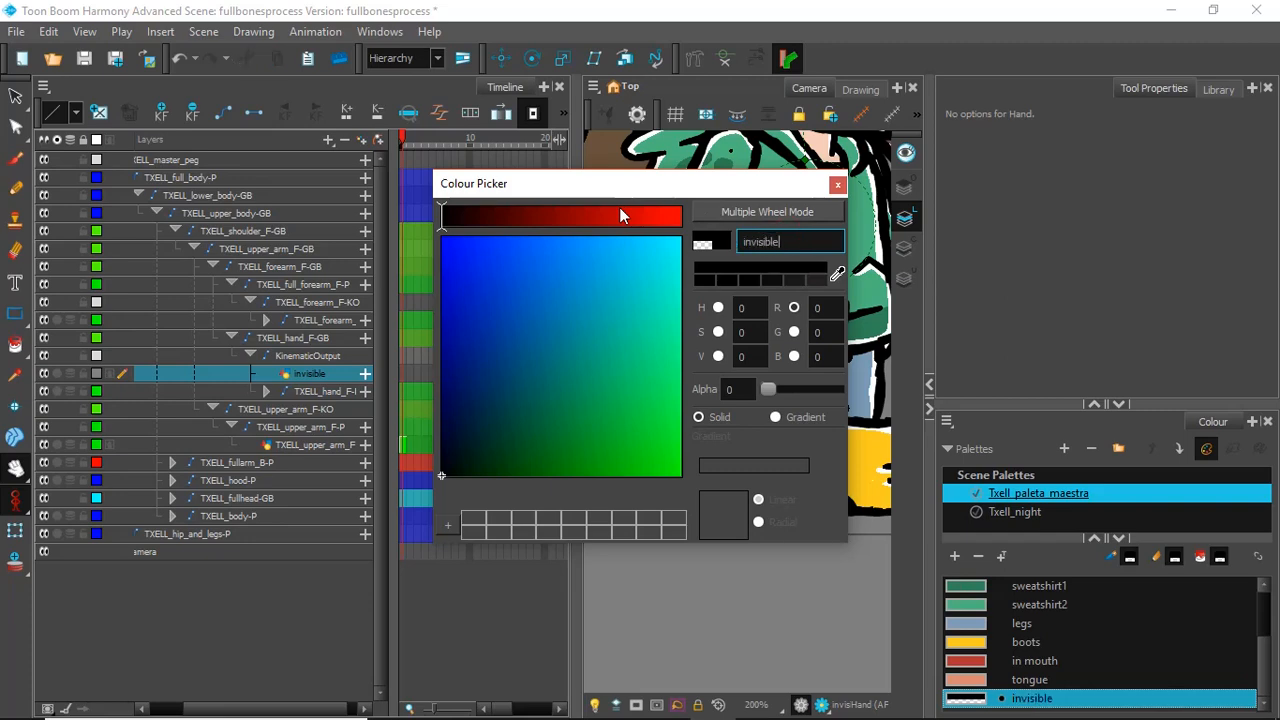
{"action": "left_click", "coordinate": [838, 185]}
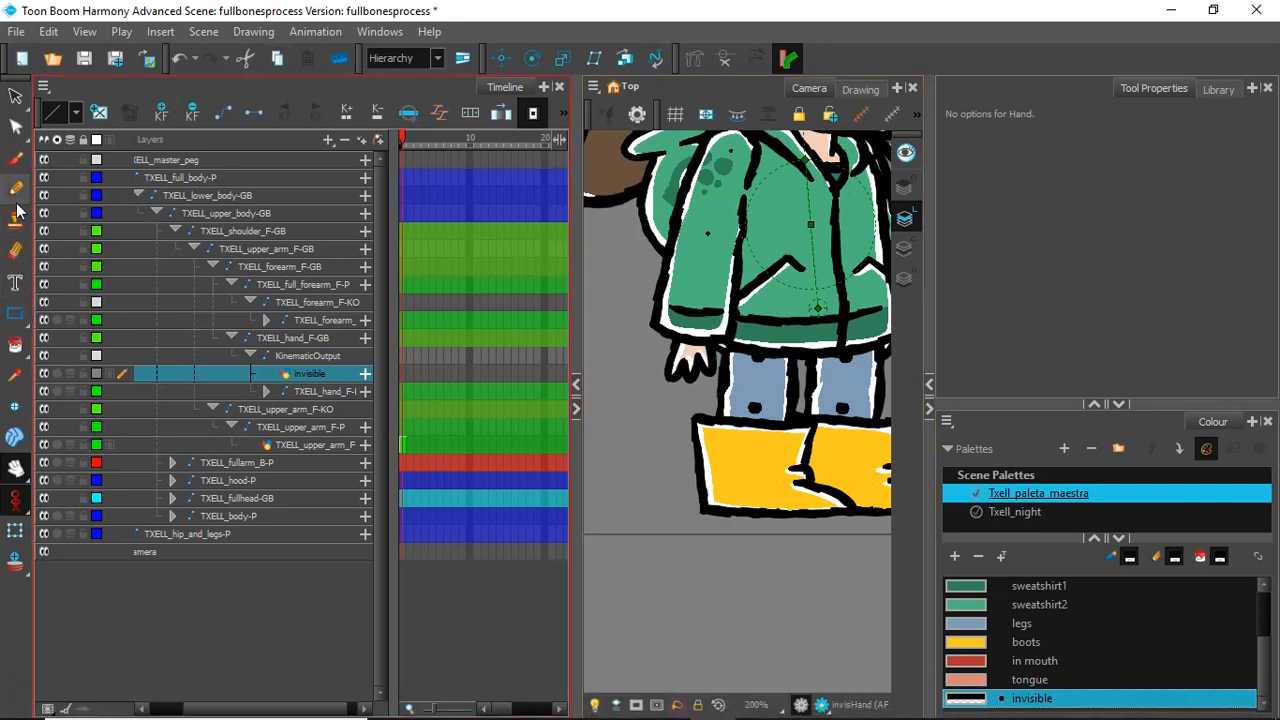
Step: Brush an invisible-colour dot at the front wrist on the invisible layer and parent that layer directly to the TXELL_hand_F-GB bone
{"action": "left_click", "coordinate": [16, 160]}
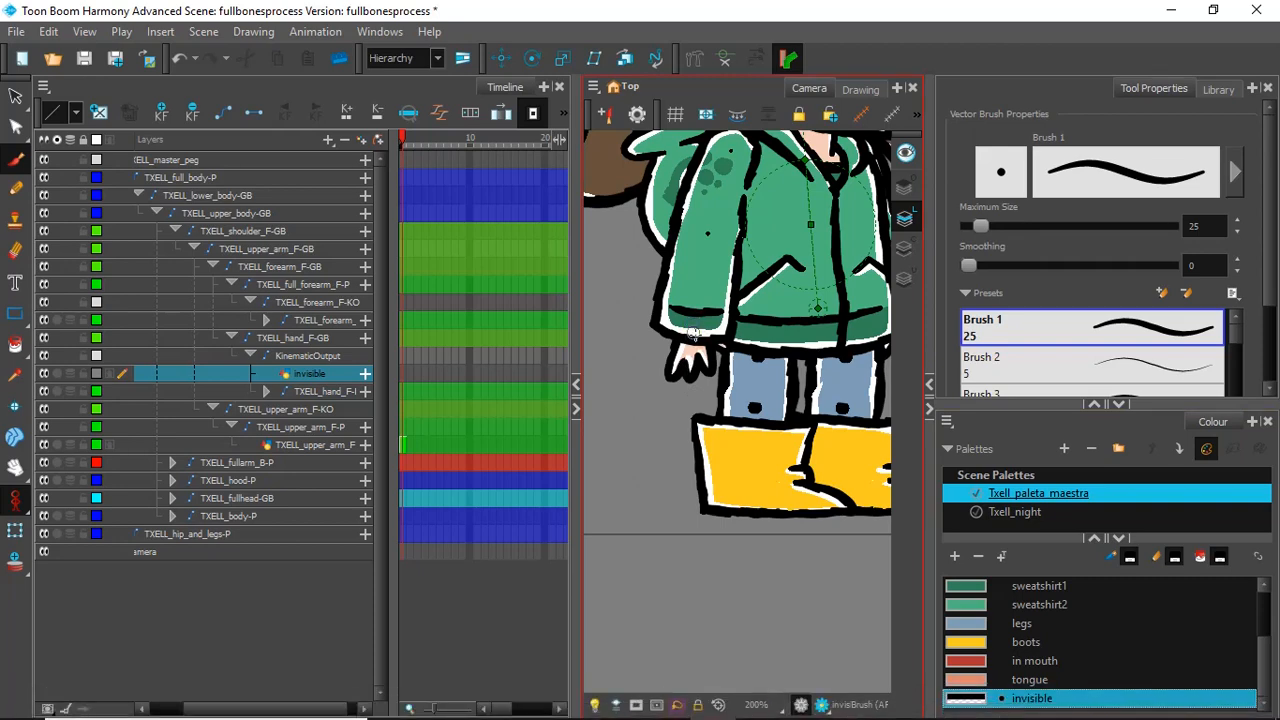
{"action": "left_click", "coordinate": [694, 330]}
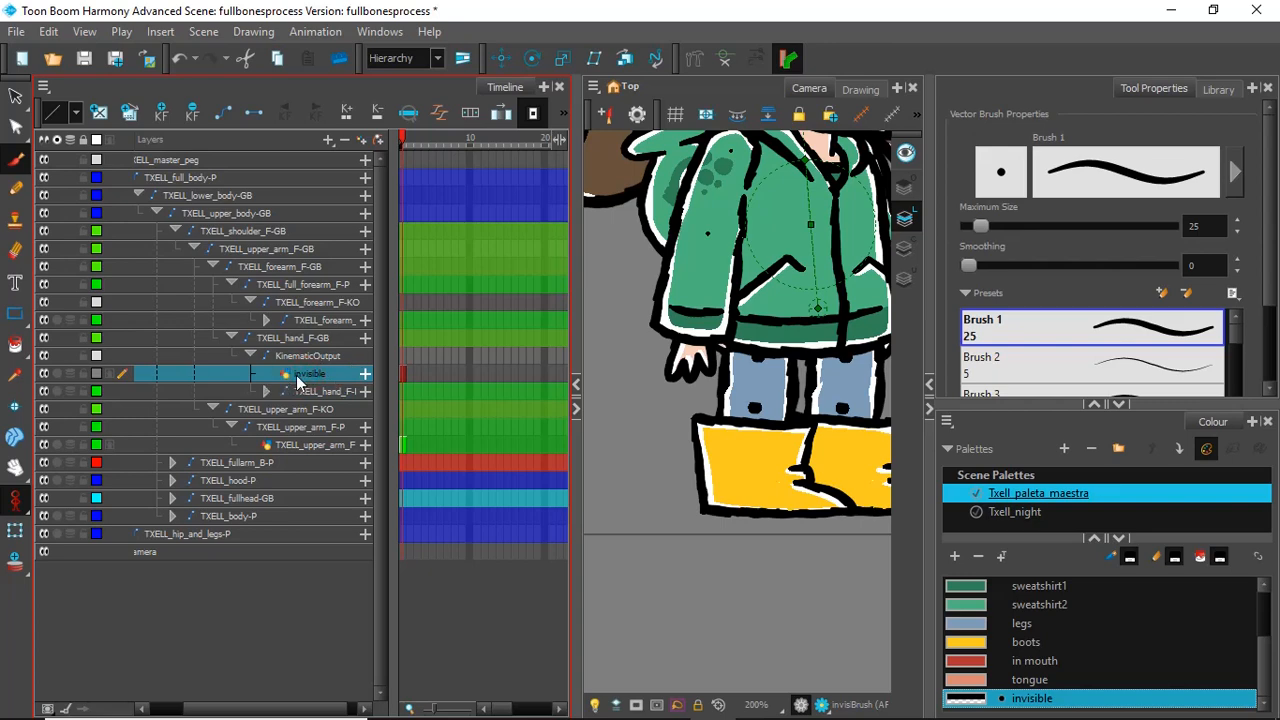
{"action": "left_click_drag", "start_coordinate": [306, 372], "coordinate": [305, 357]}
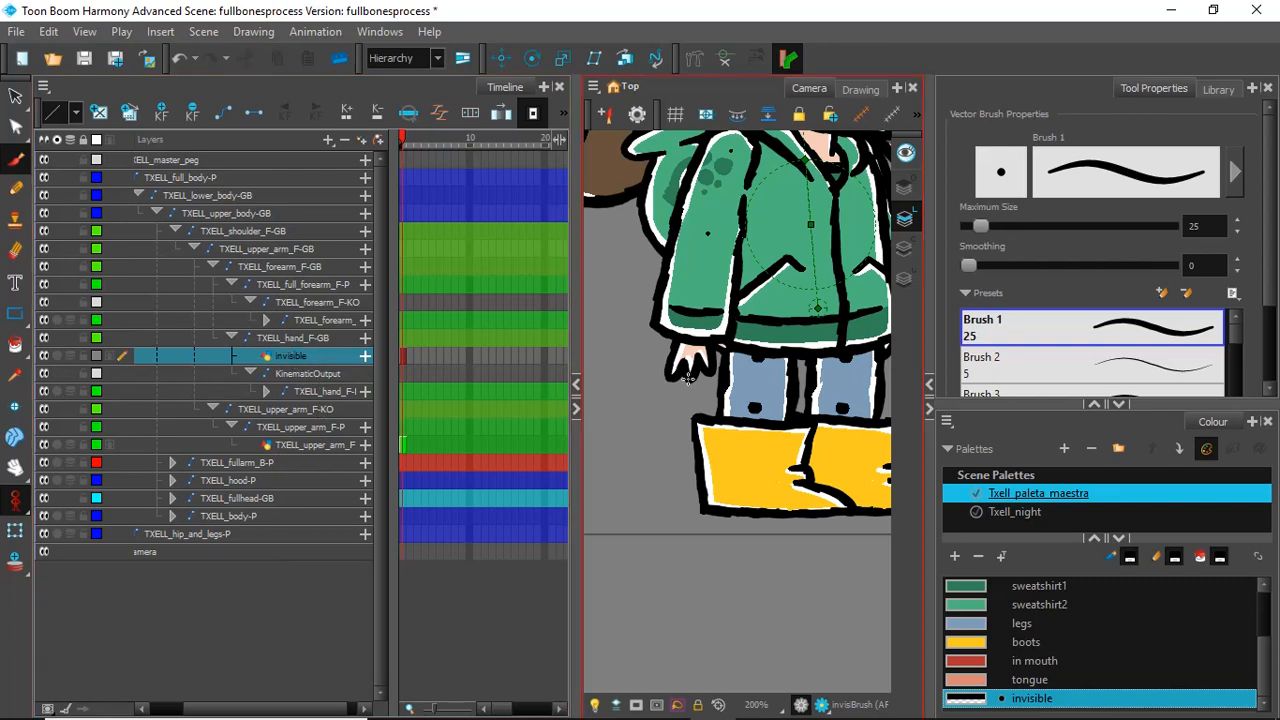
{"action": "left_click", "coordinate": [294, 372]}
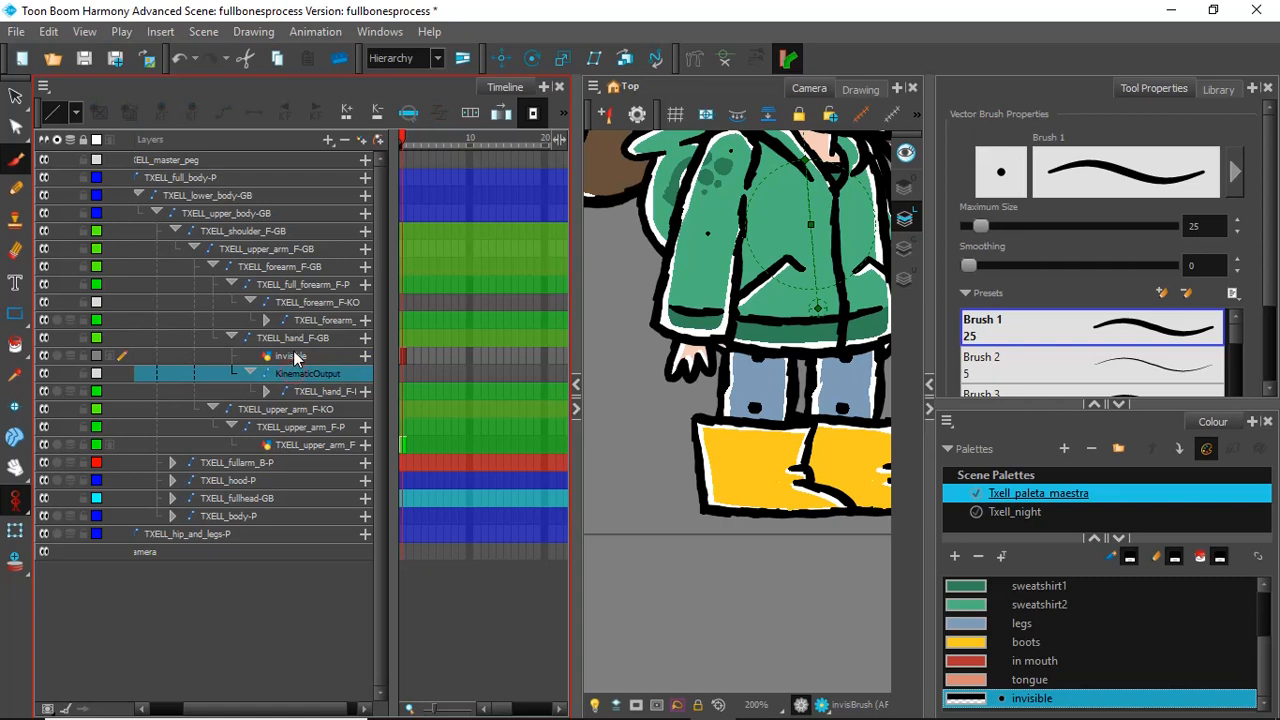
{"action": "left_click", "coordinate": [291, 355]}
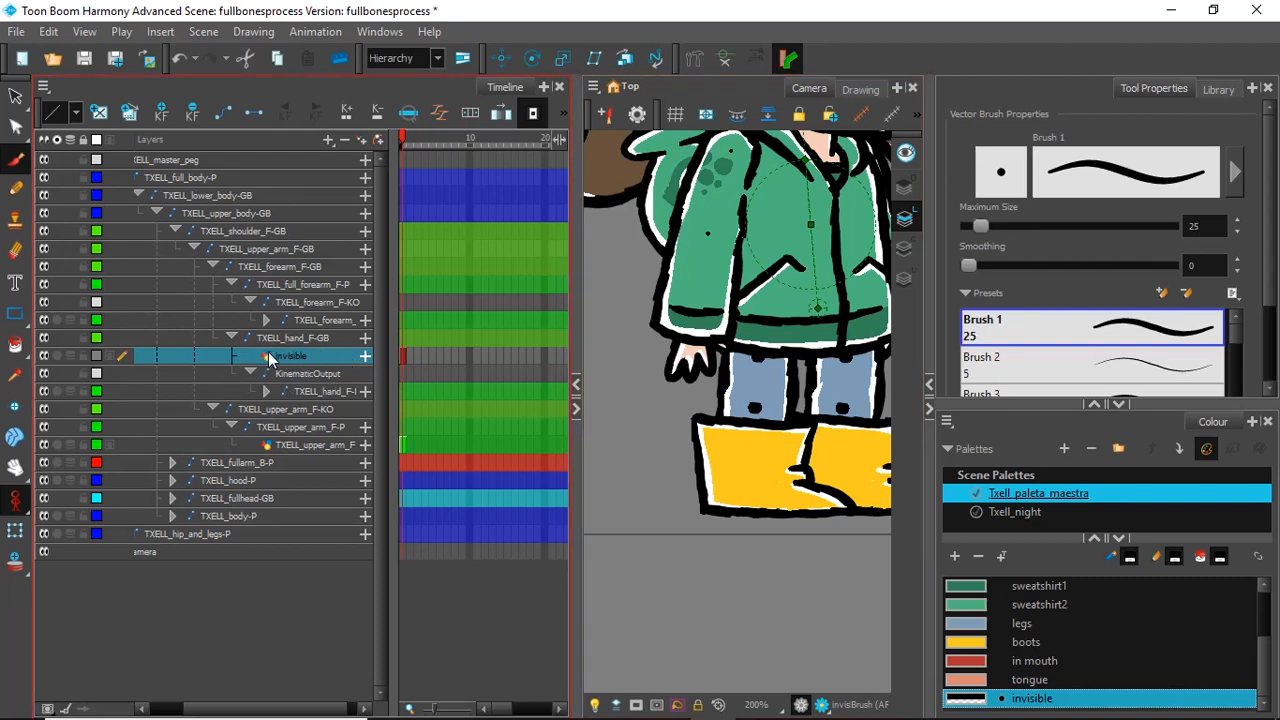
Step: Select the invisible drawing's artwork with the Select tool and show the front arm's bone controls
{"action": "scroll", "coordinate": [735, 282], "scroll_direction": "down", "scroll_amount": 5}
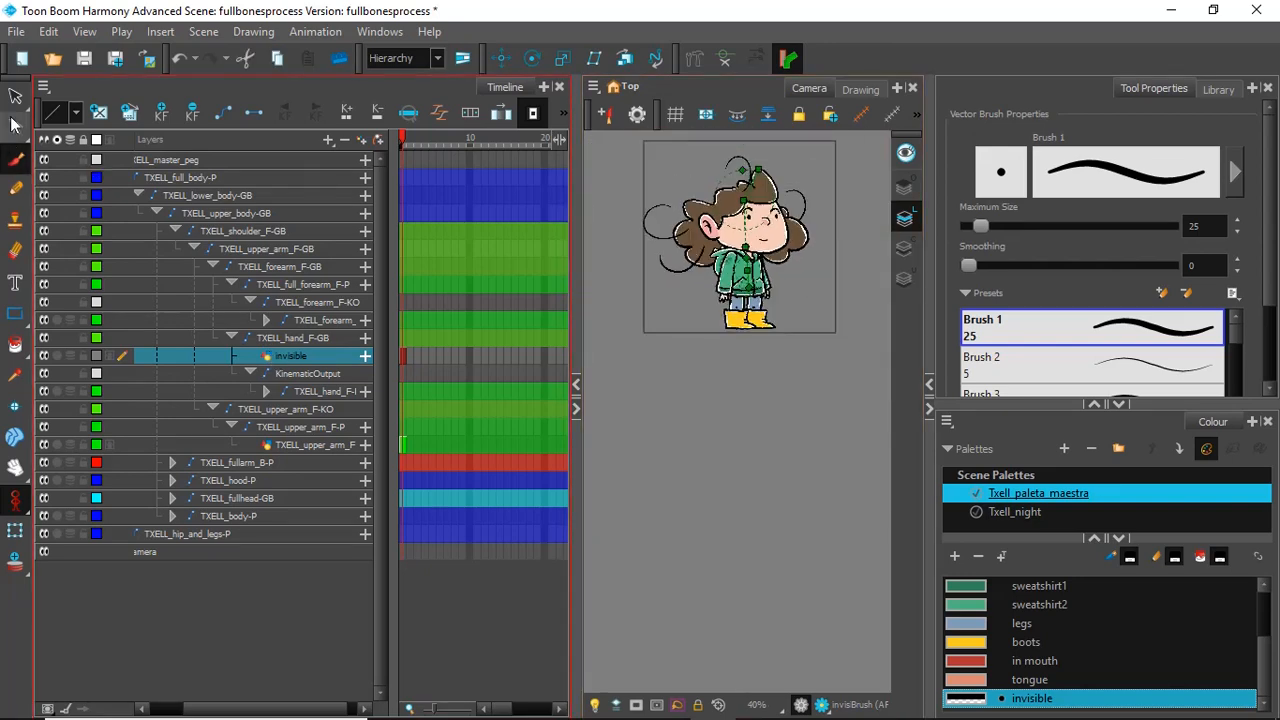
{"action": "left_click", "coordinate": [15, 96]}
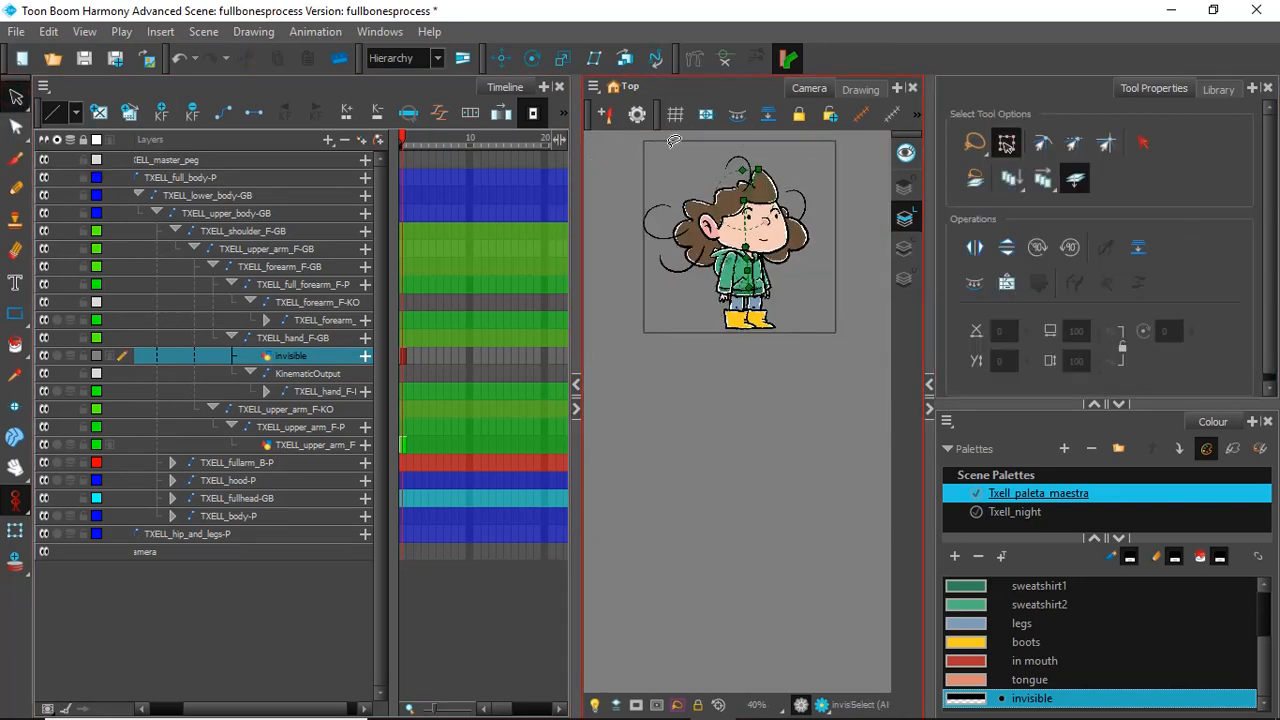
{"action": "mouse_move", "coordinate": [673, 141]}
{"action": "left_mouse_down"}
{"action": "mouse_move", "coordinate": [706, 330]}
{"action": "mouse_move", "coordinate": [850, 232]}
{"action": "mouse_move", "coordinate": [770, 162]}
{"action": "left_mouse_up"}
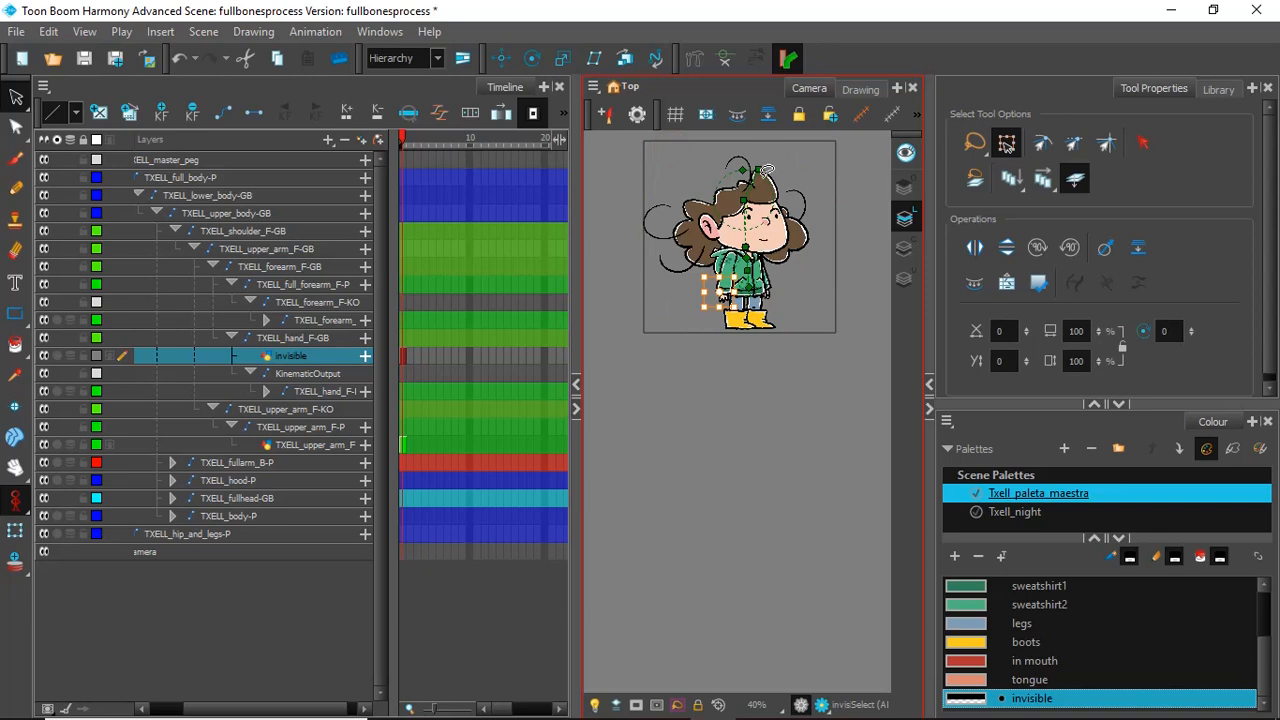
{"action": "left_click", "coordinate": [730, 59]}
{"action": "scroll", "coordinate": [762, 241], "scroll_direction": "up", "scroll_amount": 5}
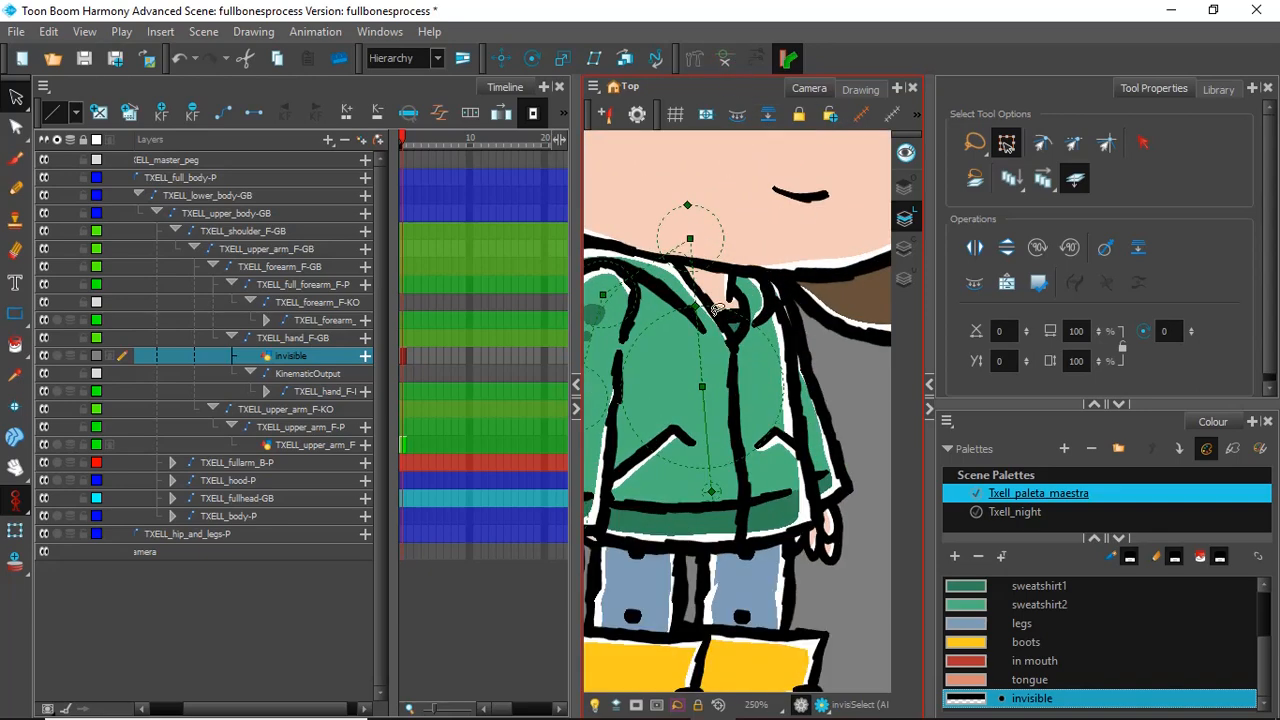
{"action": "scroll", "coordinate": [705, 311], "scroll_direction": "down", "scroll_amount": 3}
{"action": "scroll", "coordinate": [615, 365], "scroll_direction": "up", "scroll_amount": 4}
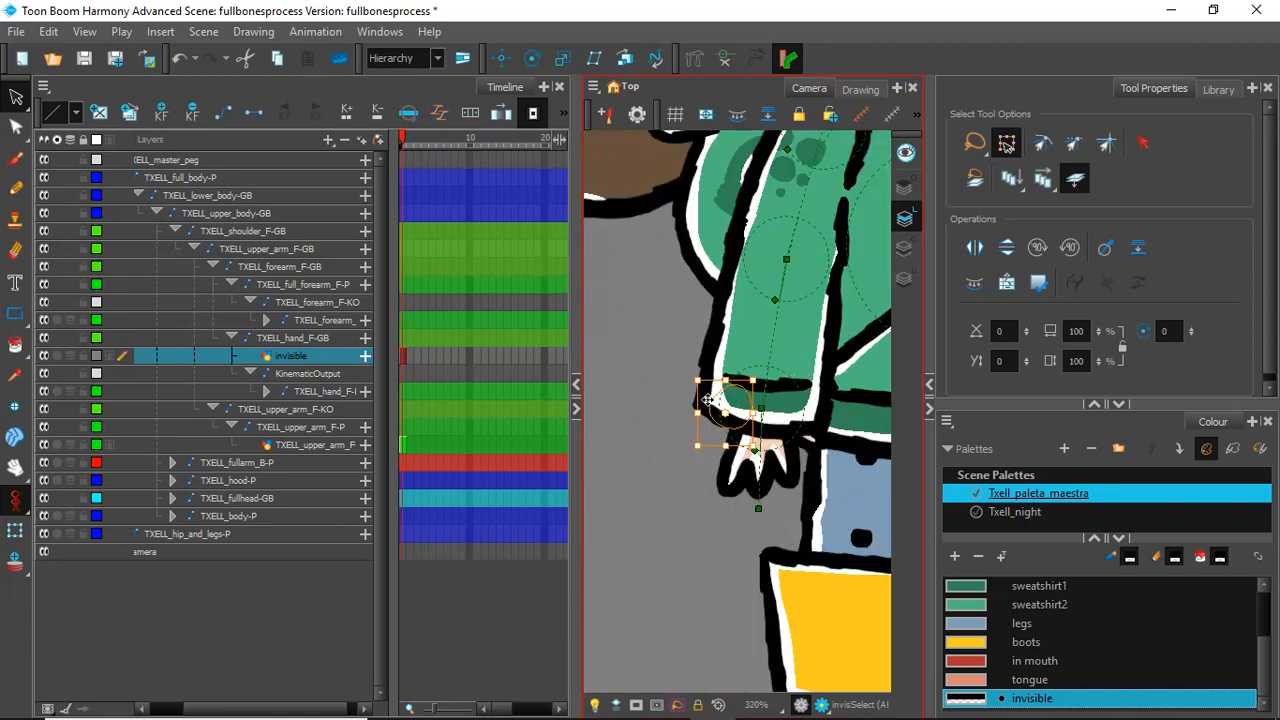
{"action": "scroll", "coordinate": [707, 400], "scroll_direction": "down", "scroll_amount": 2}
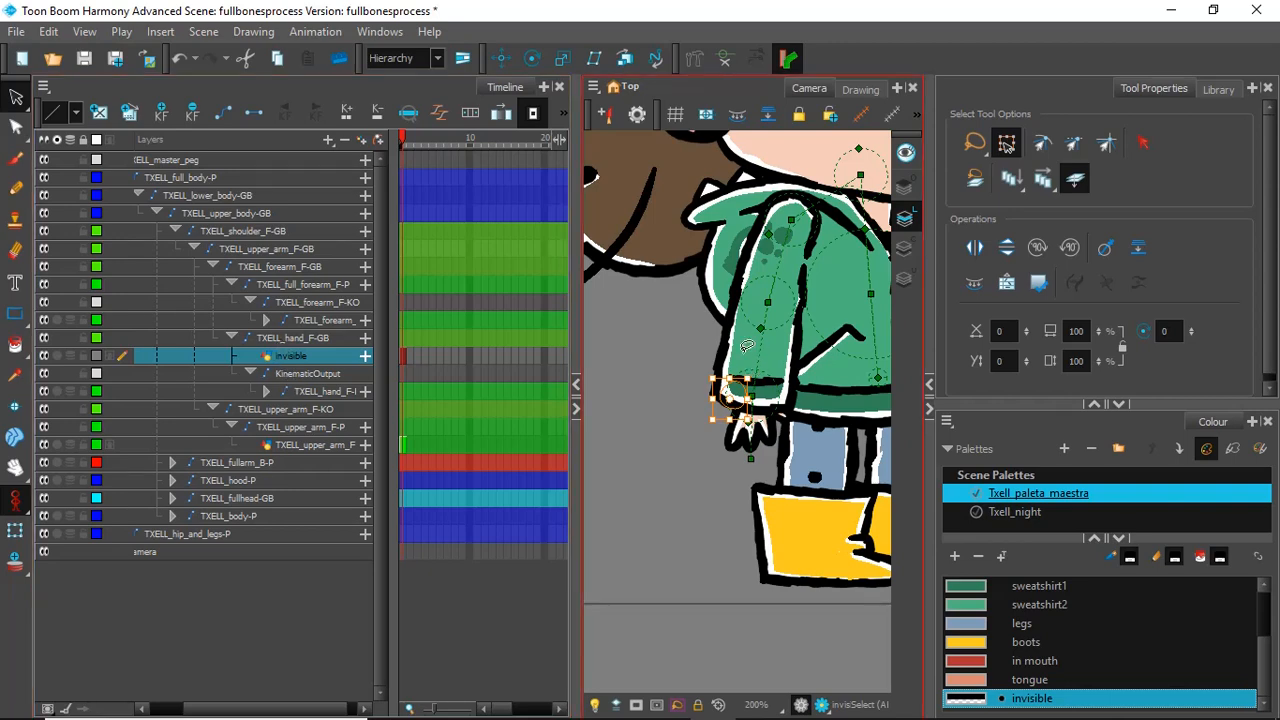
Step: Test the front forearm and TXELL_hand_F-GB bones with the Transform tool, rotating the hand slightly, and select the hand's KinematicOutput
{"action": "left_click", "coordinate": [15, 530]}
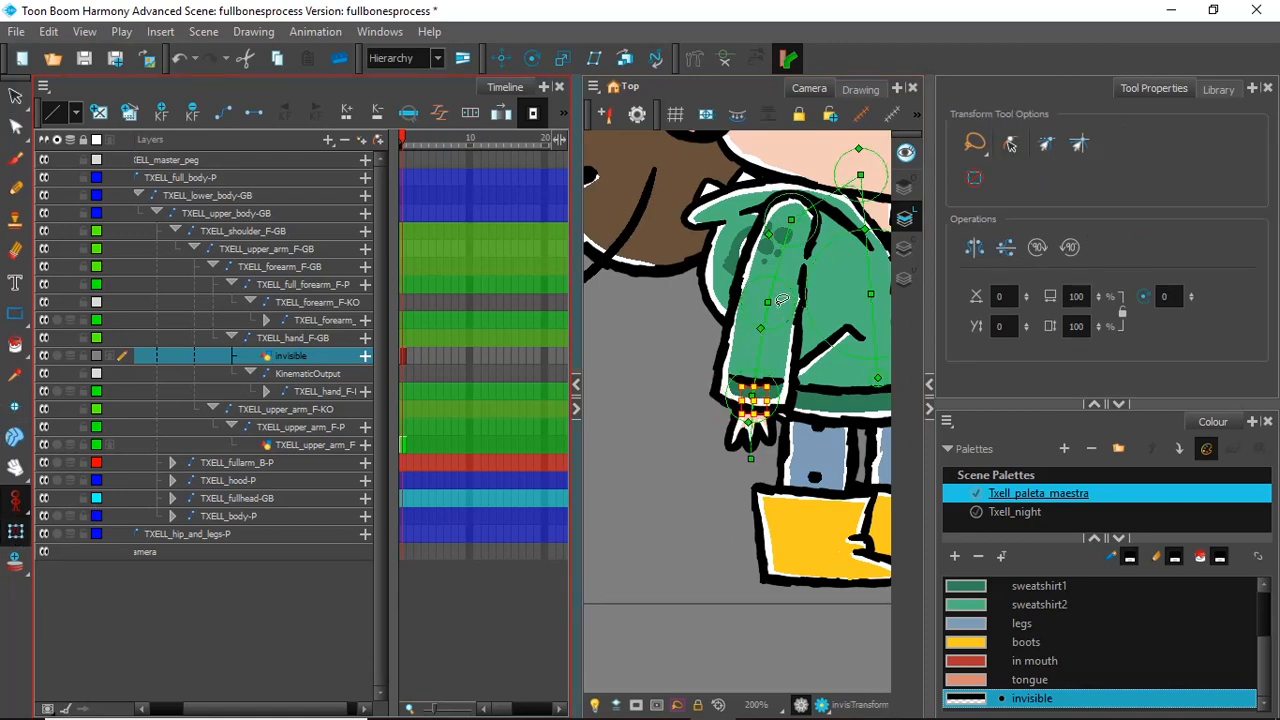
{"action": "left_click_drag", "start_coordinate": [760, 344], "coordinate": [755, 403]}
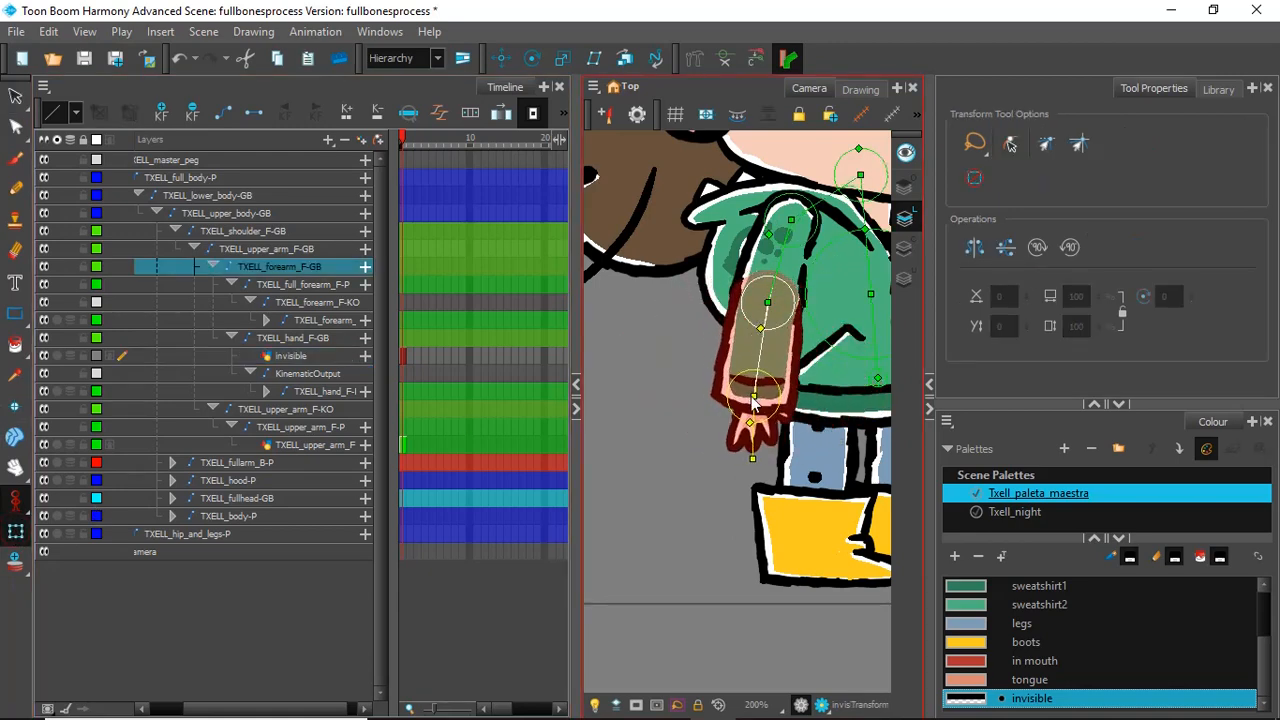
{"action": "left_click", "coordinate": [752, 432]}
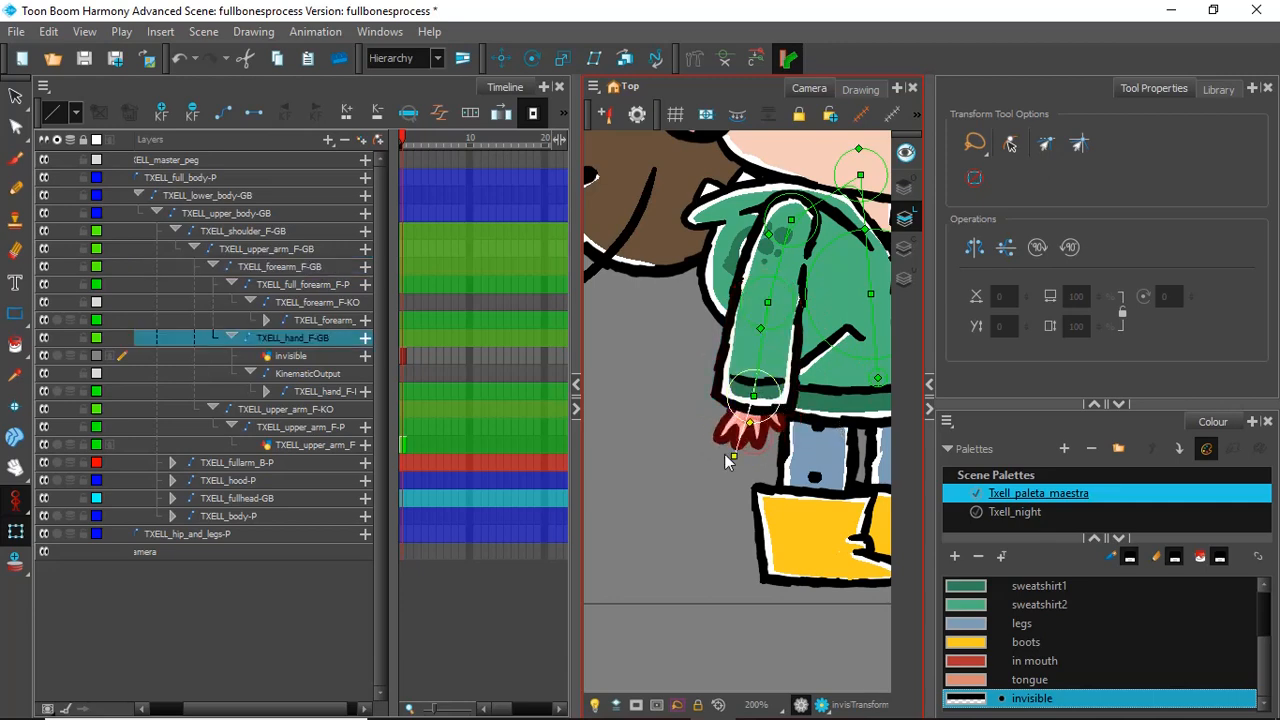
{"action": "left_click_drag", "start_coordinate": [728, 460], "coordinate": [764, 464]}
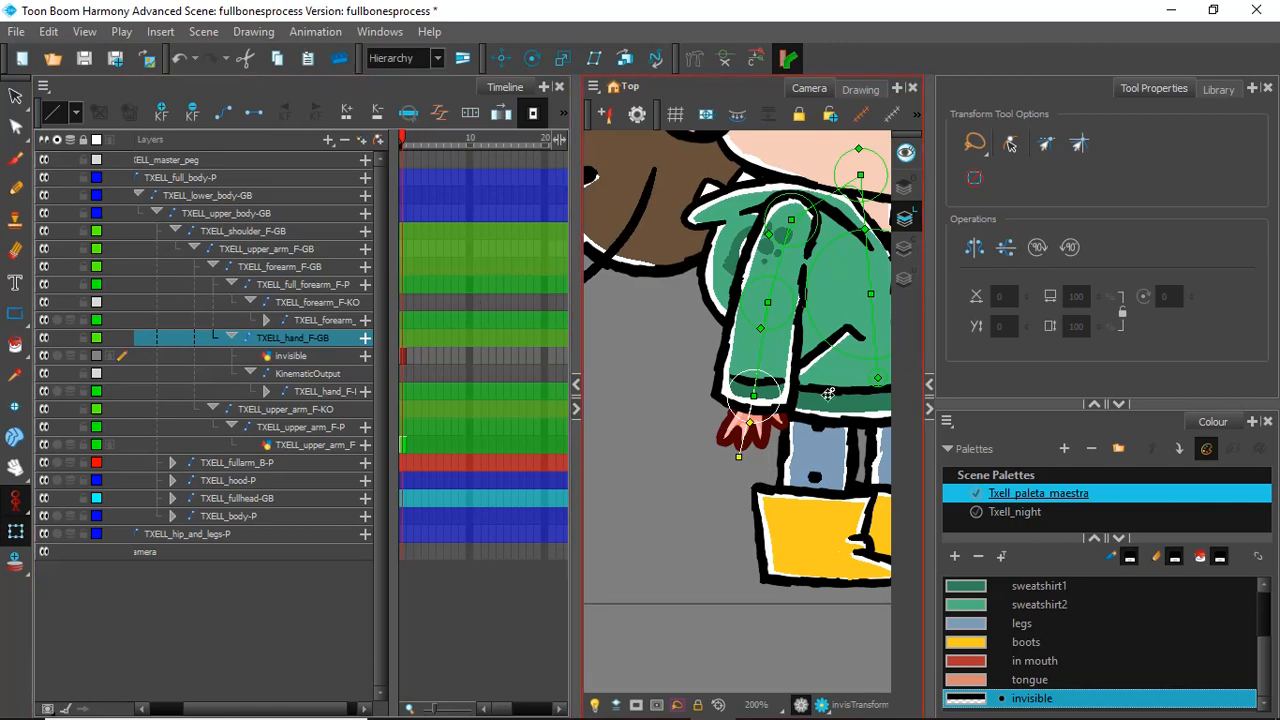
{"action": "scroll", "coordinate": [828, 394], "scroll_direction": "down", "scroll_amount": 3}
{"action": "scroll", "coordinate": [852, 358], "scroll_direction": "up", "scroll_amount": 1}
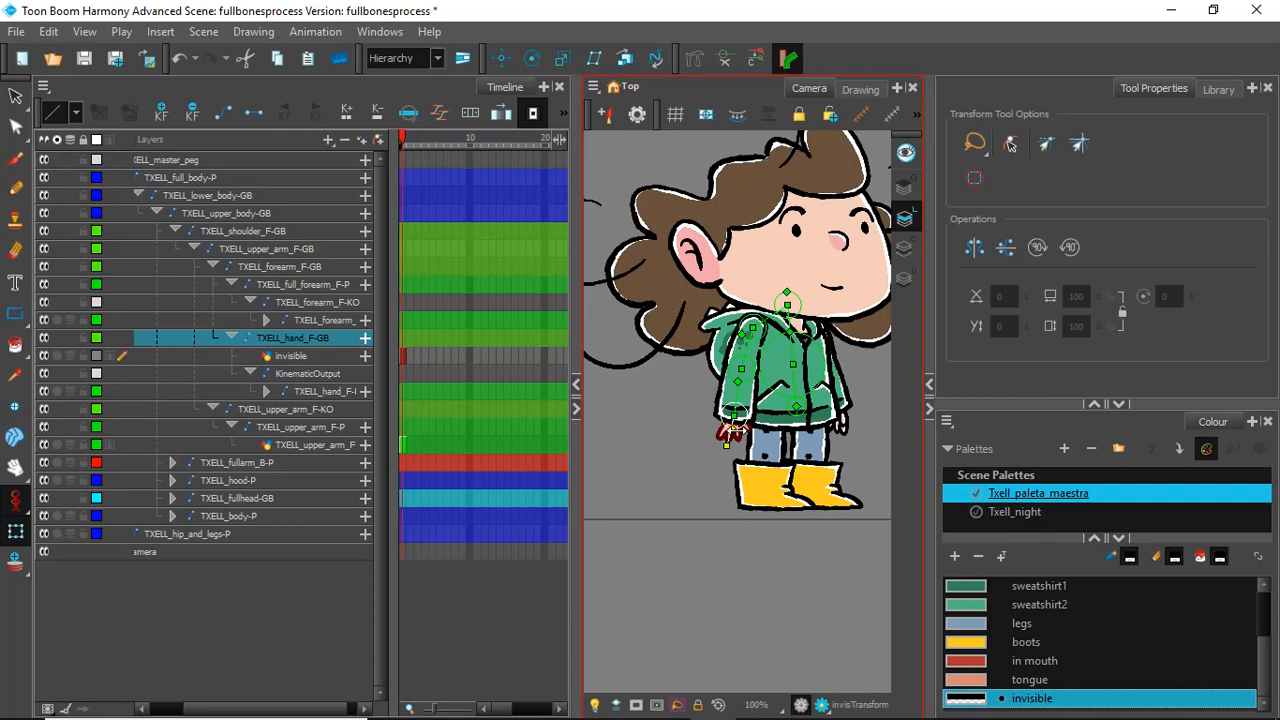
{"action": "left_click", "coordinate": [303, 372]}
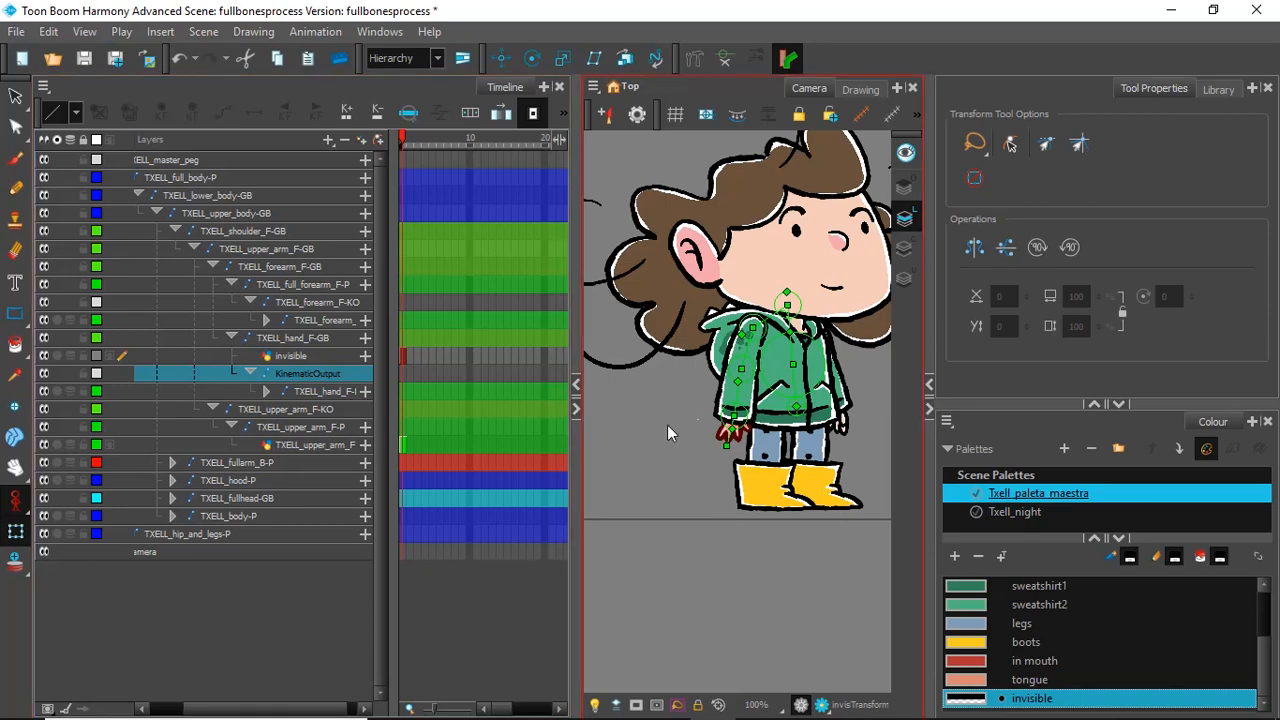
{"action": "left_click", "coordinate": [301, 357], "text": "ctrl"}
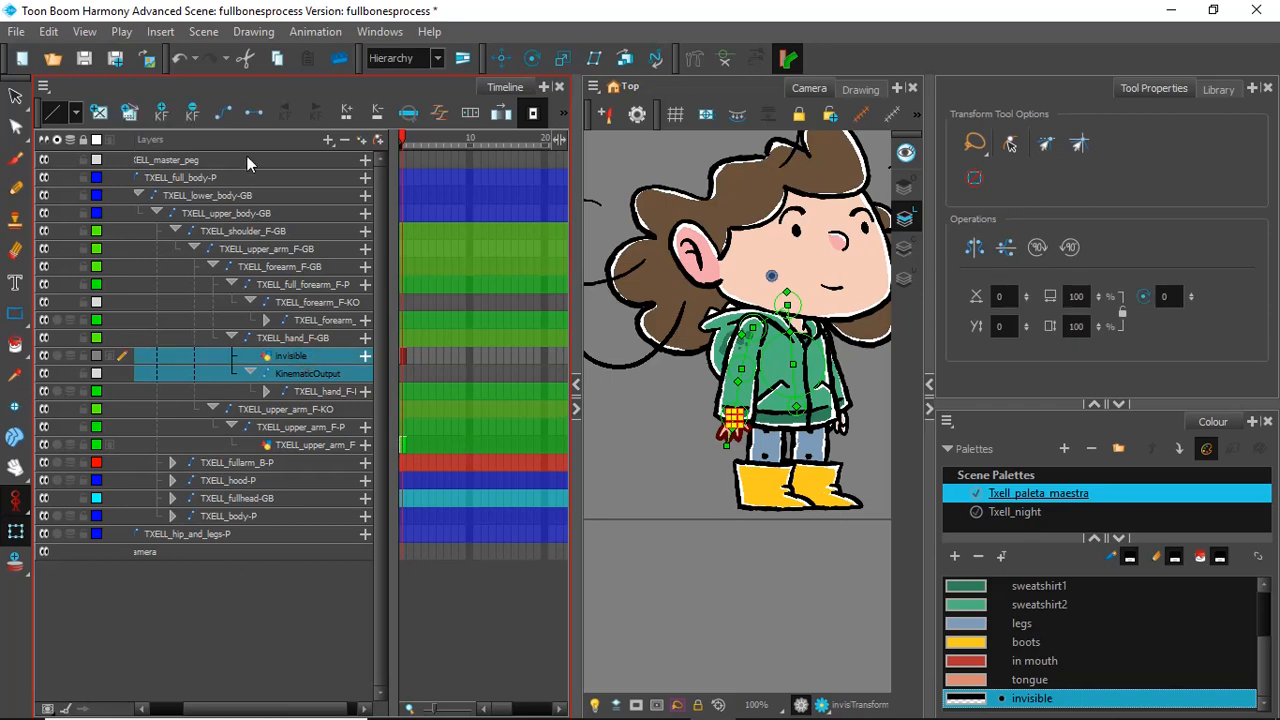
{"action": "left_click", "coordinate": [344, 139]}
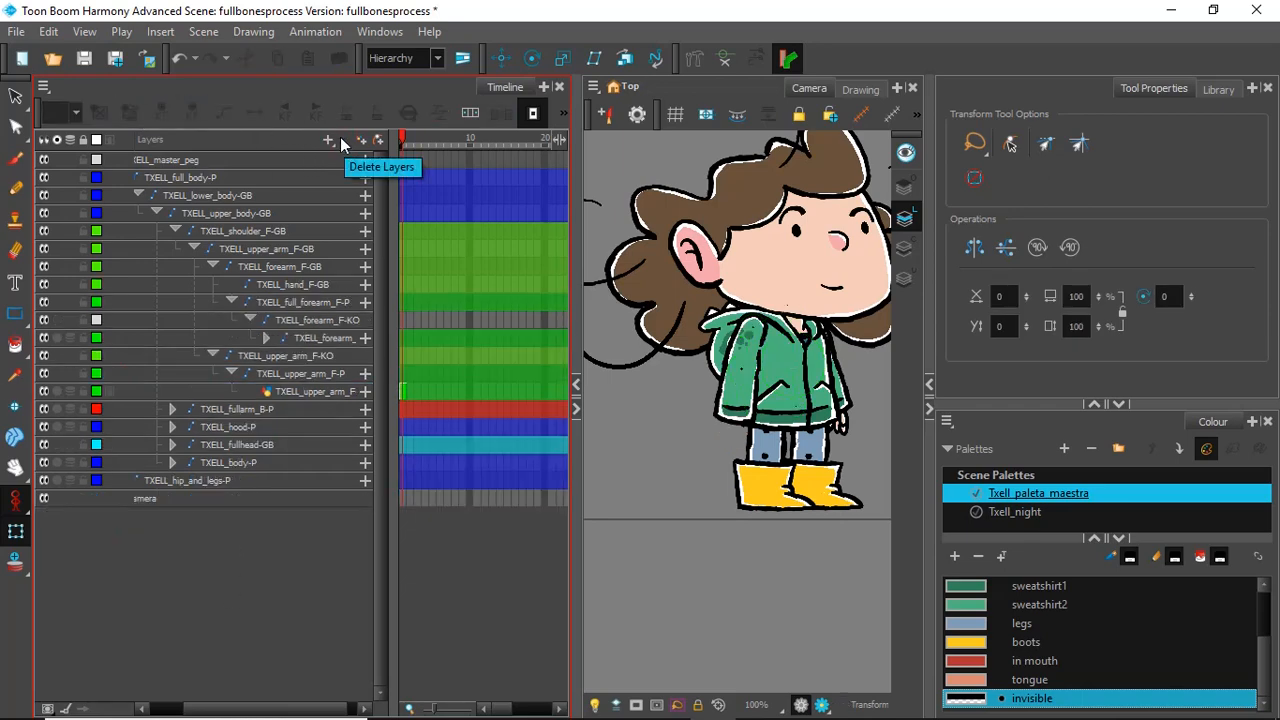
{"action": "key", "text": "ctrl+z"}
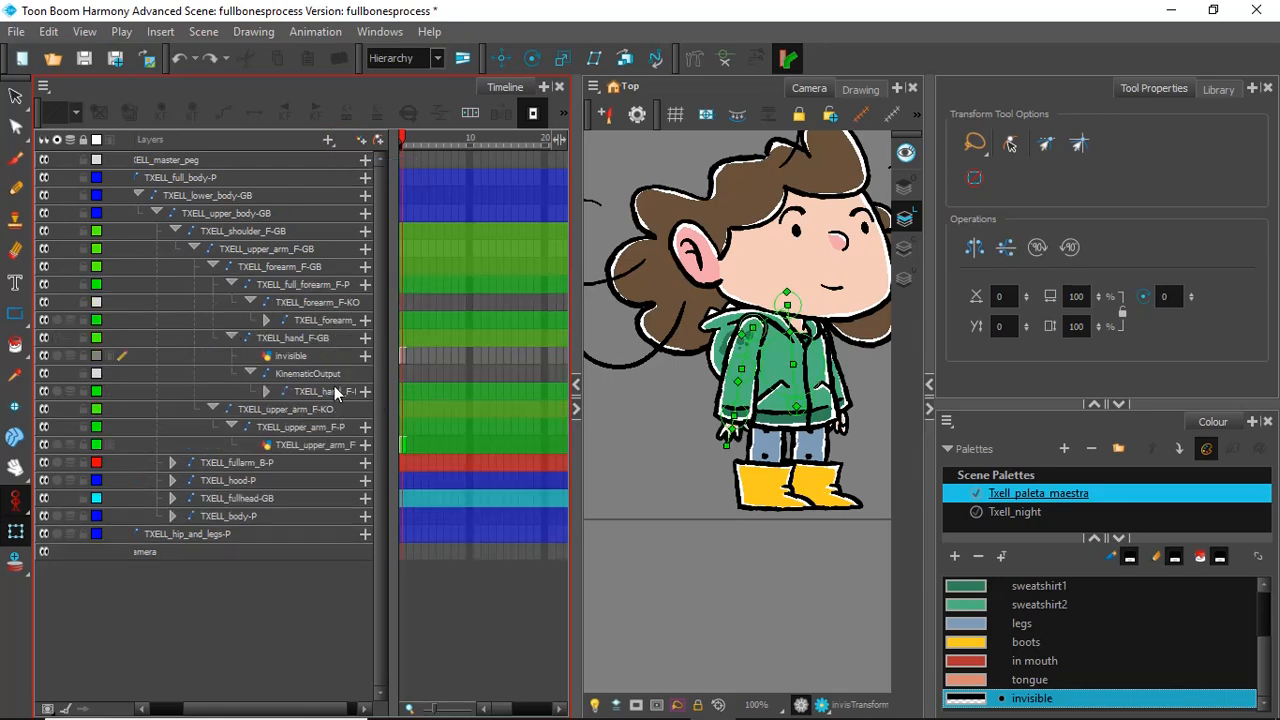
Step: Parent TXELL_hand_F-P directly to the TXELL_hand_F-GB bone and delete the hand's KinematicOutput and the invisible drawing layer
{"action": "left_click", "coordinate": [326, 391]}
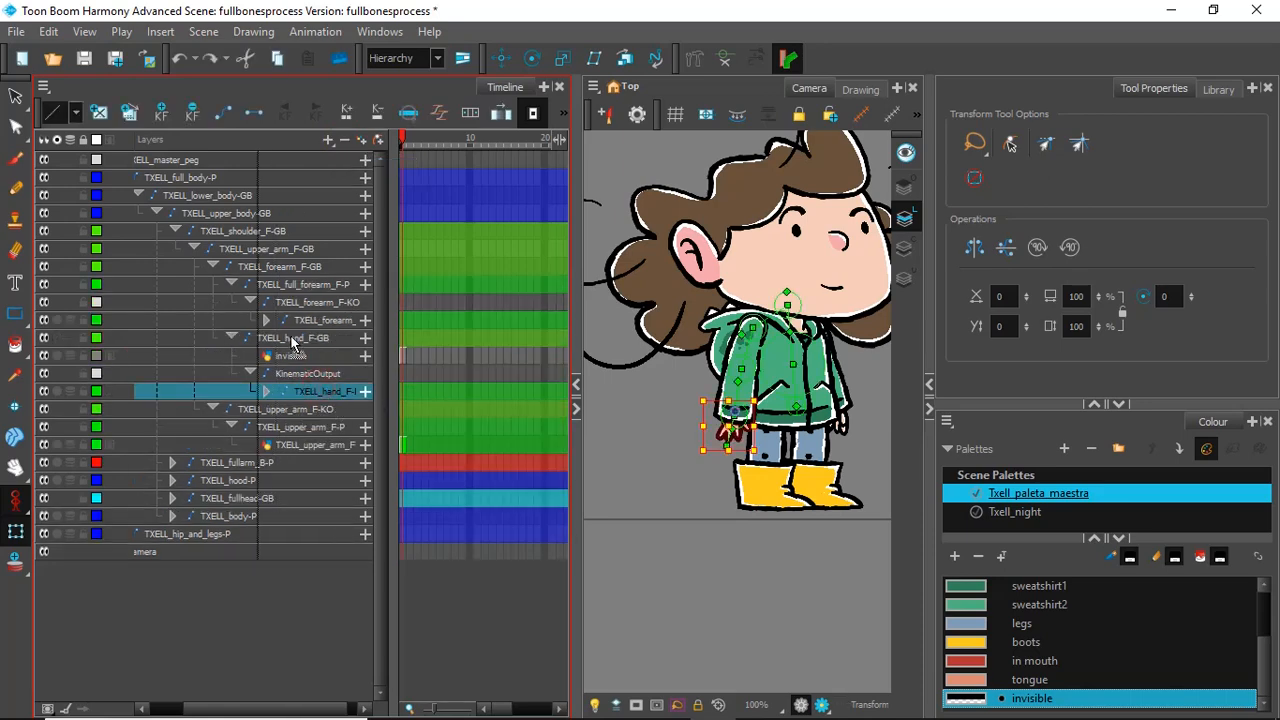
{"action": "left_click_drag", "start_coordinate": [291, 337], "coordinate": [292, 336]}
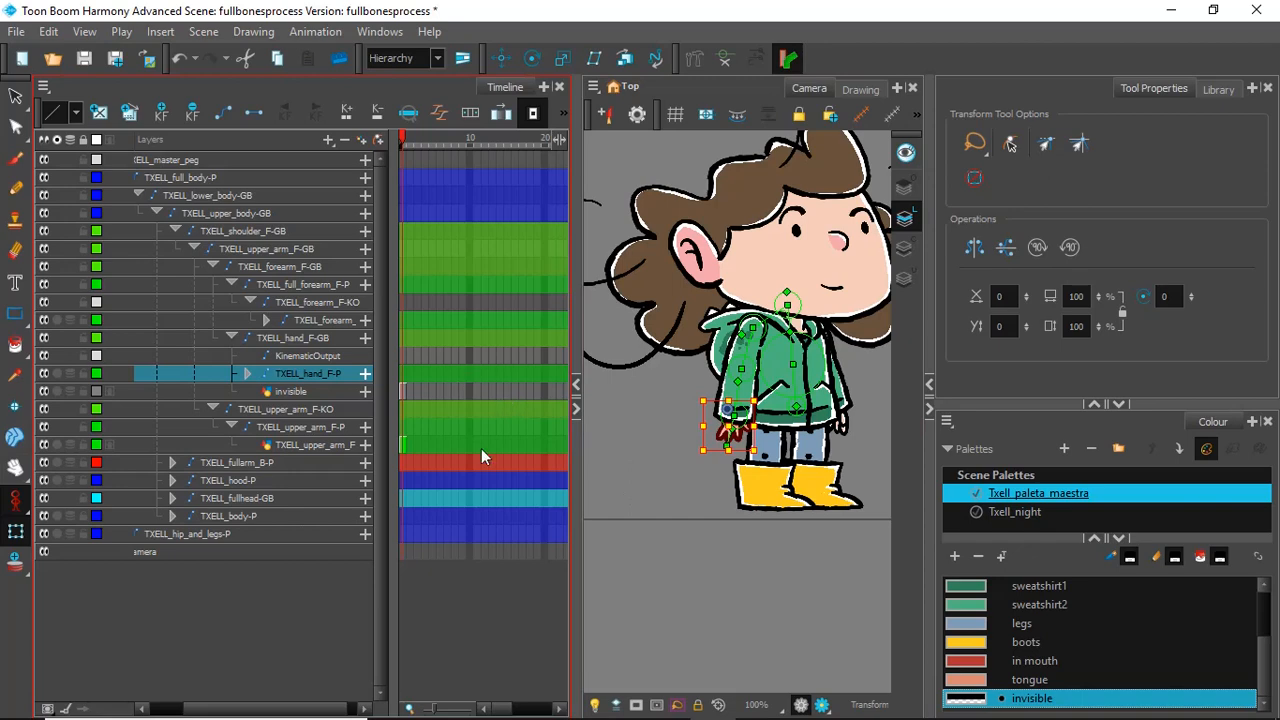
{"action": "left_click", "coordinate": [347, 356]}
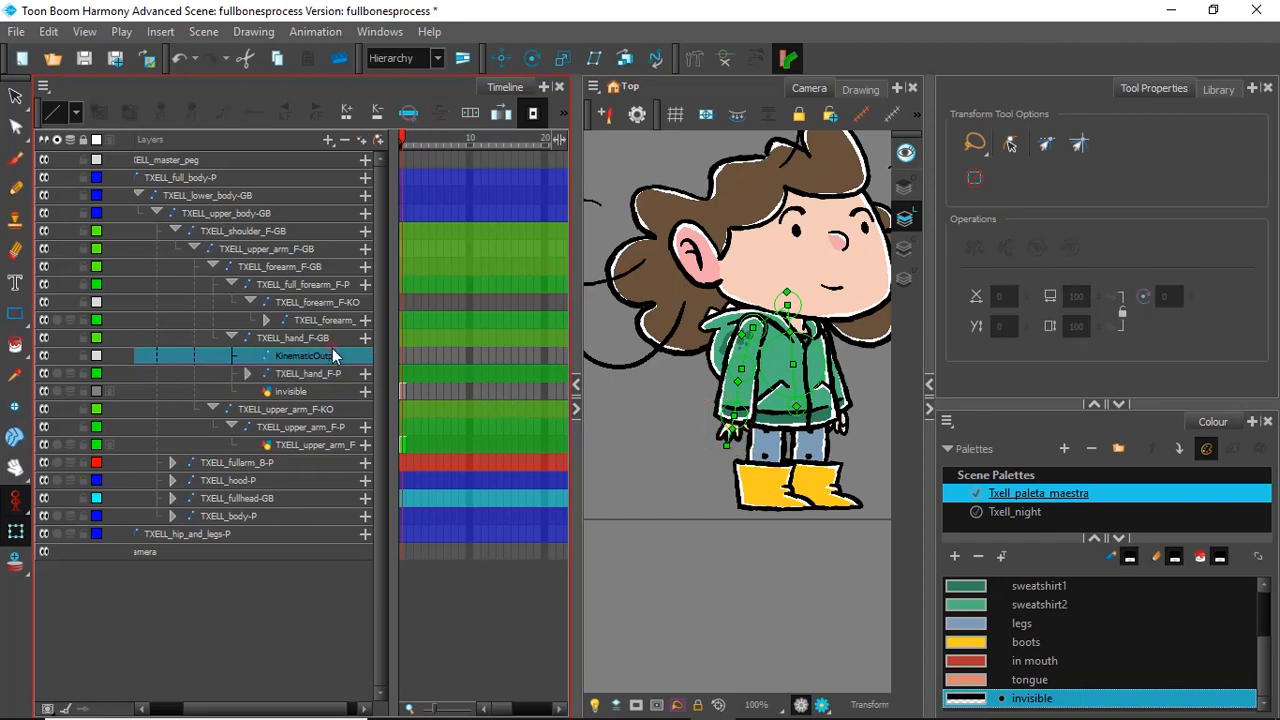
{"action": "left_click", "coordinate": [344, 140]}
{"action": "left_click", "coordinate": [291, 374]}
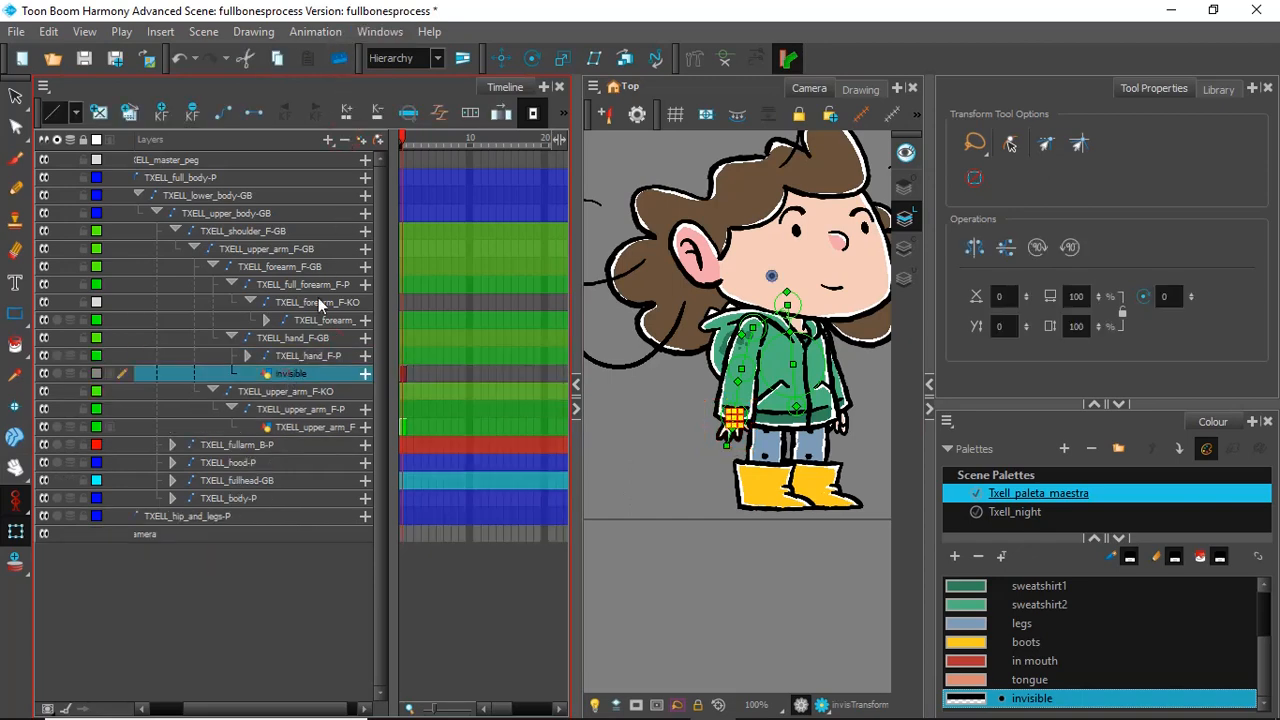
{"action": "left_click", "coordinate": [344, 139]}
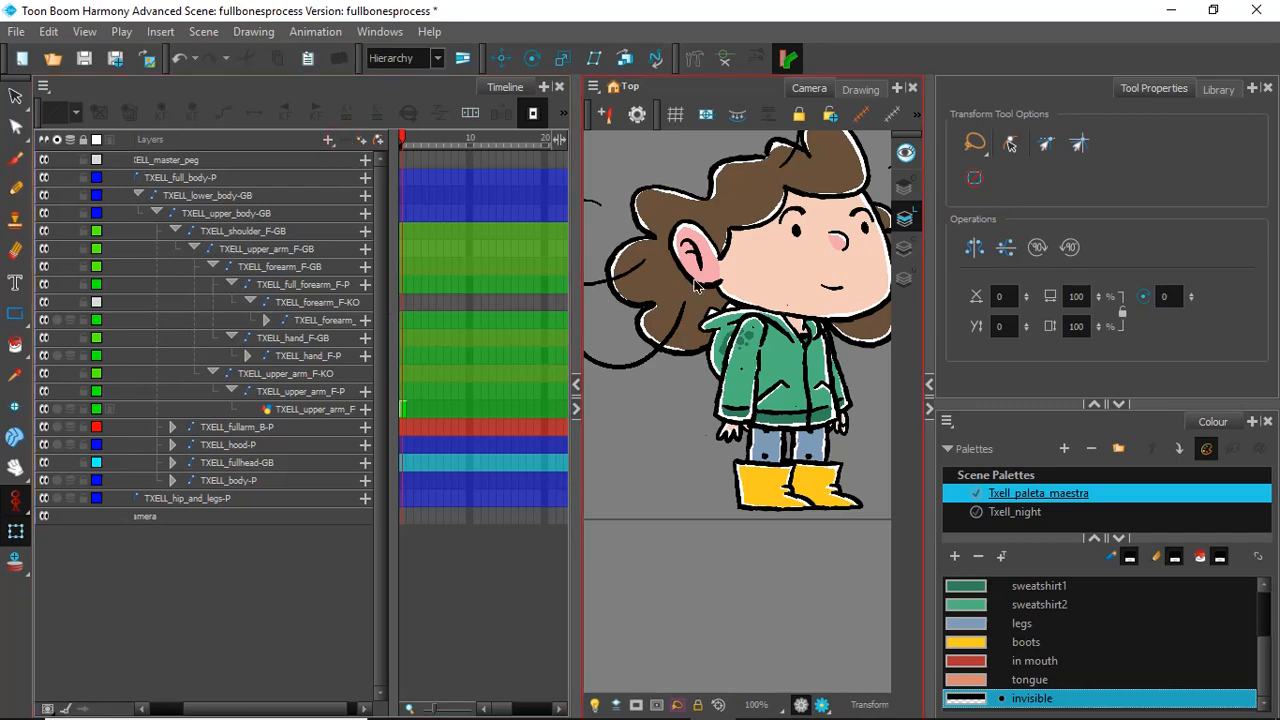
Step: Select the whole character's artwork in the Camera view and show its bone controls
{"action": "left_click_drag", "start_coordinate": [651, 574], "coordinate": [870, 188]}
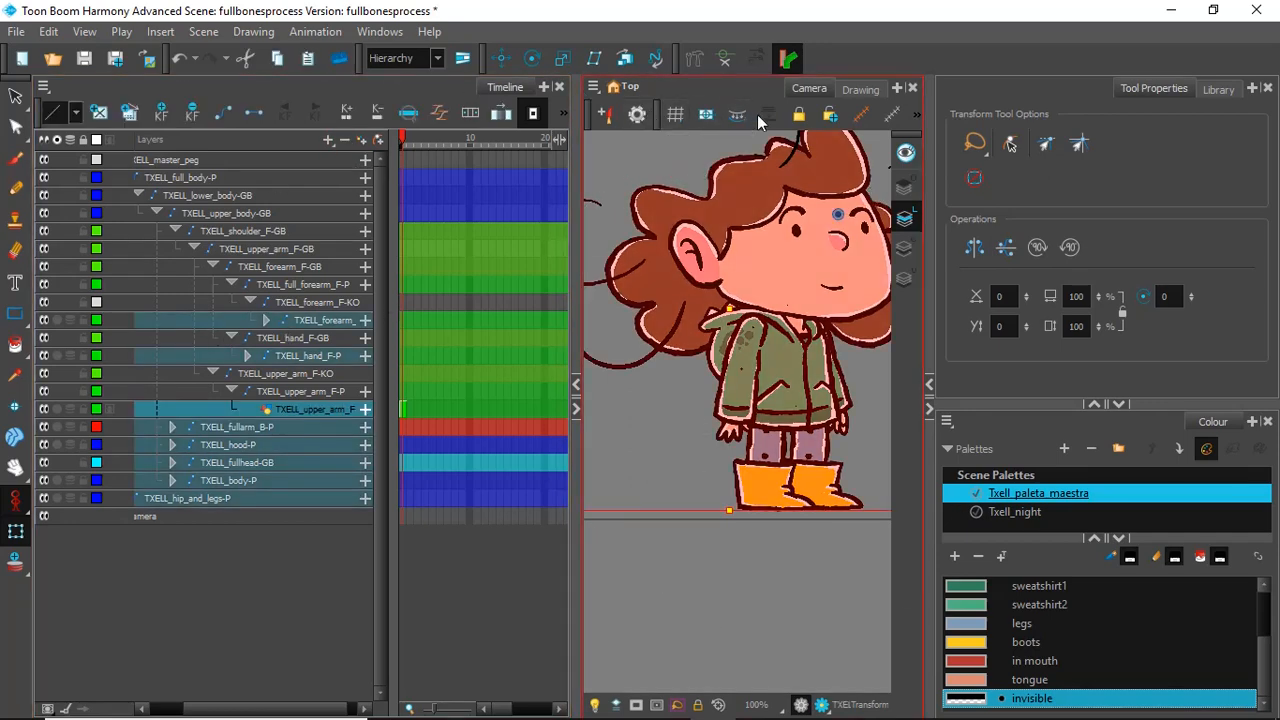
{"action": "left_click", "coordinate": [723, 60]}
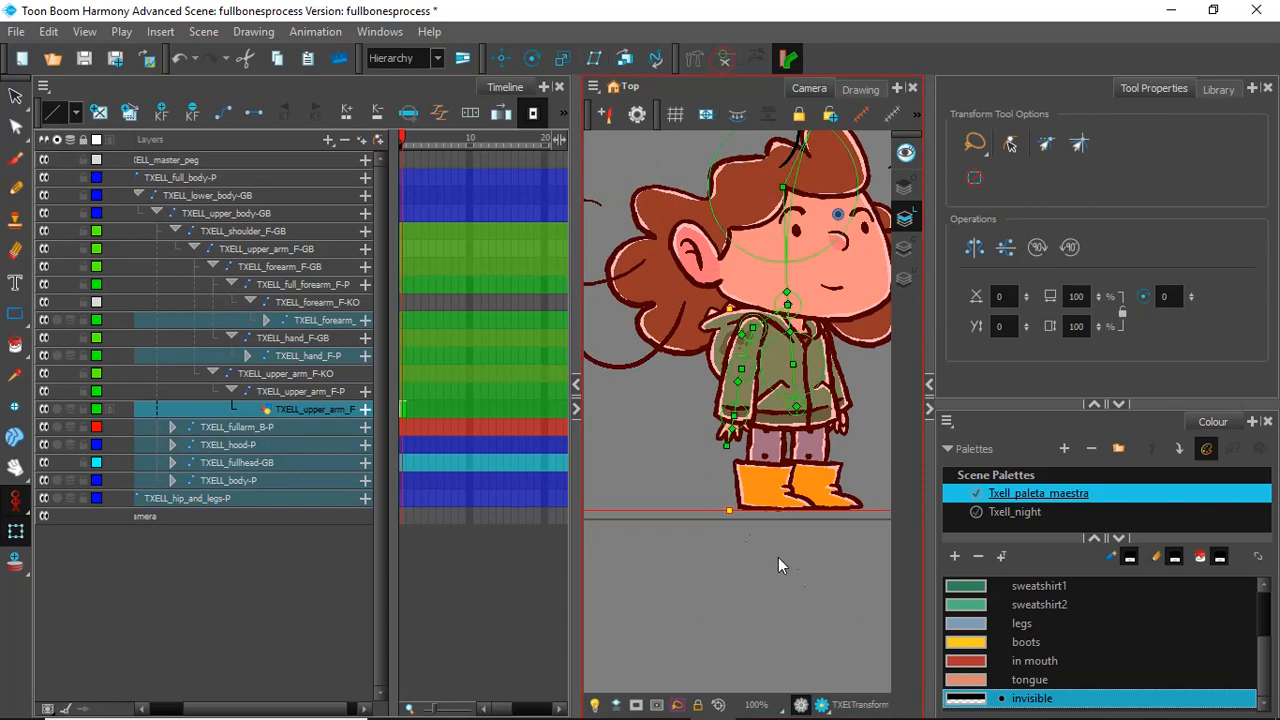